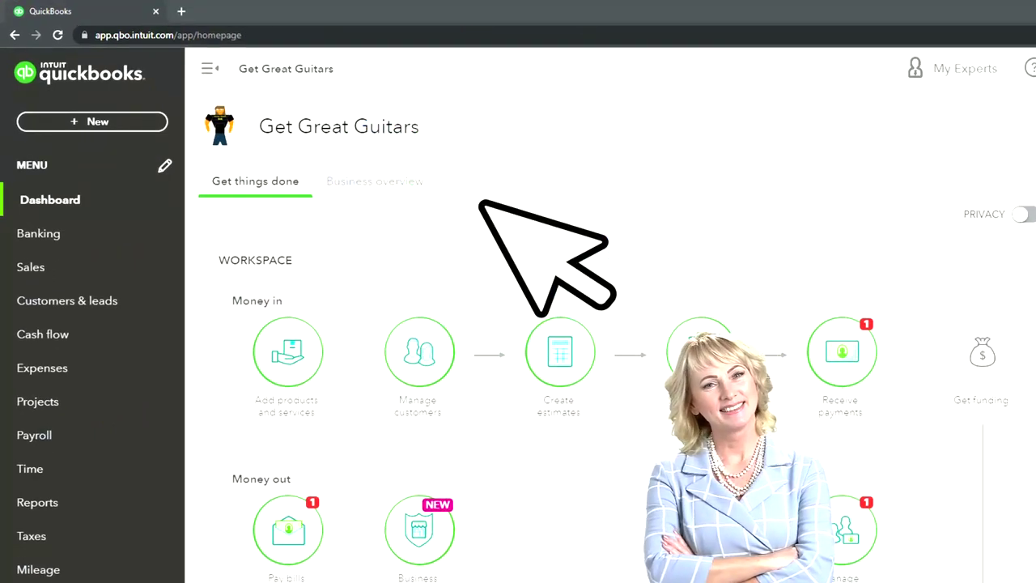
drag(996, 203, 448, 160)
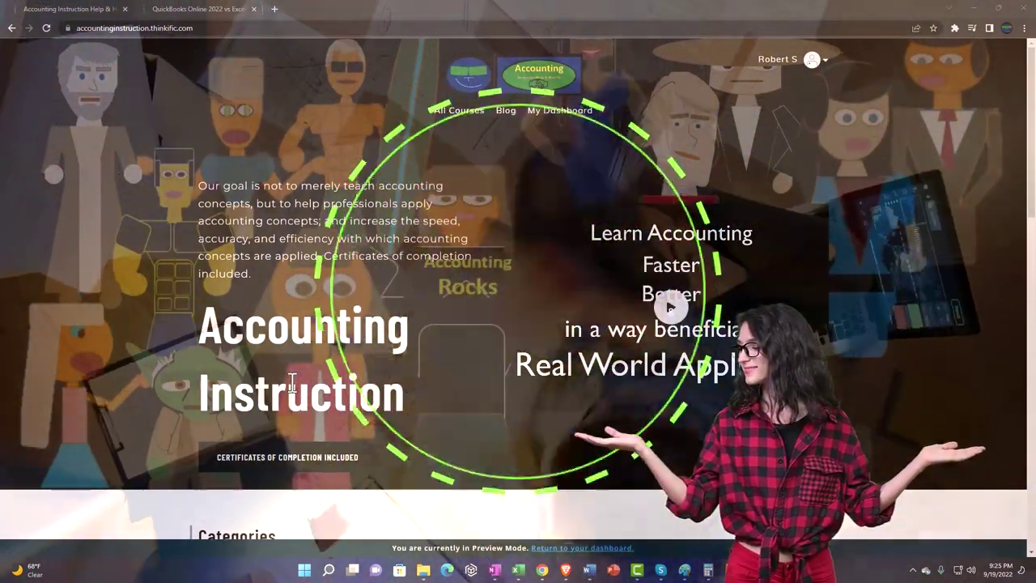
Look through the course categories on the Accounting Instruction site and the lesson sections of the QuickBooks Online 2022 course.
scroll(141, 441, down, 6)
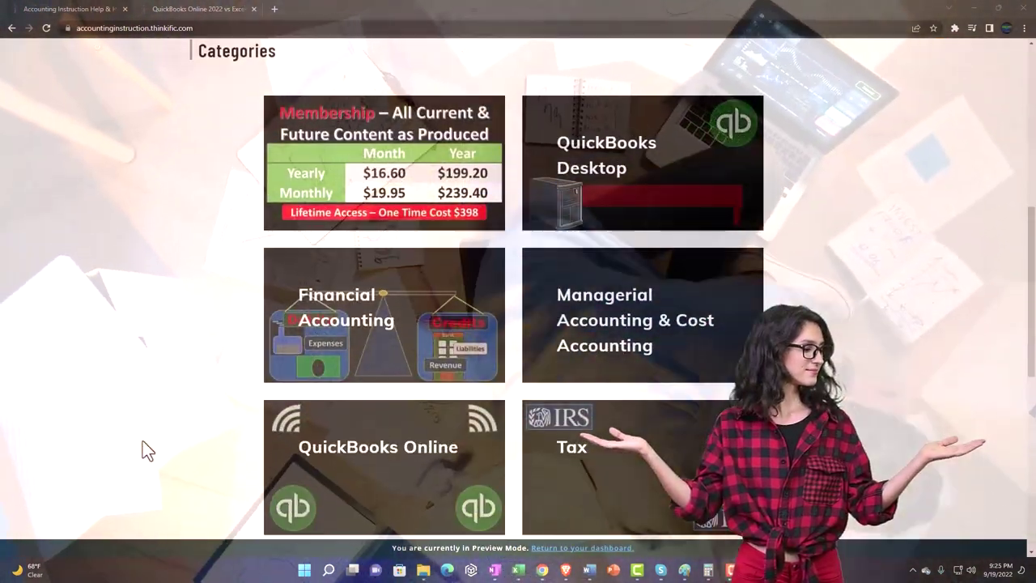
scroll(143, 444, down, 5)
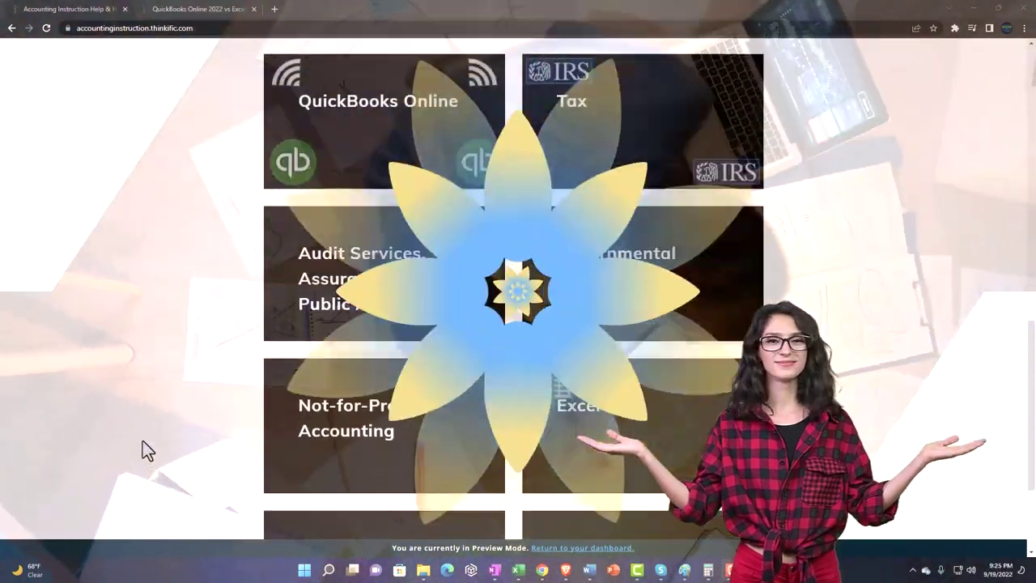
scroll(143, 442, down, 1)
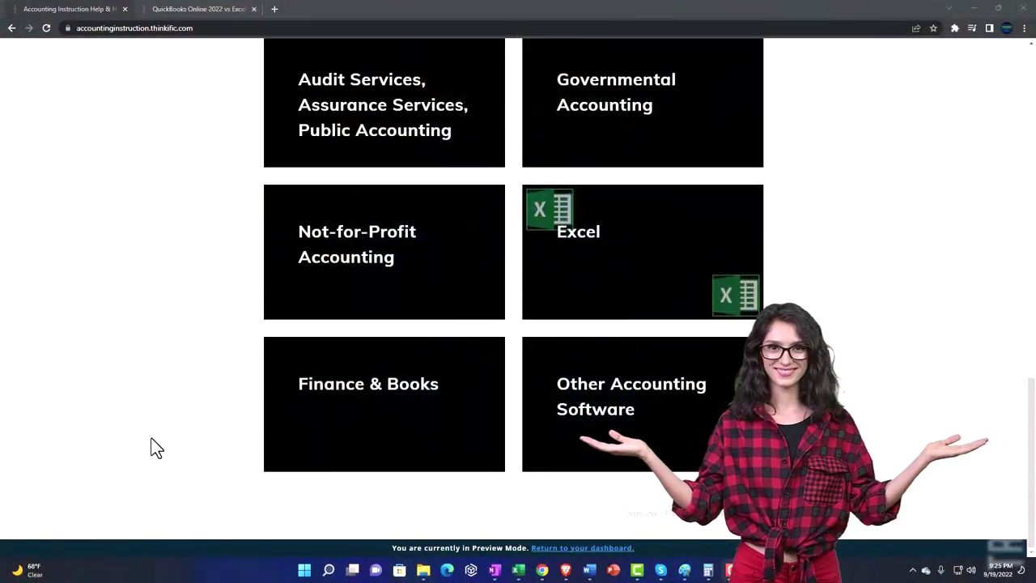
click(185, 13)
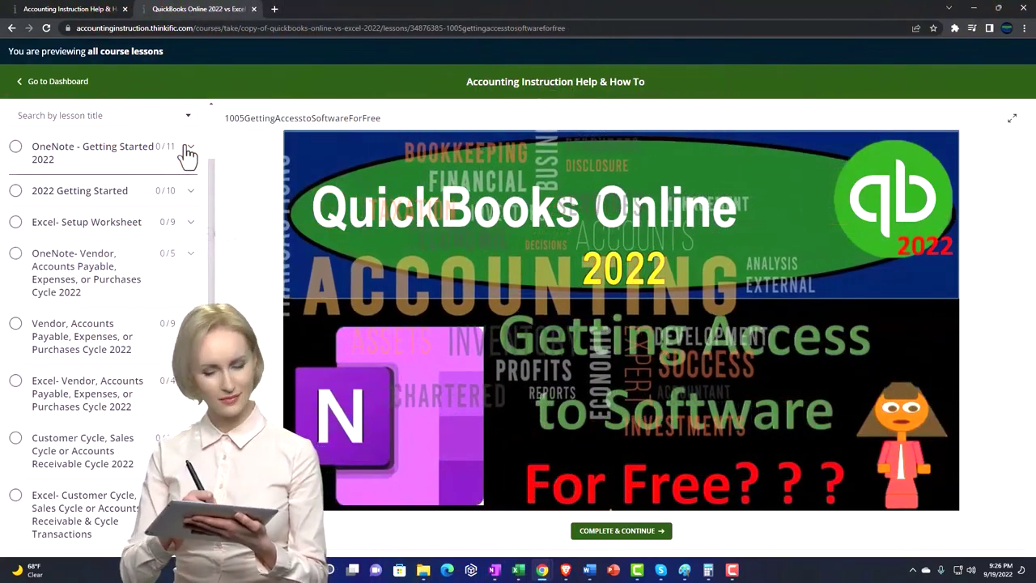
click(187, 150)
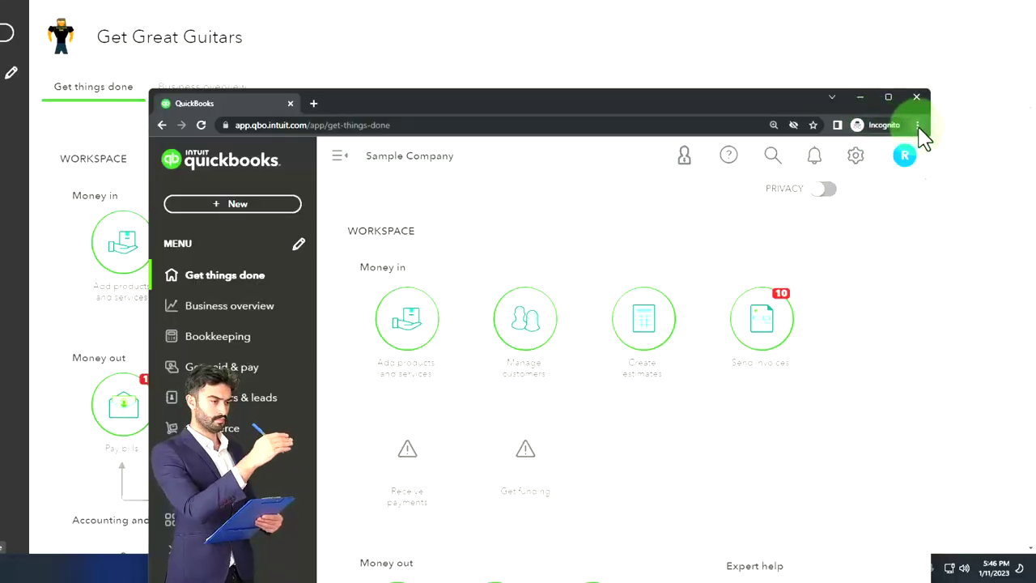
click(917, 124)
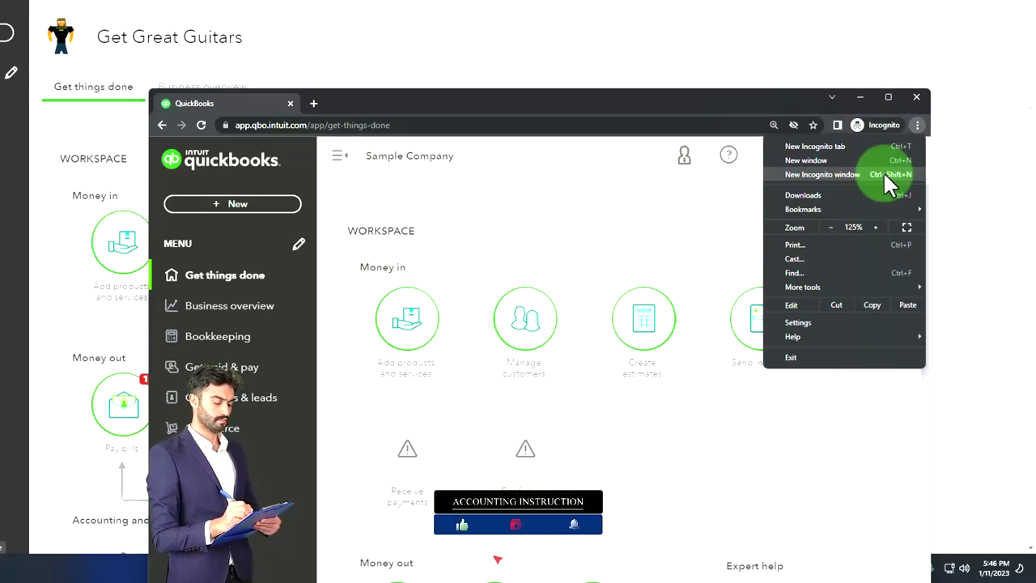
click(415, 185)
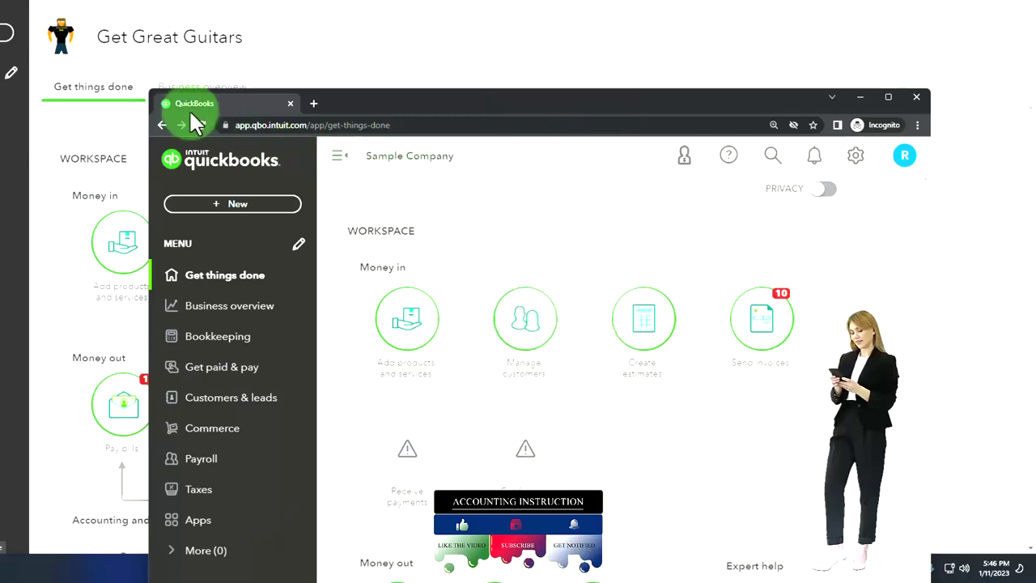
click(104, 235)
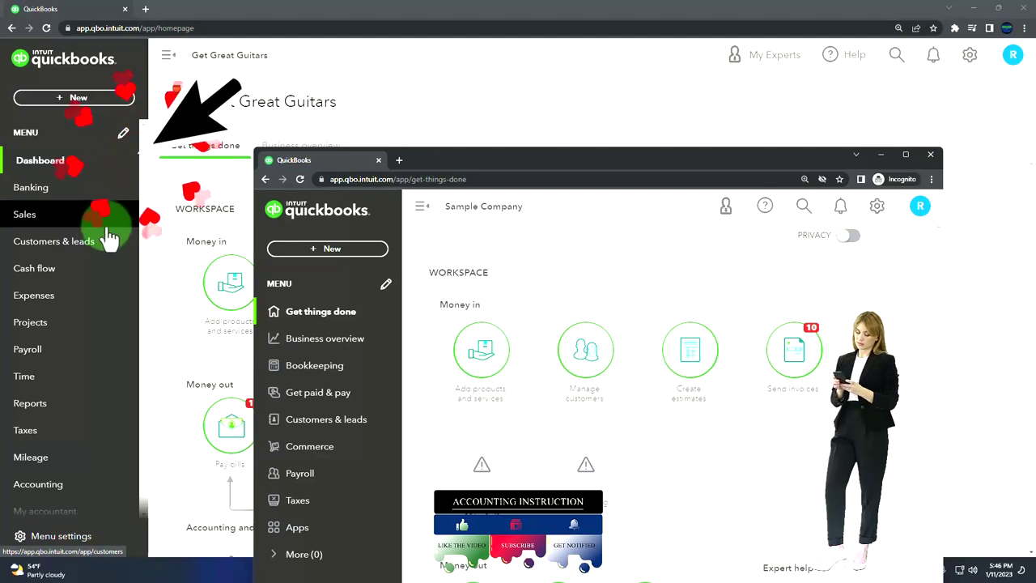
click(366, 220)
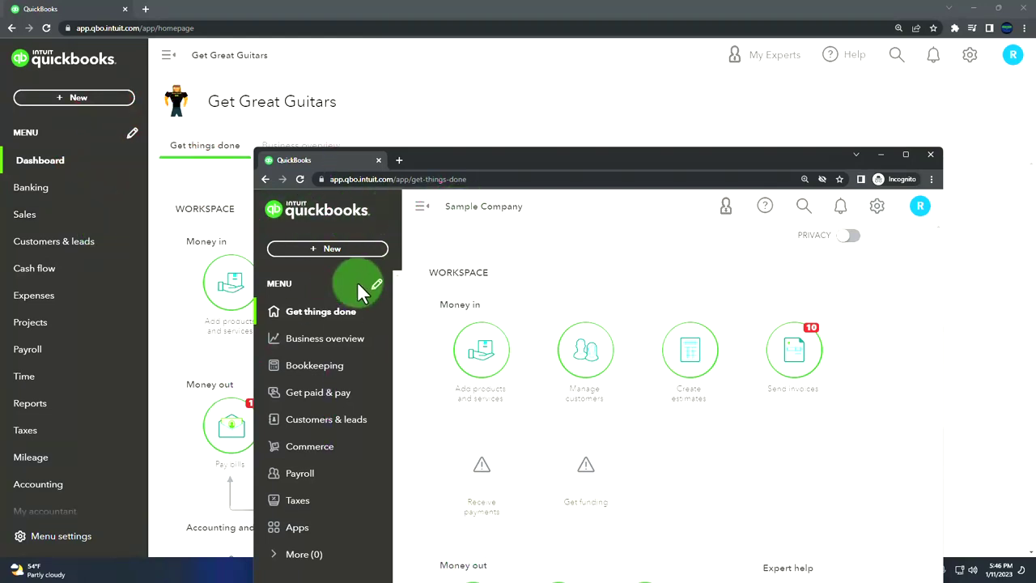
click(852, 235)
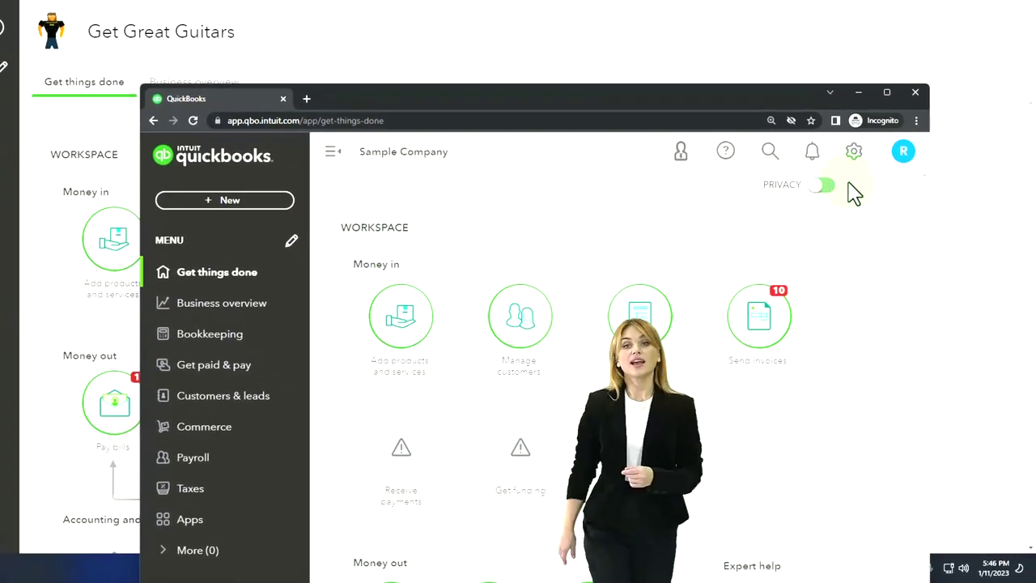
click(855, 154)
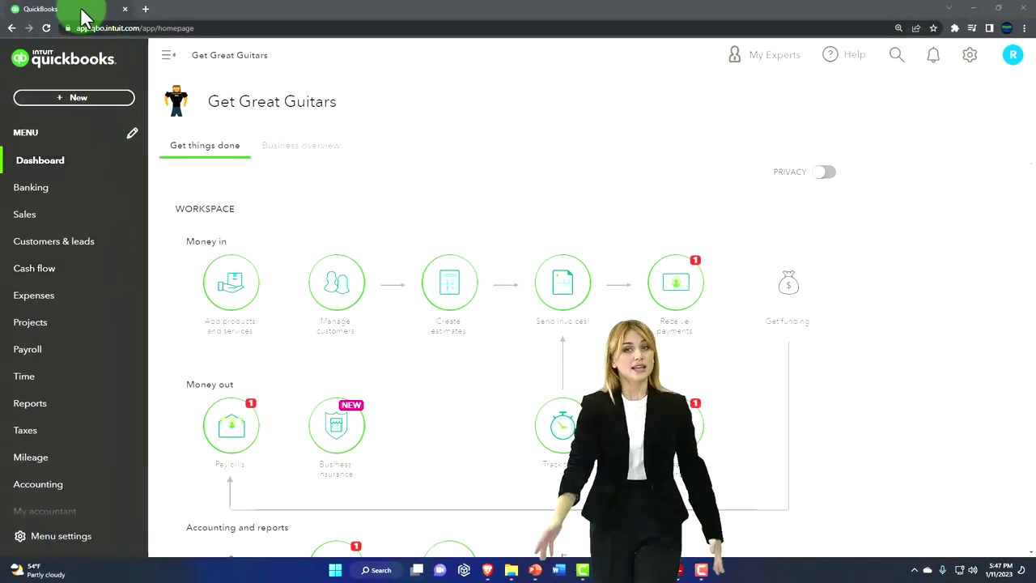
Duplicate the Get Great Guitars browser tab twice.
right_click(84, 16)
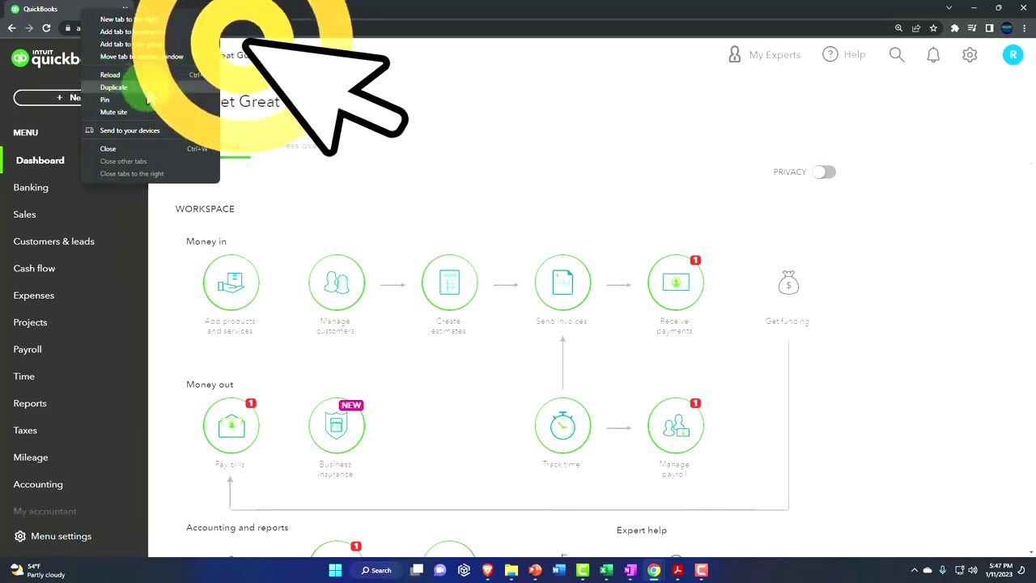
click(96, 87)
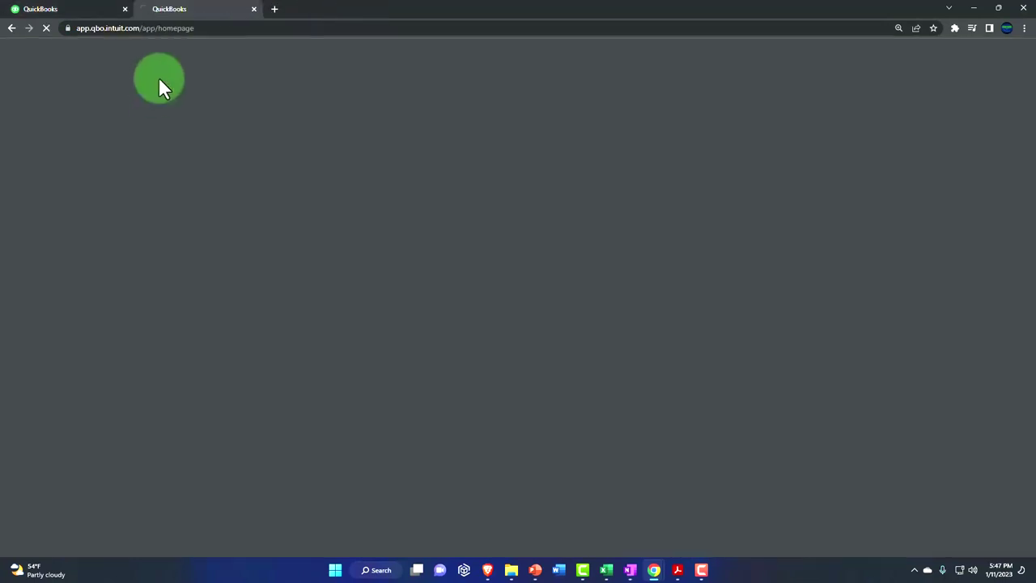
right_click(188, 17)
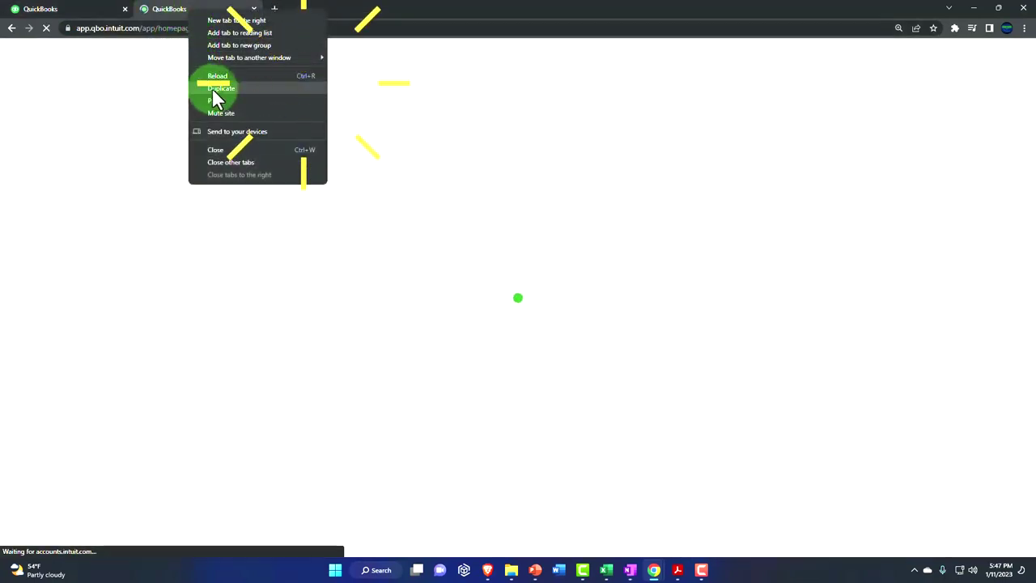
click(245, 88)
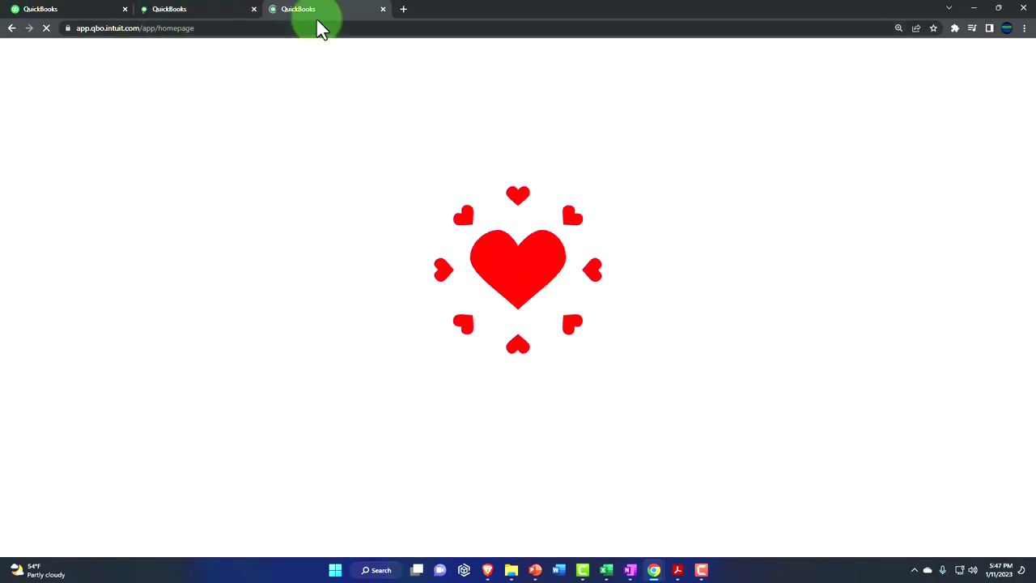
Open the Balance Sheet report from the favorite reports in the first duplicated Get Great Guitars tab.
click(207, 13)
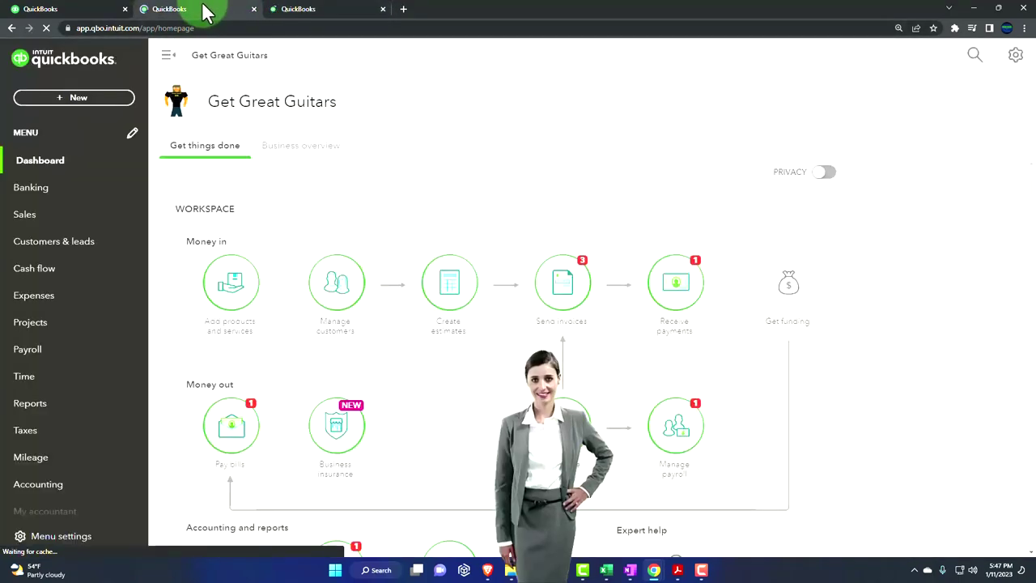
click(50, 411)
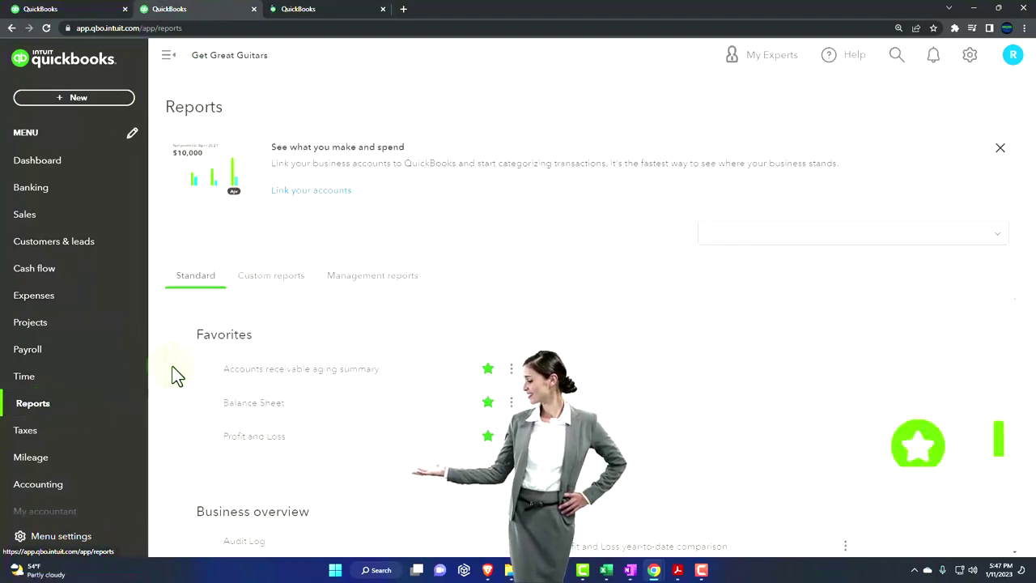
click(241, 413)
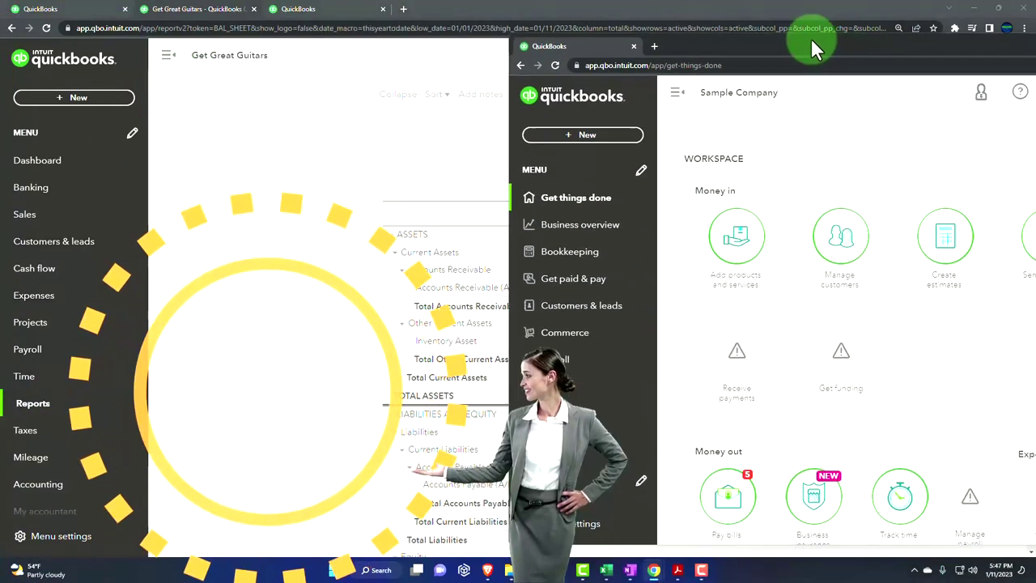
View where Reports sits under Business overview in the Sample Company window, and move that window out of the way.
drag(811, 38, 588, 84)
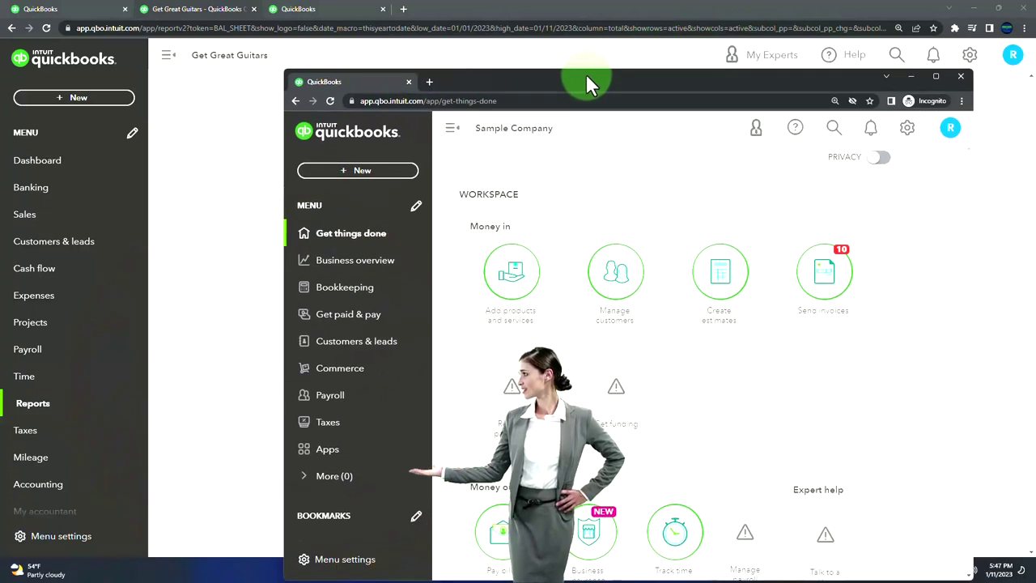
click(396, 268)
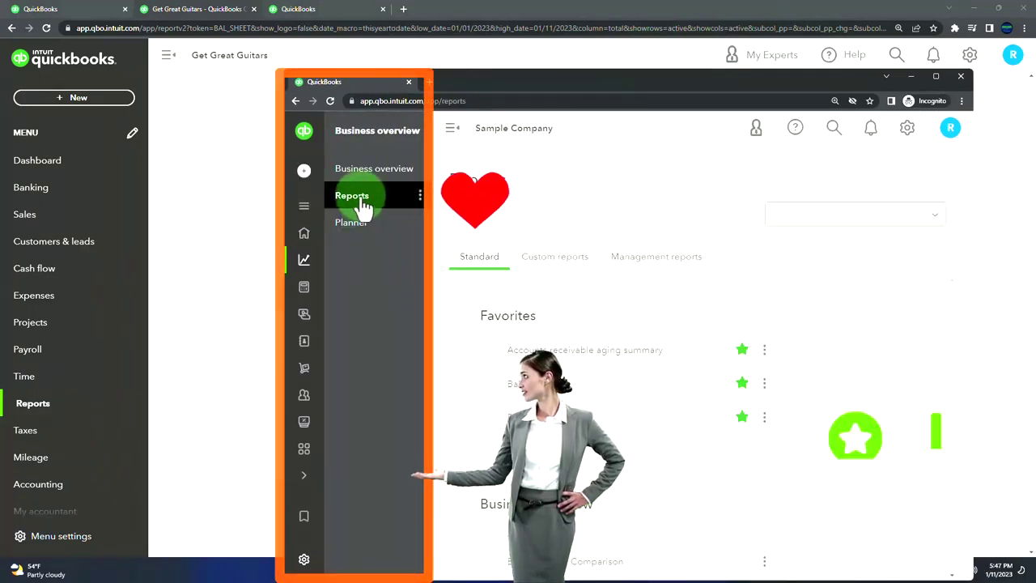
drag(498, 84, 1035, 166)
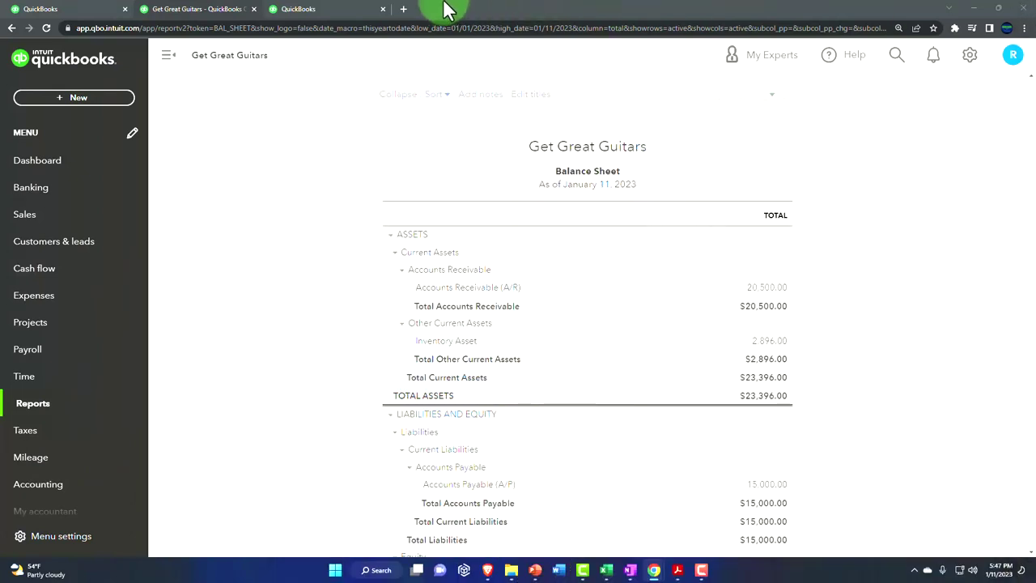
Open the Profit and Loss report from the favorite reports in the second duplicated Get Great Guitars tab.
click(323, 12)
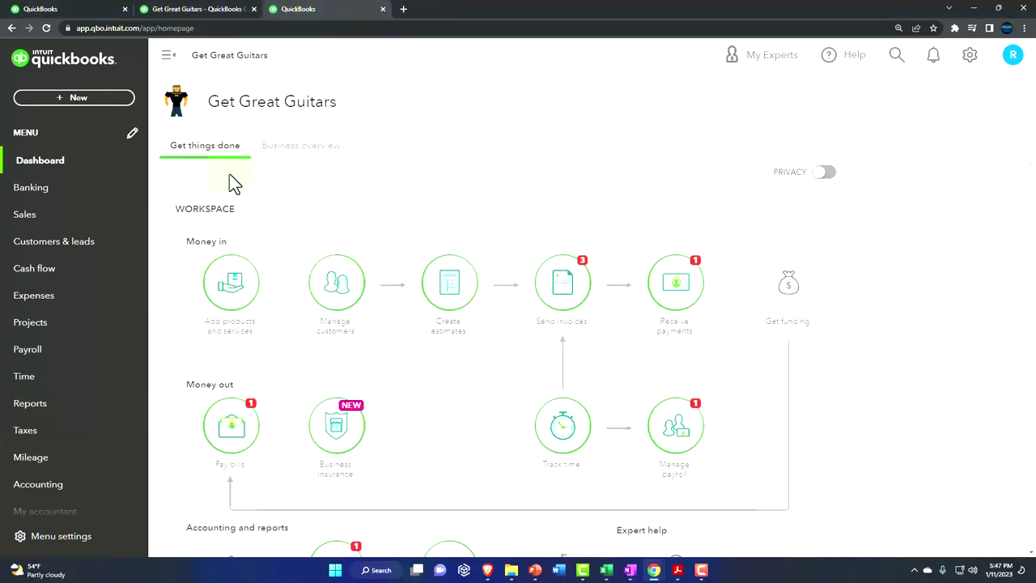
click(57, 409)
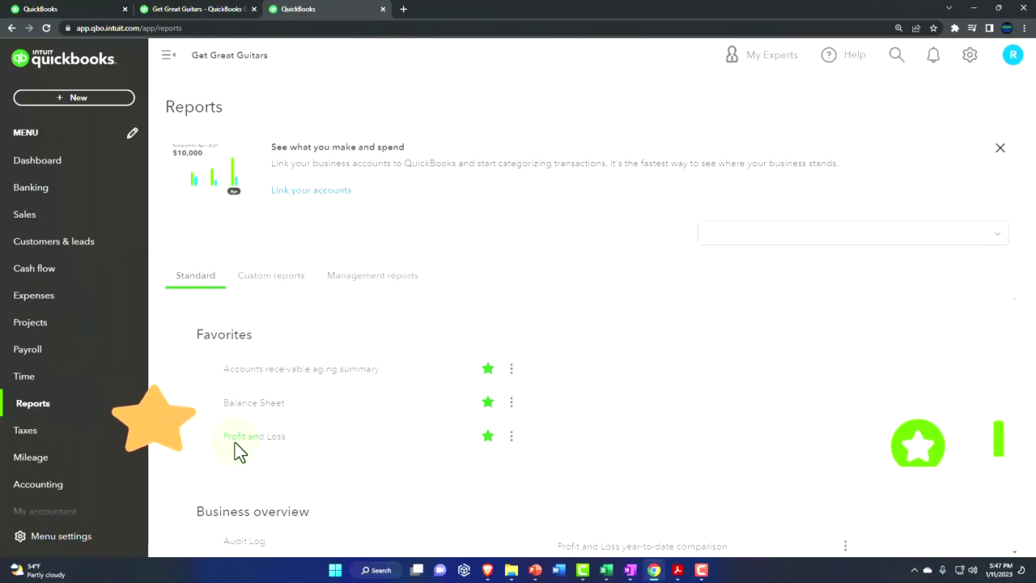
click(243, 441)
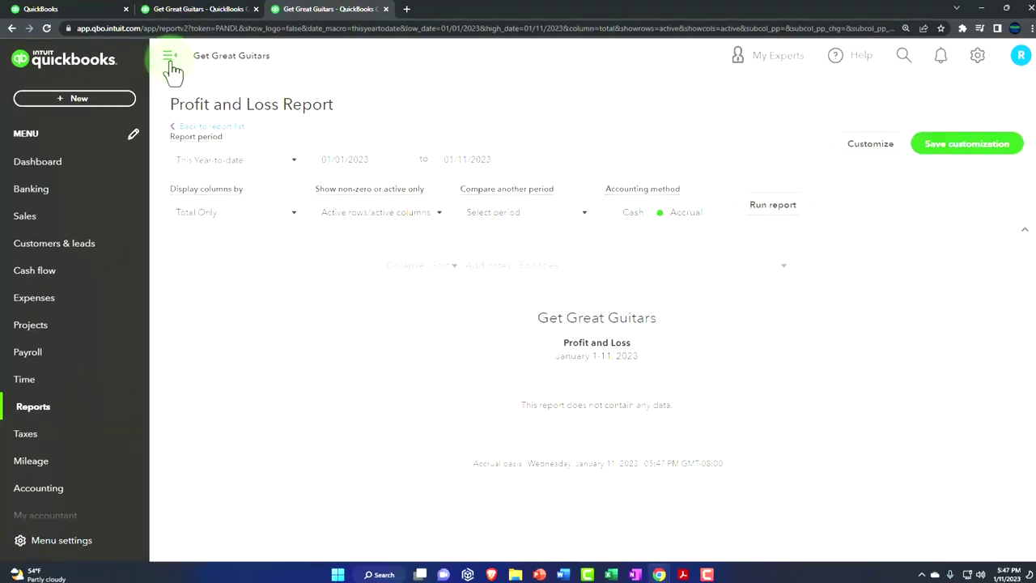
Collapse the navigation menu and run the Profit and Loss report for 01/01/2022 to 12/31/2022.
click(168, 56)
click(265, 187)
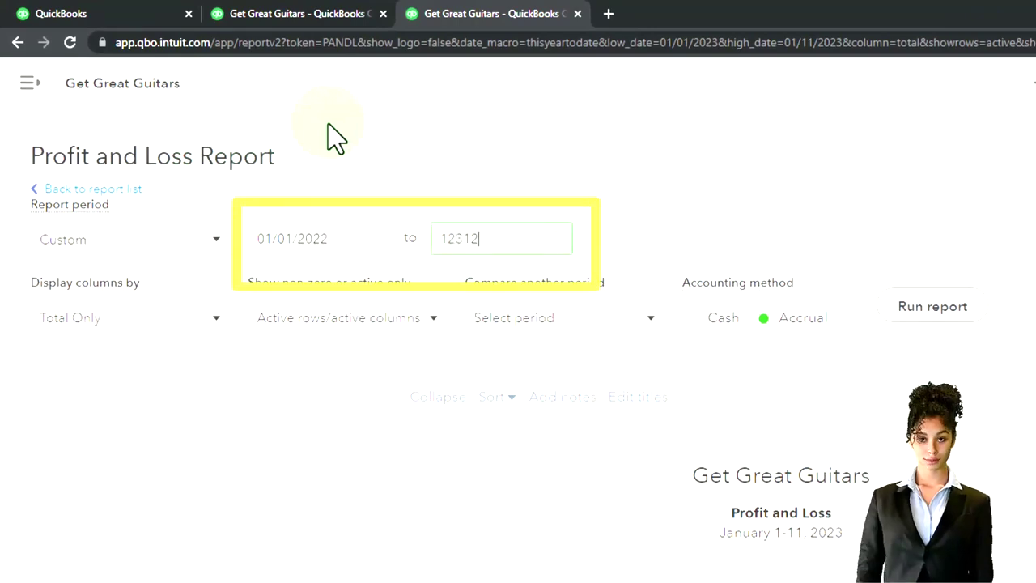
click(933, 306)
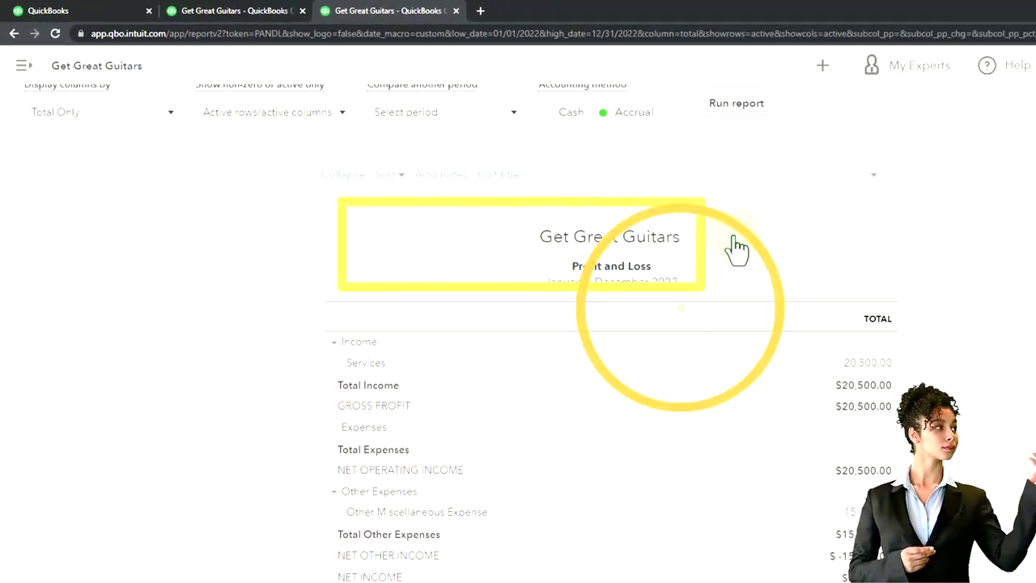
Collapse the navigation menu in the Balance Sheet tab and run the report for 01/01/2022 to 12/31/2022.
click(209, 16)
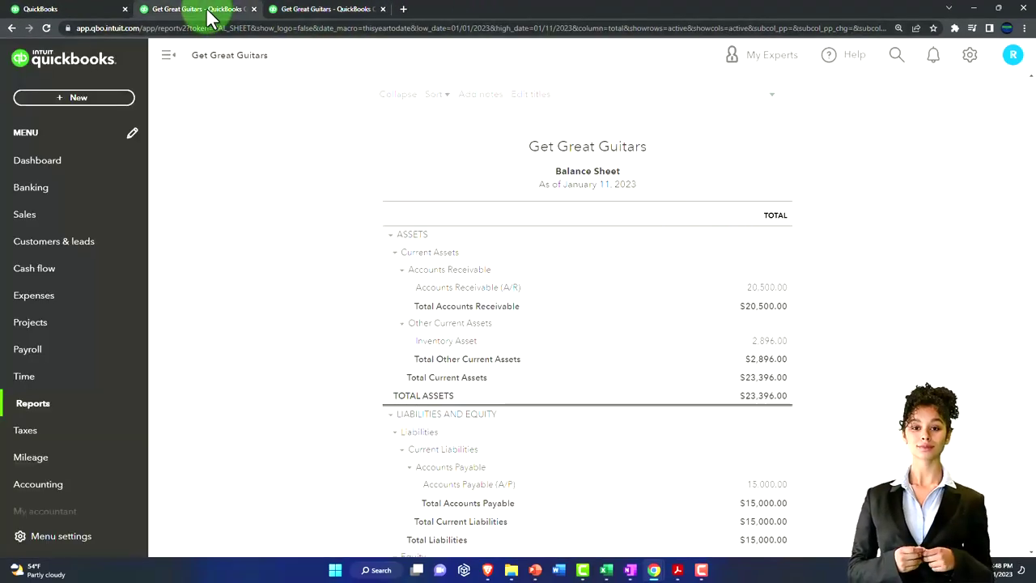
click(170, 61)
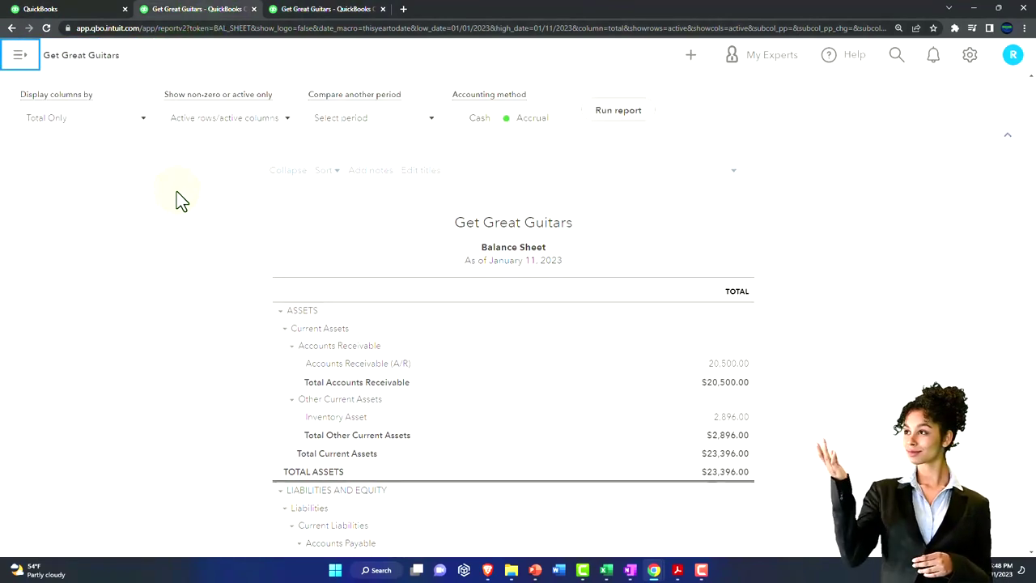
drag(231, 169, 194, 164)
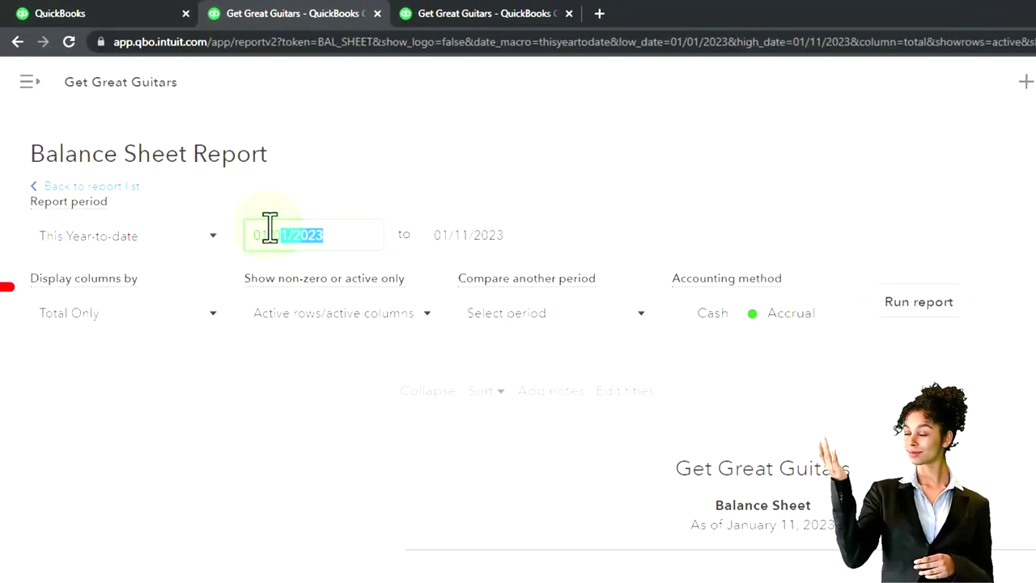
drag(270, 229, 343, 140)
text(01012)
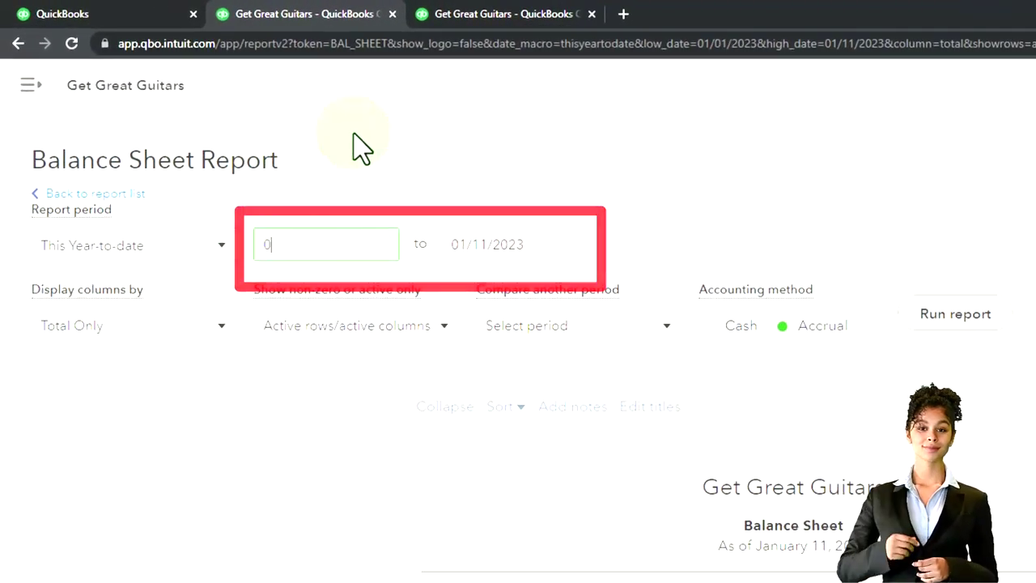
text(12312)
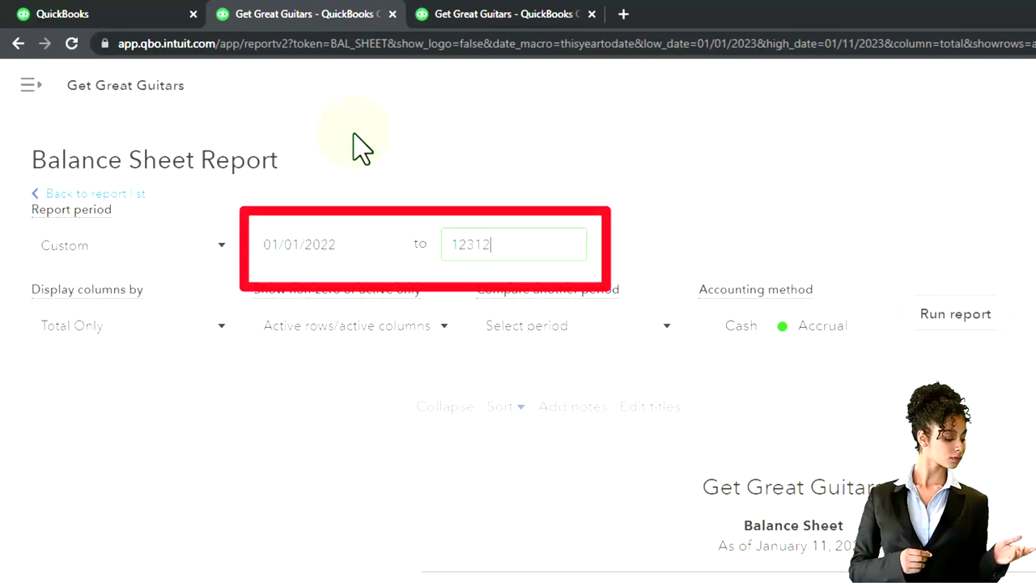
text(022)
click(953, 315)
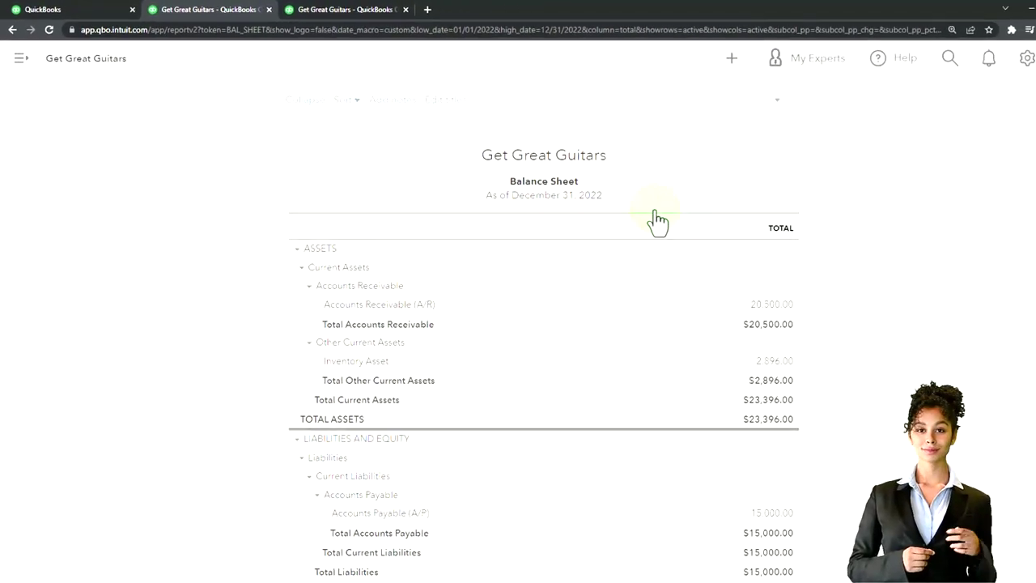
key(ctrl+plus)
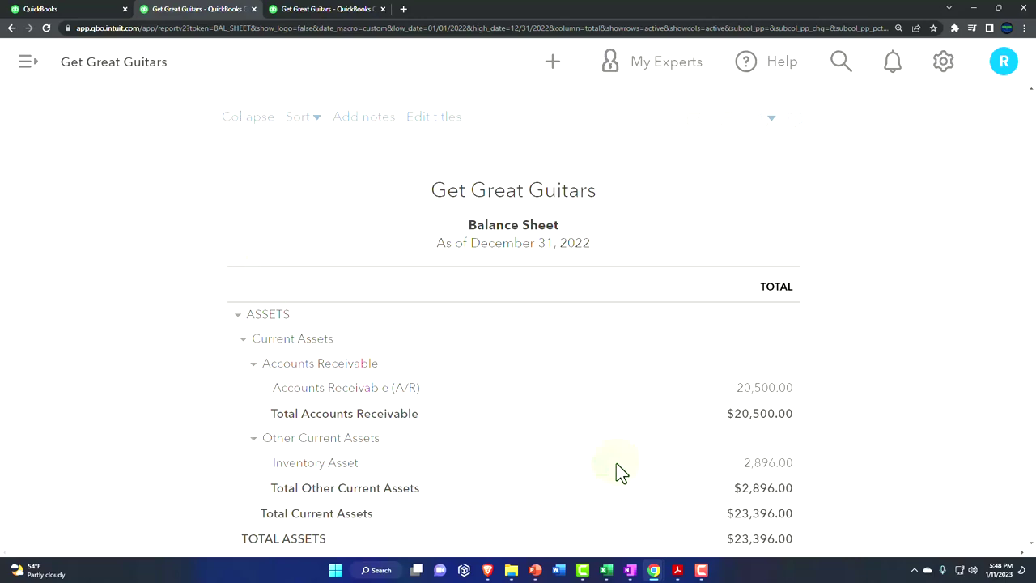
Switch to Adobe Acrobat Reader to view the account balances in Trial Beginning Balances.pdf.
click(677, 569)
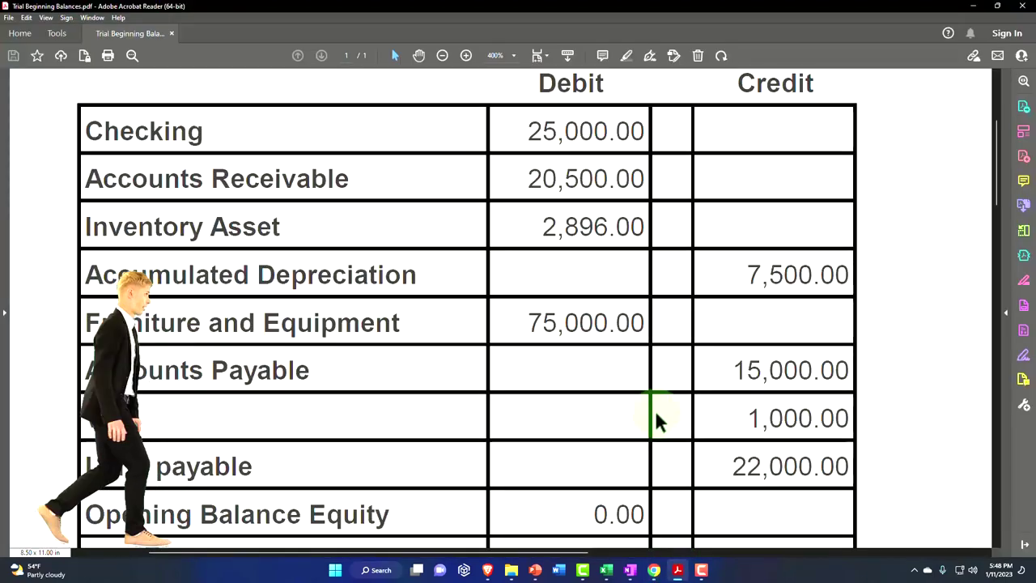
Examine the debit and credit balances of all accounts in the beginning trial balance, from Checking down to Owners Equity and the totals.
scroll(655, 409, up, 5)
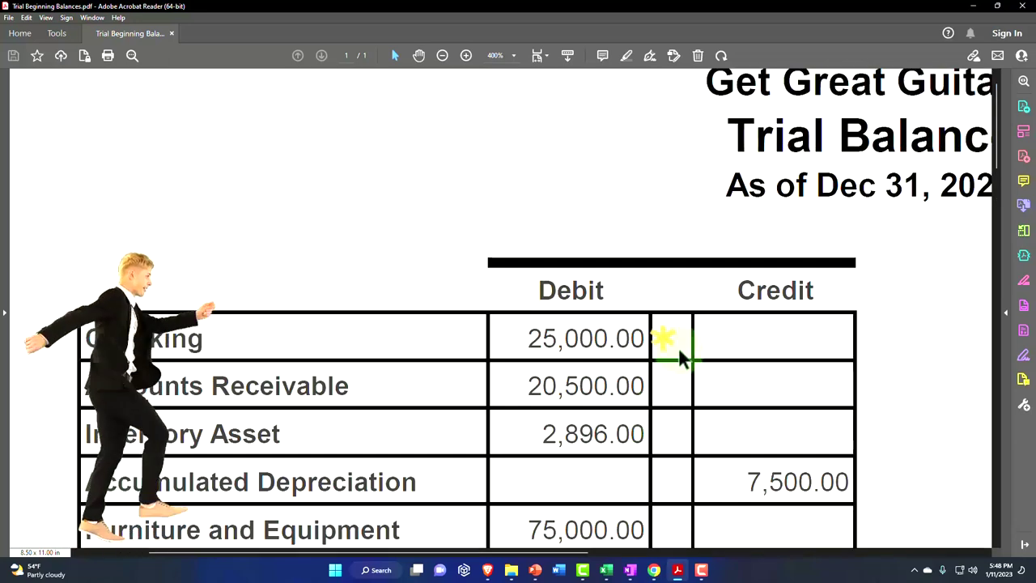
click(808, 209)
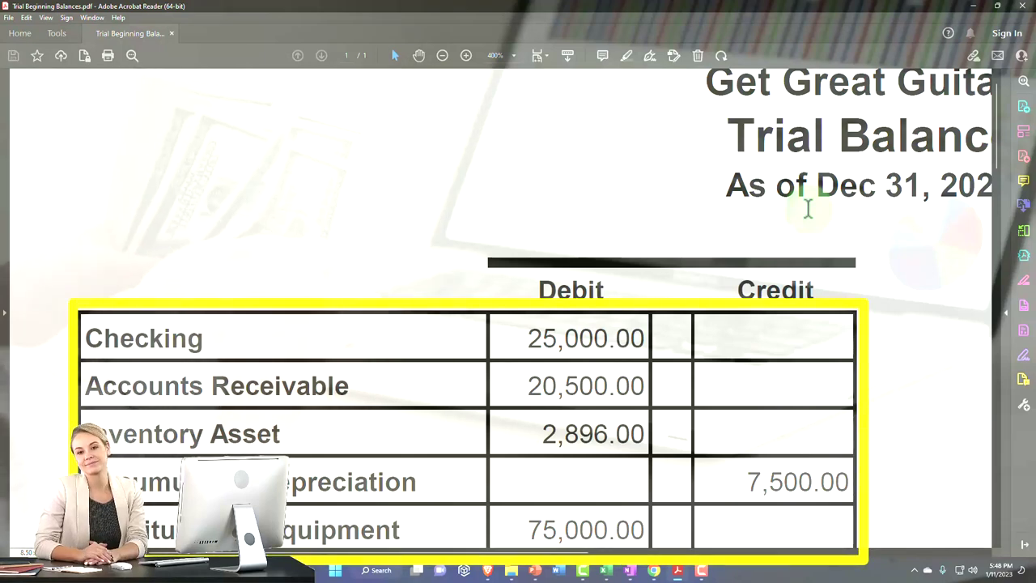
scroll(808, 209, down, 2)
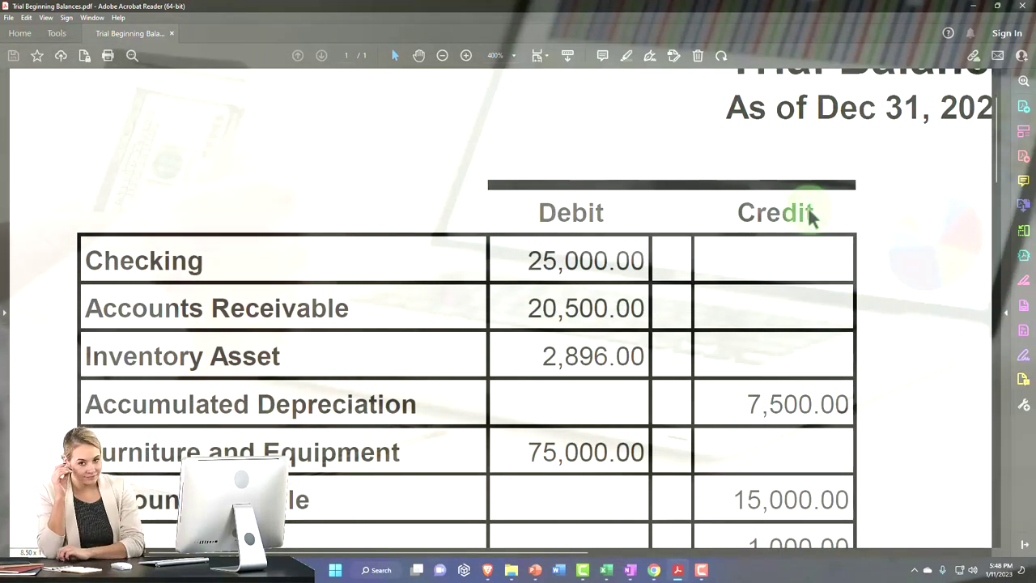
scroll(812, 216, down, 2)
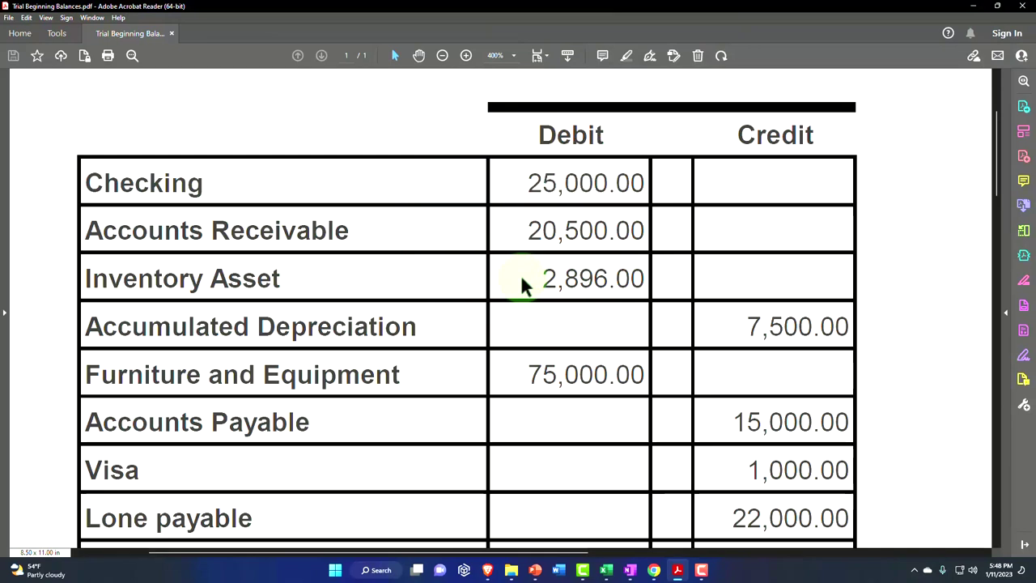
click(614, 428)
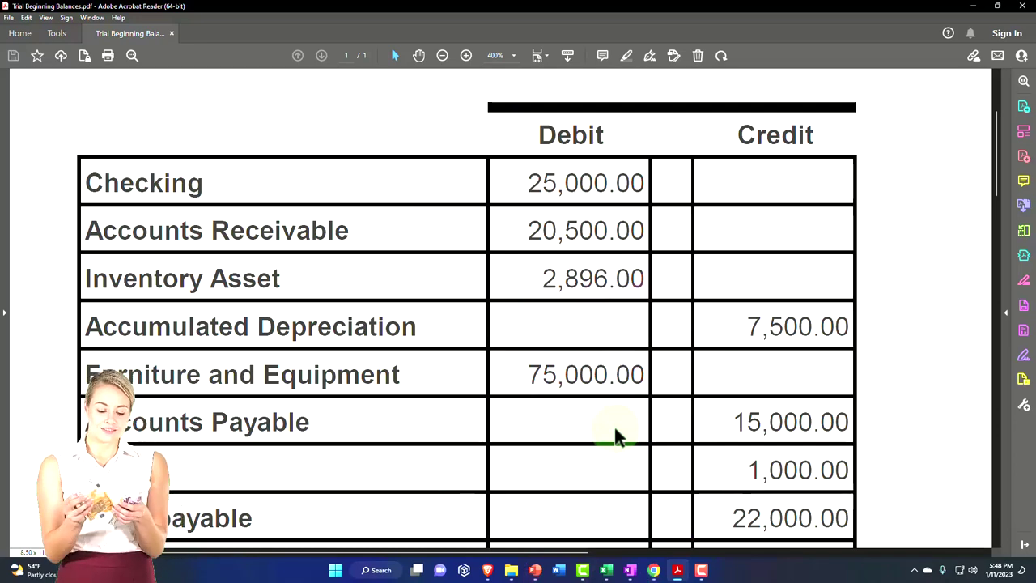
click(522, 281)
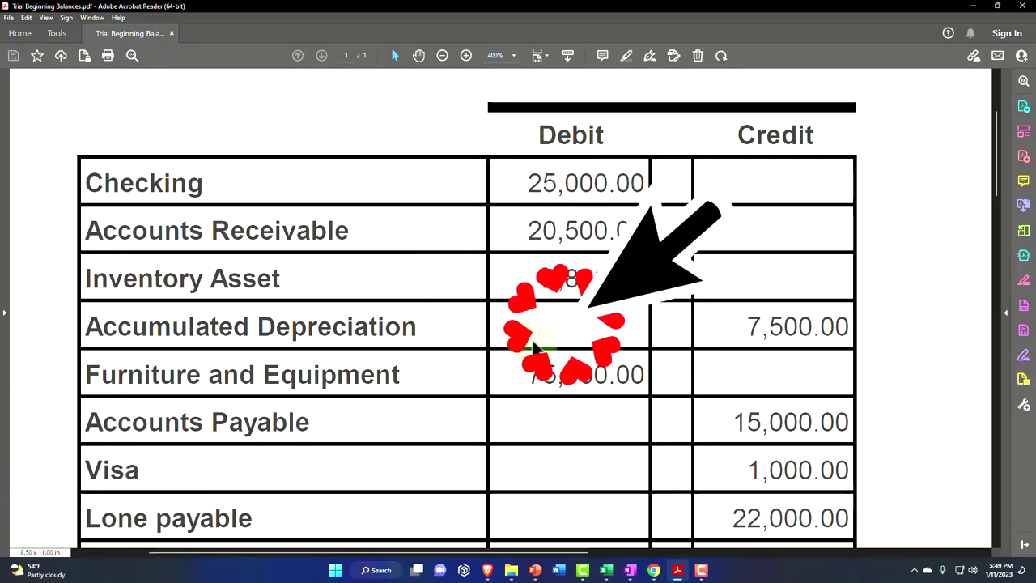
scroll(532, 346, down, 2)
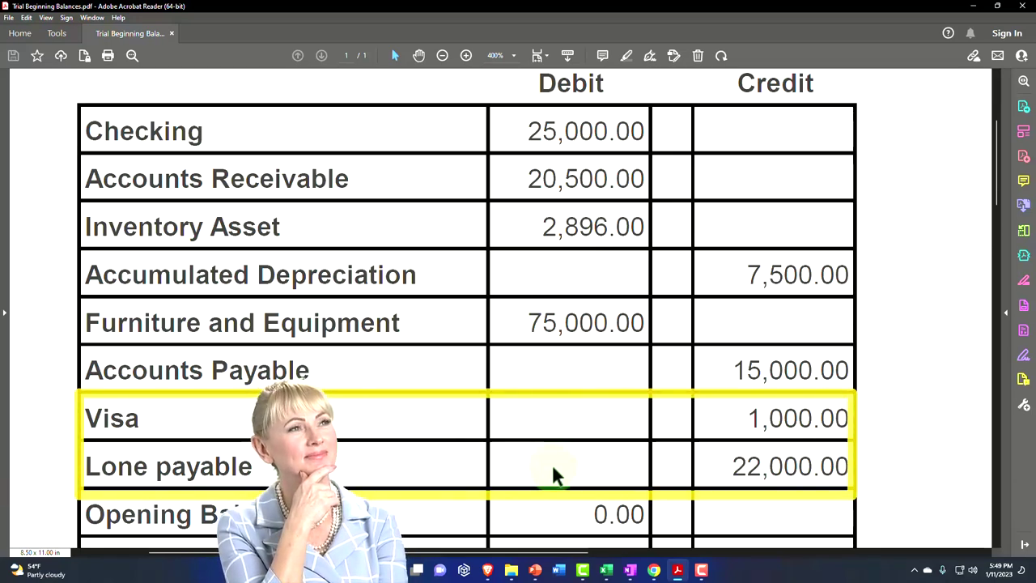
scroll(553, 467, down, 2)
scroll(553, 469, down, 2)
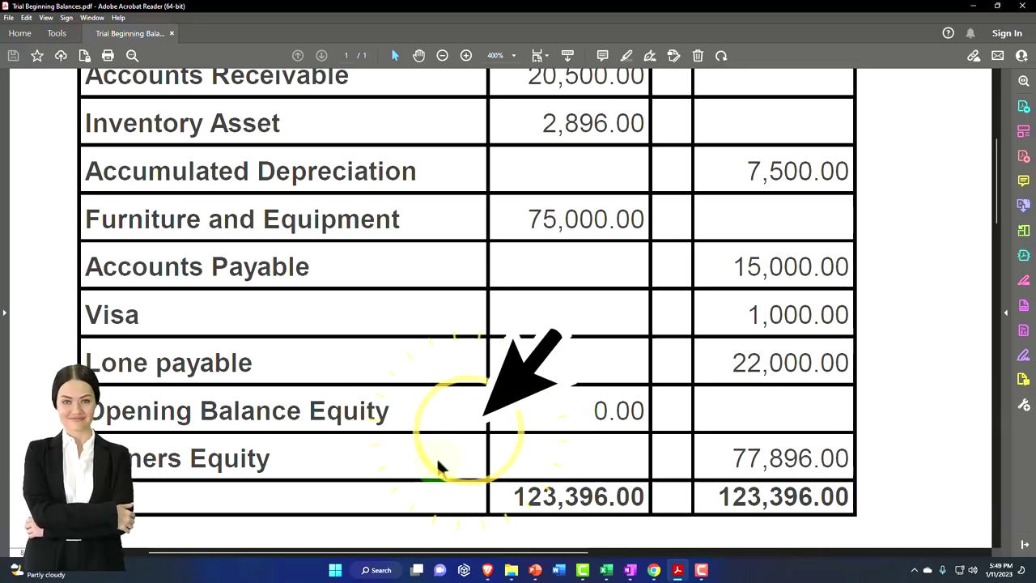
scroll(436, 457, up, 2)
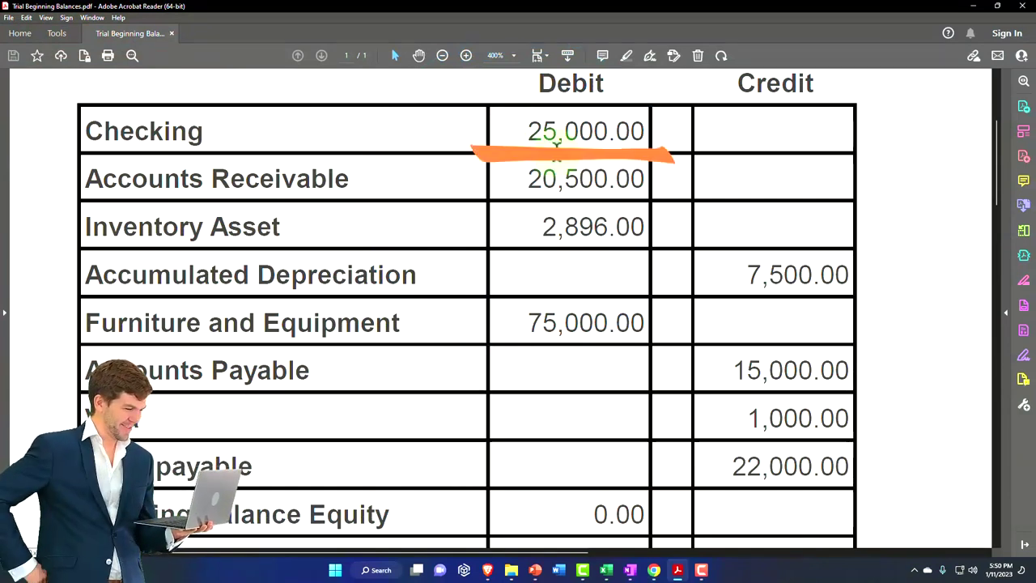
scroll(556, 146, up, 3)
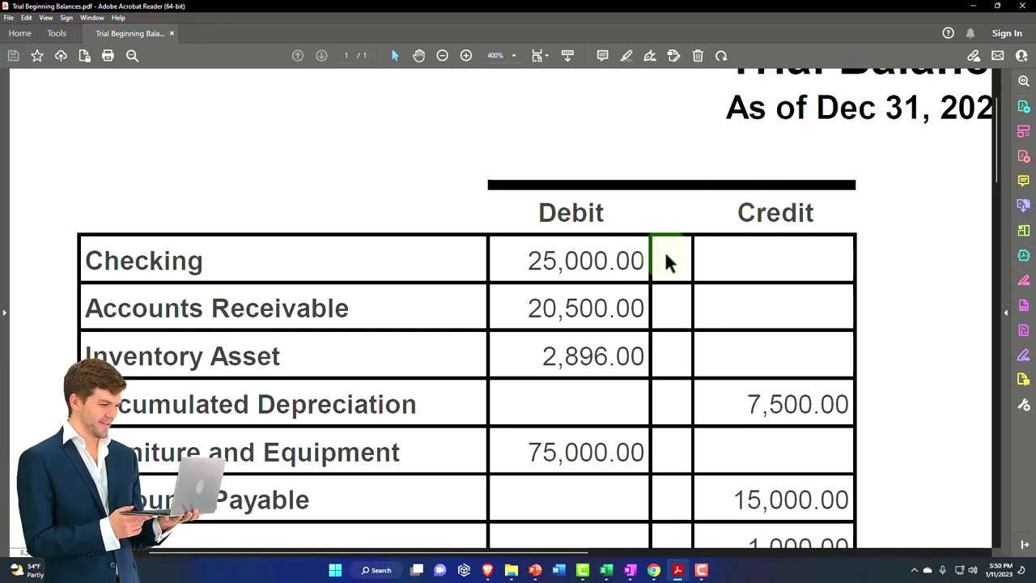
scroll(664, 249, down, 1)
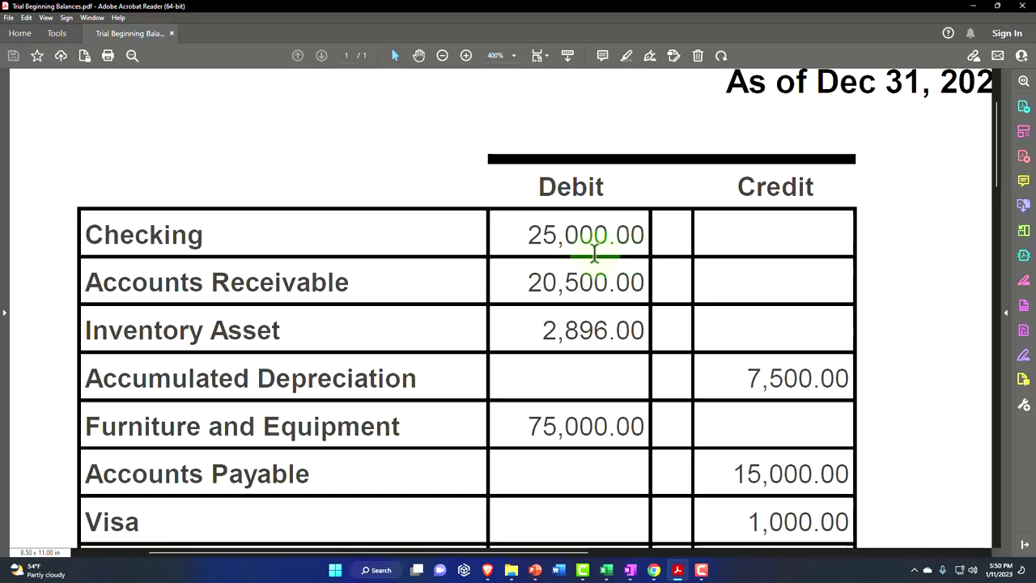
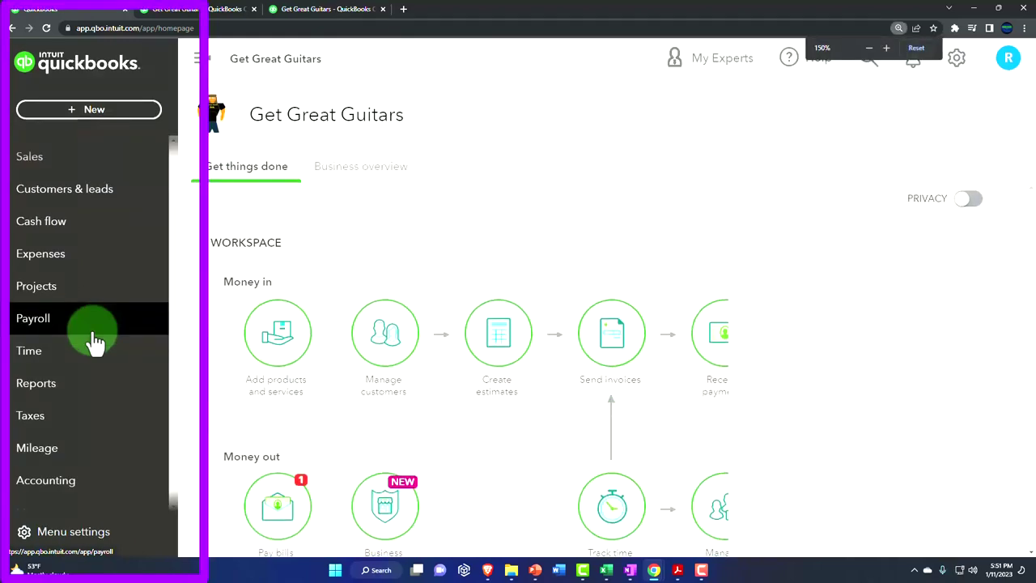
Open the Chart of Accounts for Get Great Guitars in QuickBooks Online and collapse the navigation menu.
click(68, 490)
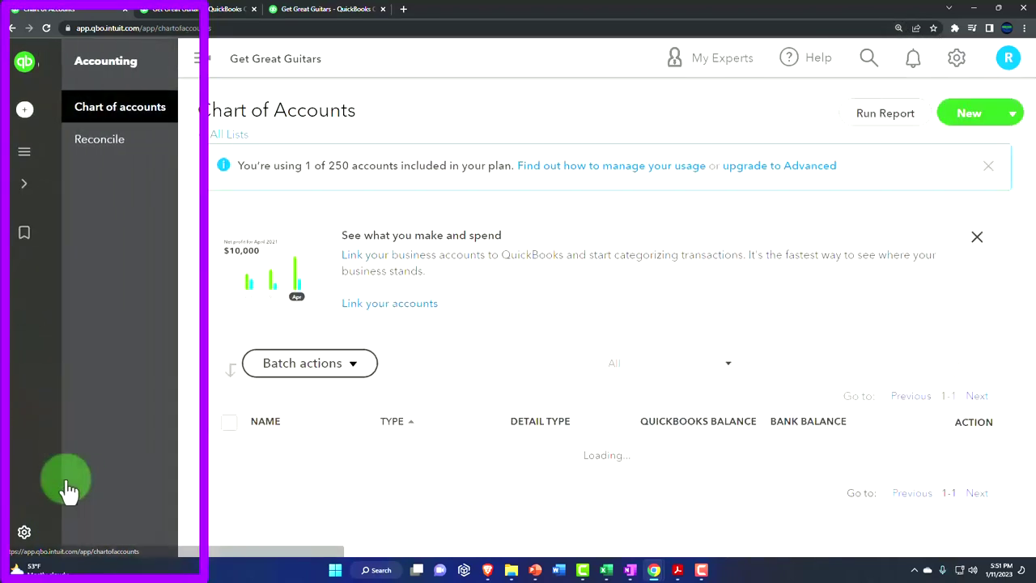
click(78, 114)
click(202, 63)
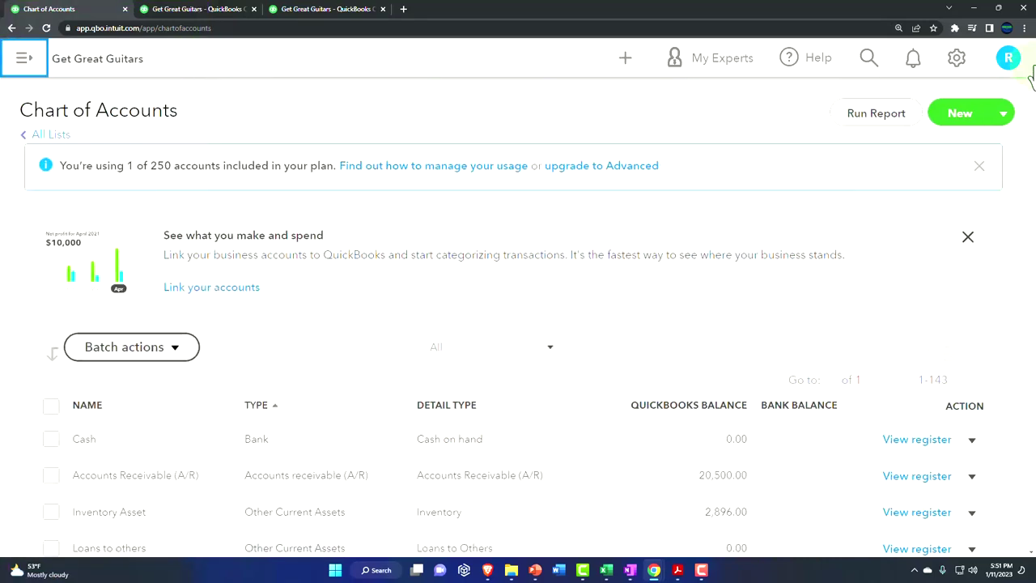
Bring up the Sample Company window, view its Chart of Accounts under Bookkeeping, and return to the Get Great Guitars window.
drag(444, 148, 403, 76)
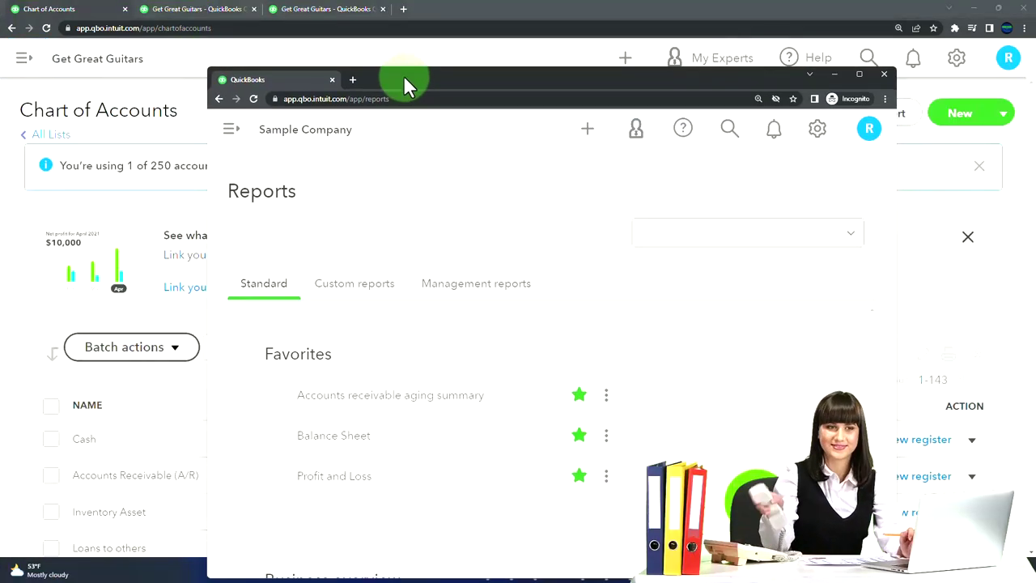
click(232, 131)
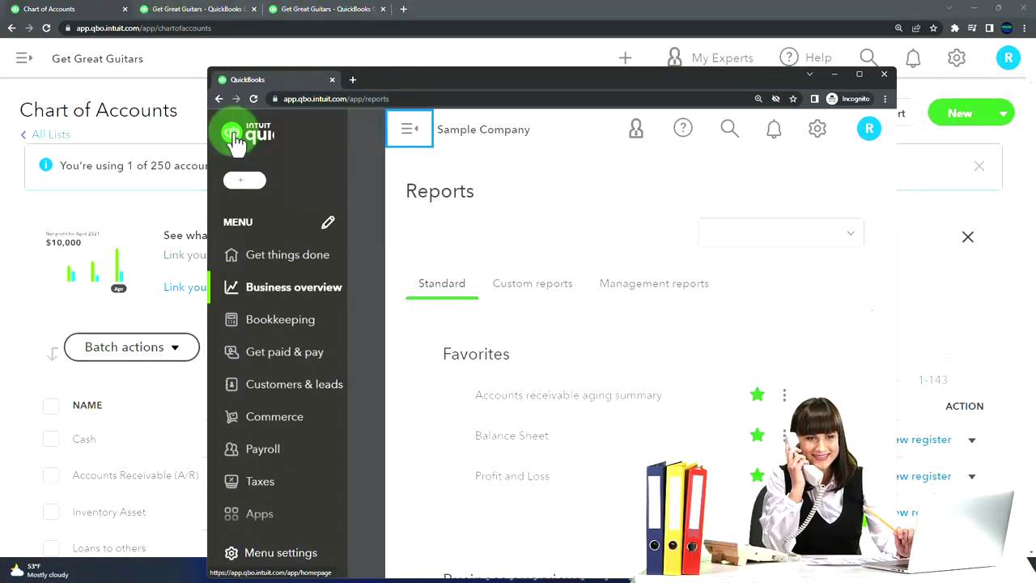
click(279, 332)
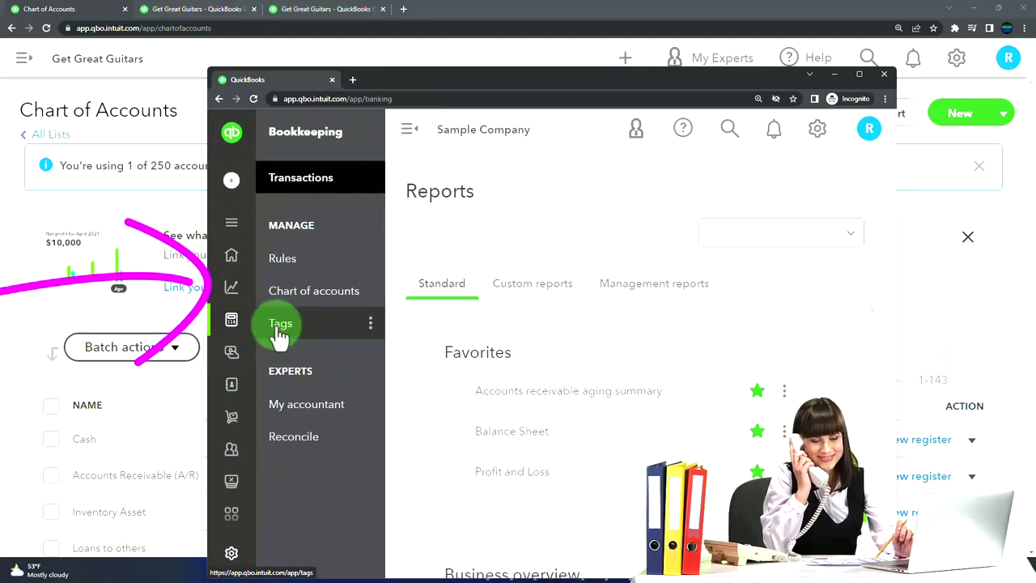
click(298, 299)
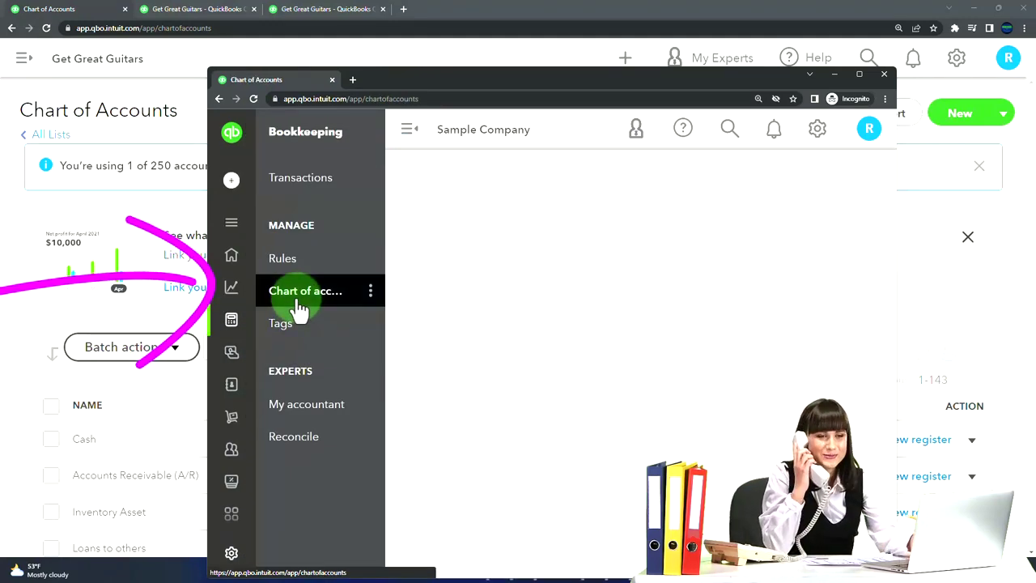
click(596, 435)
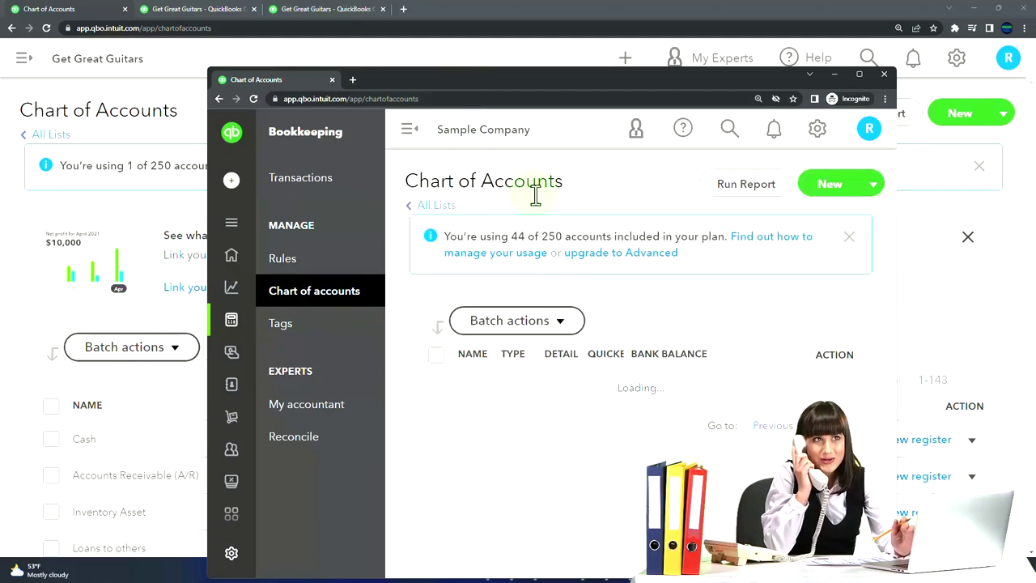
drag(502, 73, 1035, 8)
click(815, 193)
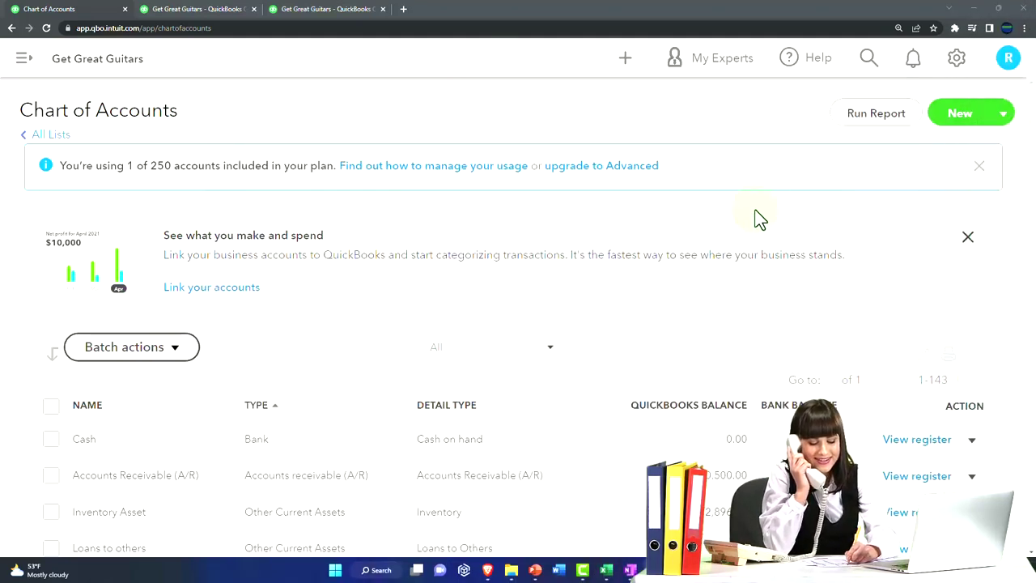
Edit the Cash account, setting its tax form section to Checking and appending a hyphen and the four-digit account number to its name.
scroll(514, 356, down, 2)
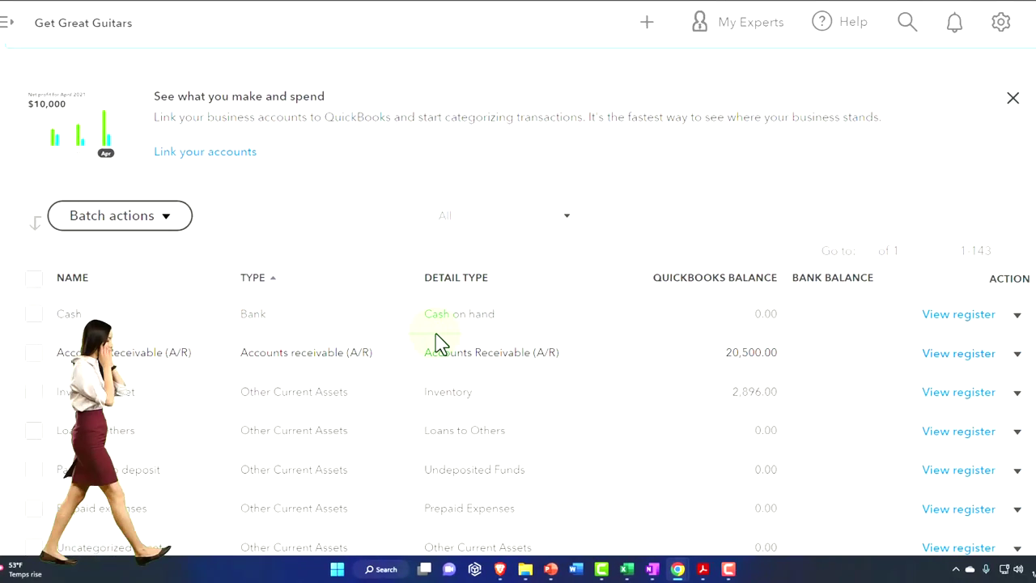
click(1008, 315)
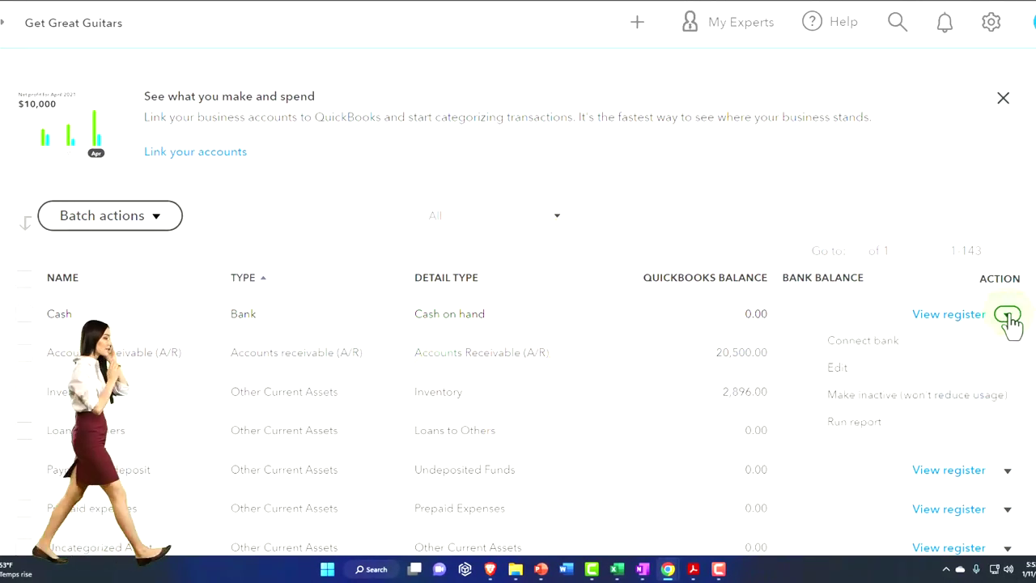
click(840, 371)
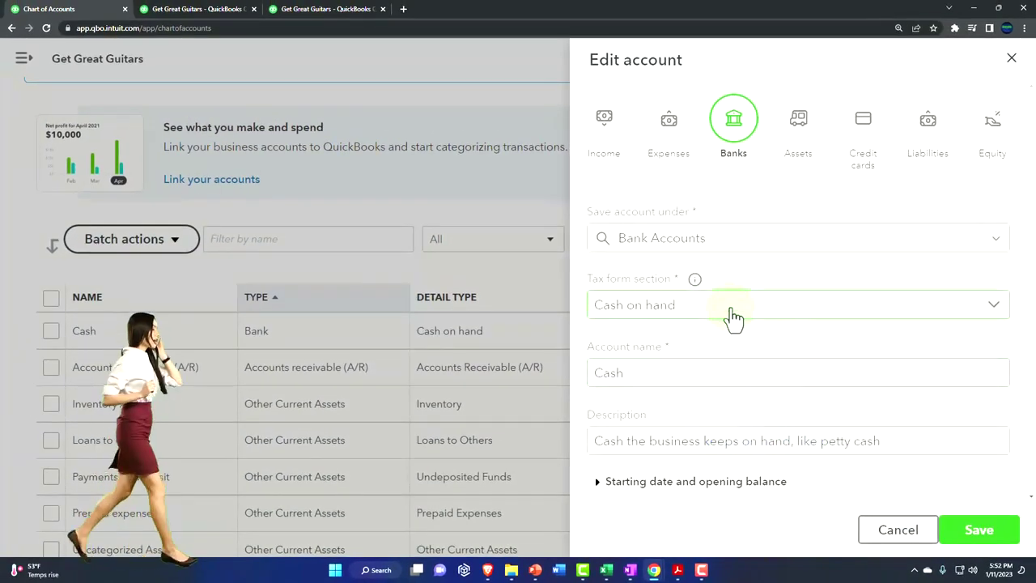
click(733, 312)
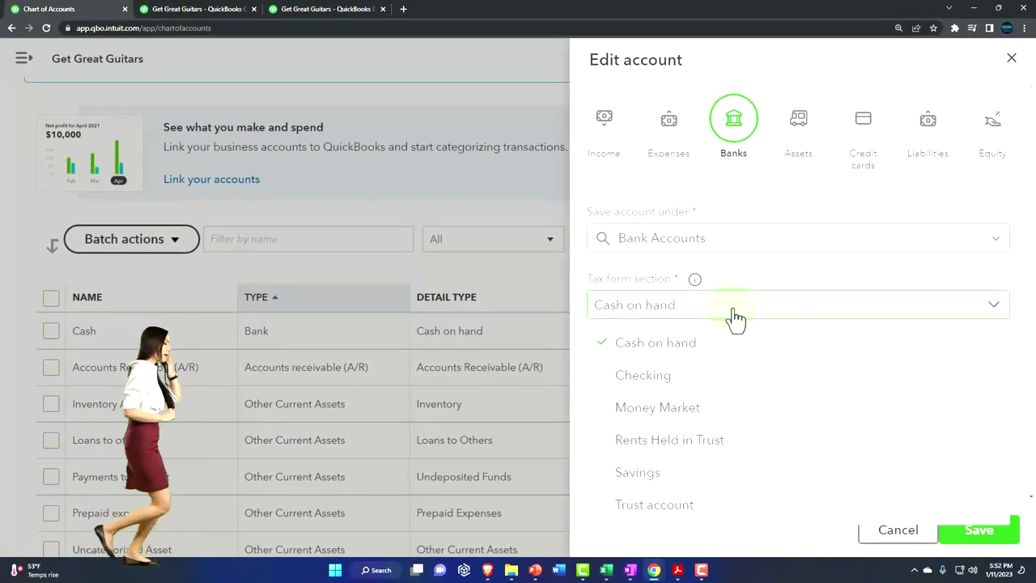
click(687, 377)
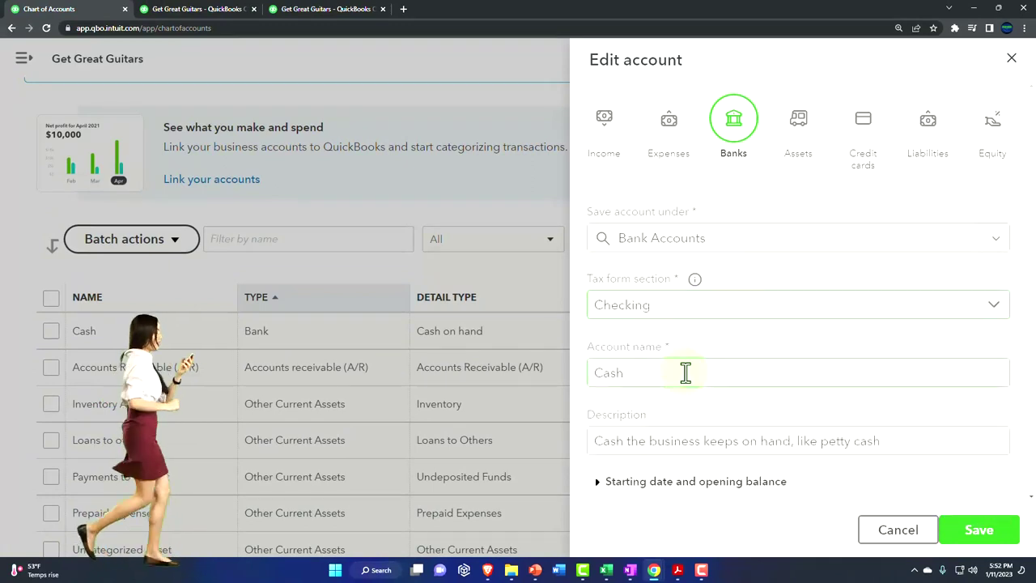
click(686, 372)
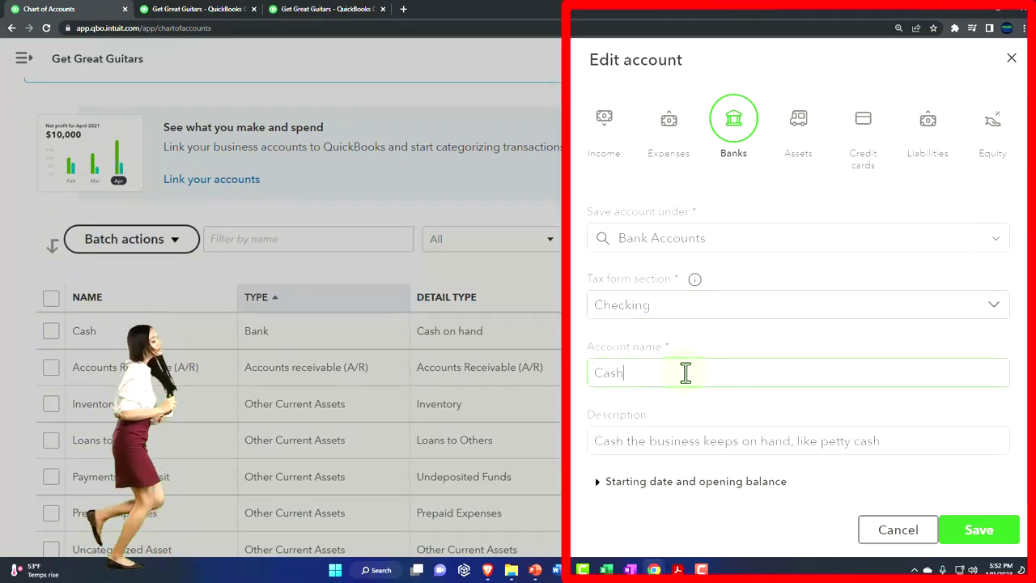
text(- 2415)
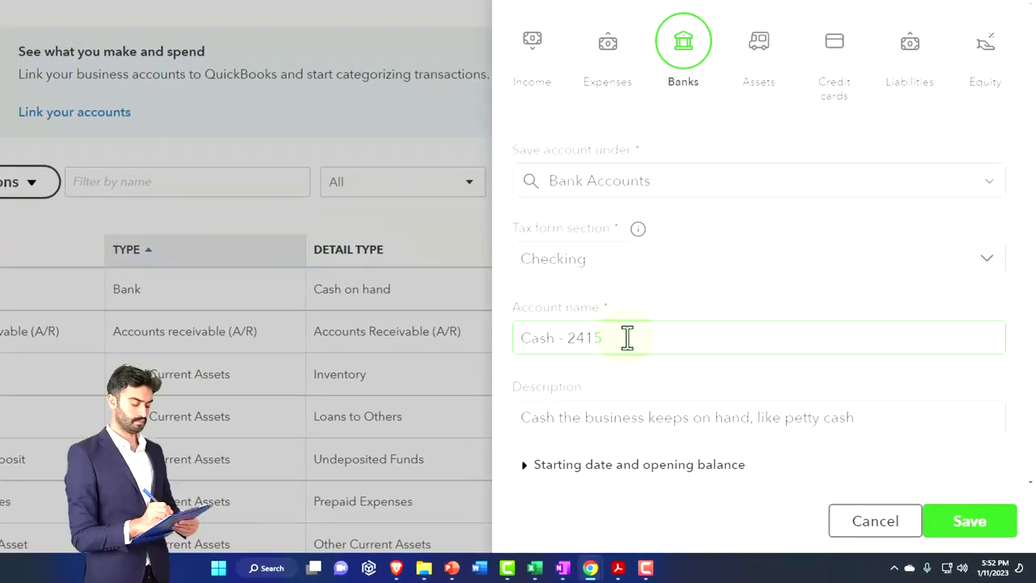
Expand the Cash account's starting date and opening balance section and set tracking to start on another date, 12/31/2022.
scroll(628, 337, down, 1)
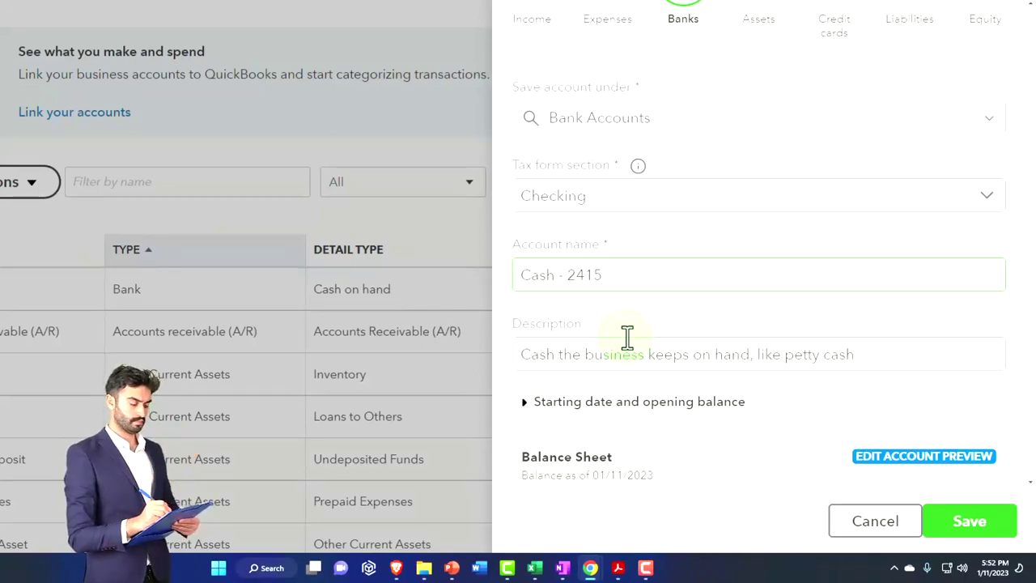
scroll(628, 338, down, 1)
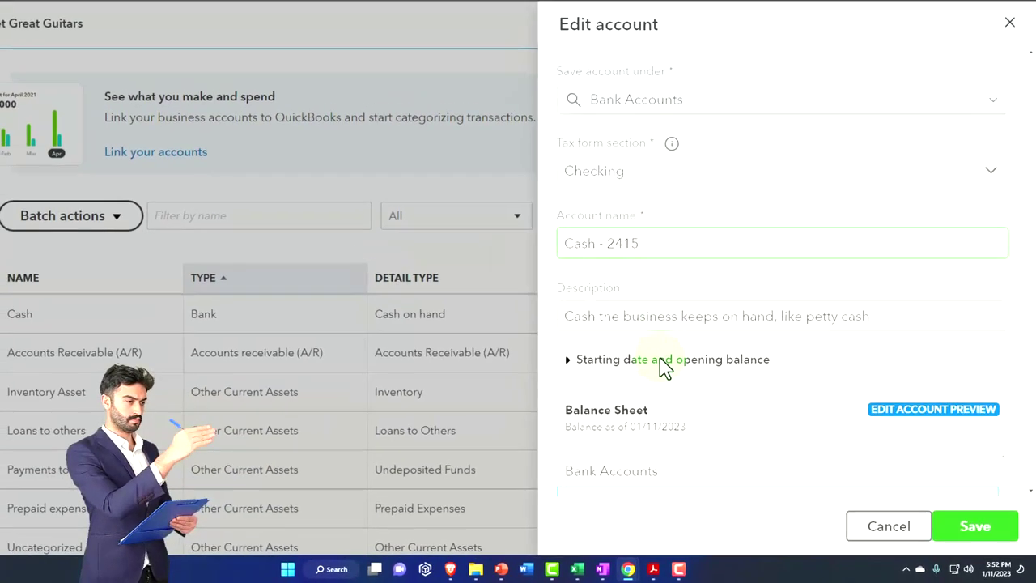
scroll(662, 366, down, 1)
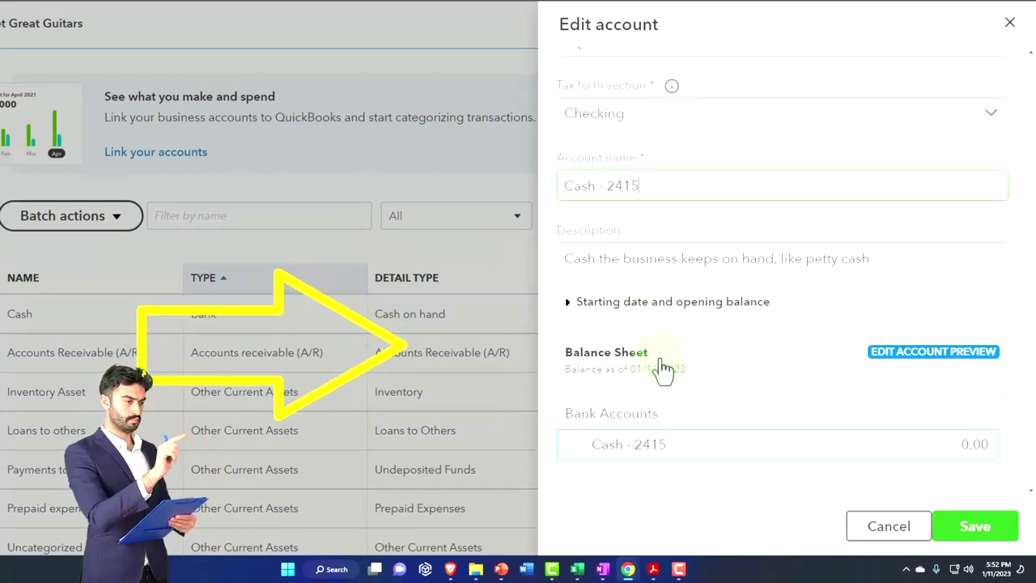
click(571, 305)
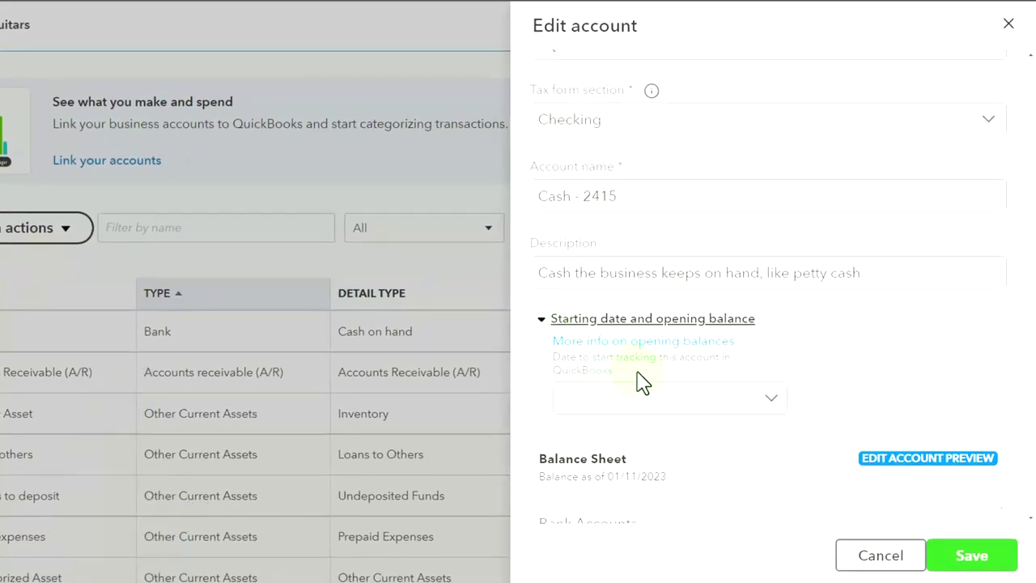
click(773, 402)
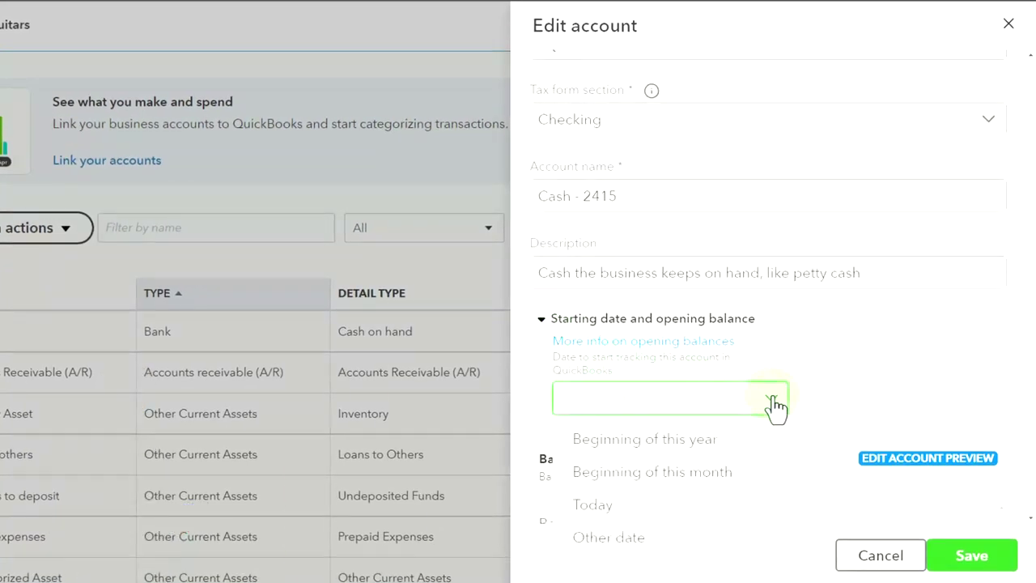
scroll(774, 407, down, 1)
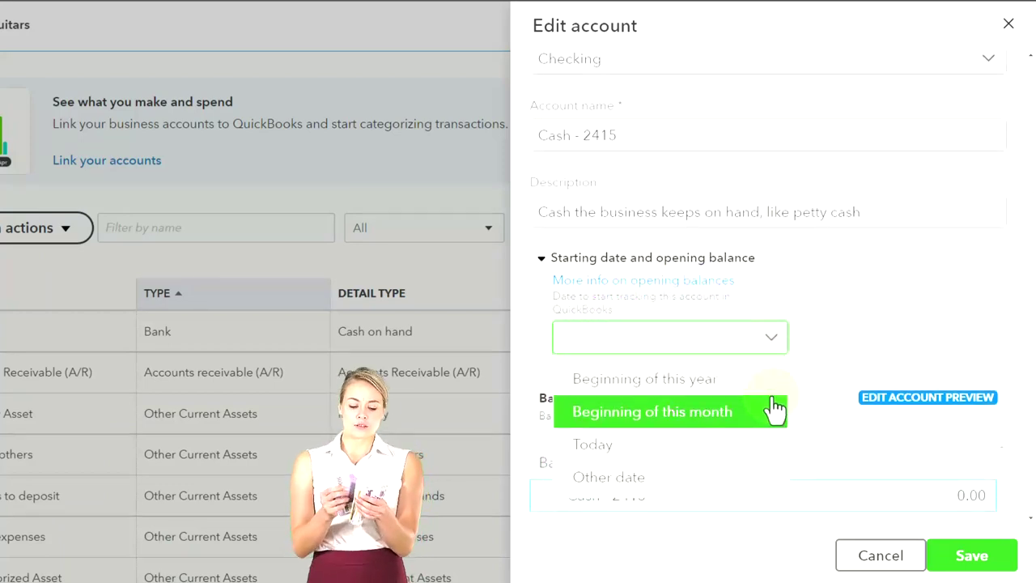
click(652, 479)
click(649, 391)
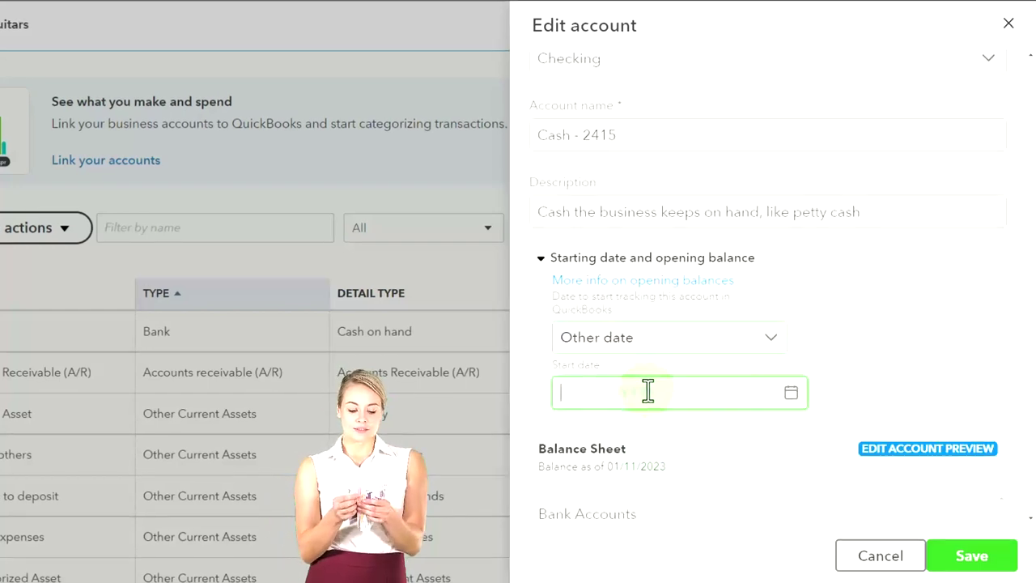
click(789, 393)
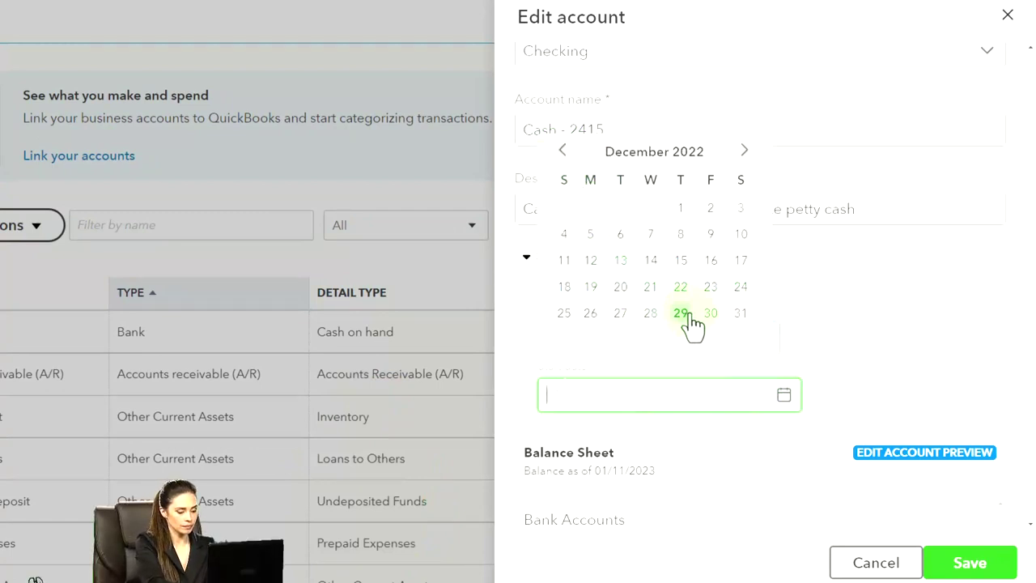
click(741, 314)
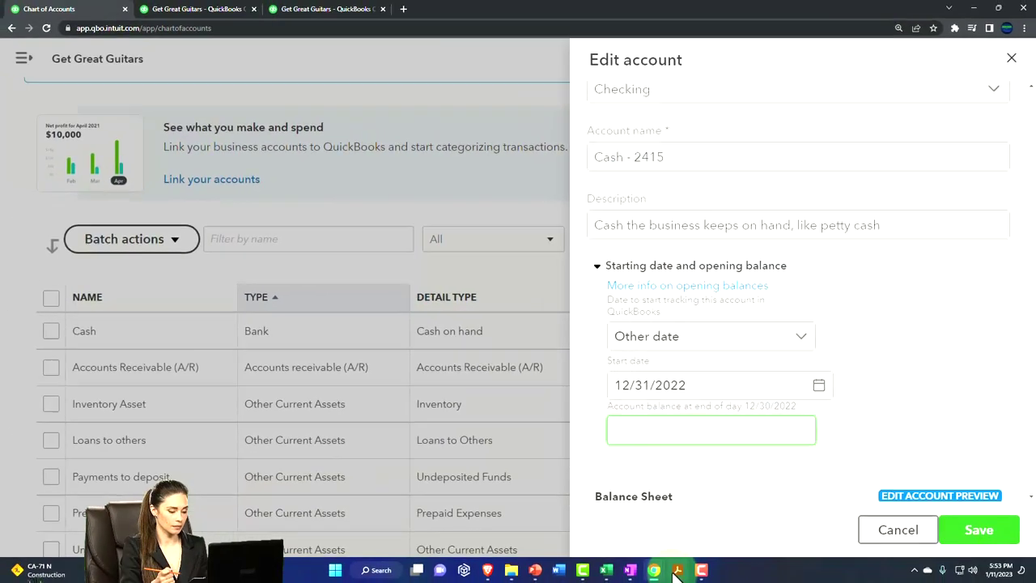
Enter the trial balance's Checking amount, 25000, as the Cash account's opening balance, then save and accept the tax form section change.
click(676, 571)
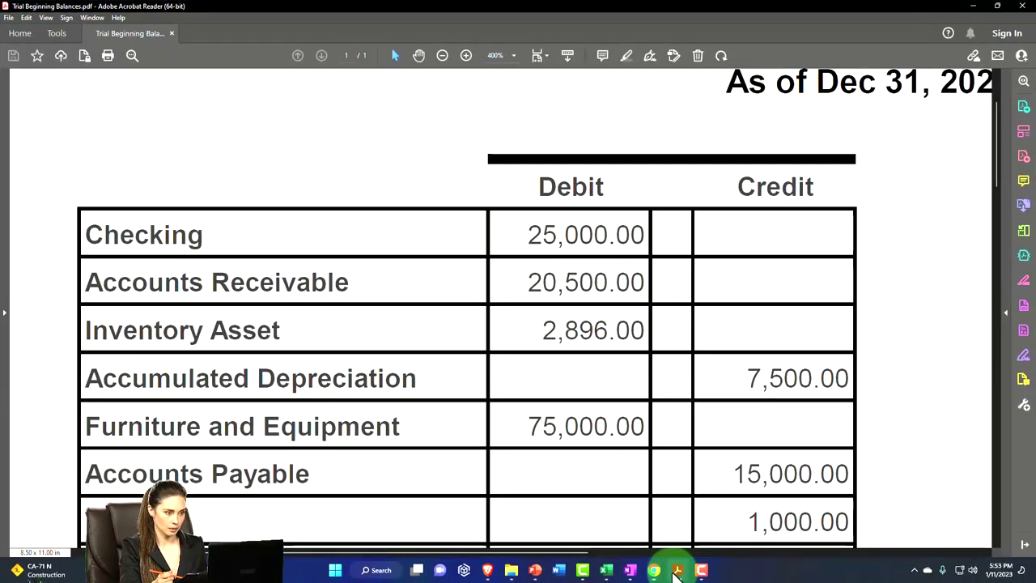
click(677, 571)
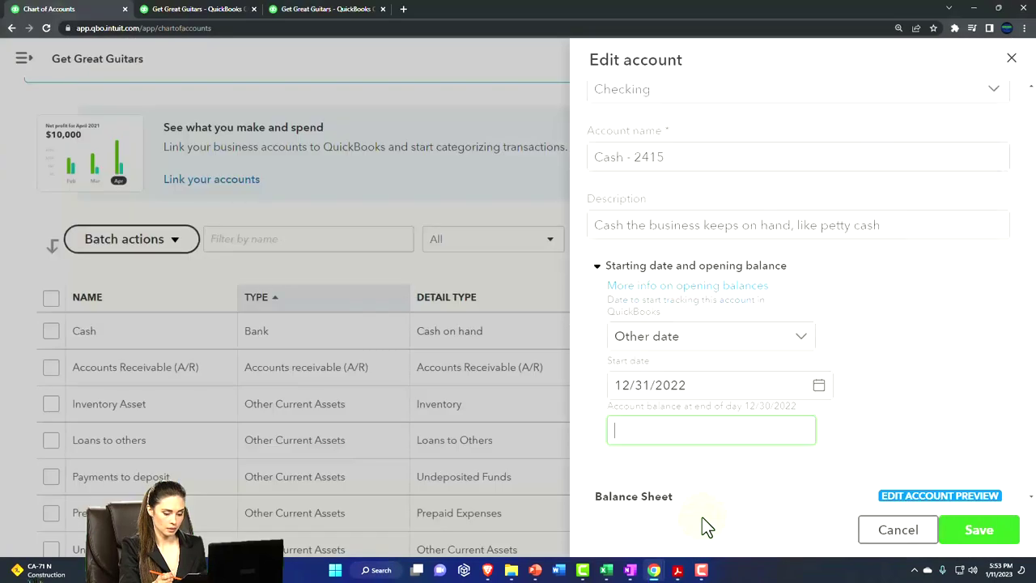
click(682, 434)
text(25000)
click(885, 408)
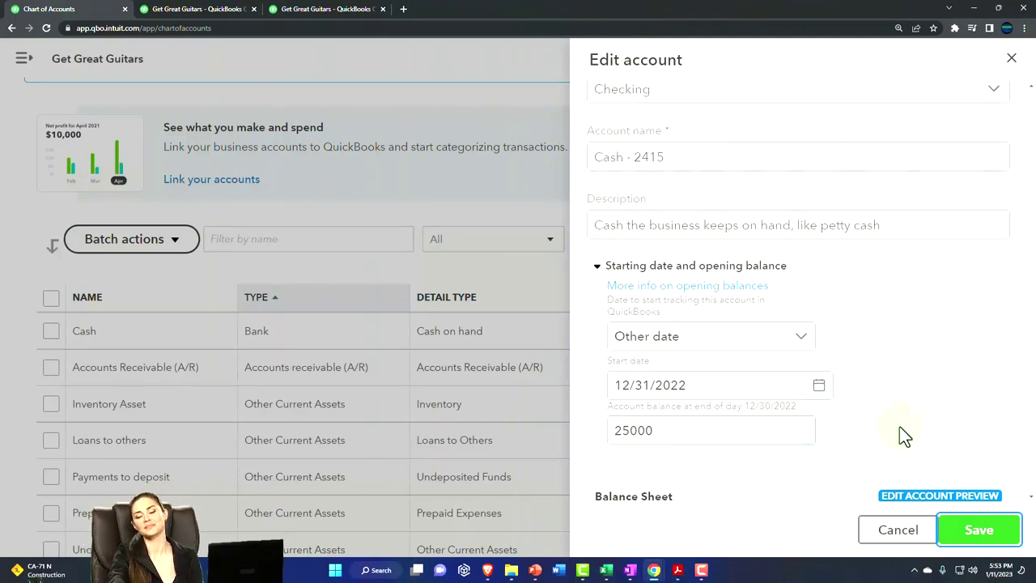
click(963, 544)
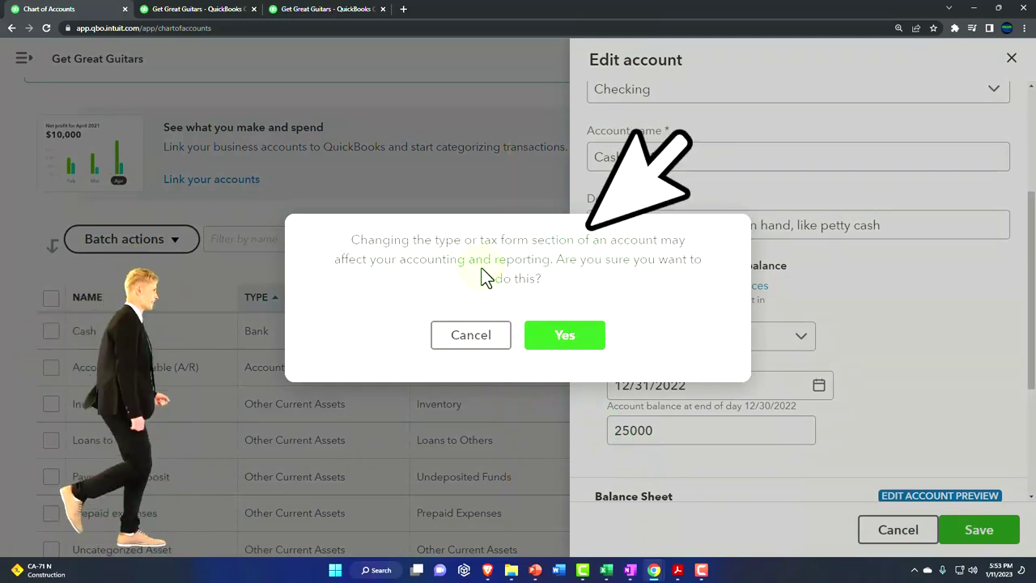
click(563, 344)
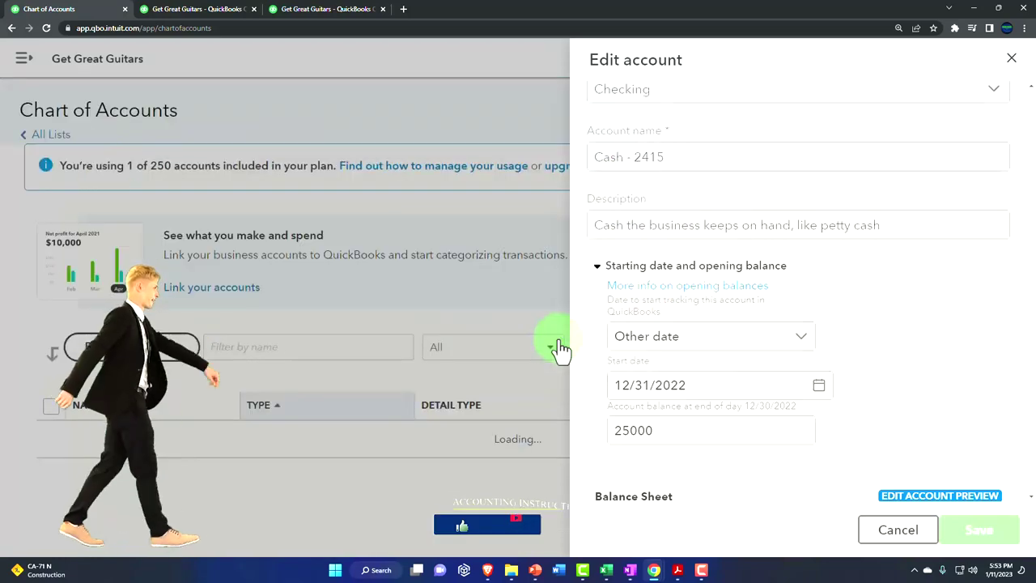
click(1011, 58)
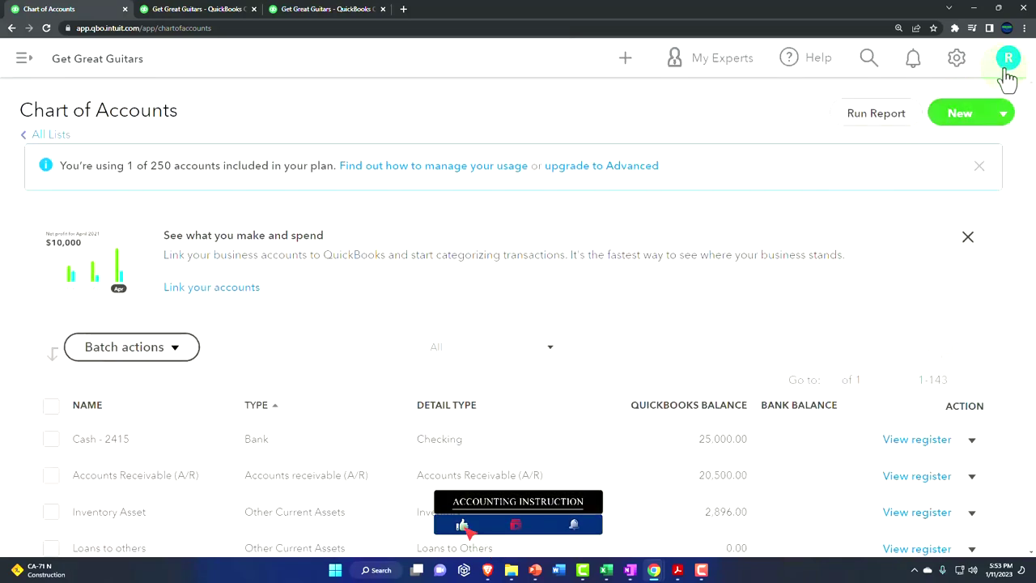
Check the Cash row in the Chart of Accounts, then rerun the December 31, 2022 Balance Sheet and examine its bank accounts.
scroll(624, 287, down, 2)
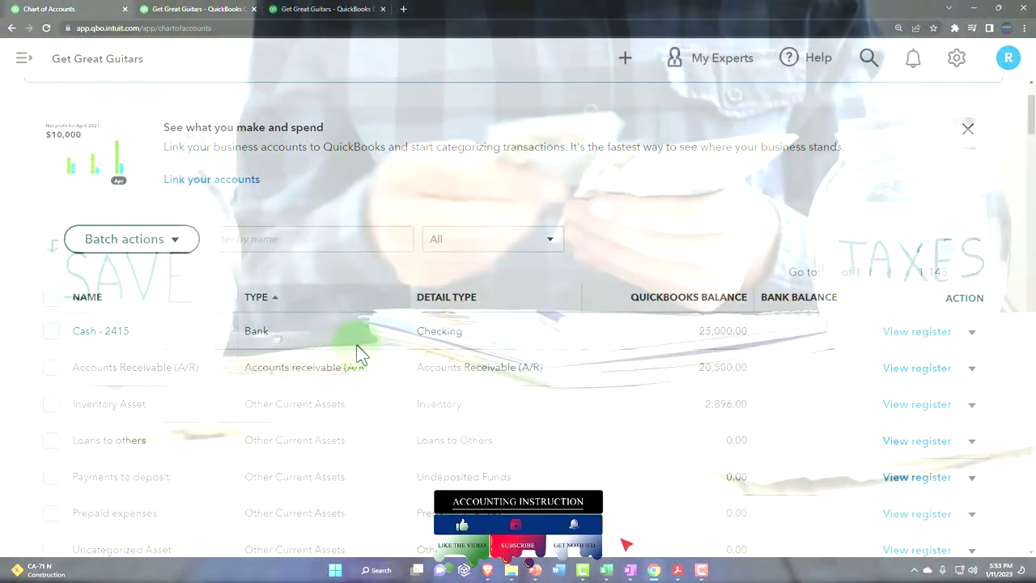
click(199, 9)
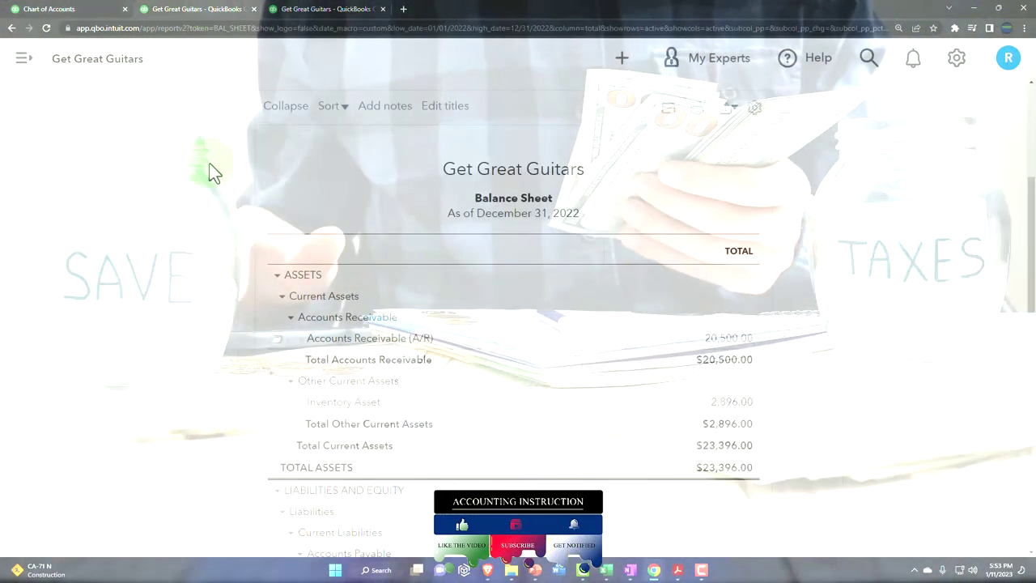
scroll(243, 335, up, 3)
scroll(587, 351, down, 4)
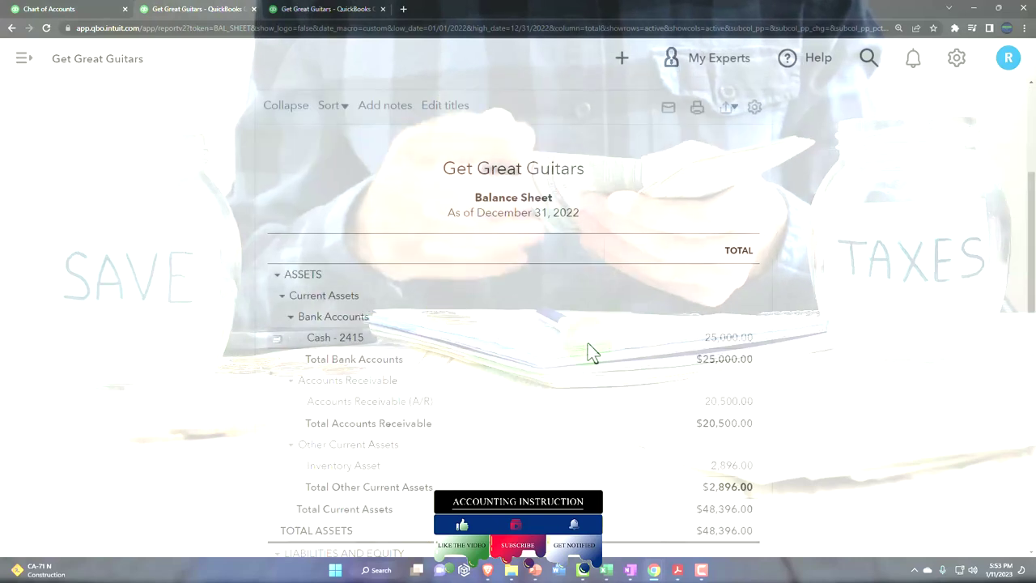
scroll(340, 344, down, 1)
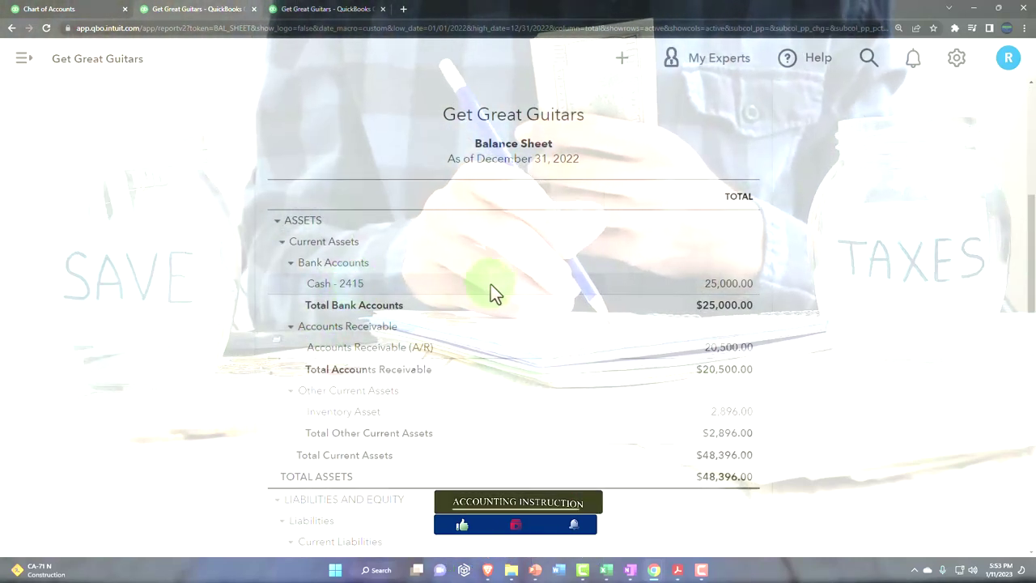
Drill into the Cash account's amount on the Balance Sheet, view its opening balance deposit, and close the deposit.
click(723, 285)
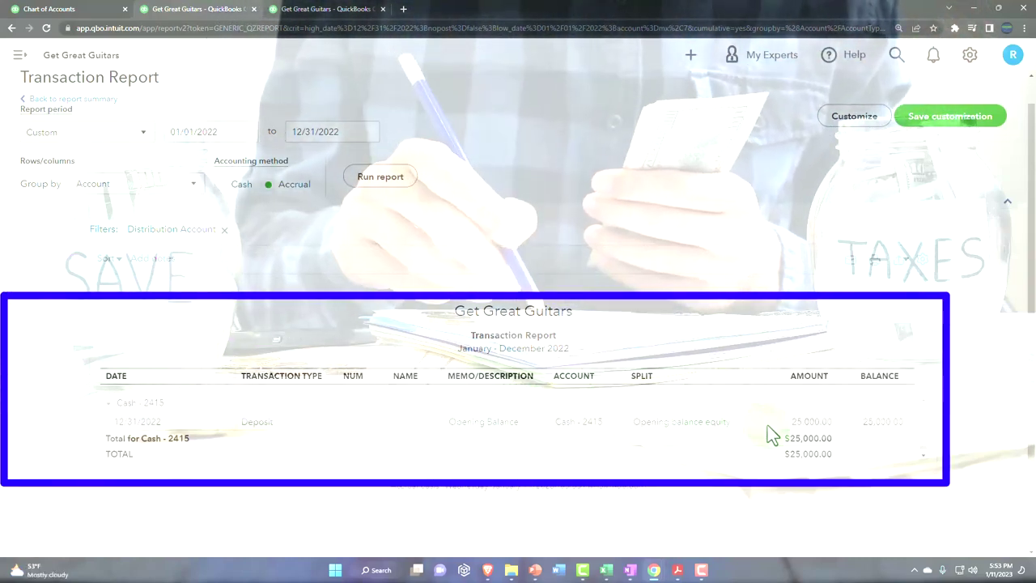
click(808, 431)
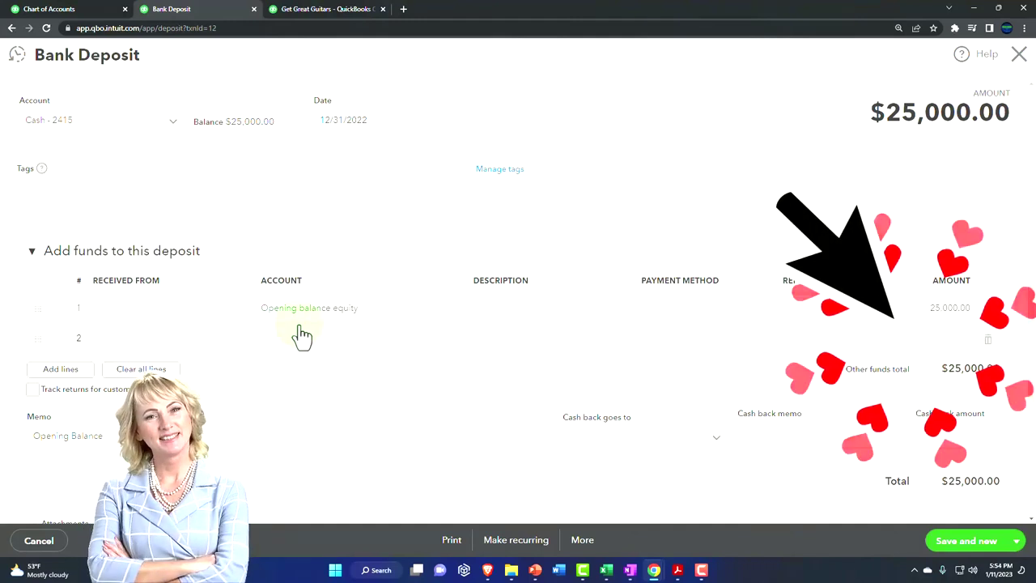
click(1019, 53)
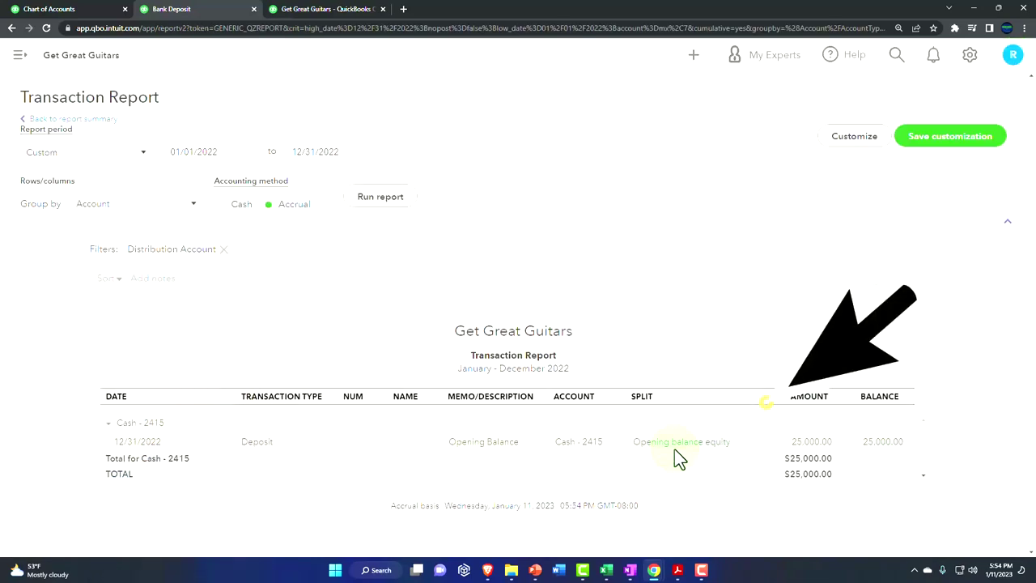
Return to the Balance Sheet, review the transactions behind Opening balance equity, and go back to the report summary.
click(96, 121)
scroll(430, 356, down, 5)
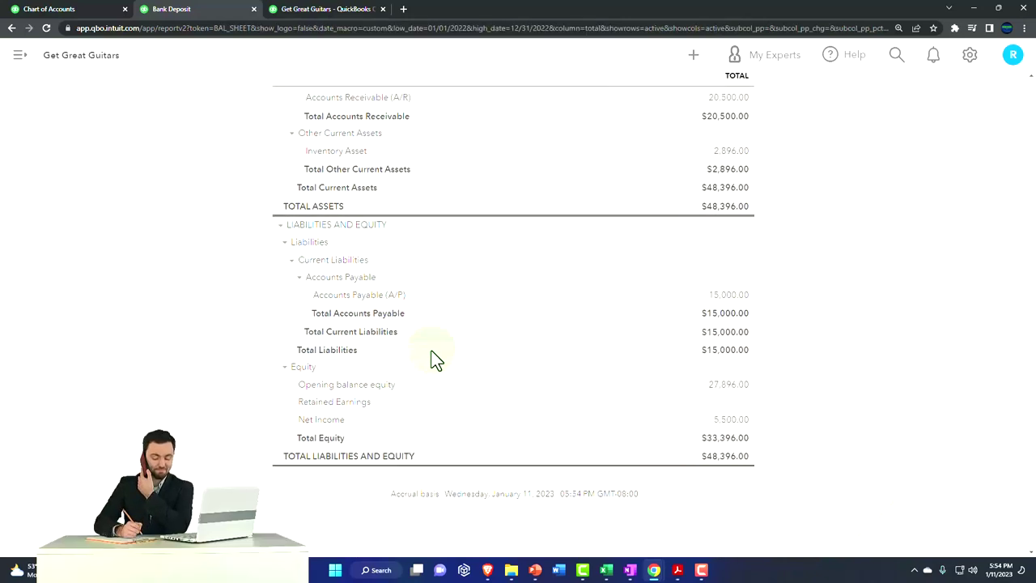
scroll(434, 356, down, 1)
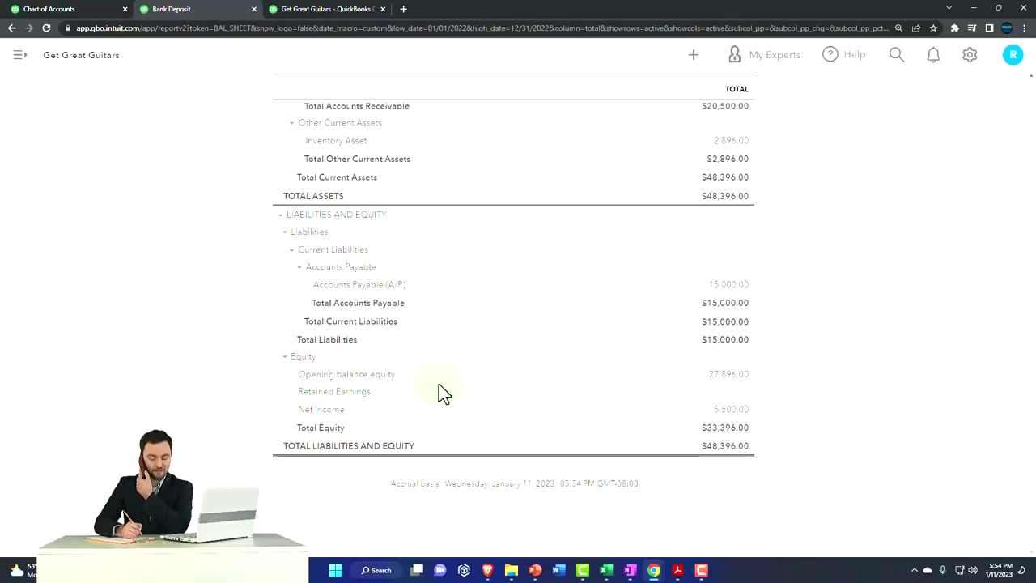
click(727, 377)
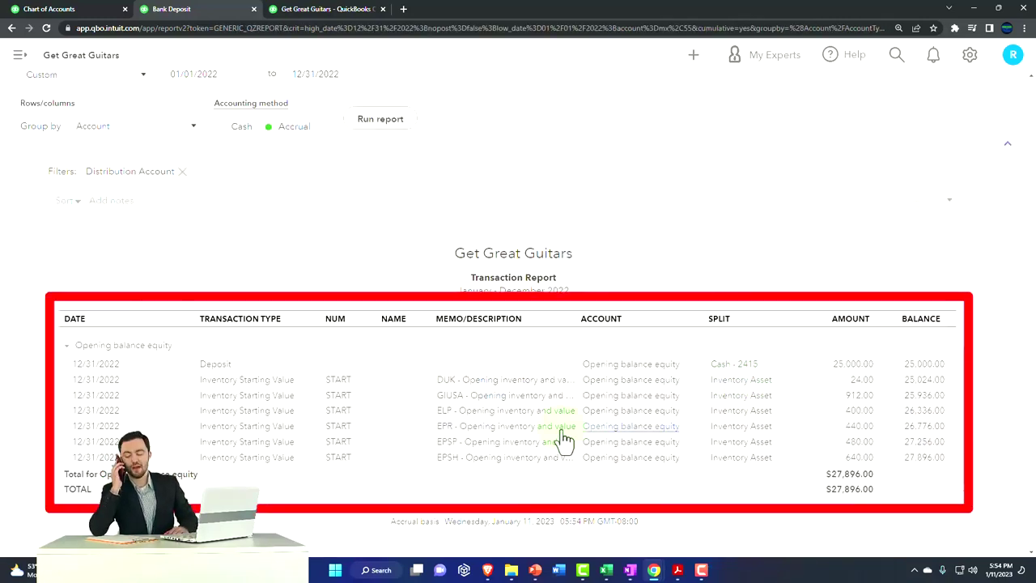
scroll(293, 306, up, 1)
click(104, 127)
scroll(145, 223, up, 2)
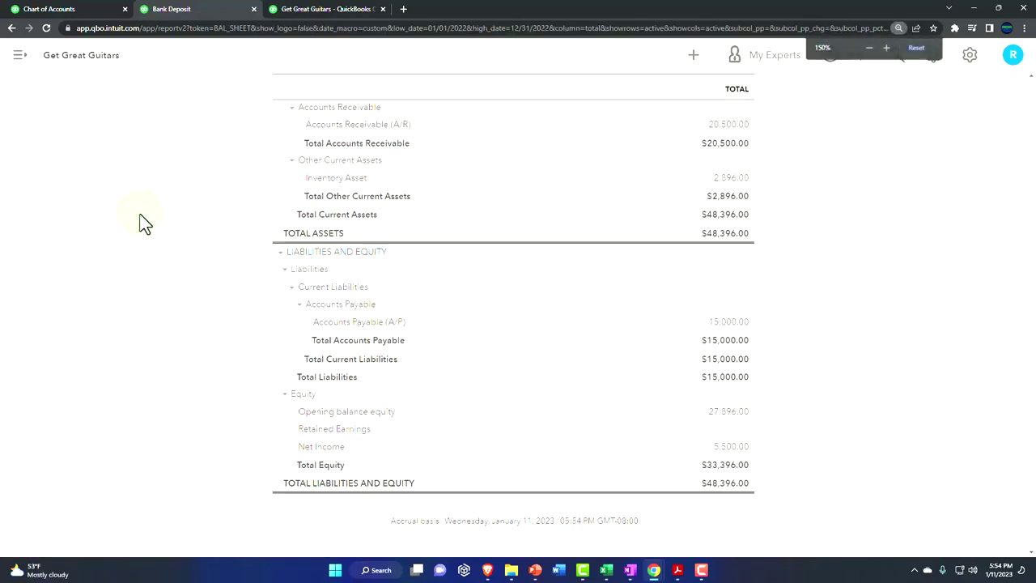
Compare the trial balance's Accumulated Depreciation and Furniture and Equipment lines with the fixed asset accounts in the Chart of Accounts.
click(679, 570)
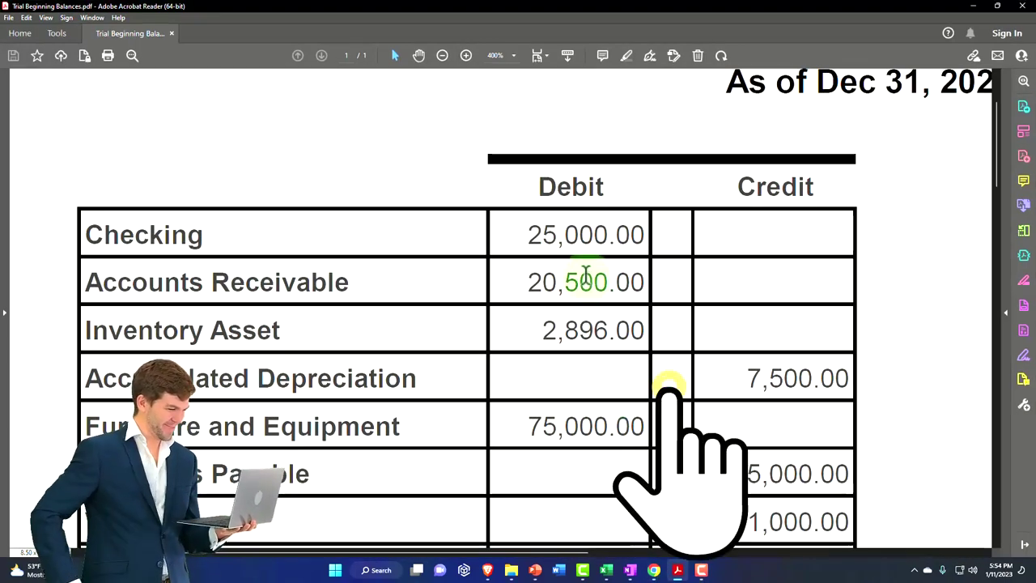
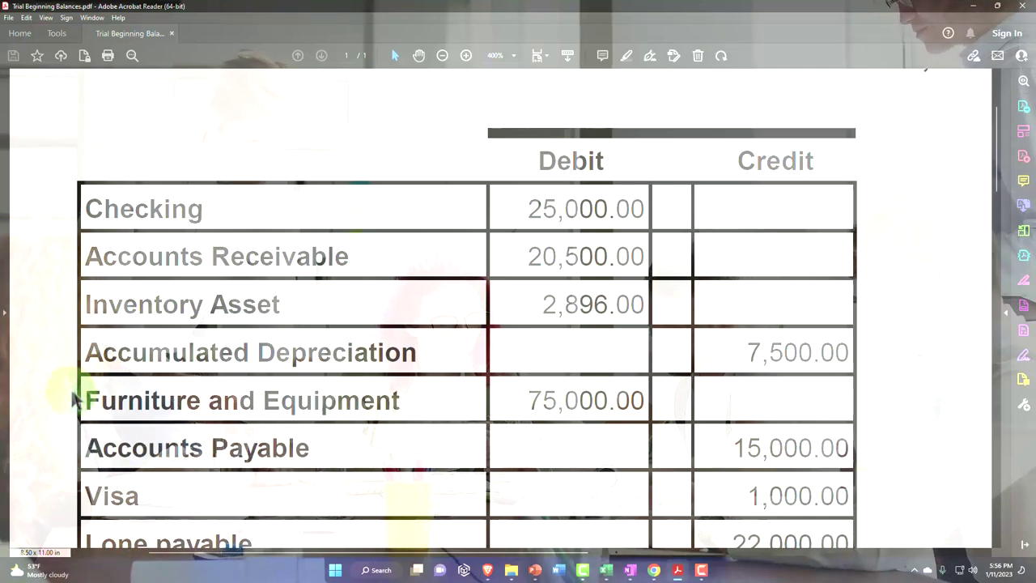
click(678, 572)
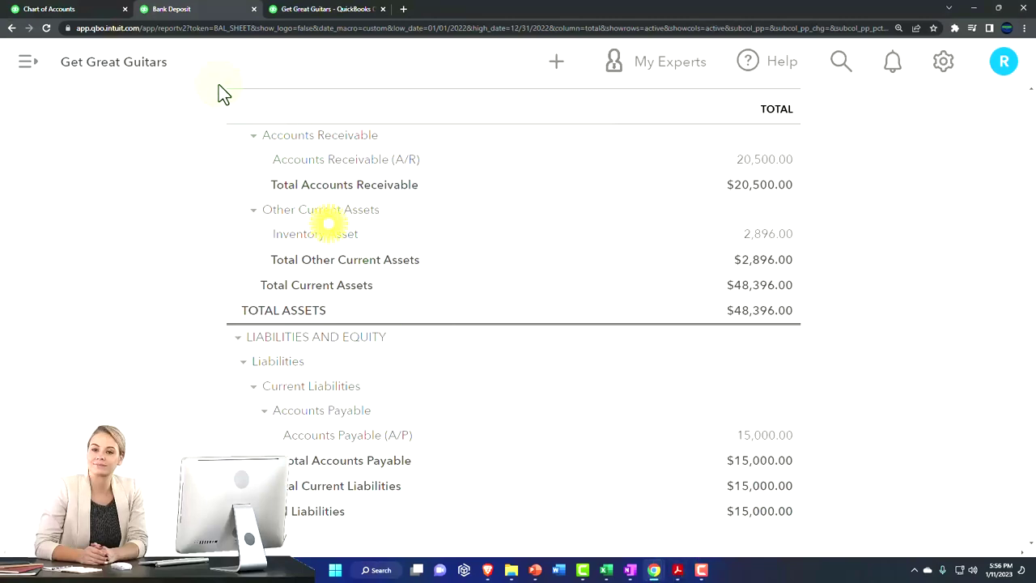
click(76, 9)
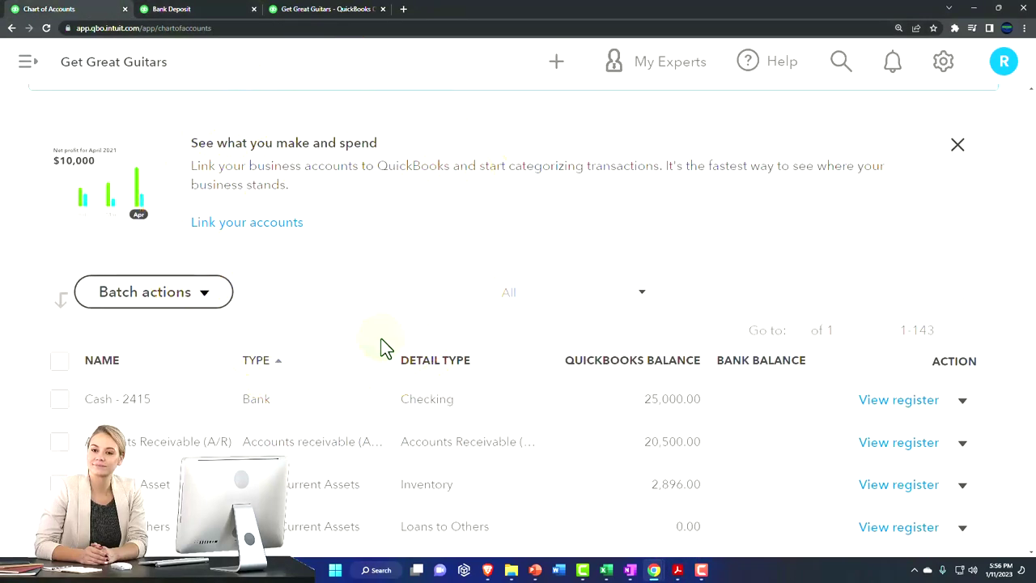
scroll(385, 348, down, 3)
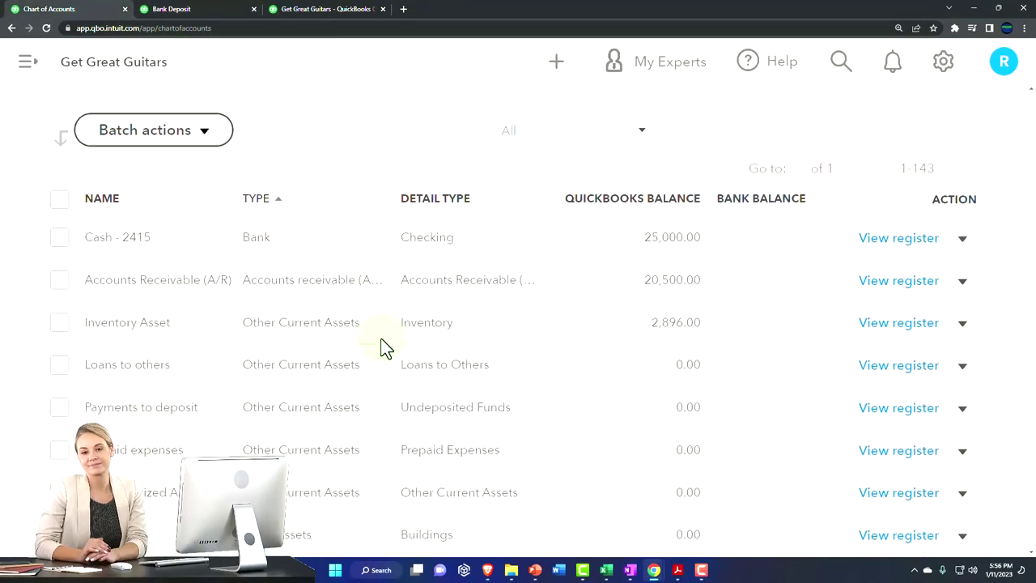
scroll(385, 356, down, 1)
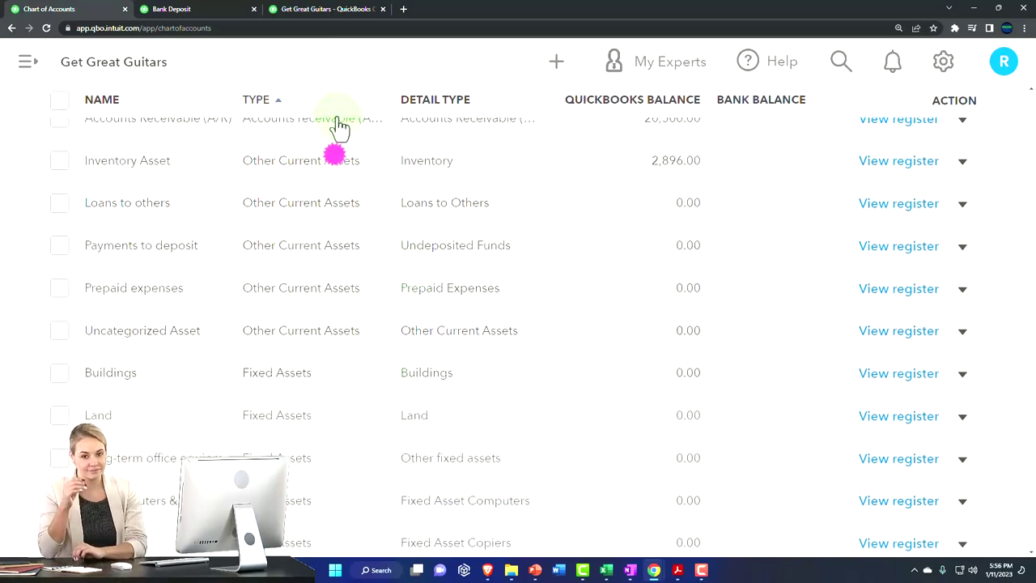
scroll(328, 324, down, 1)
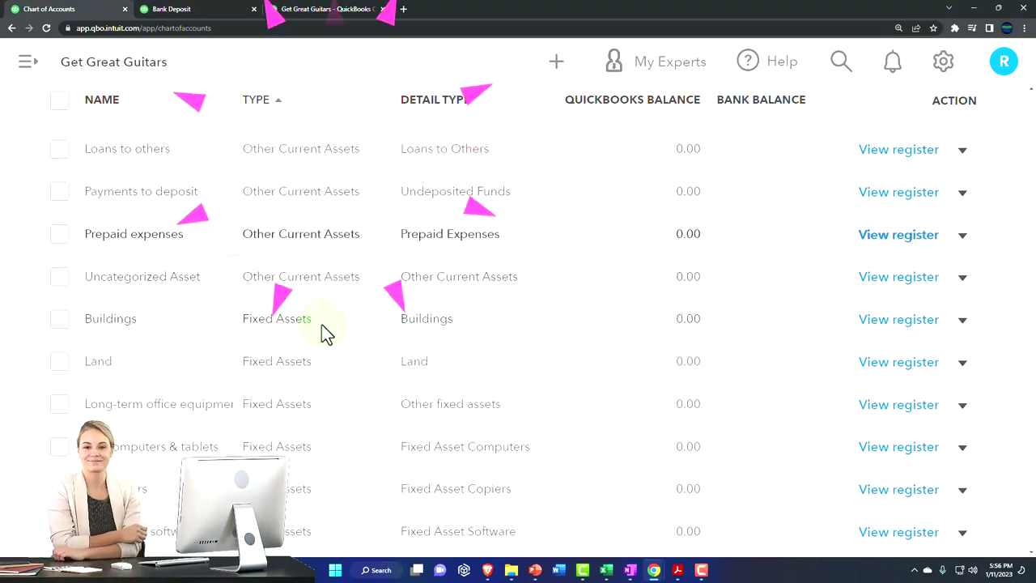
scroll(323, 332, down, 1)
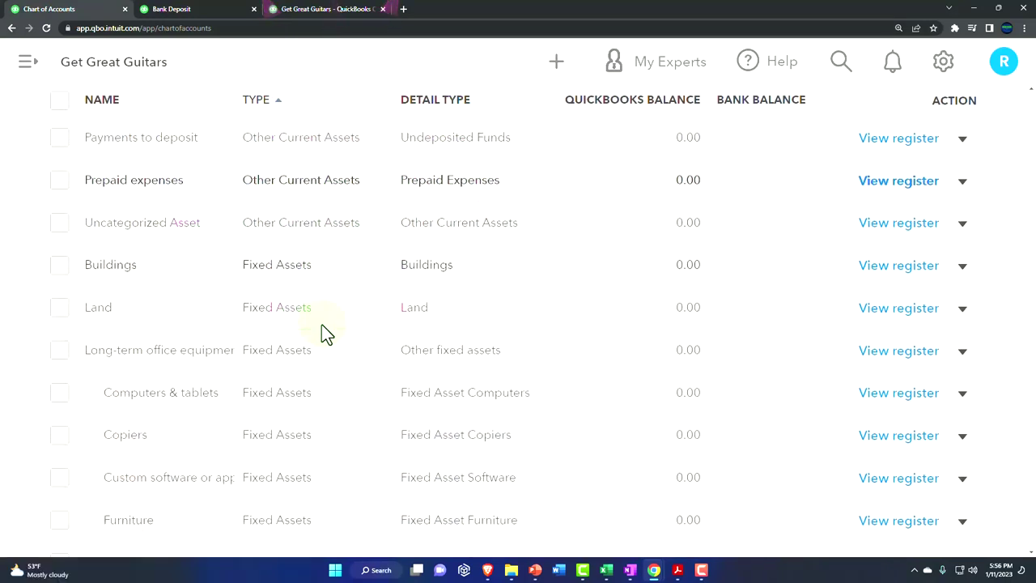
click(678, 571)
click(678, 571)
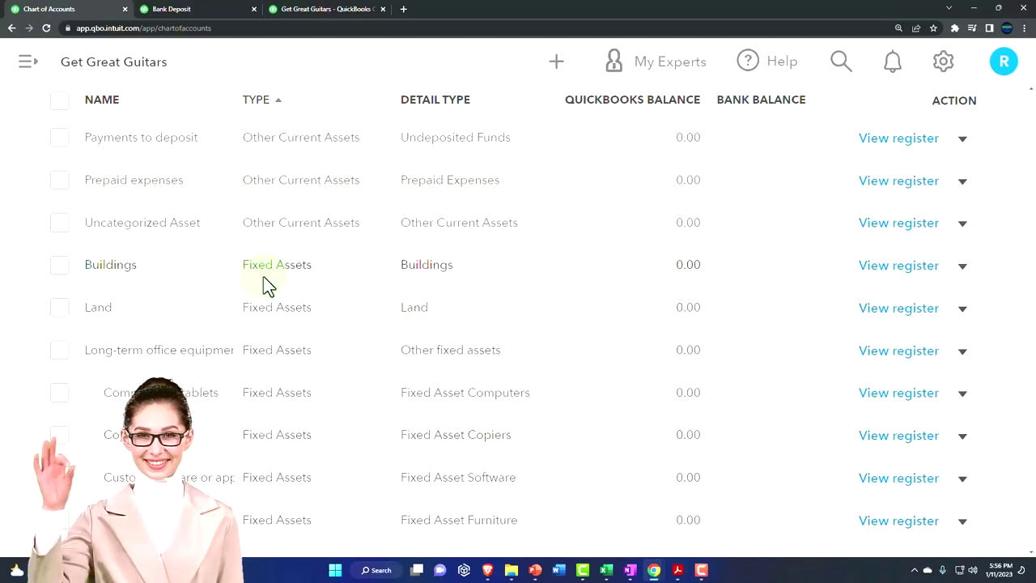
Look through the fixed asset accounts in the Chart of Accounts for one that suits the trial balance's Furniture and Equipment line.
scroll(267, 283, down, 1)
scroll(267, 283, down, 1)
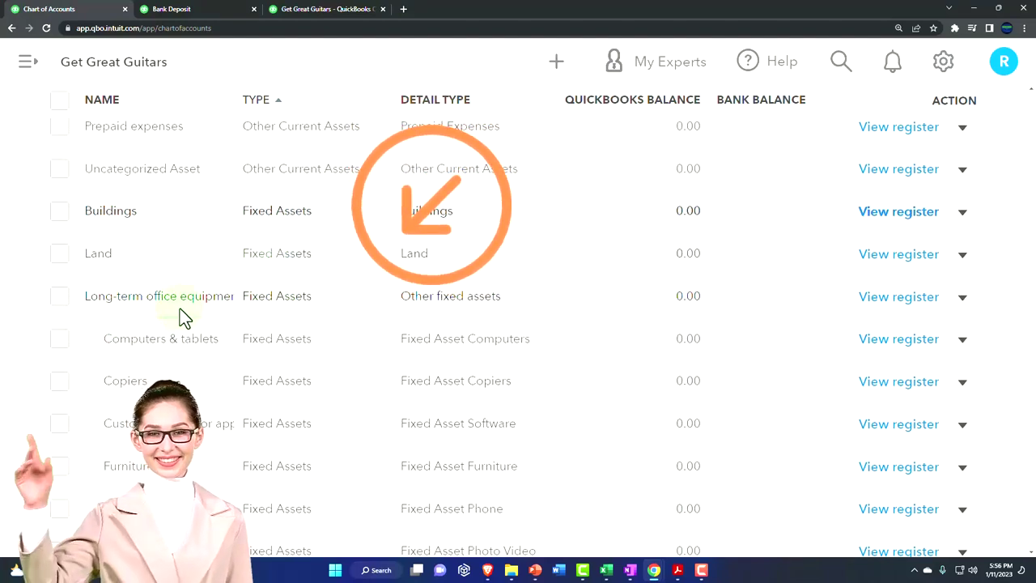
scroll(215, 315, down, 2)
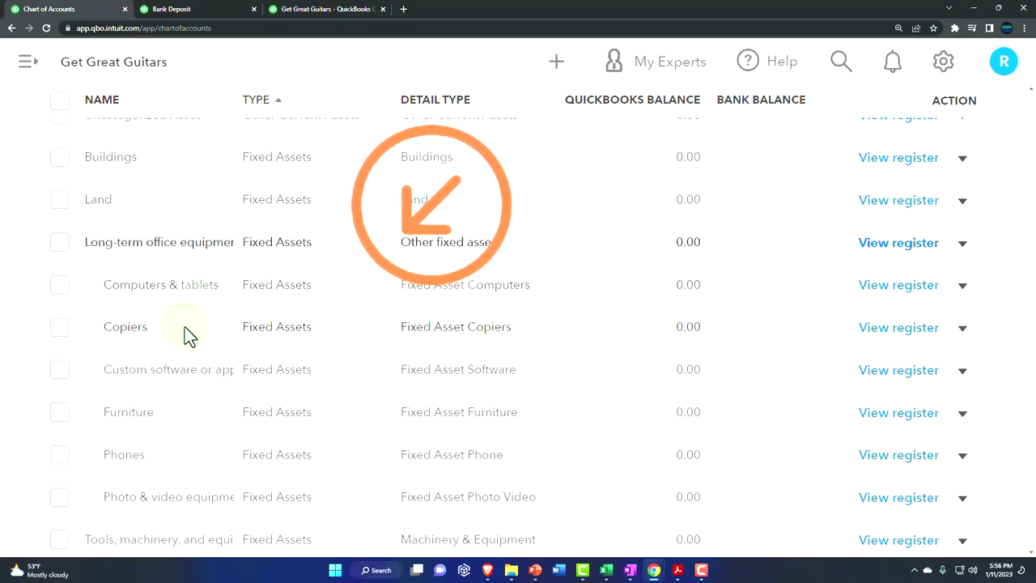
scroll(194, 369, down, 2)
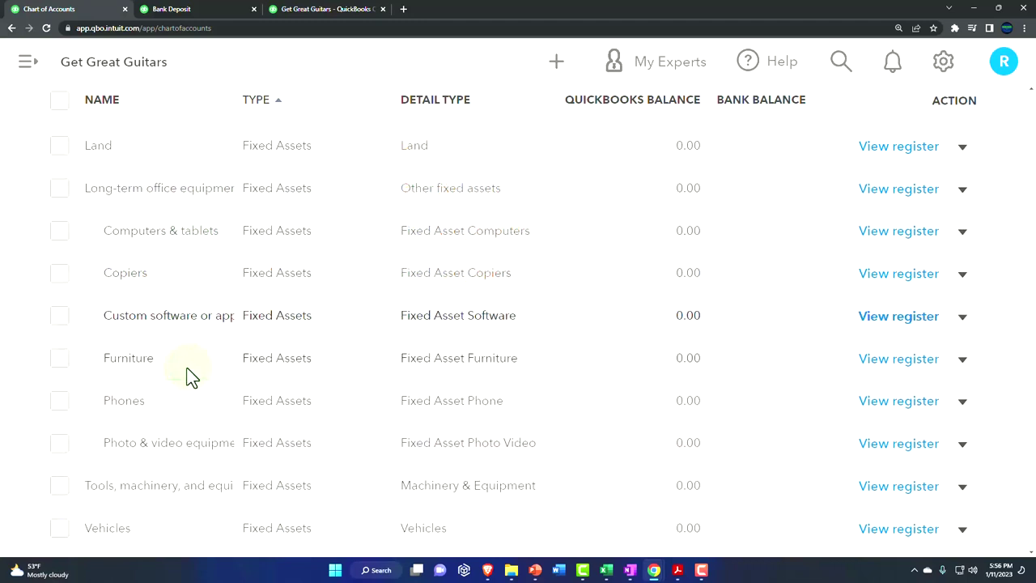
scroll(161, 374, down, 2)
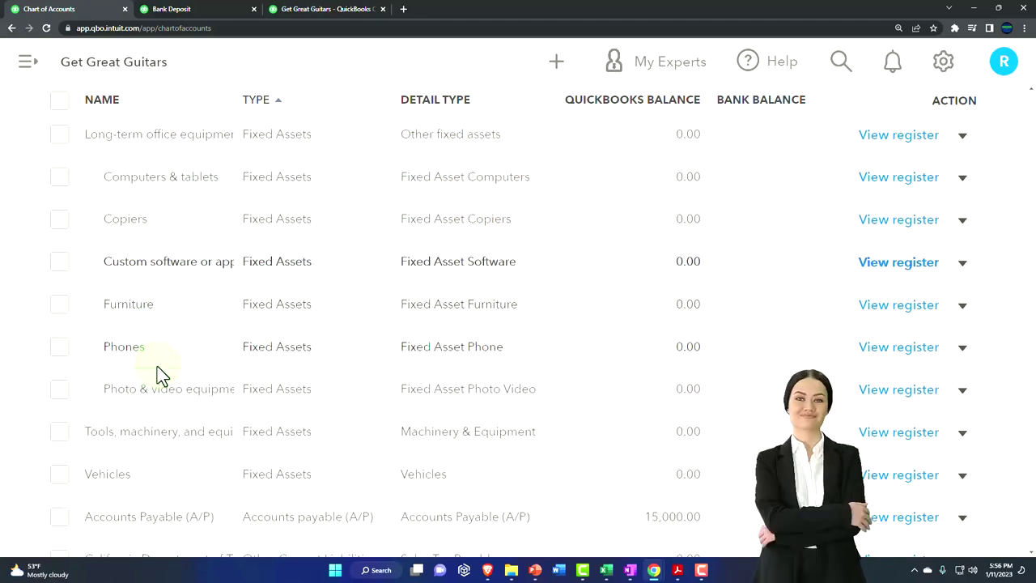
scroll(161, 374, down, 2)
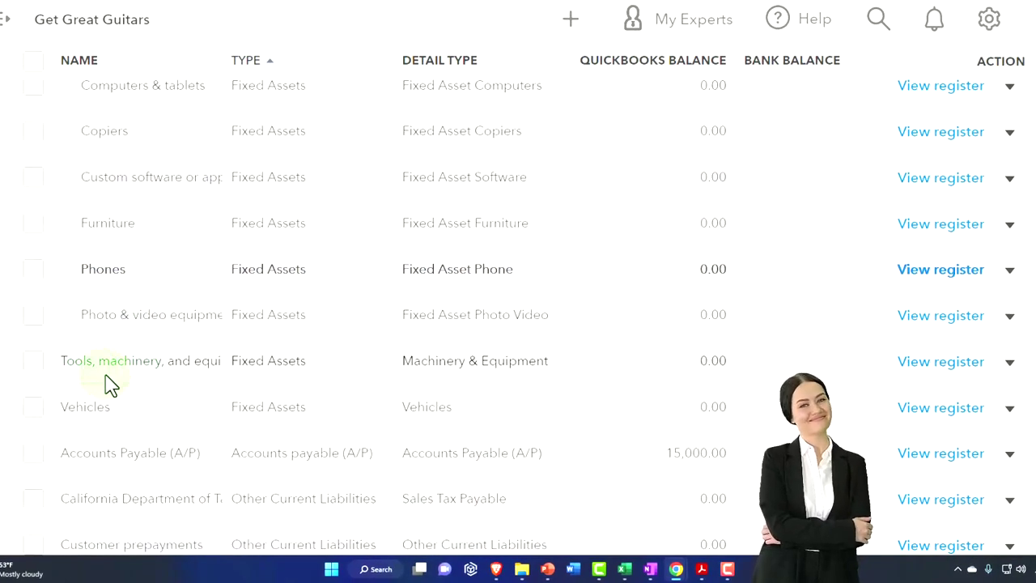
scroll(157, 415, down, 2)
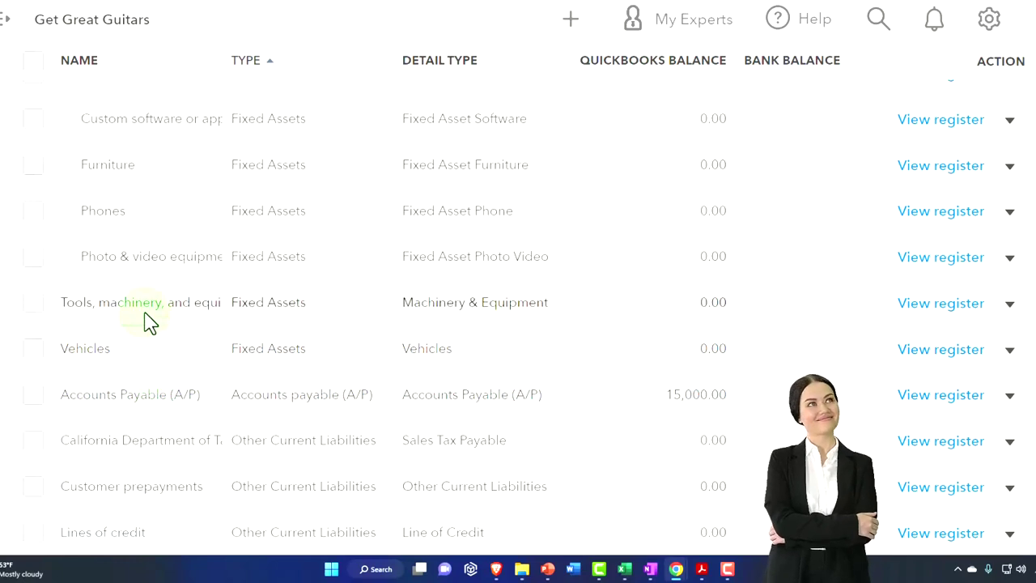
scroll(149, 320, up, 4)
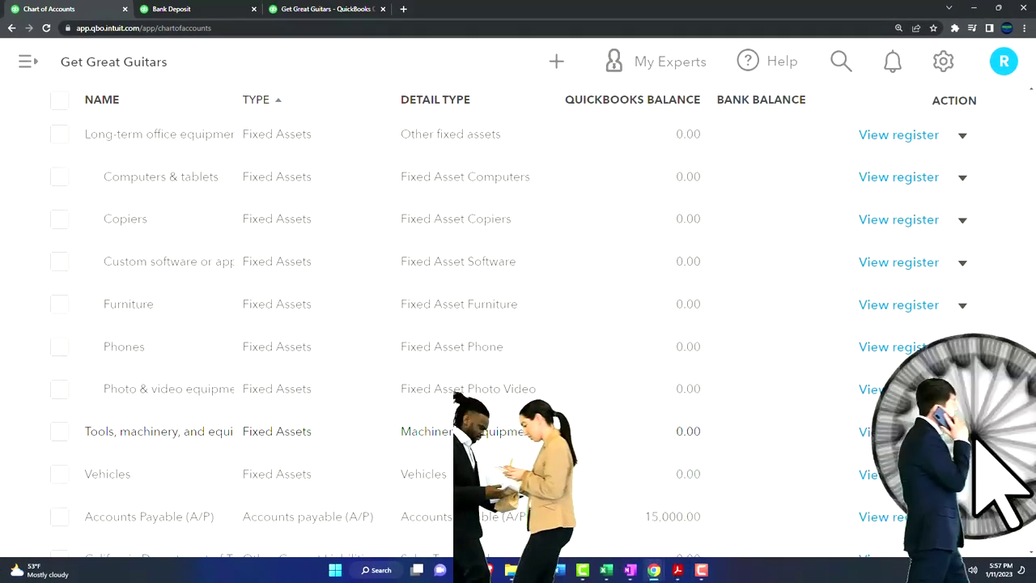
Open the Tools, machinery, and equipment account for editing and check the Furniture and Equipment line on the trial balance PDF.
click(962, 434)
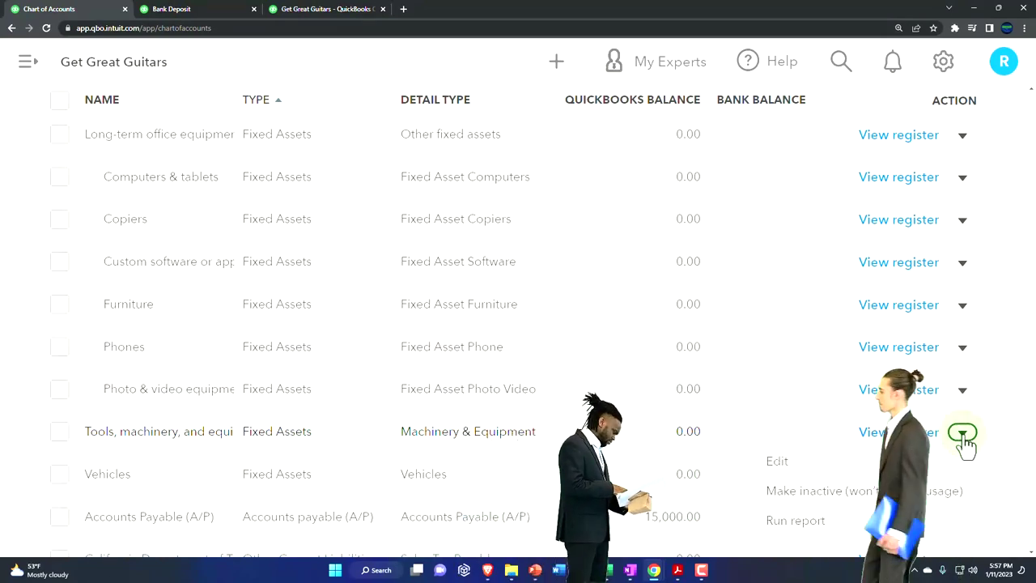
click(828, 471)
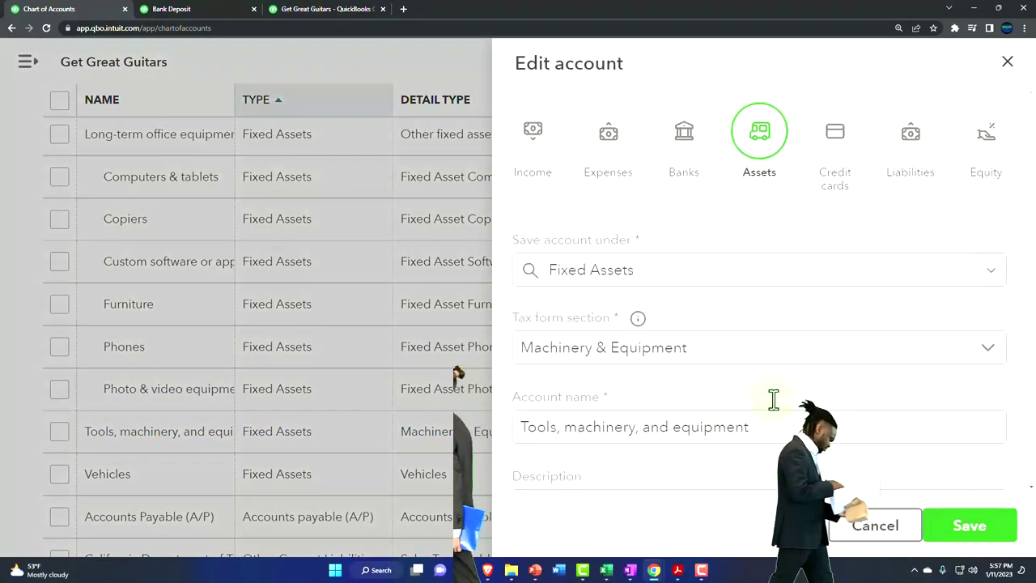
click(672, 281)
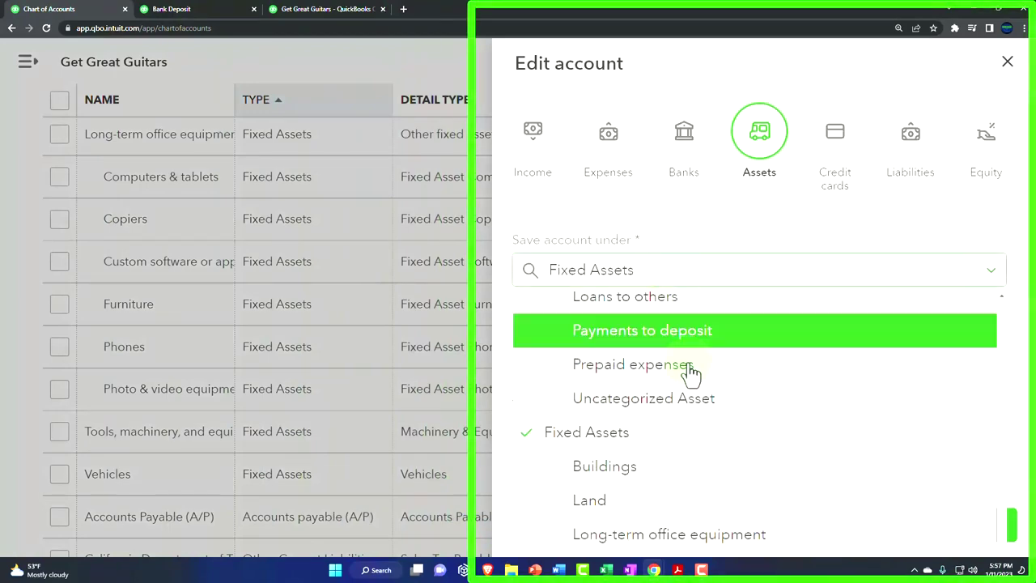
click(677, 570)
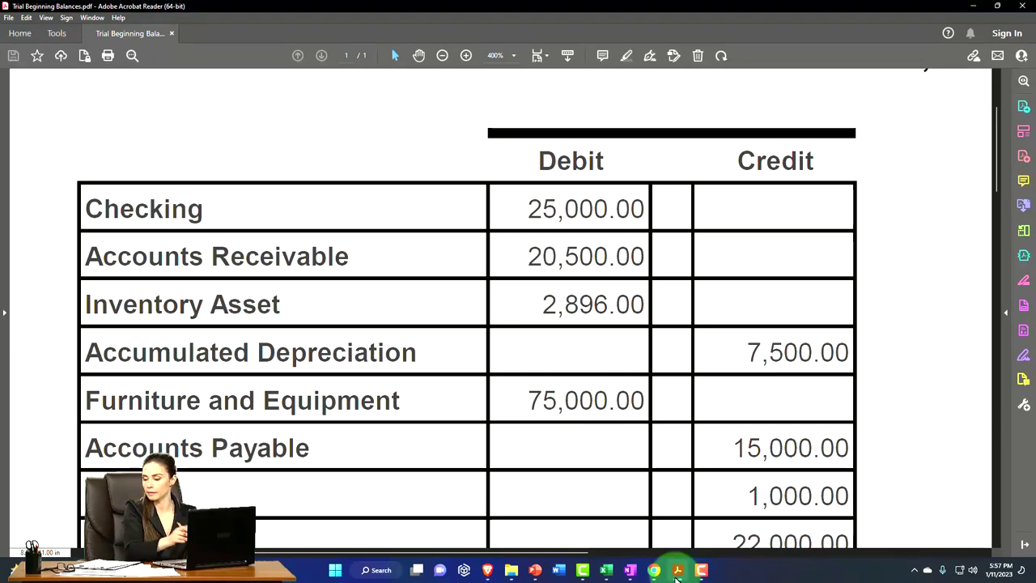
drag(370, 400, 108, 400)
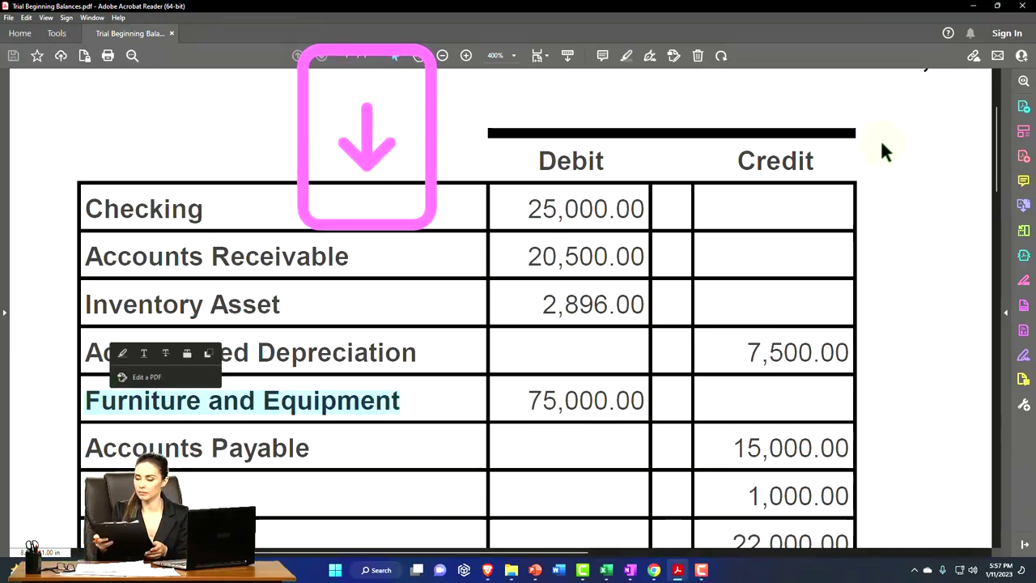
click(972, 6)
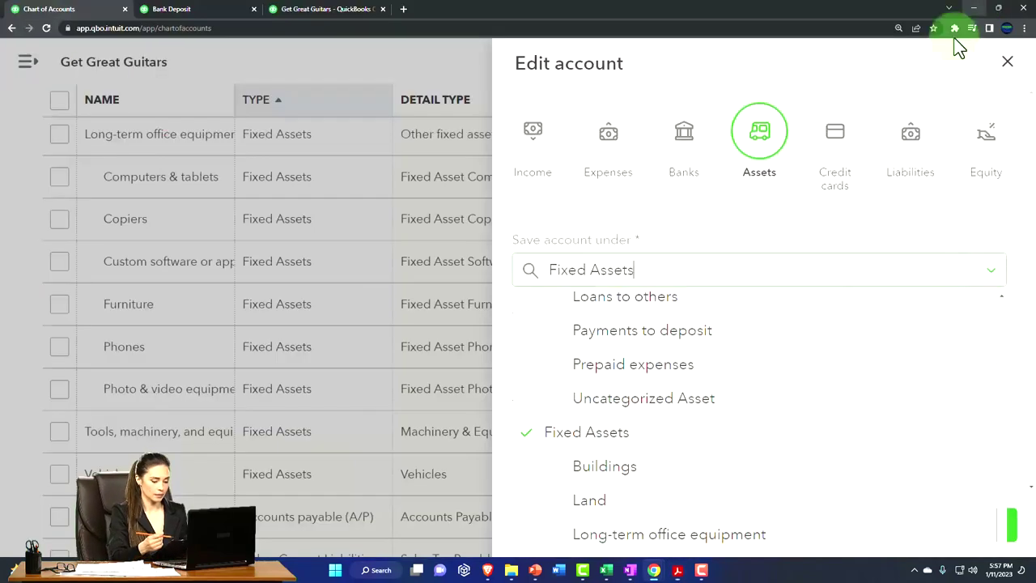
click(676, 279)
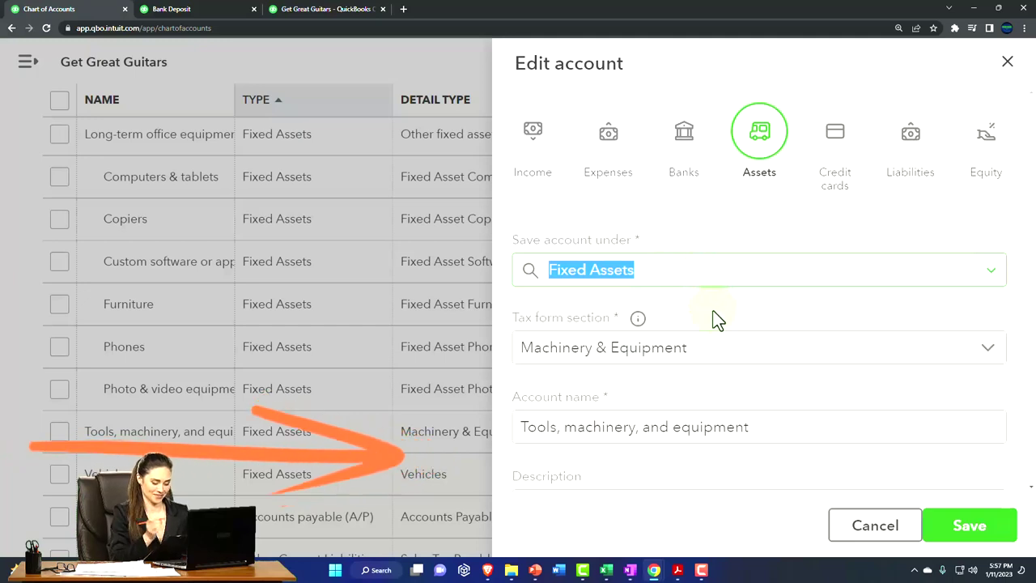
Rename the Tools, machinery, and equipment account as Furniture and Equipment.
click(844, 362)
click(564, 360)
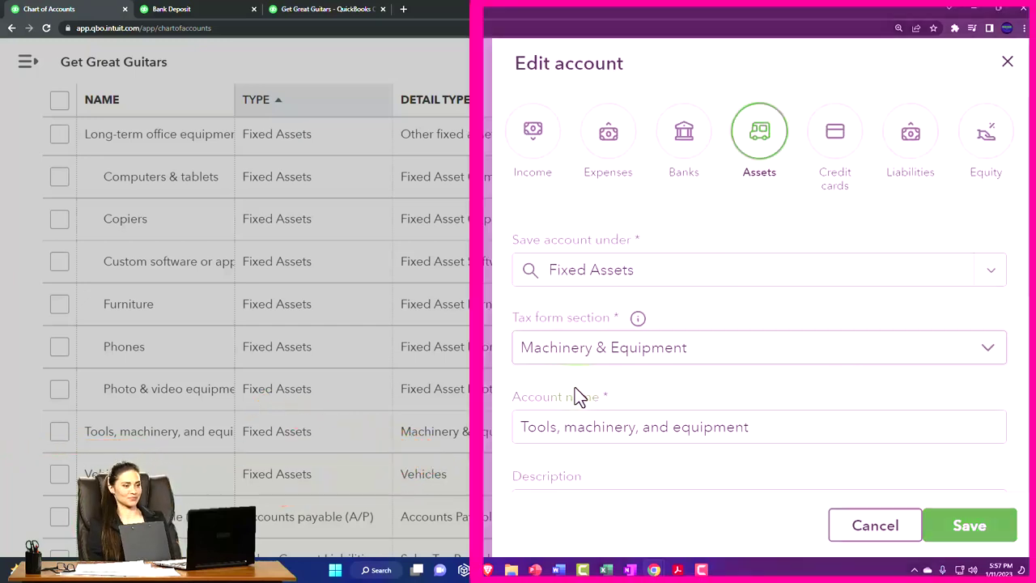
scroll(587, 332, down, 1)
click(595, 301)
click(640, 301)
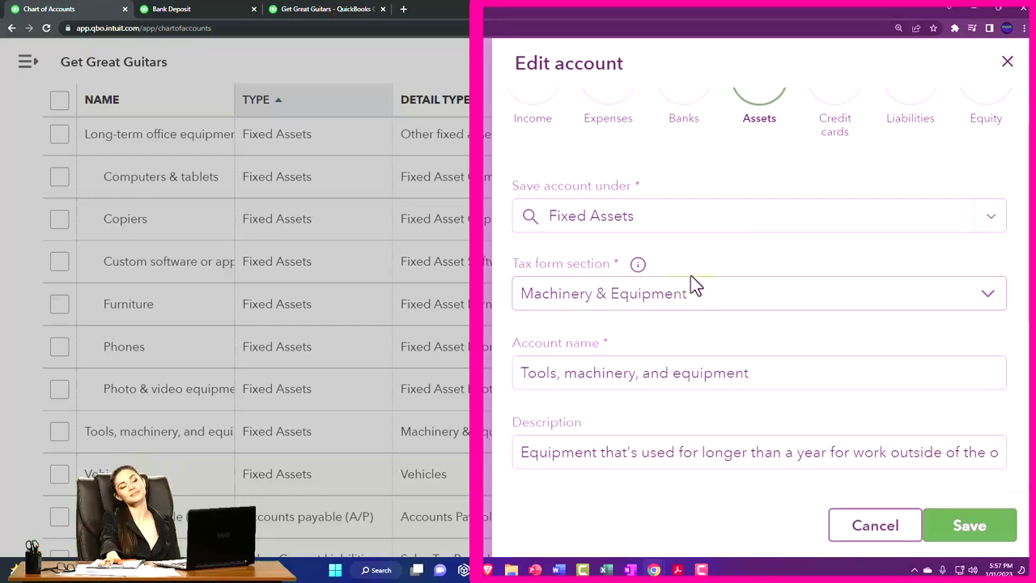
scroll(711, 291, down, 1)
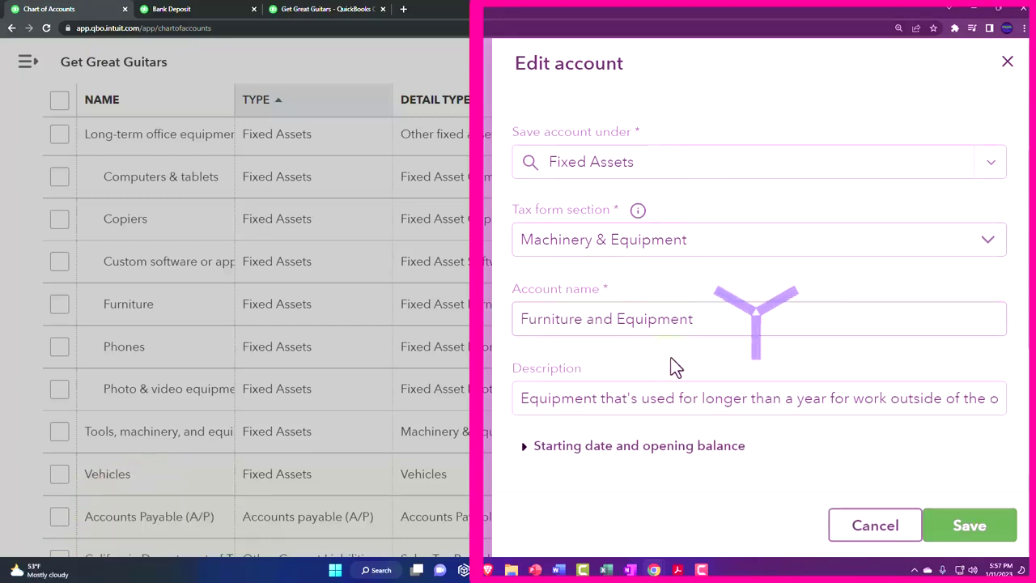
Review the account's type, tax form section, description and opening balance section in the edit form.
scroll(671, 365, down, 1)
scroll(676, 366, down, 1)
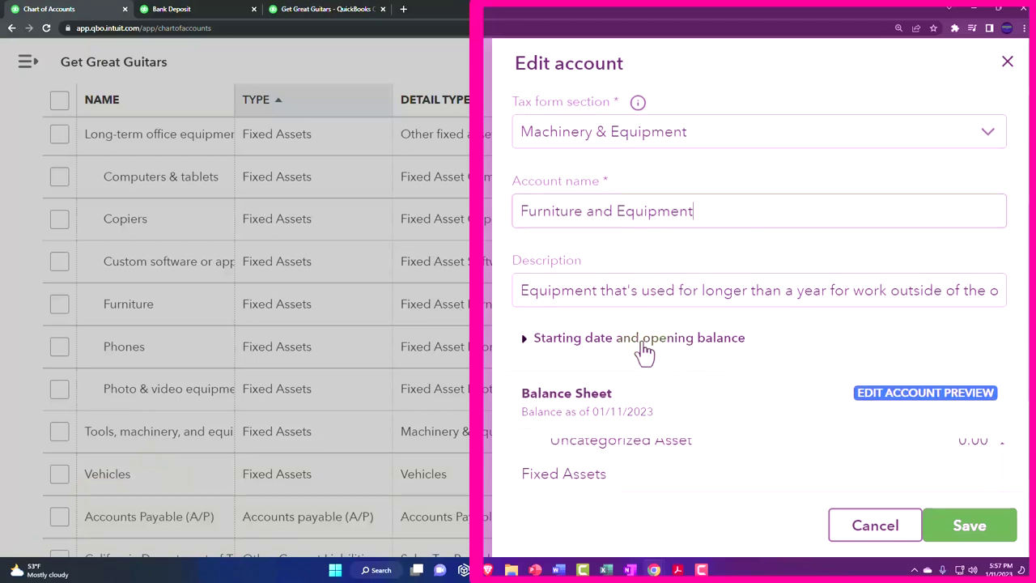
scroll(647, 340, up, 1)
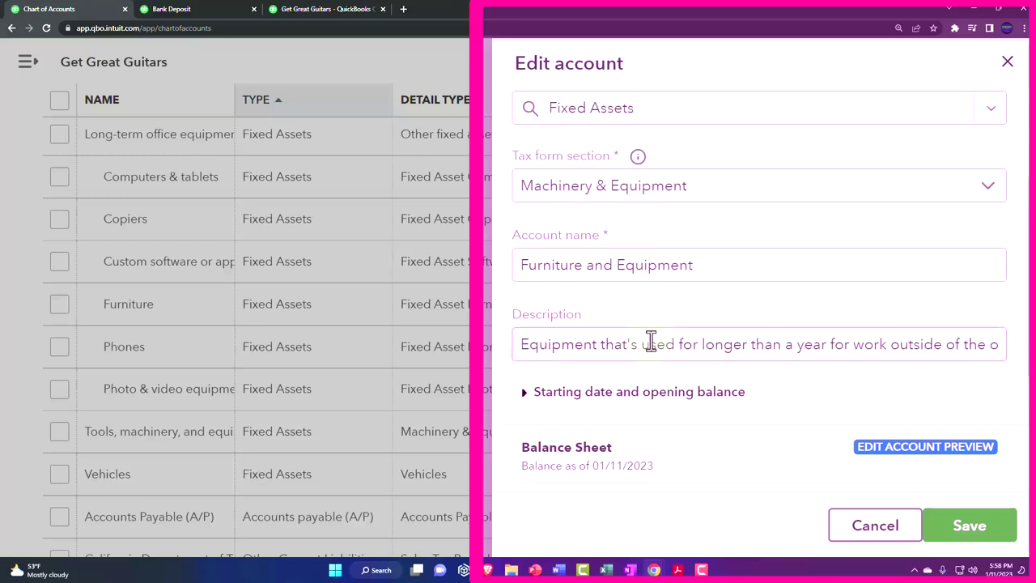
scroll(650, 342, up, 3)
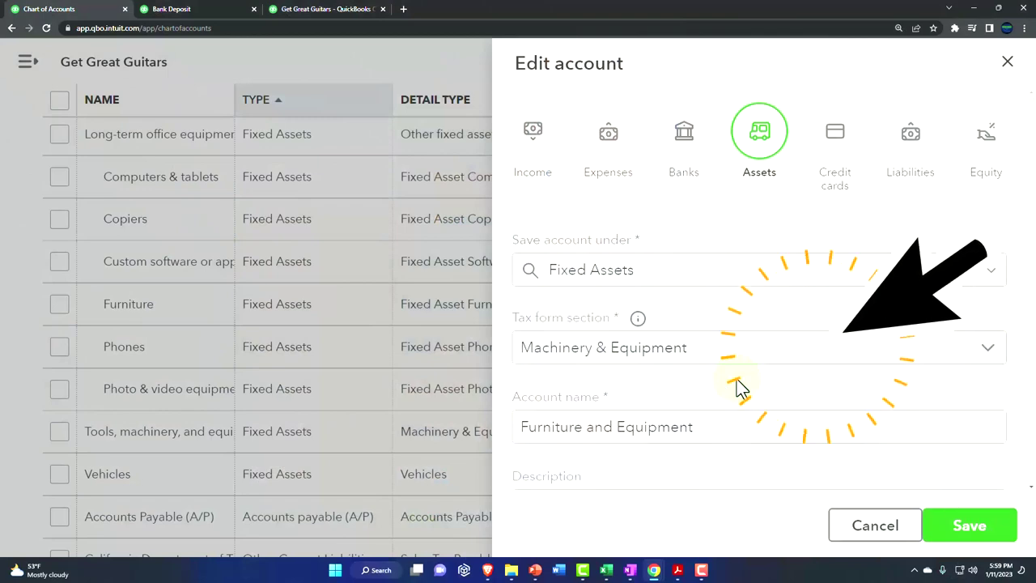
scroll(742, 389, down, 1)
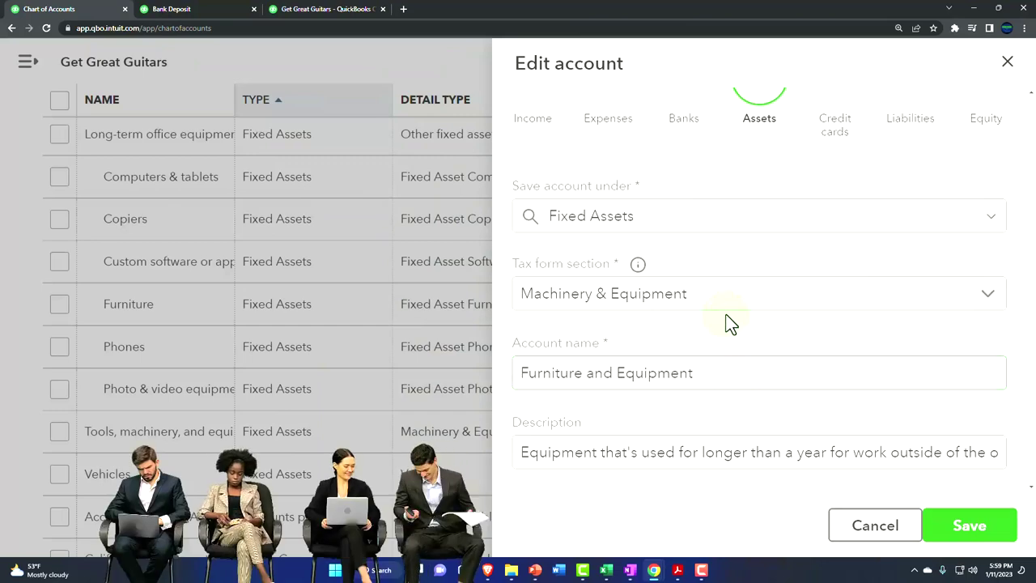
scroll(727, 323, down, 1)
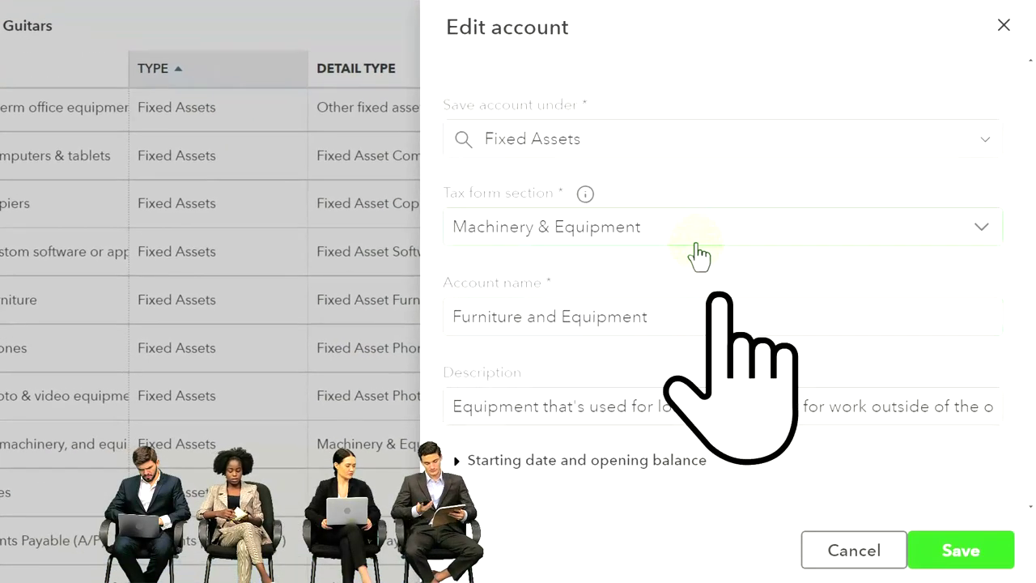
click(695, 244)
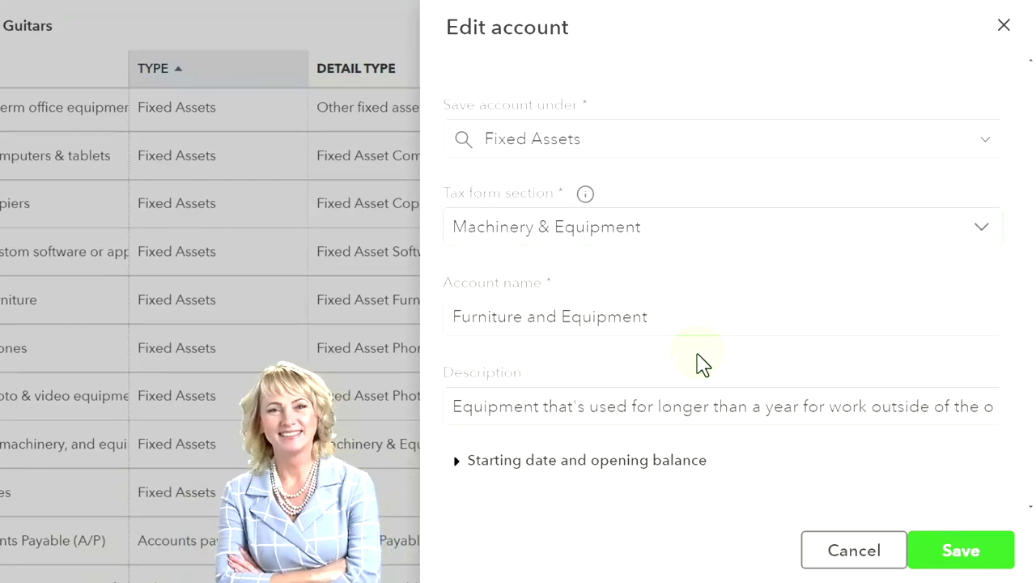
Set the account's starting date to Other date with a start date of 12/31/2022.
scroll(712, 366, down, 1)
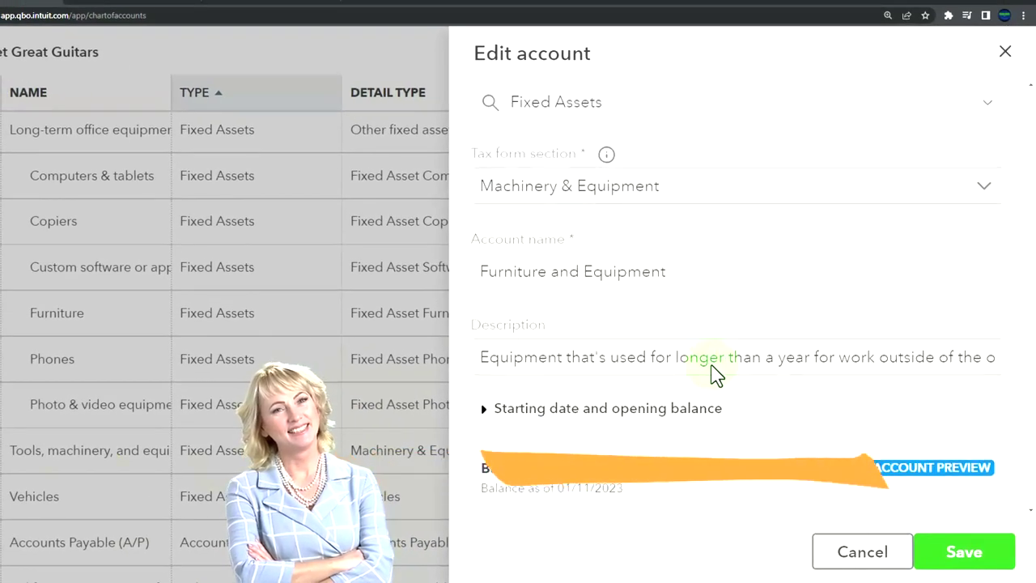
scroll(712, 366, down, 1)
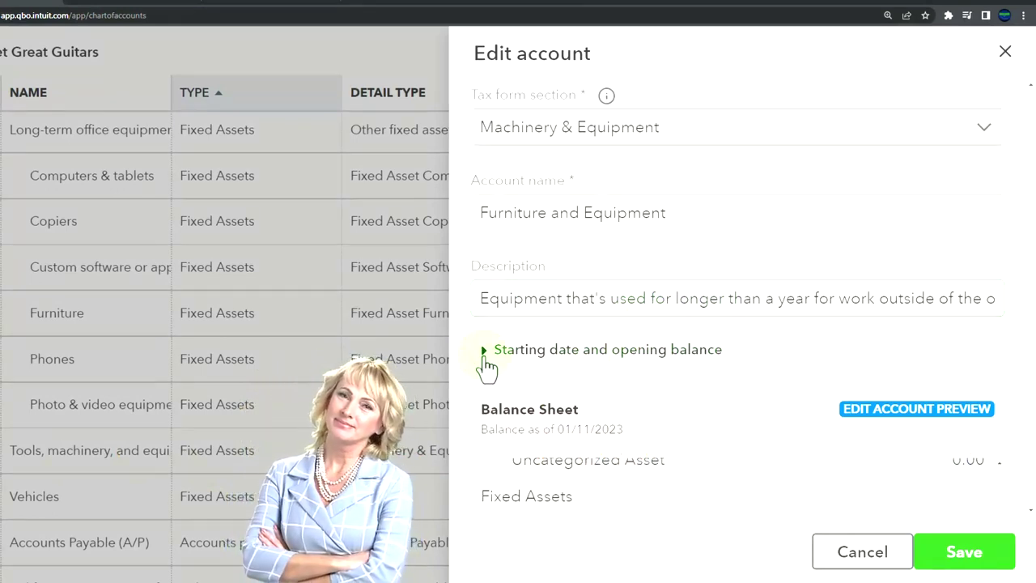
click(487, 356)
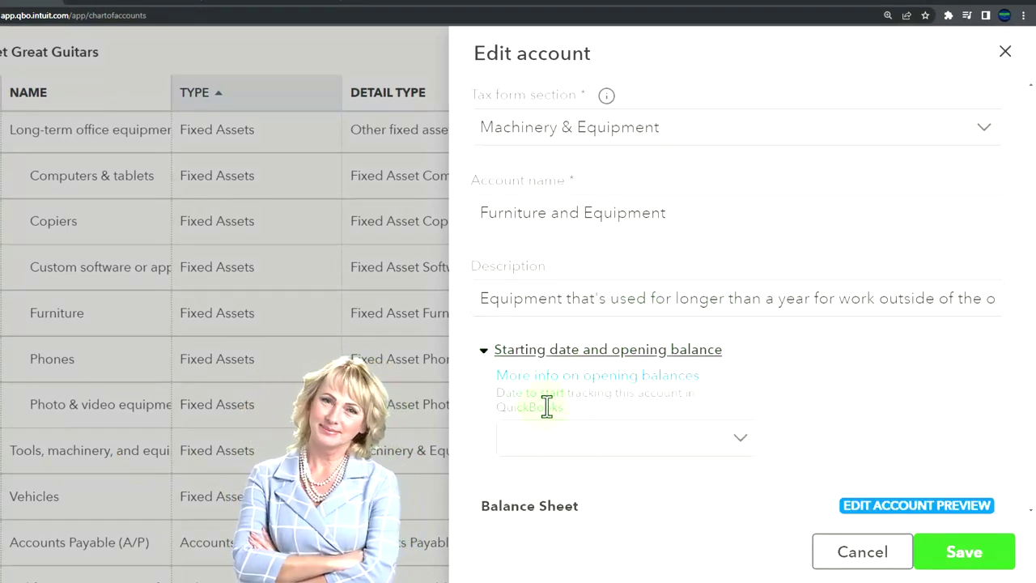
click(740, 445)
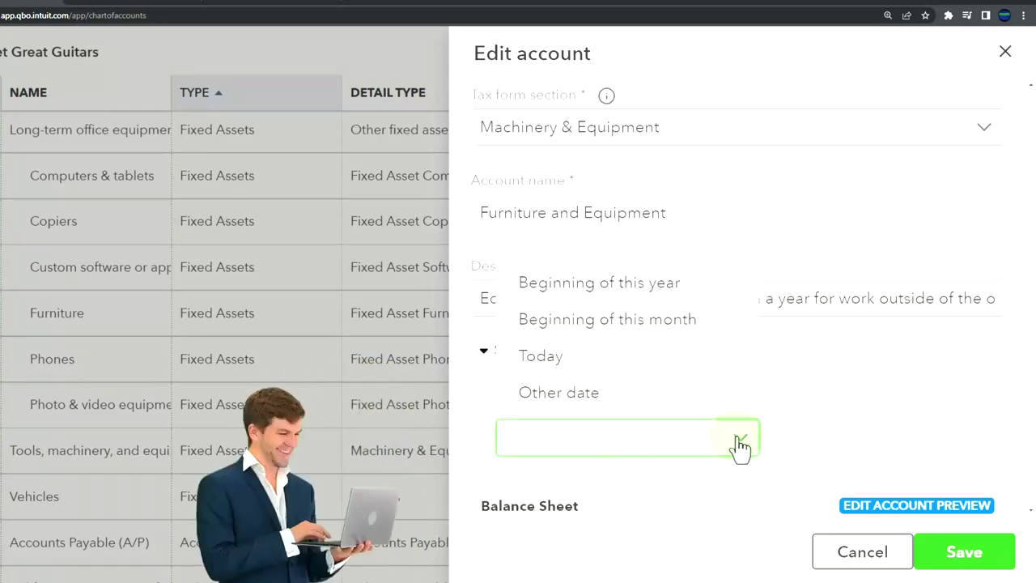
click(564, 394)
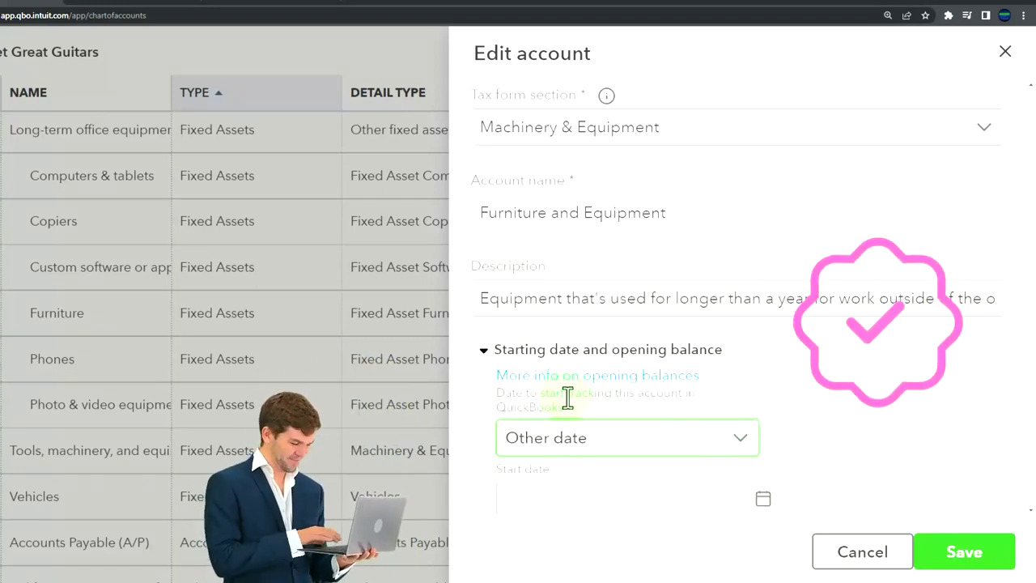
scroll(571, 398, down, 2)
click(762, 386)
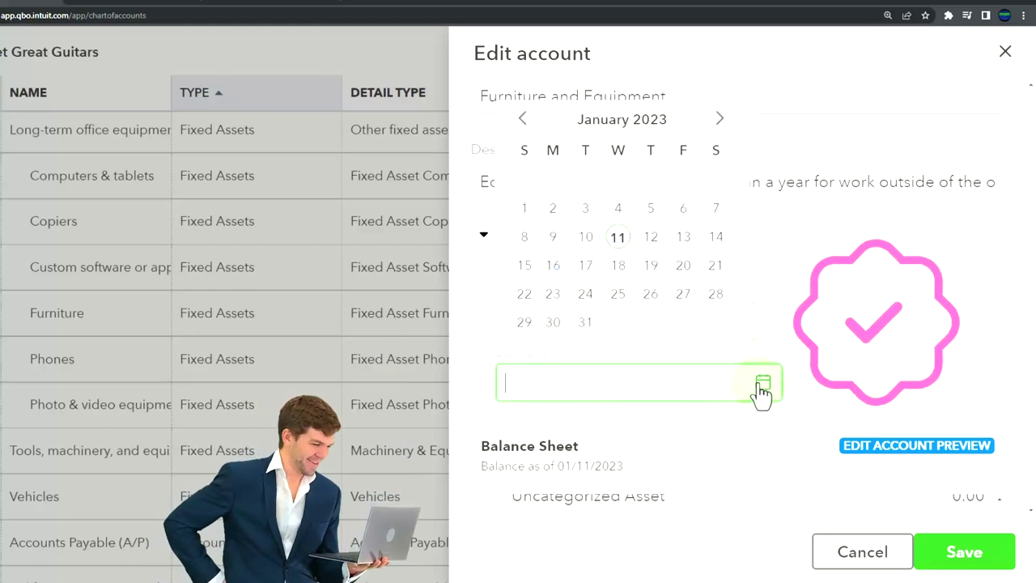
click(522, 119)
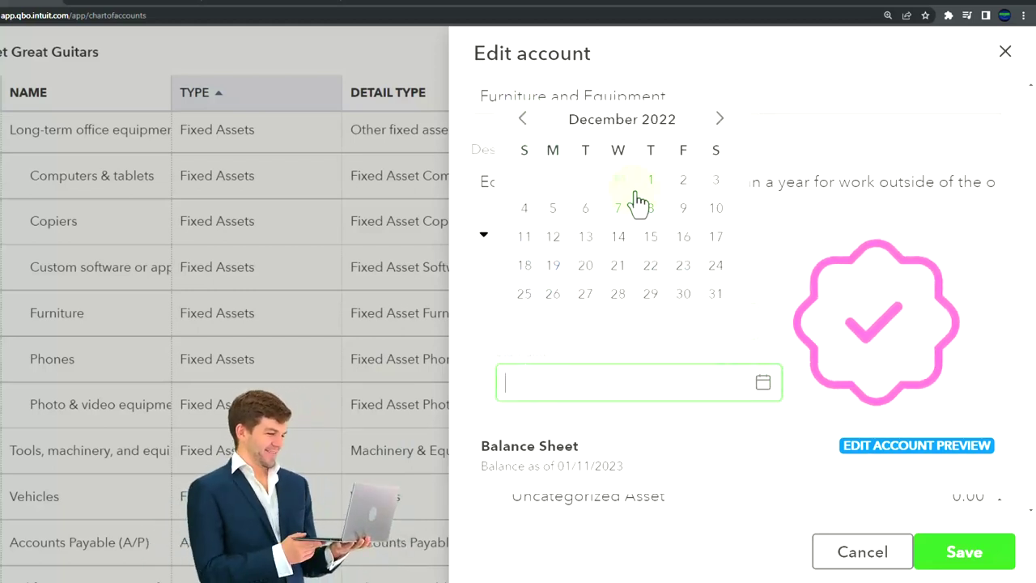
click(717, 295)
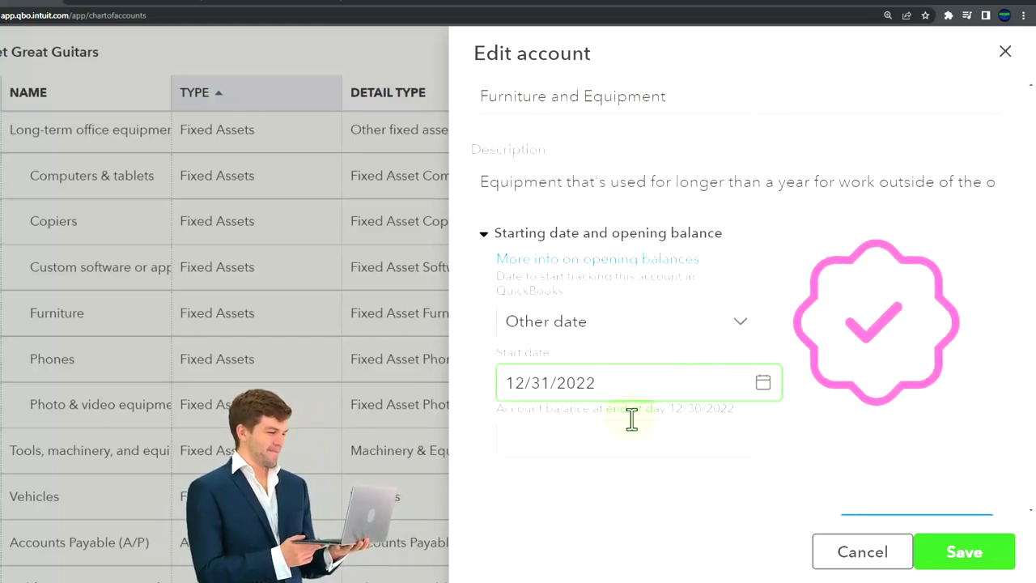
Check the trial balance and enter 75000 as the Furniture and Equipment account's opening balance.
click(558, 446)
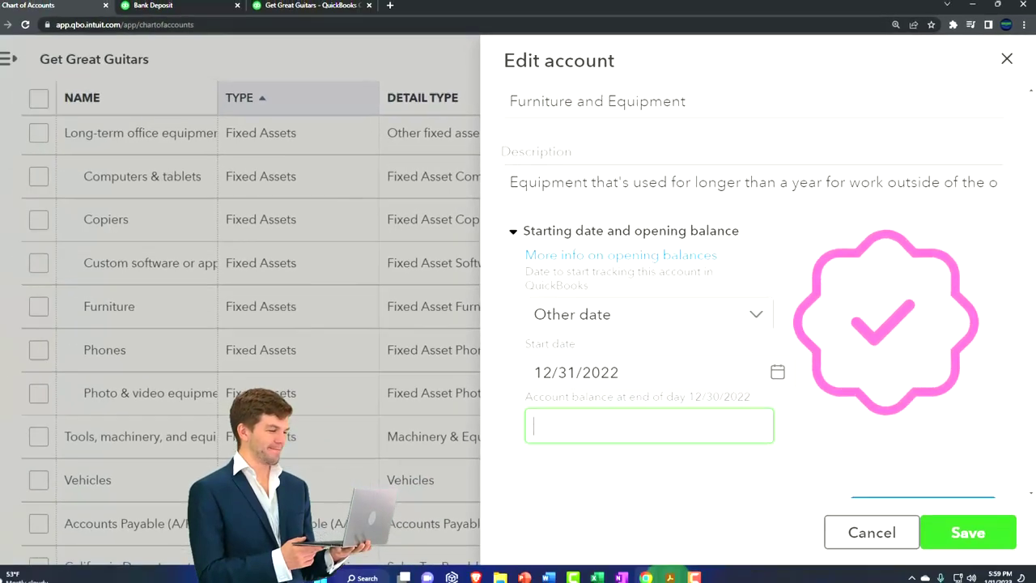
click(670, 577)
click(654, 570)
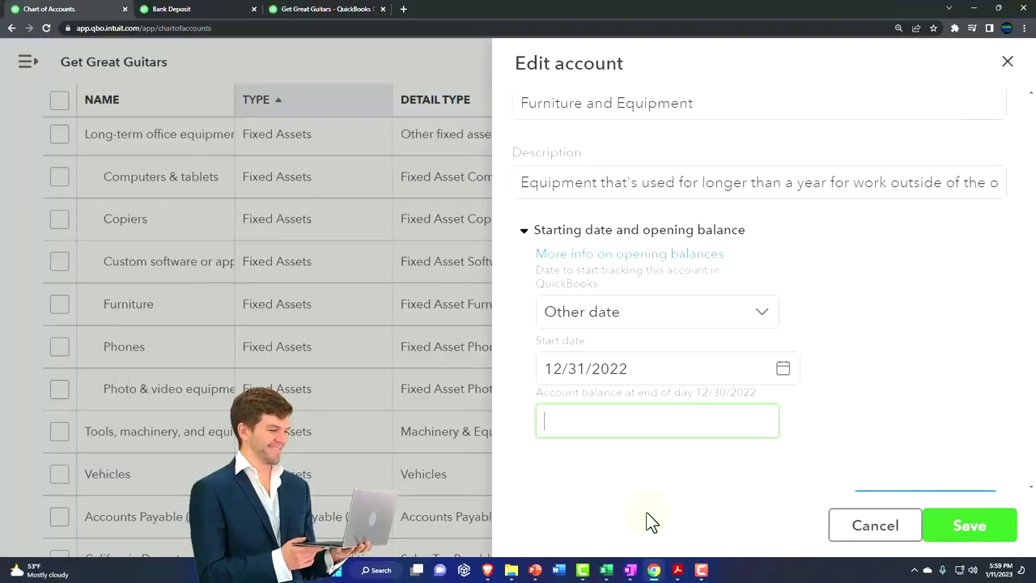
text(75)
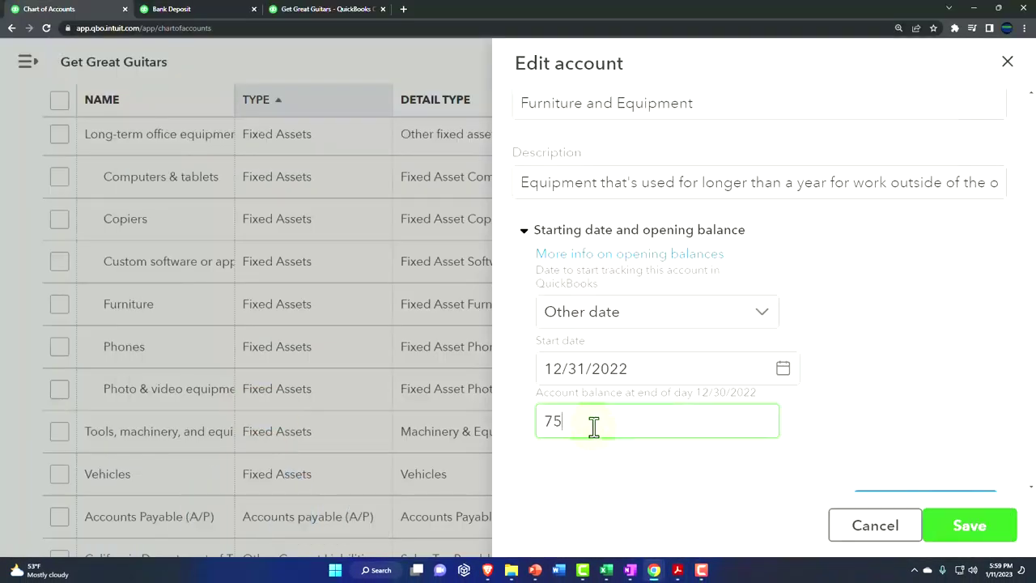
text(000)
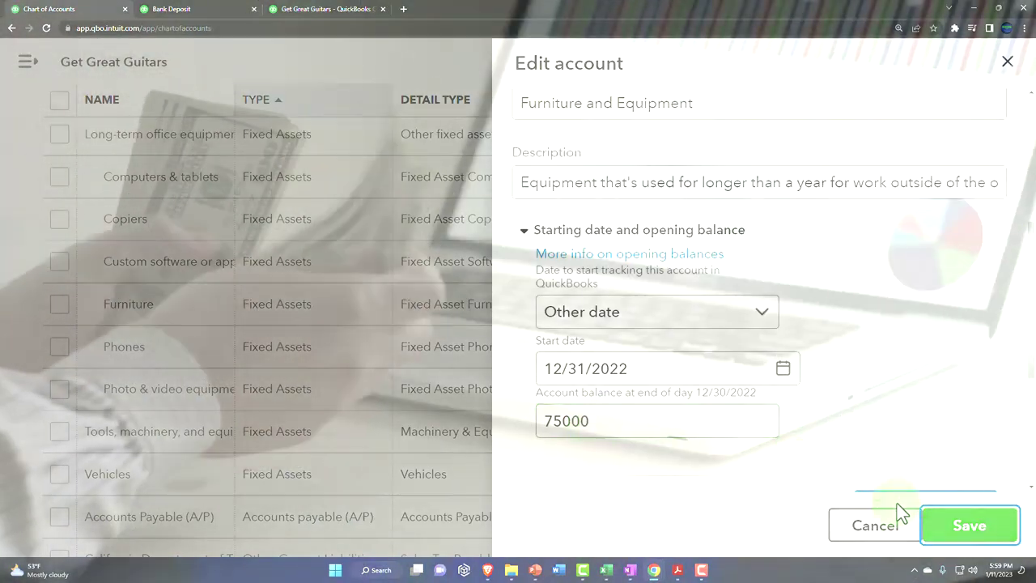
Save the Furniture and Equipment account and rerun the balance sheet to check its fixed assets section.
click(955, 541)
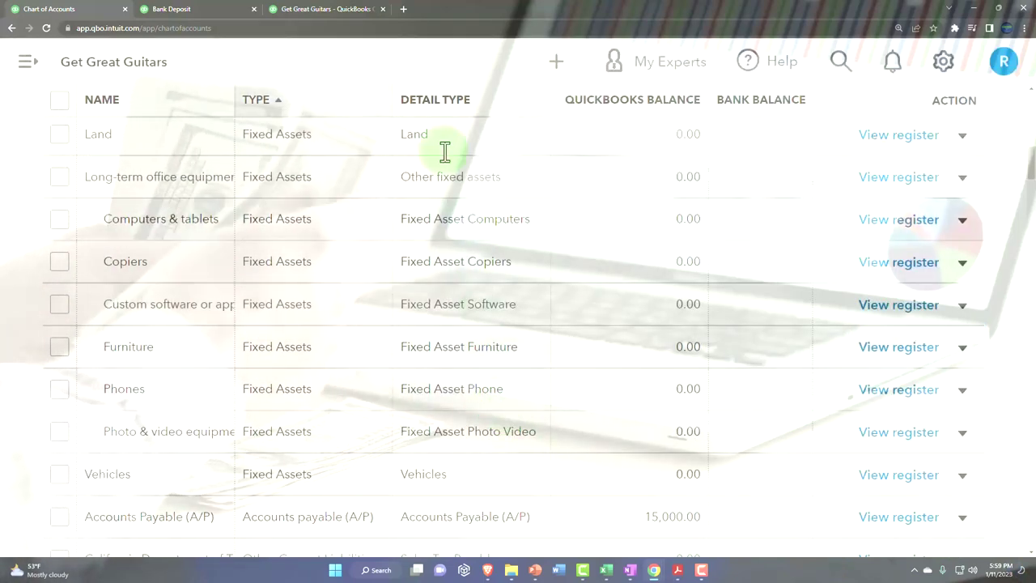
click(203, 11)
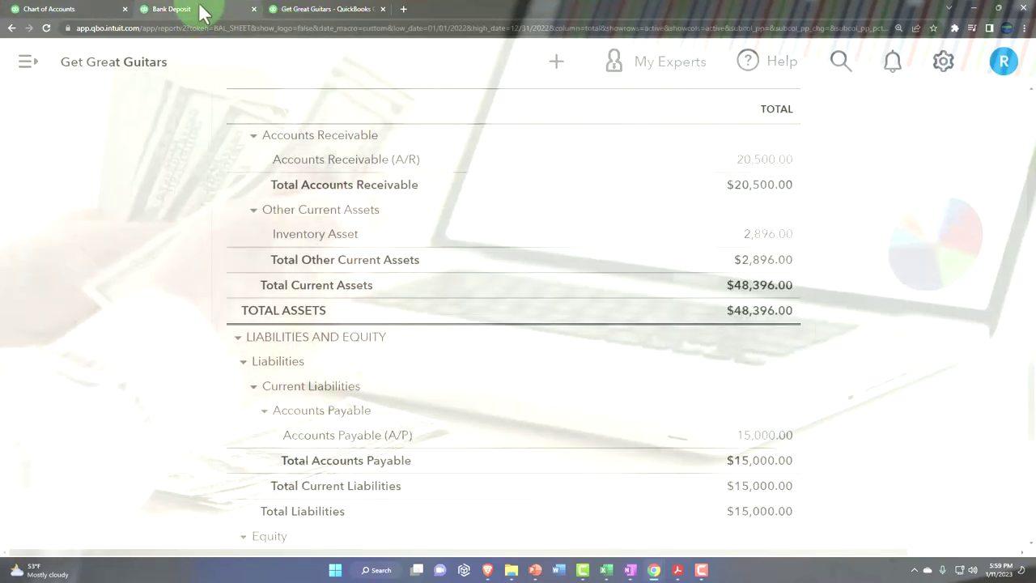
scroll(596, 259, up, 3)
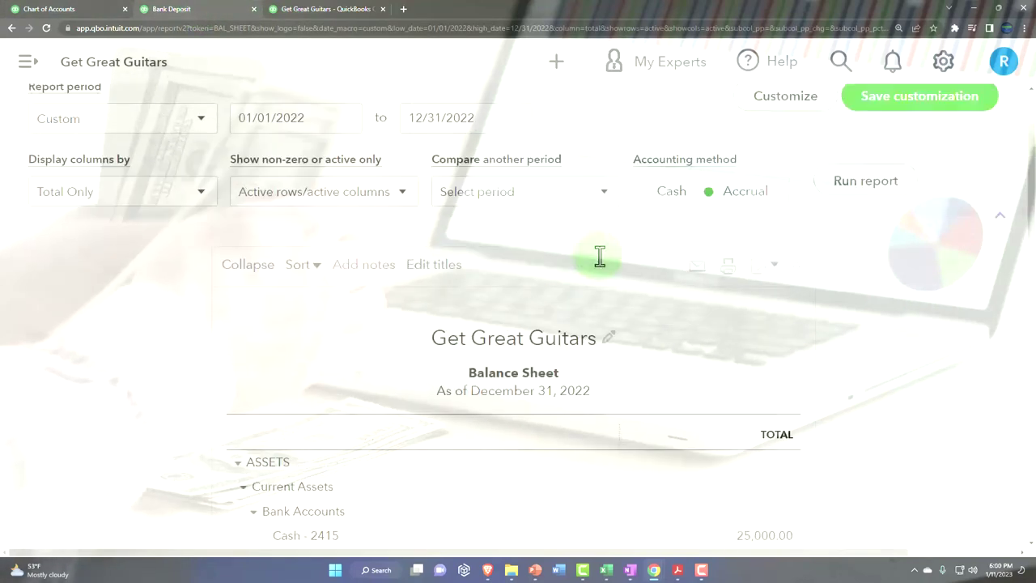
scroll(364, 315, down, 3)
scroll(208, 353, down, 4)
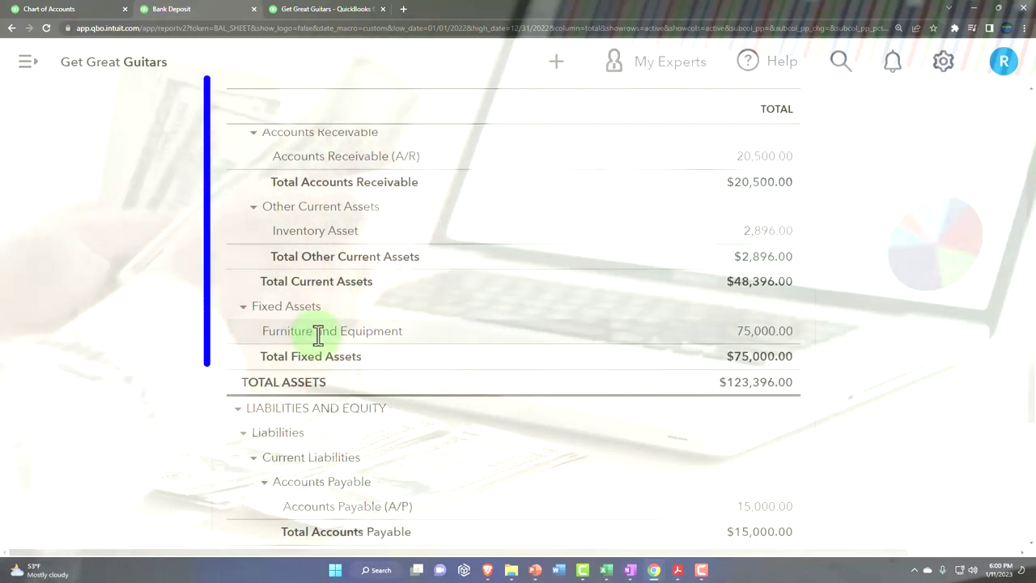
Drill down from the Furniture and Equipment balance to inspect its opening balance journal entry, checking the journal entry form among the new transaction types.
click(773, 332)
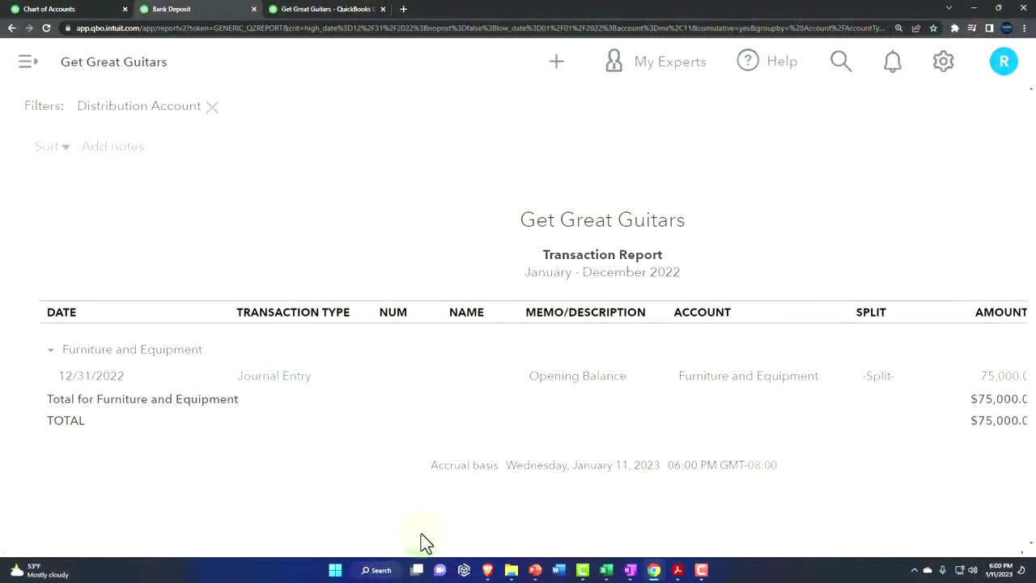
mouse_move(426, 553)
mouse_down()
mouse_move(586, 552)
mouse_move(419, 555)
mouse_up()
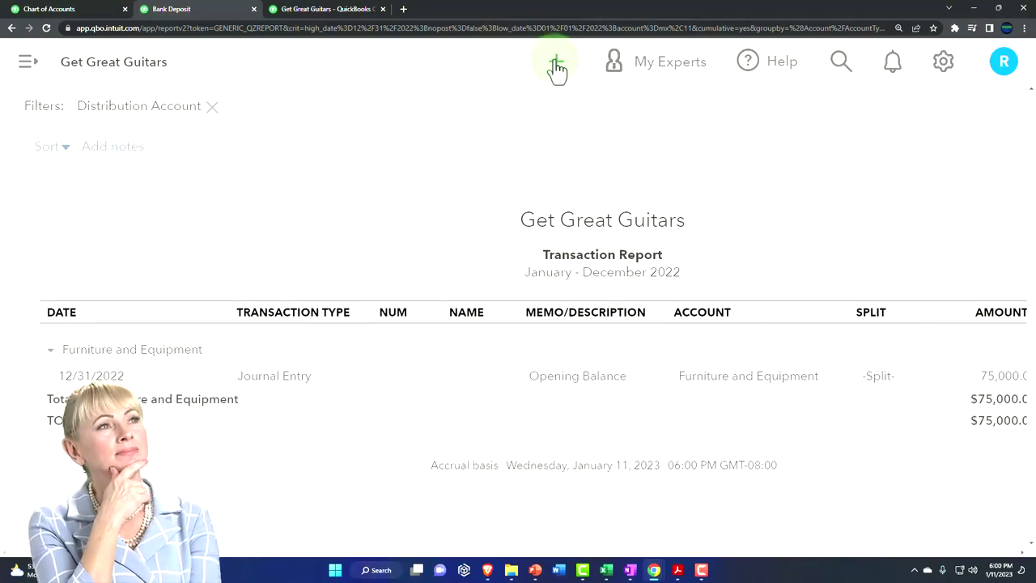
click(557, 65)
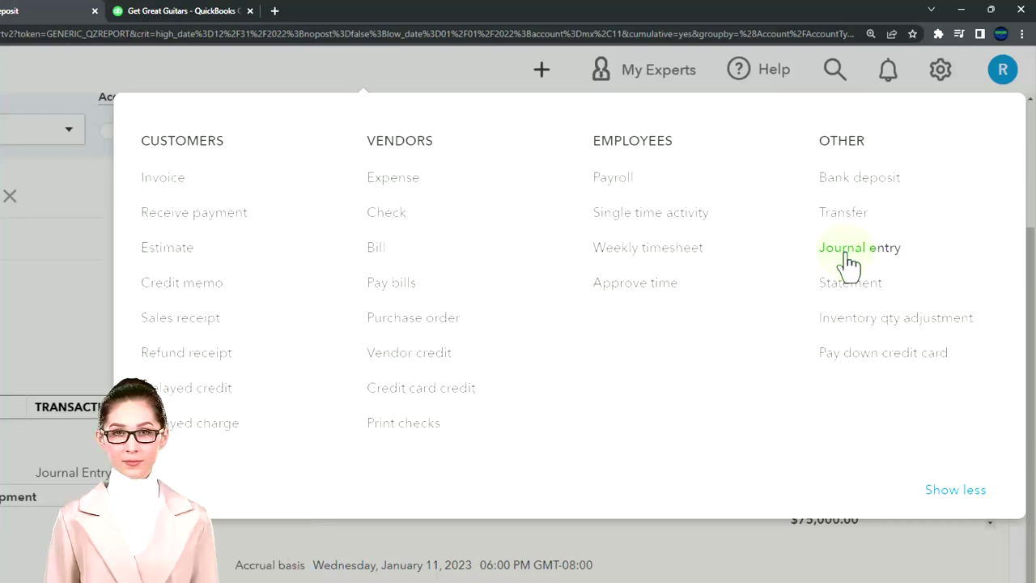
click(64, 314)
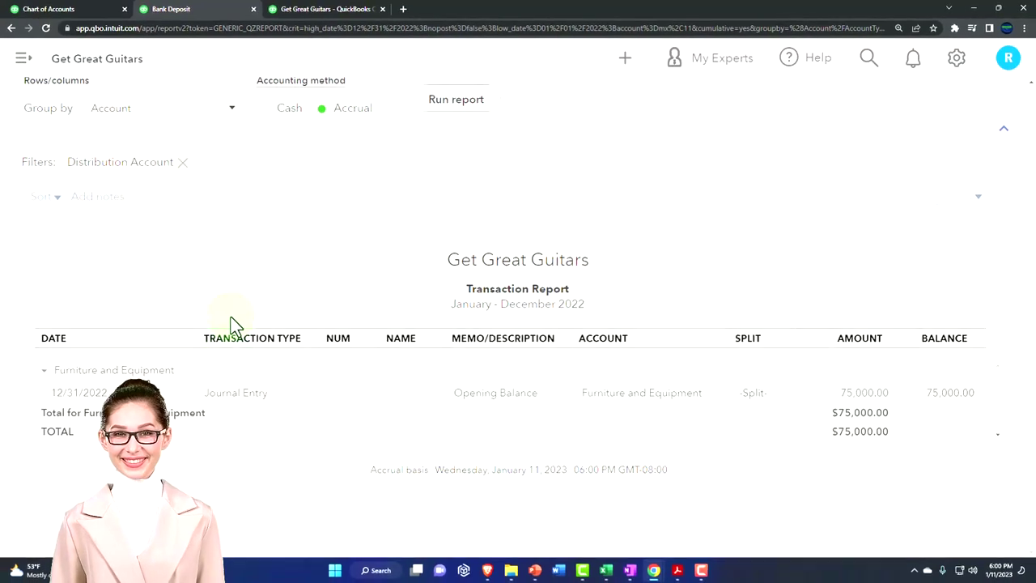
click(236, 393)
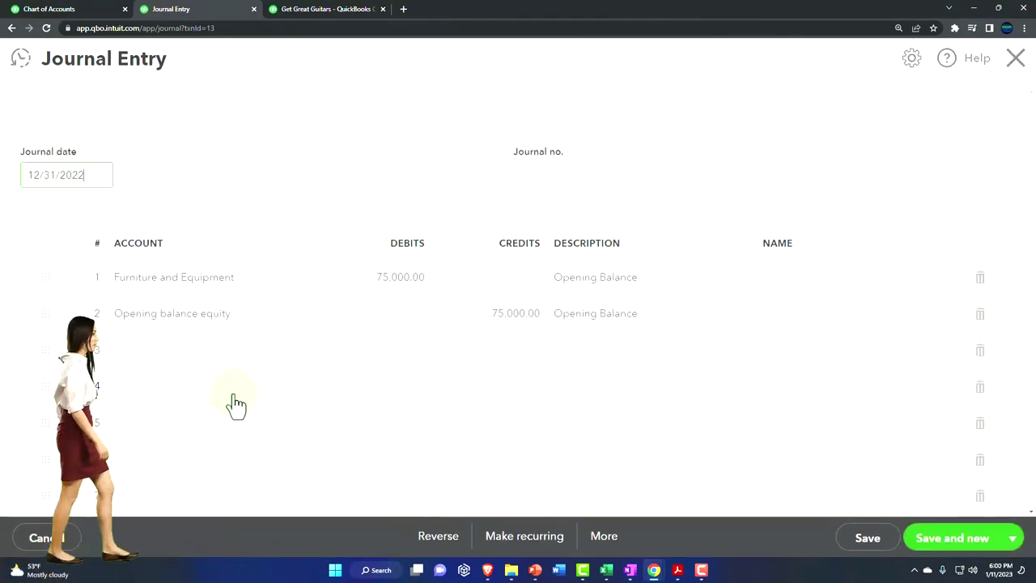
click(1016, 62)
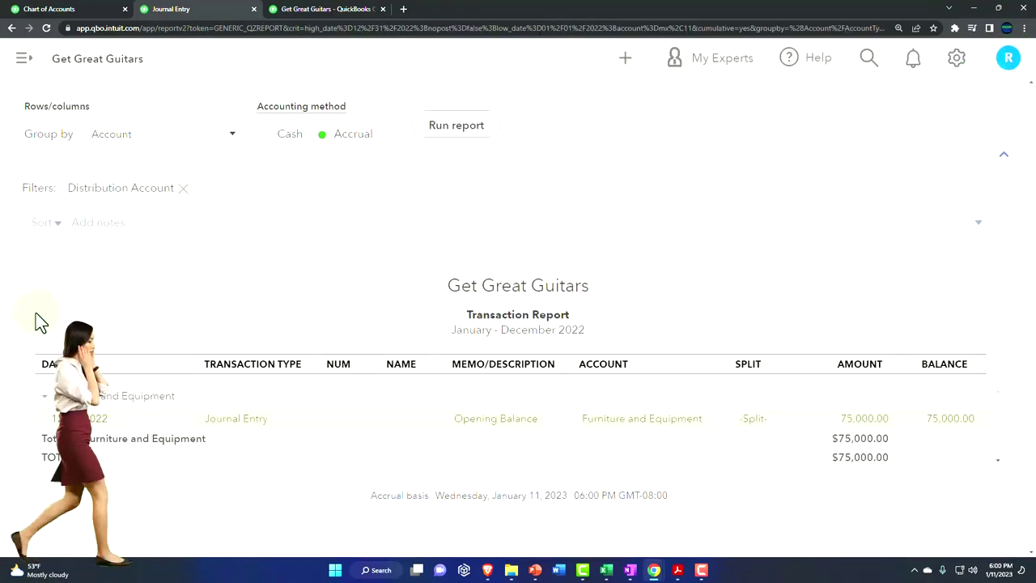
Return to the balance sheet and examine the transactions behind Opening balance equity.
scroll(65, 275, up, 2)
click(89, 143)
scroll(371, 279, down, 3)
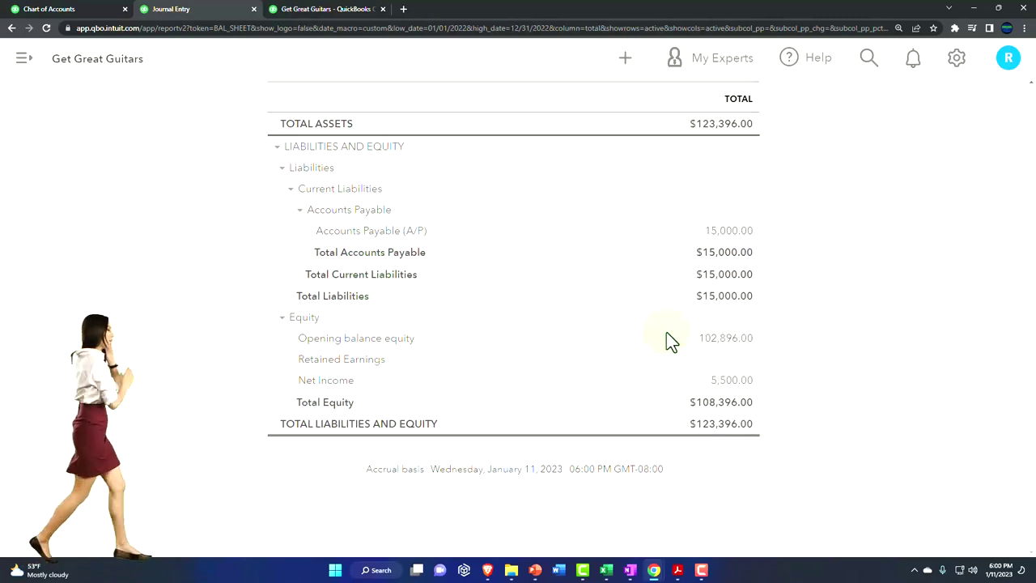
click(738, 339)
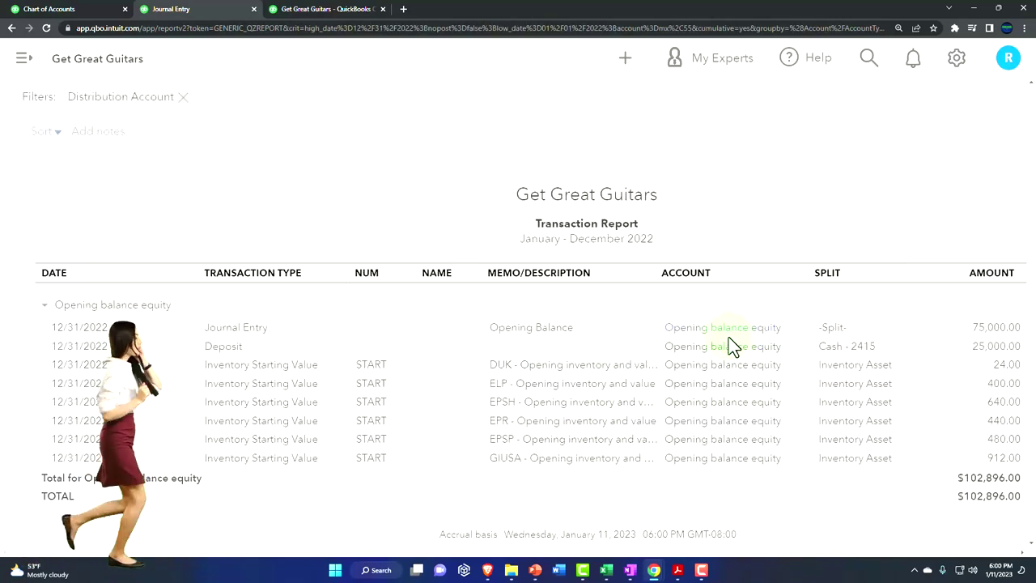
scroll(187, 254, up, 3)
click(119, 143)
scroll(119, 150, down, 5)
scroll(115, 232, up, 8)
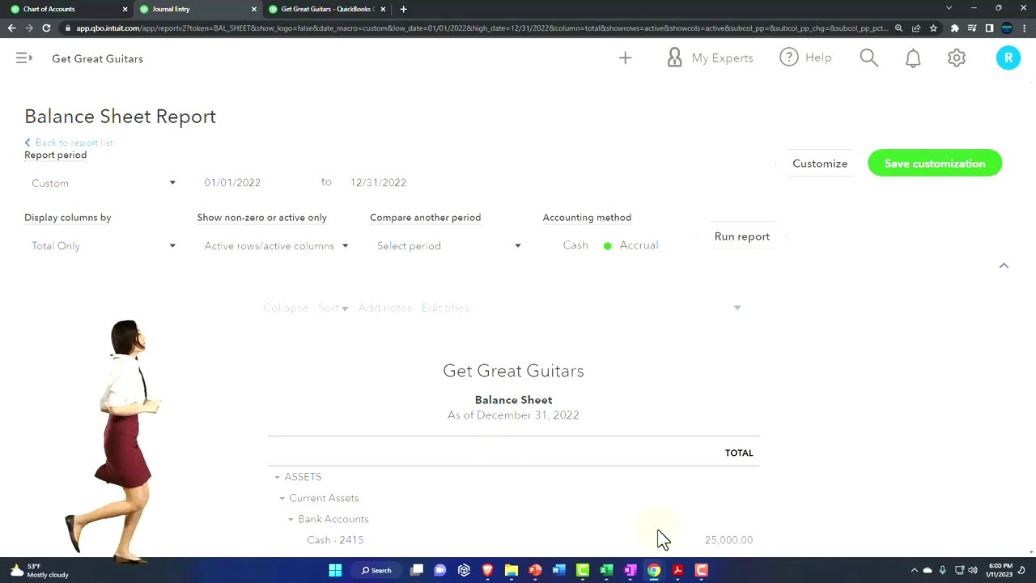
Check the trial balance for the next account and look through the chart of accounts' fixed assets for Accumulated Depreciation.
click(677, 569)
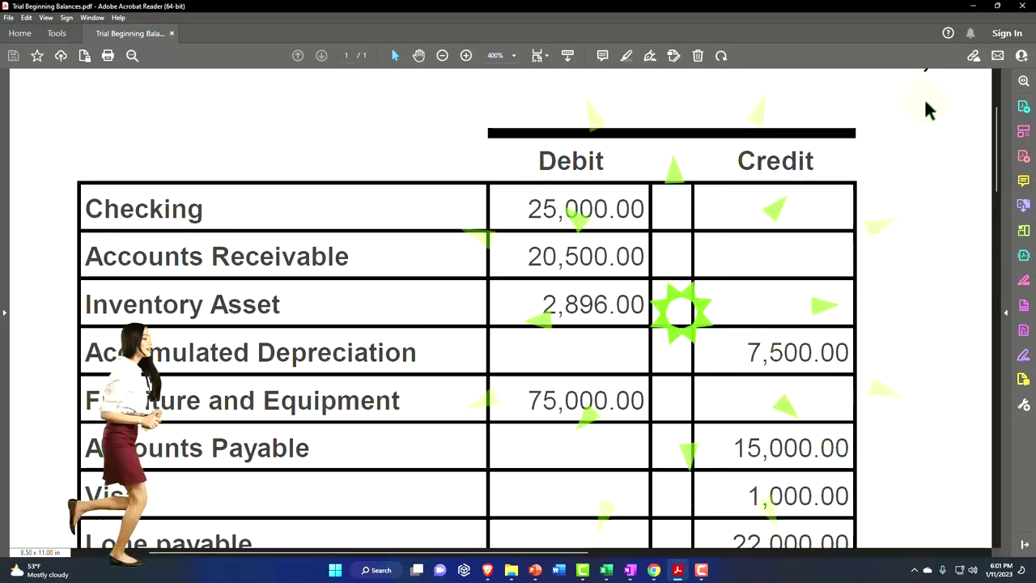
click(971, 9)
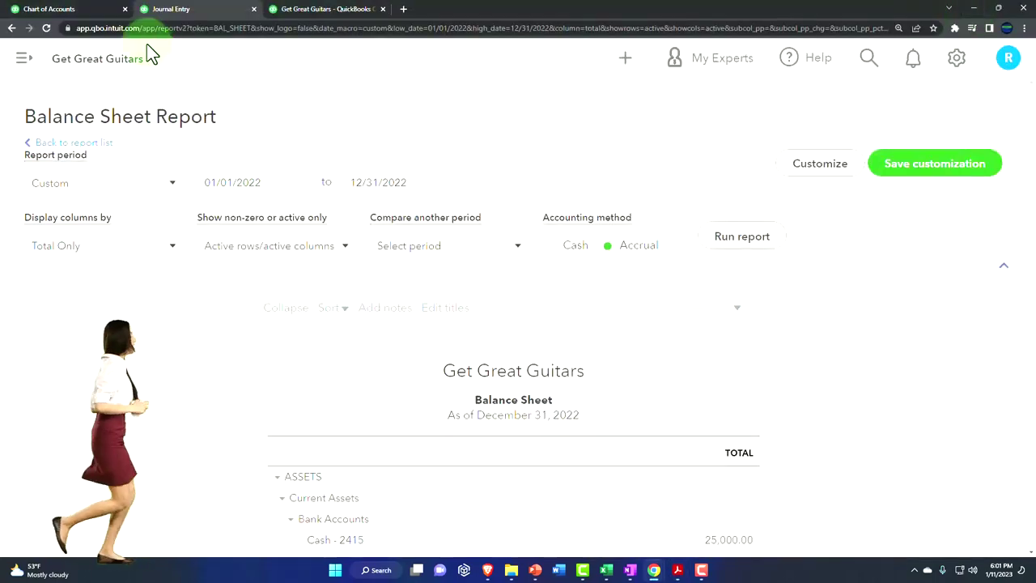
click(85, 16)
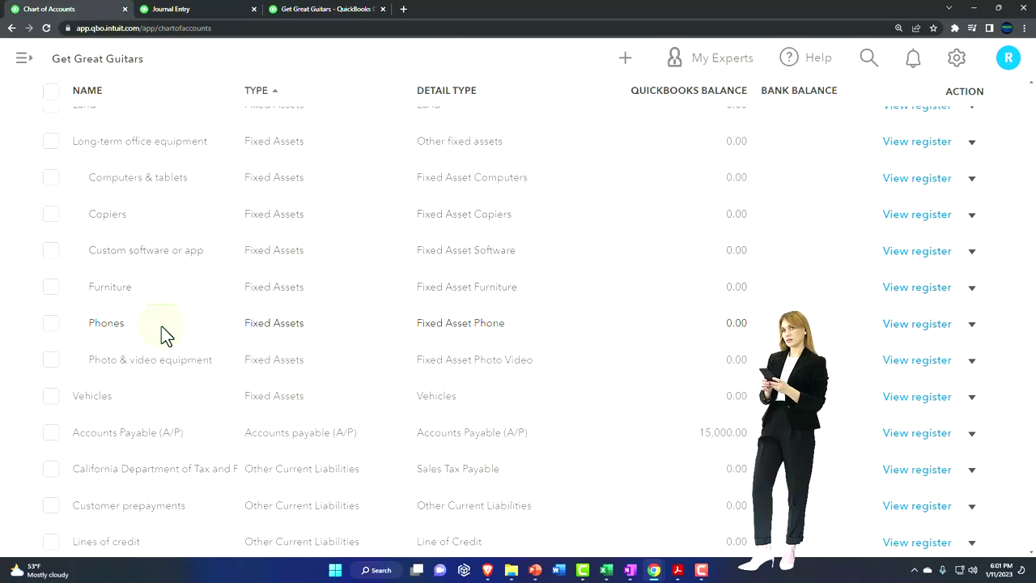
scroll(162, 325, up, 1)
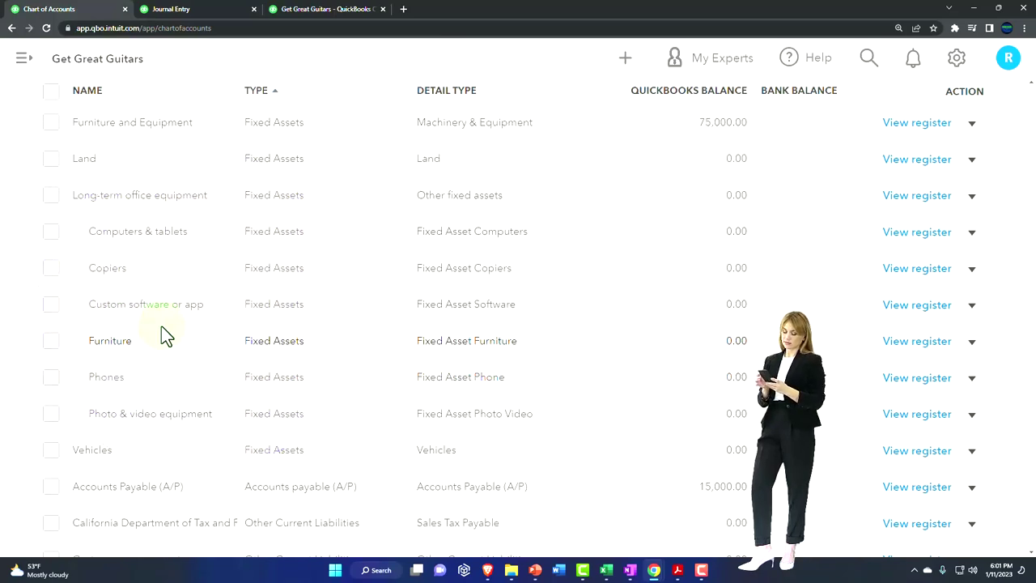
scroll(161, 332, up, 1)
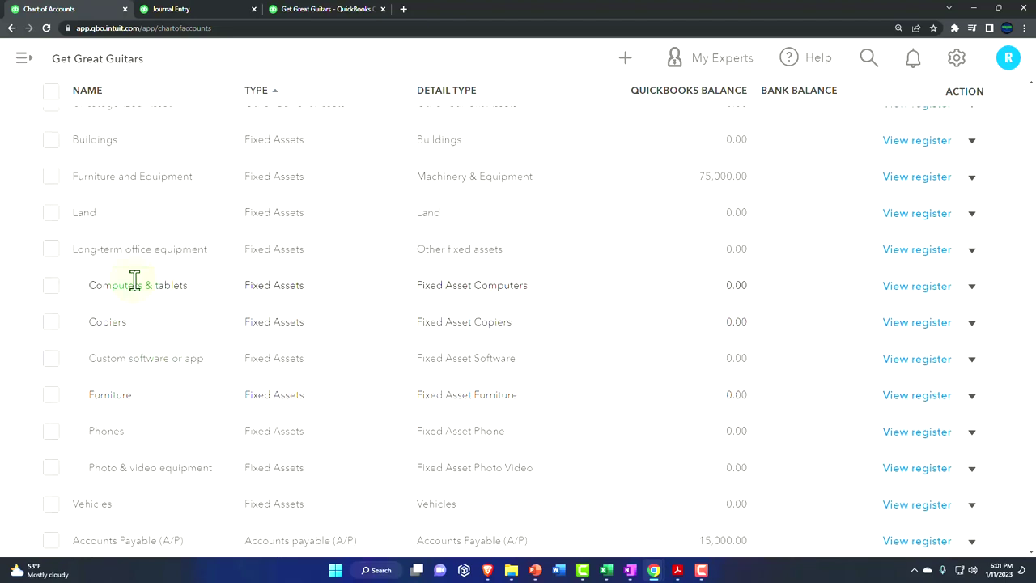
scroll(243, 203, up, 1)
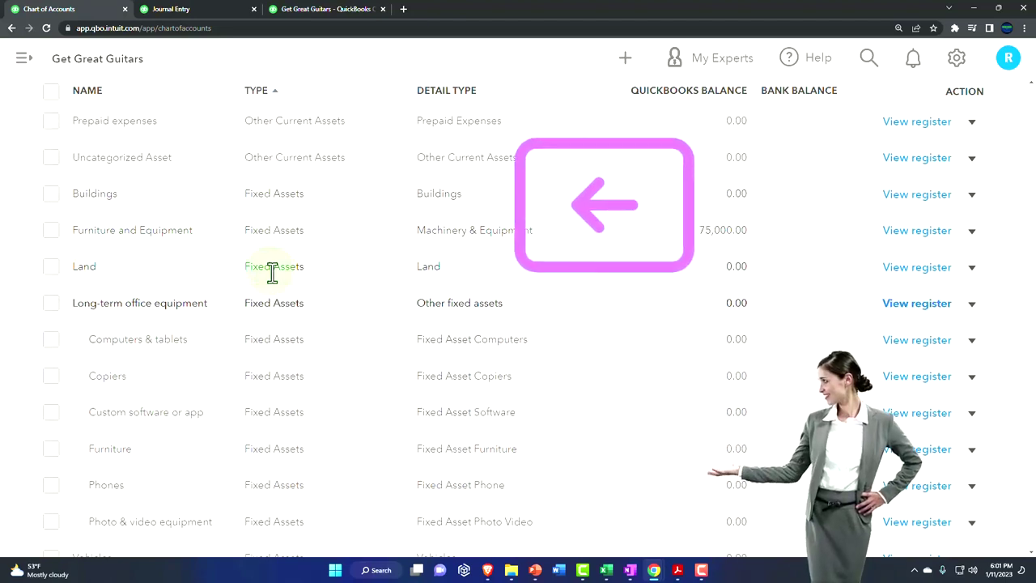
scroll(272, 348, down, 1)
scroll(271, 380, down, 1)
scroll(271, 405, down, 1)
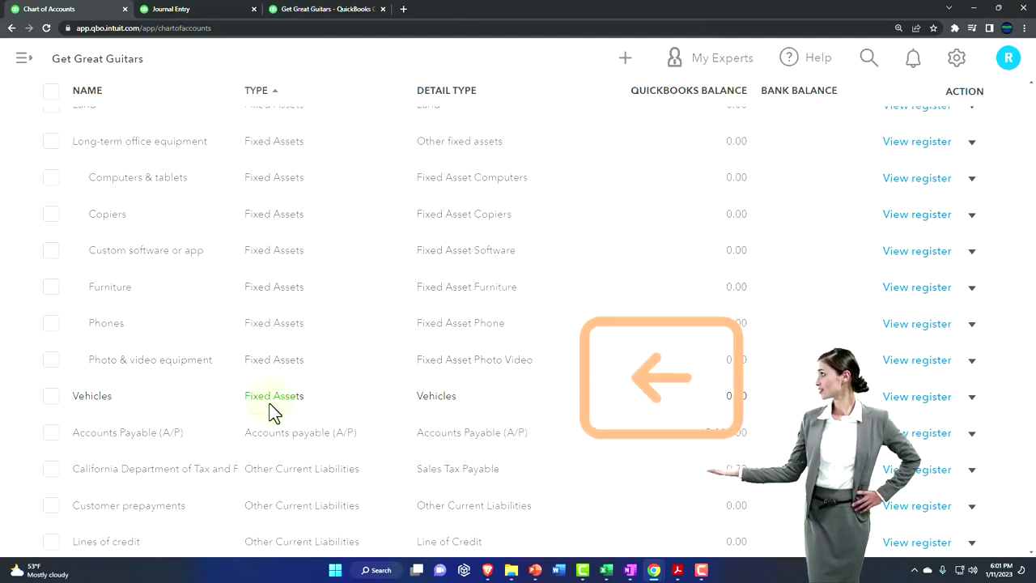
scroll(271, 408, up, 8)
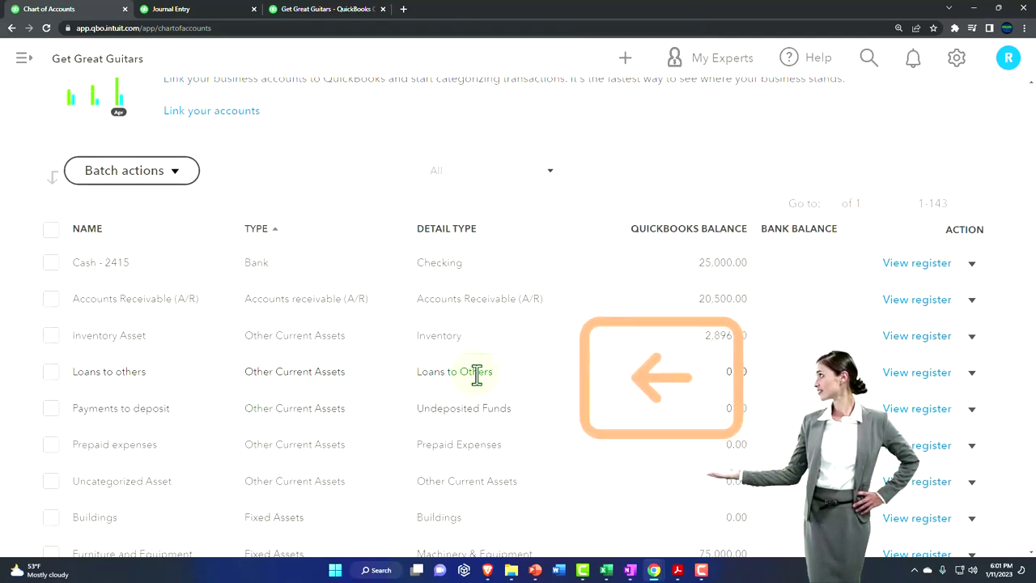
scroll(620, 363, up, 3)
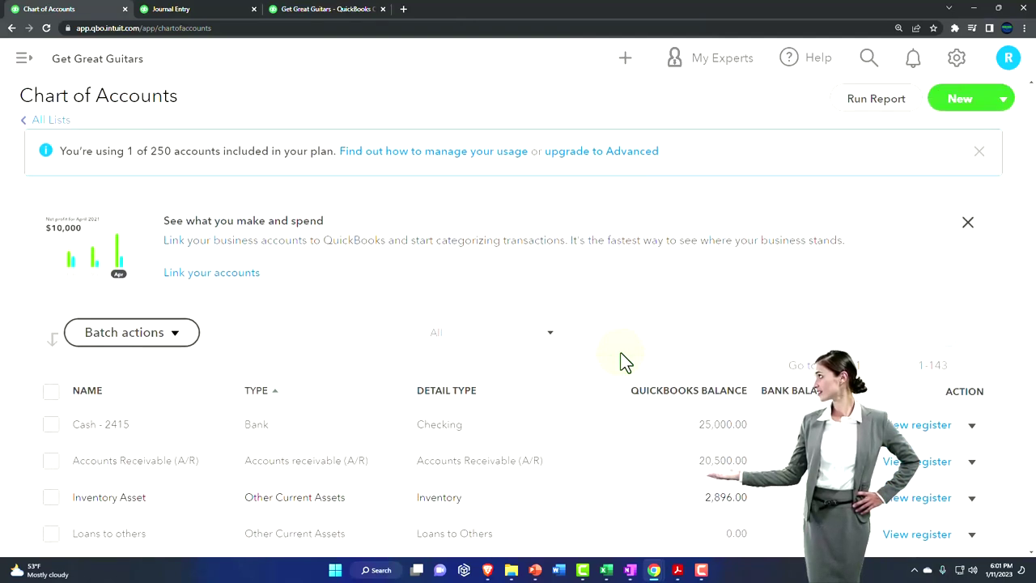
Start a new account in the Assets category, saved under Fixed Assets.
click(966, 105)
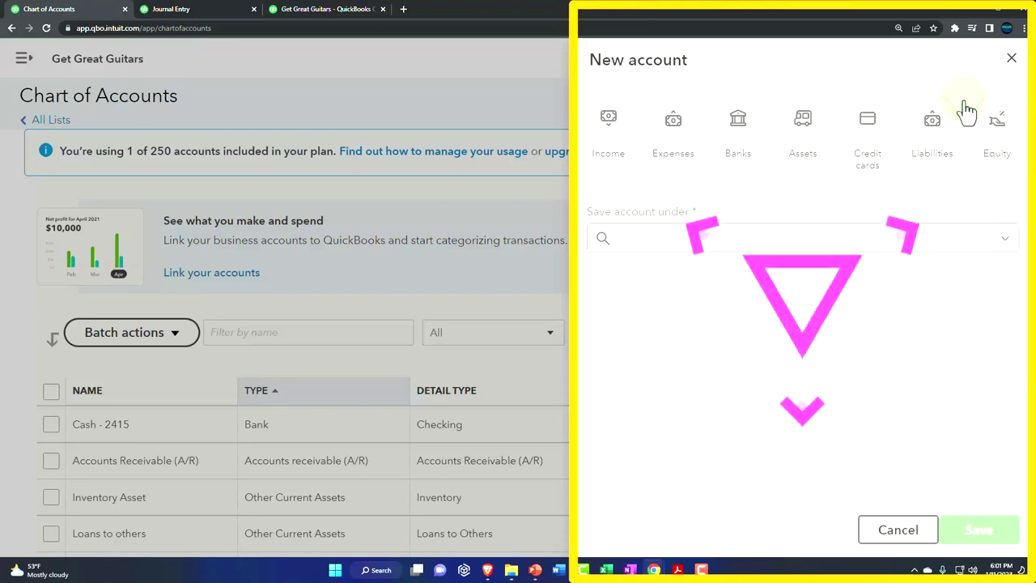
click(797, 243)
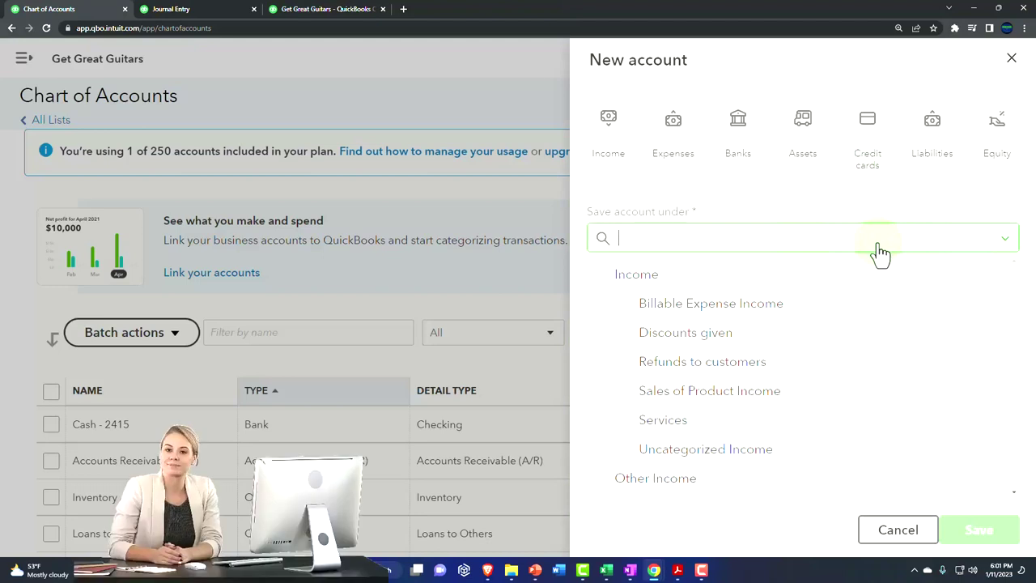
click(805, 206)
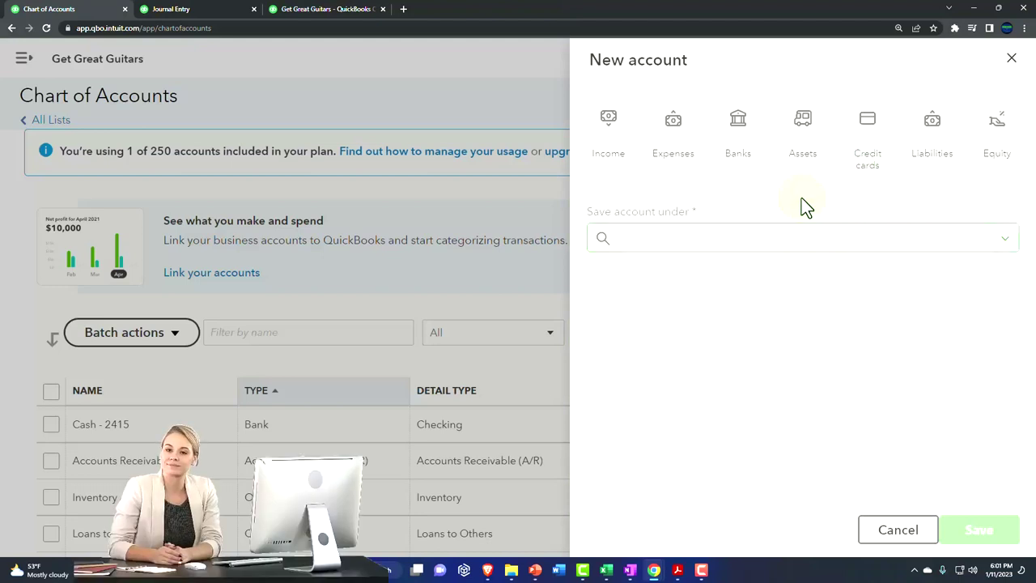
click(806, 206)
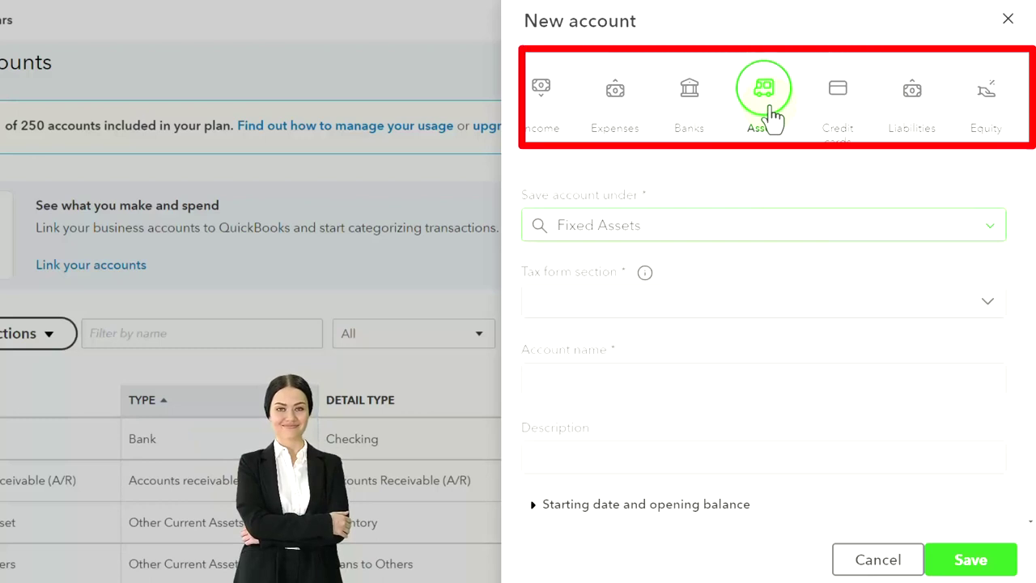
click(989, 234)
scroll(826, 391, down, 1)
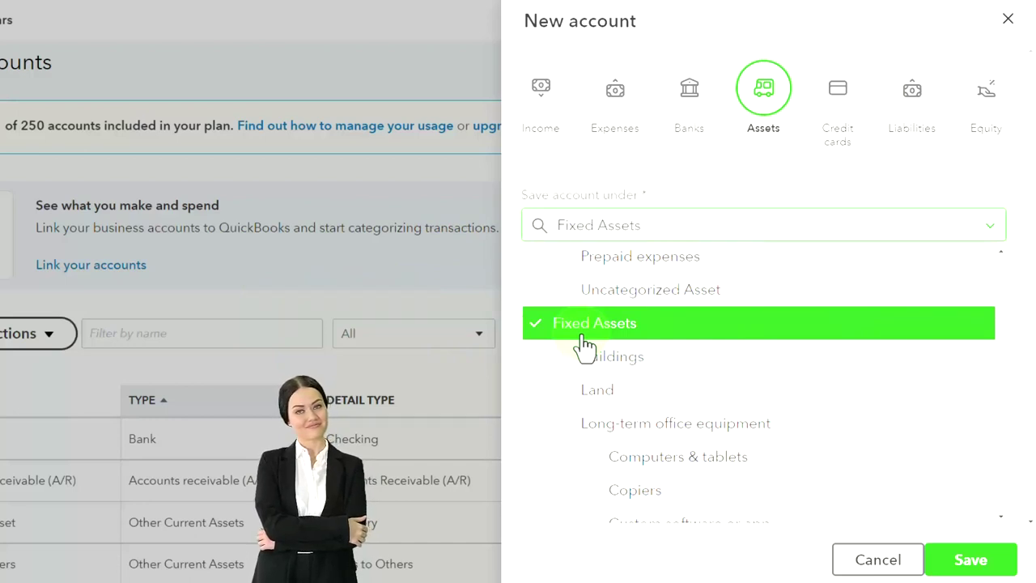
scroll(584, 347, down, 1)
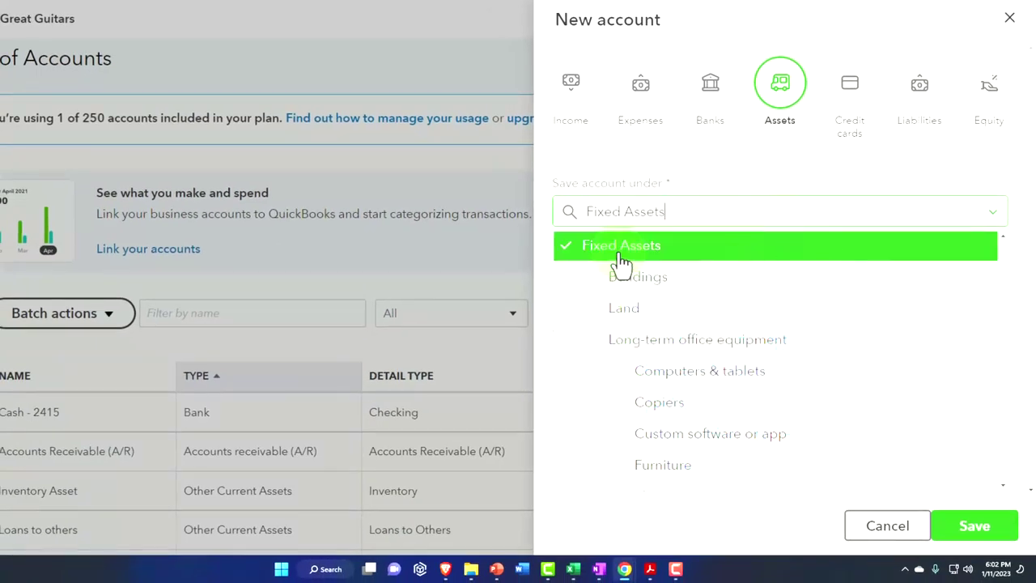
click(712, 198)
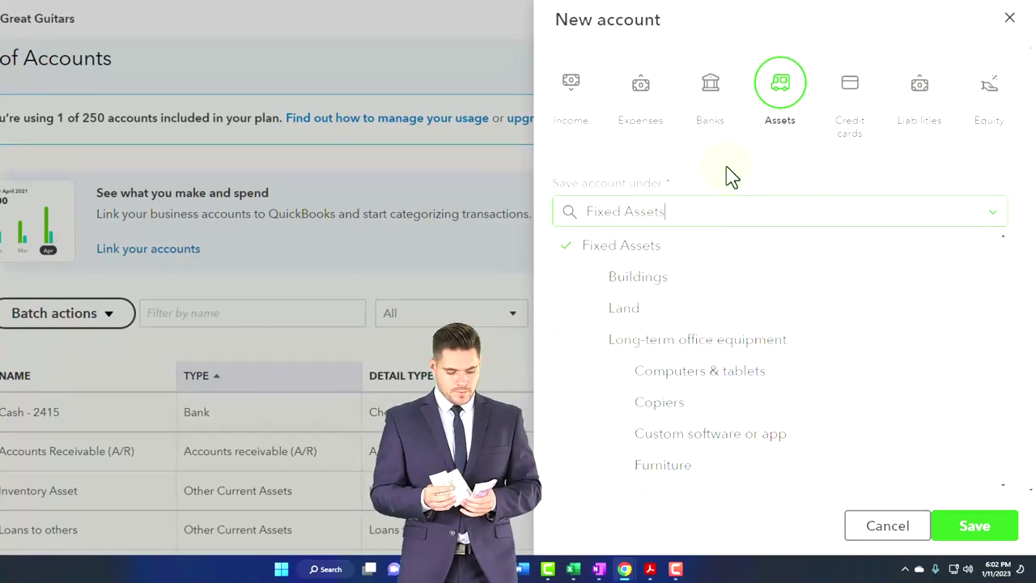
click(730, 177)
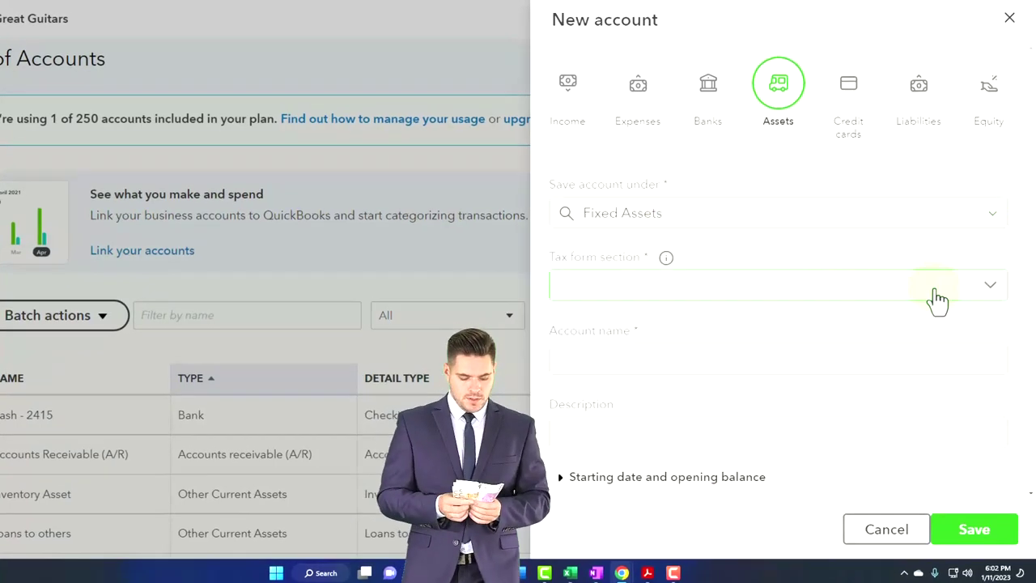
Set the new account's tax form section to Accumulated Depreciation.
click(991, 283)
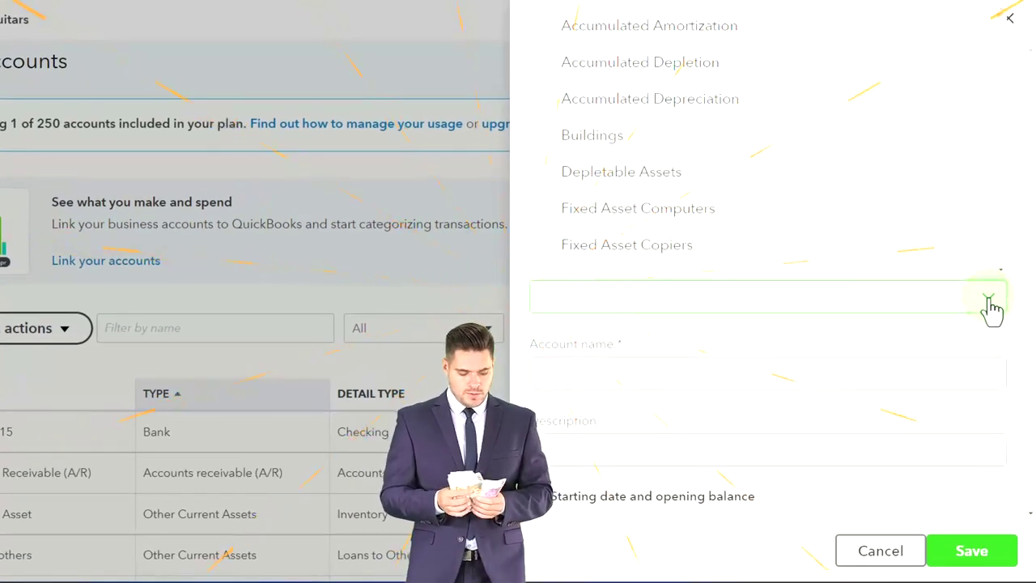
click(767, 222)
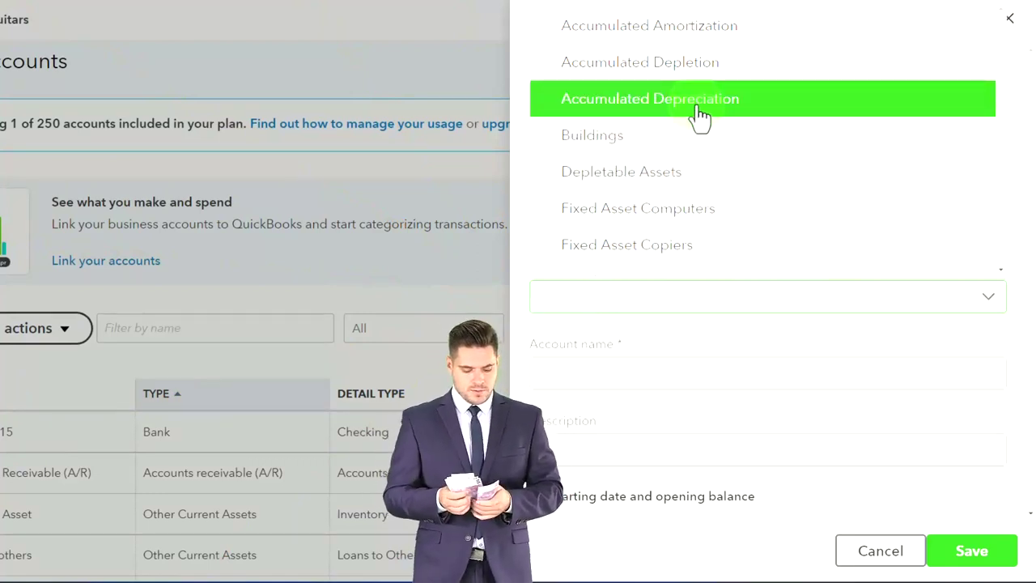
click(697, 114)
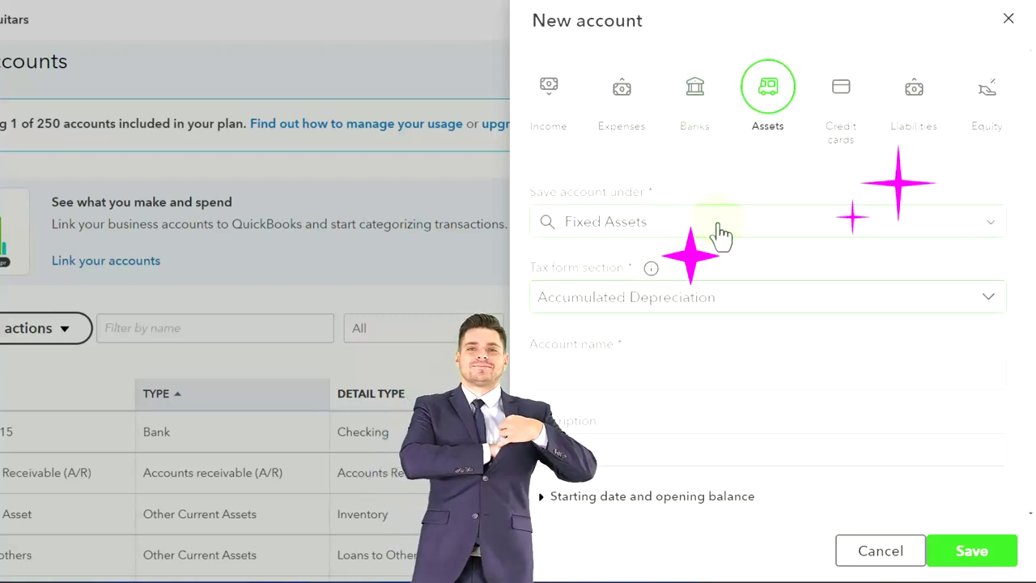
Look up the account name in the trial balance PDF in Acrobat and name the new account Accumulated Depreciation.
scroll(720, 235, down, 2)
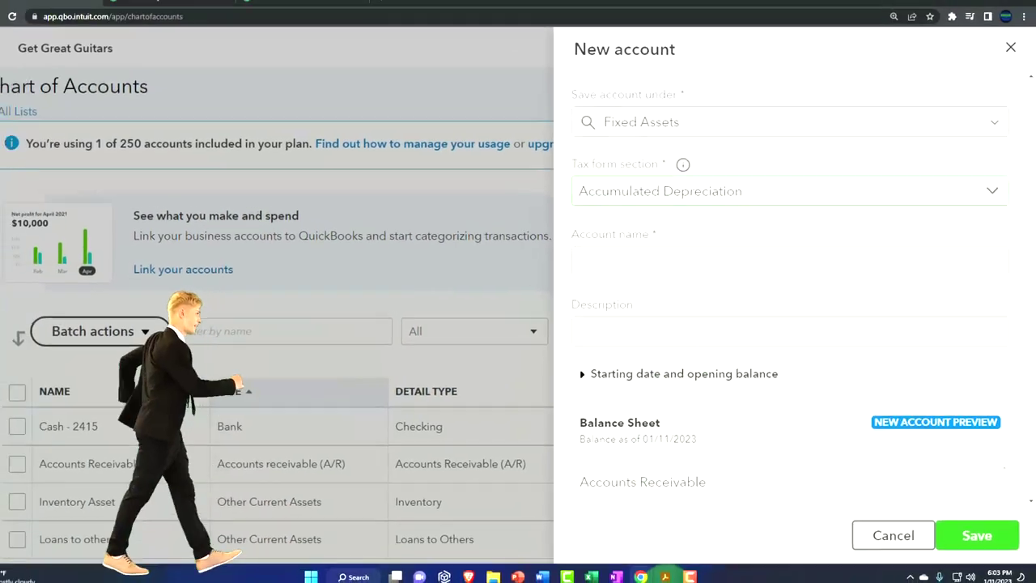
click(666, 577)
scroll(426, 349, down, 1)
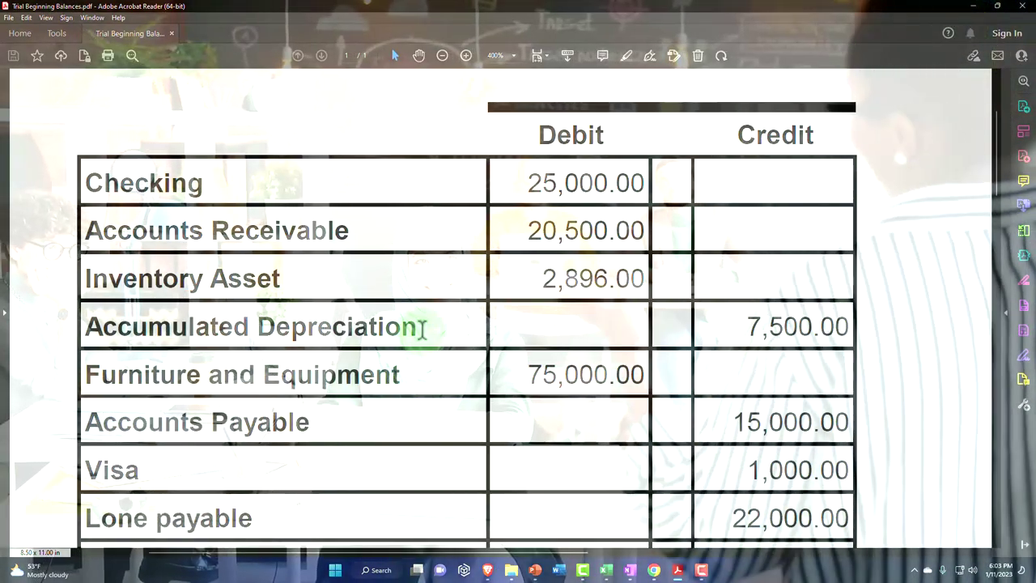
drag(421, 327, 139, 327)
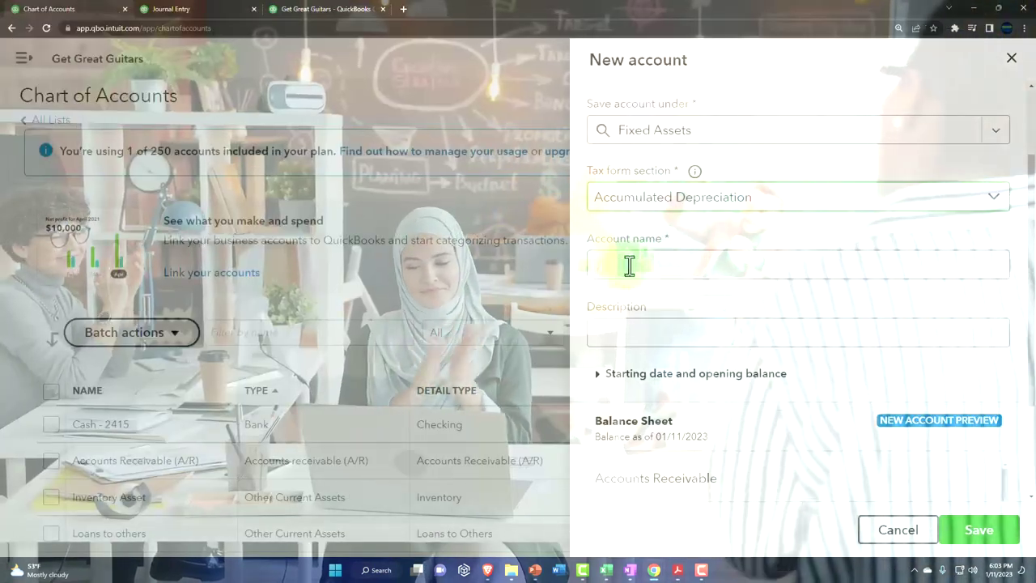
click(613, 266)
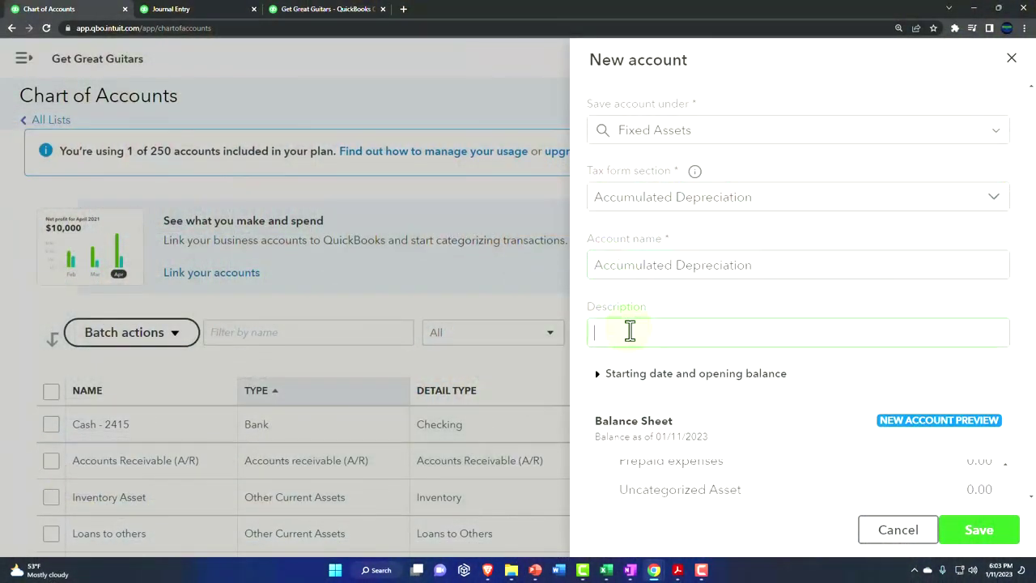
Expand the starting date and opening balance options and set the start date to the other date 12/31/2022.
scroll(642, 334, down, 2)
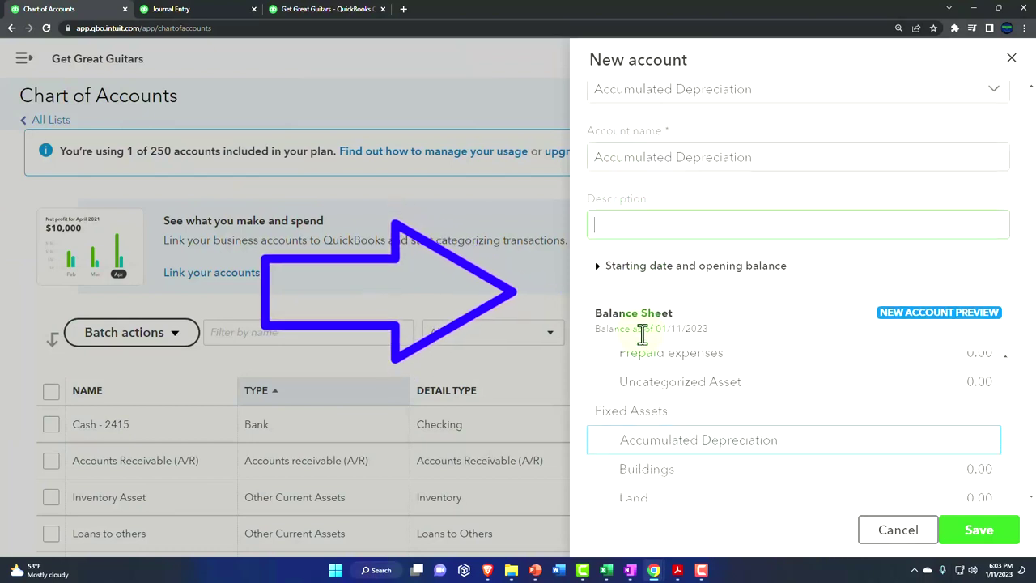
click(599, 270)
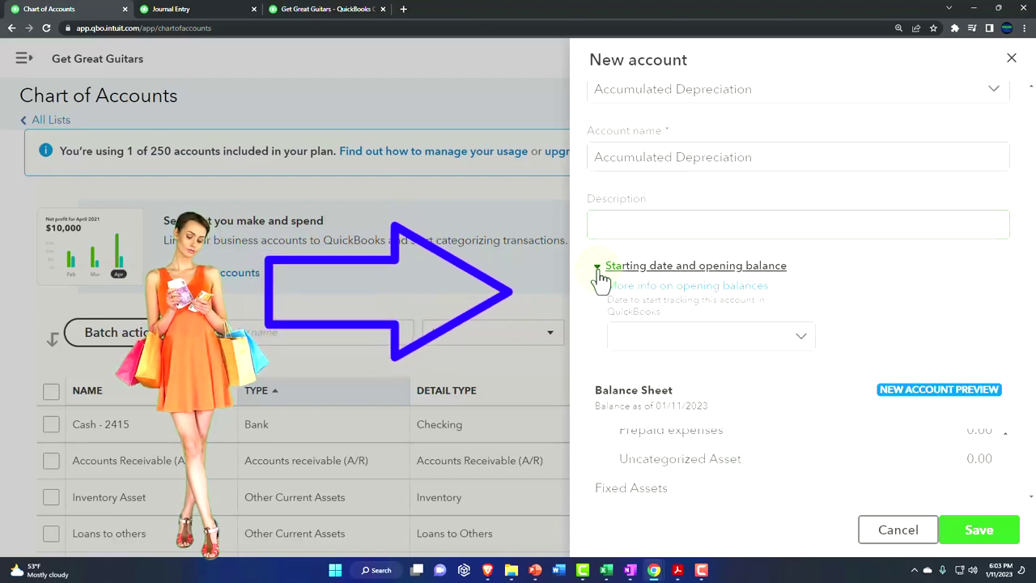
click(792, 342)
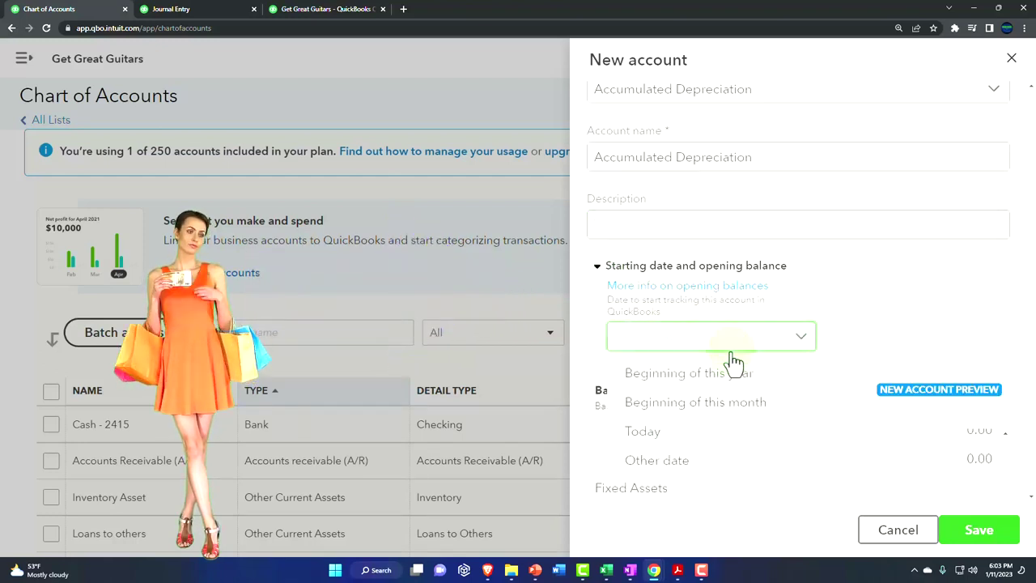
click(719, 468)
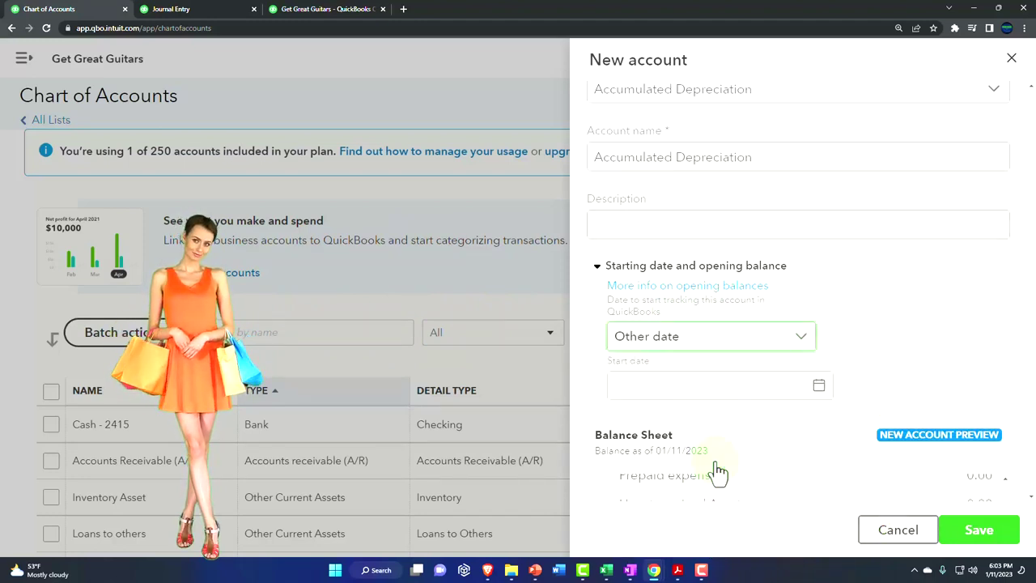
click(802, 339)
click(805, 344)
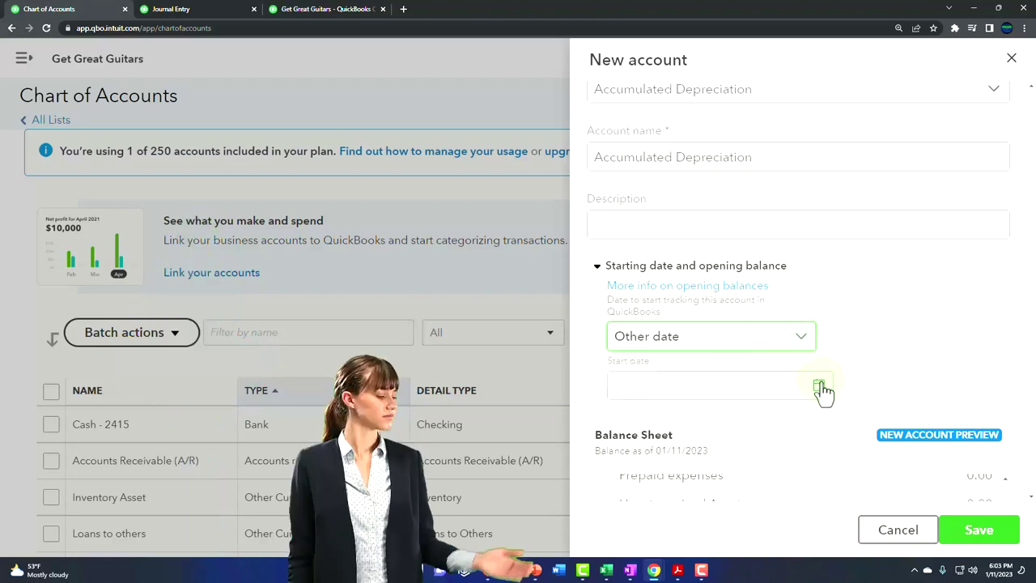
click(820, 386)
click(631, 176)
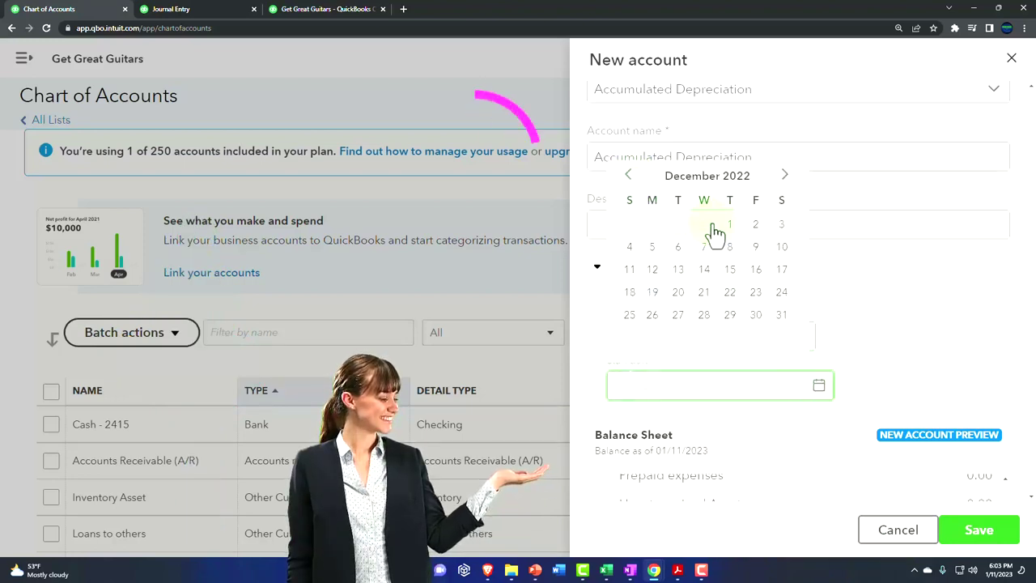
Check the trial balance amount for Accumulated Depreciation and enter -7500 as the account's opening balance.
click(707, 430)
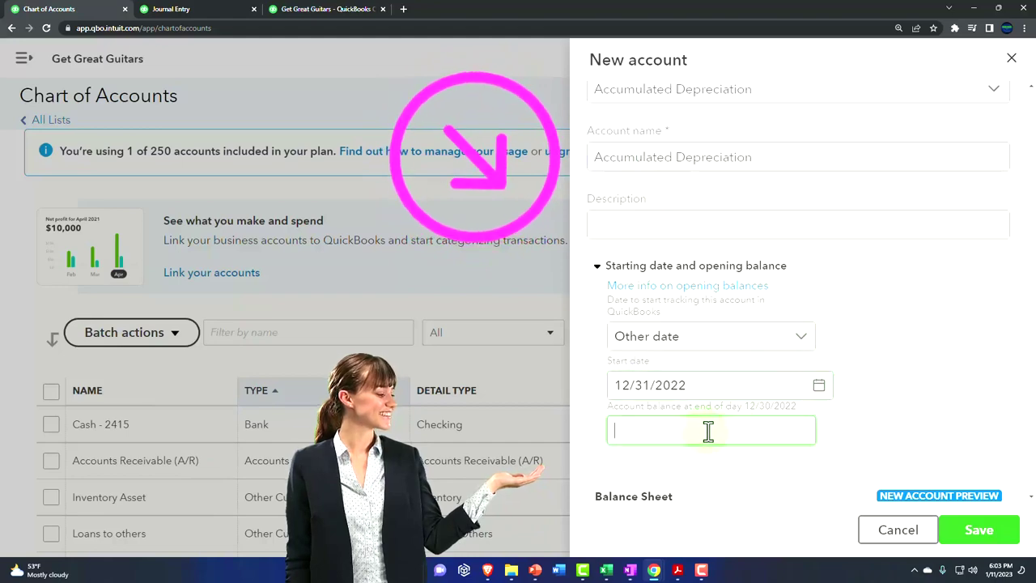
click(698, 570)
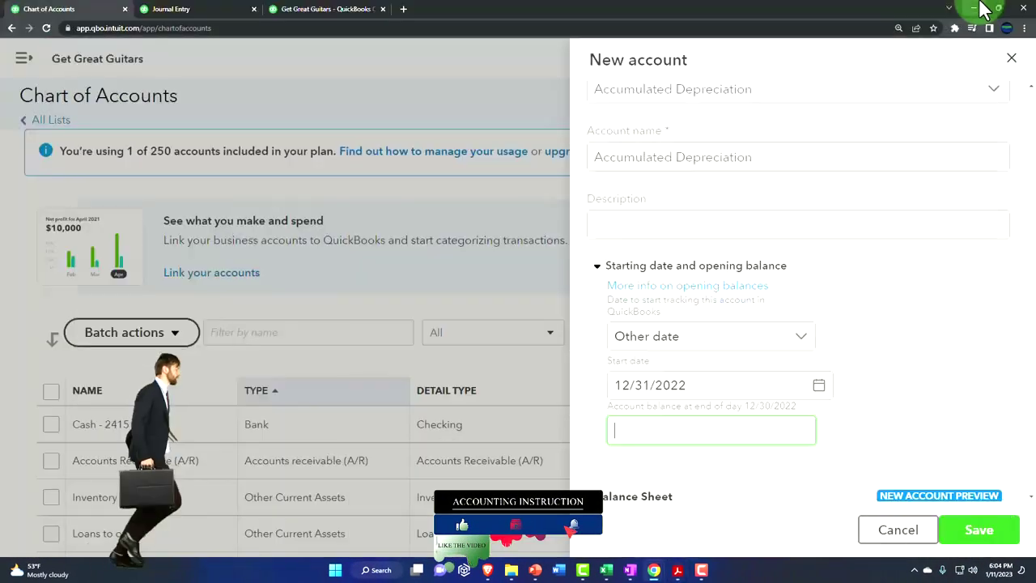
text(-7500)
key(Tab)
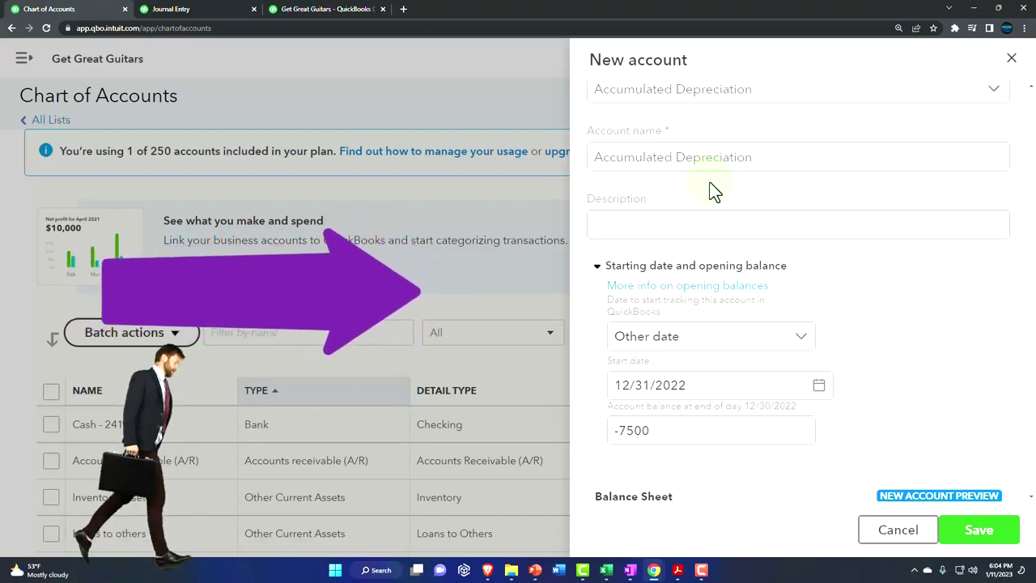
Review Accumulated Depreciation among the fixed assets in the balance sheet preview and save the new account.
scroll(745, 296, down, 2)
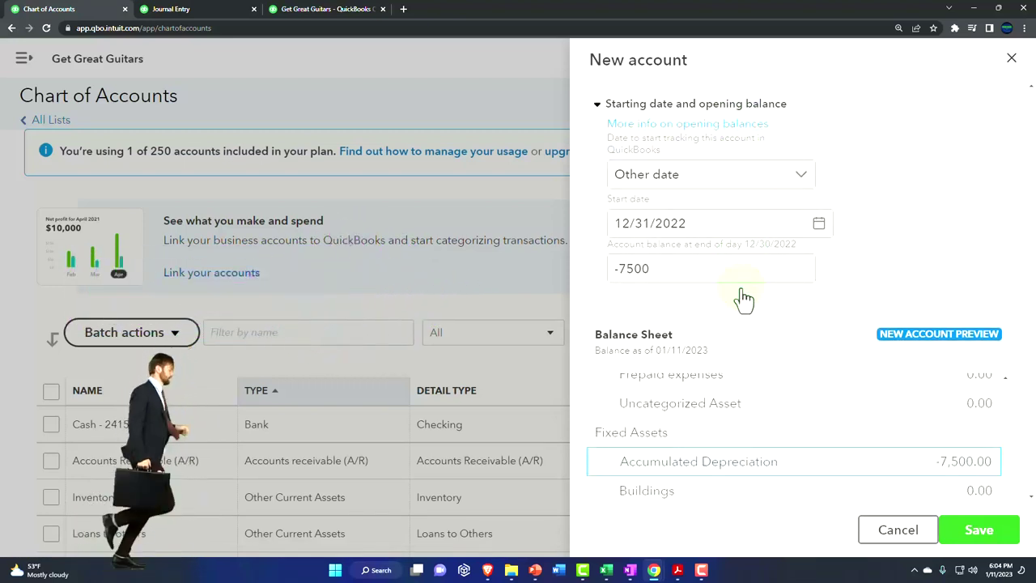
scroll(743, 299, down, 1)
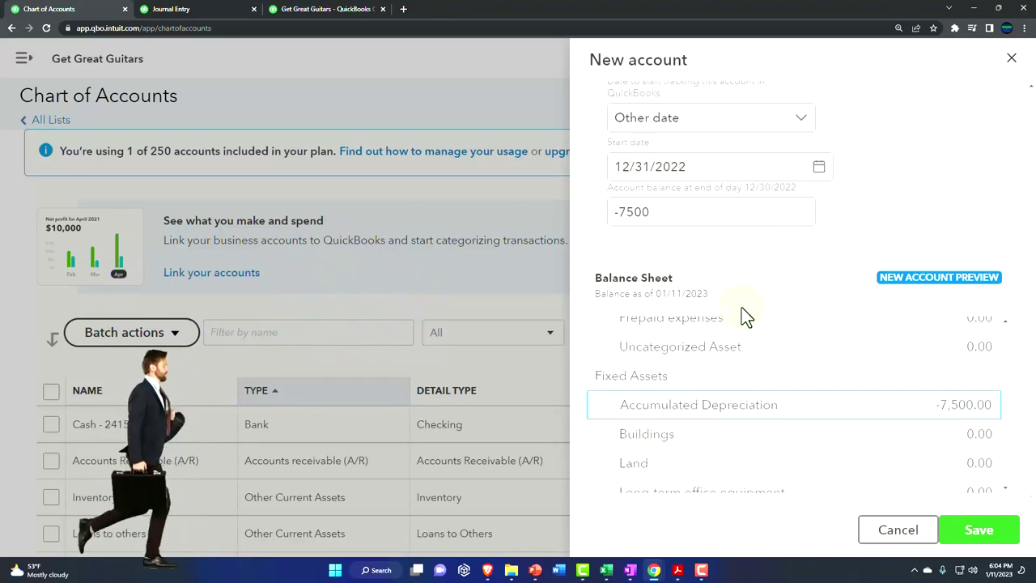
scroll(753, 450, down, 1)
scroll(753, 450, up, 1)
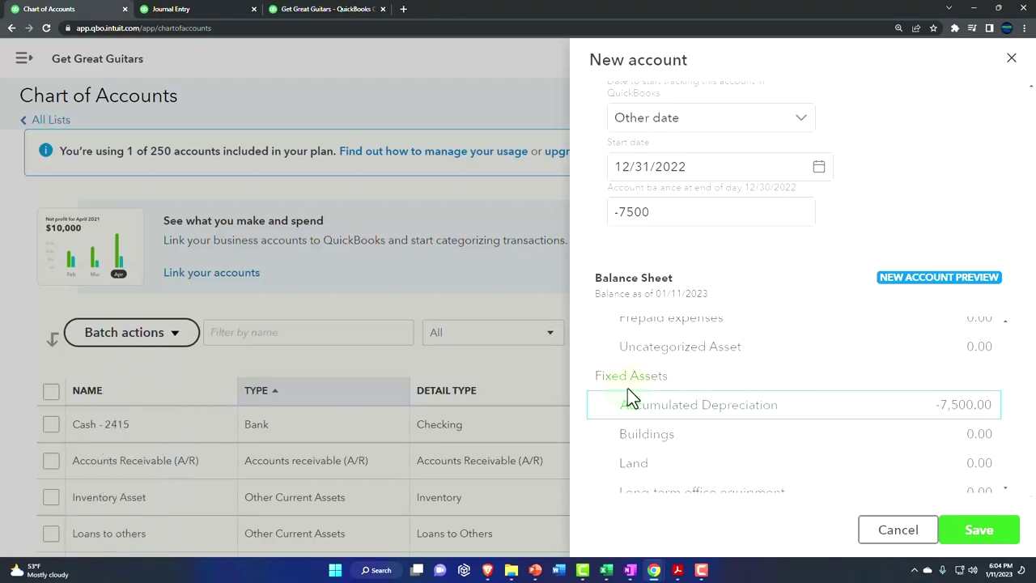
scroll(671, 424, up, 3)
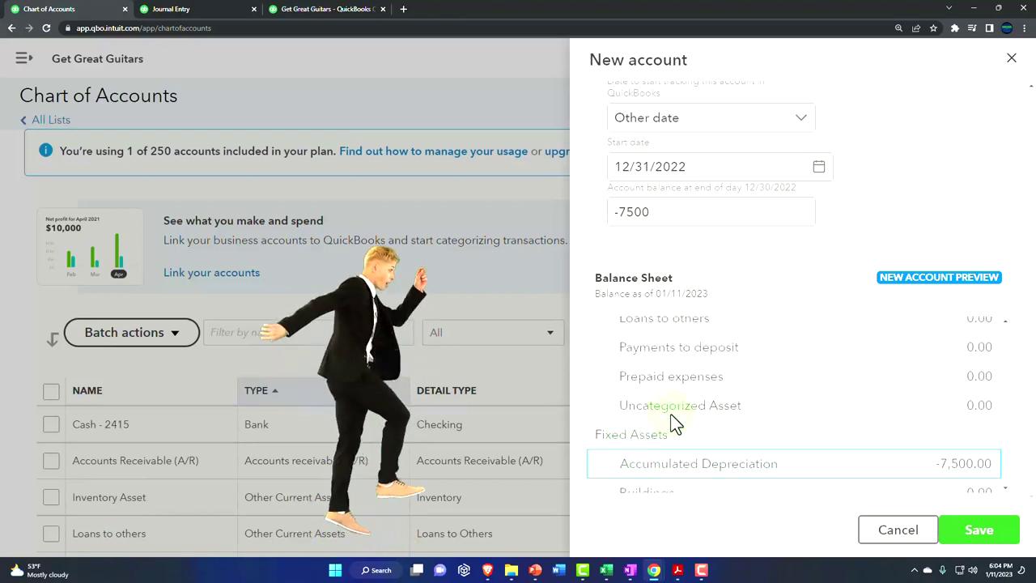
scroll(674, 423, down, 3)
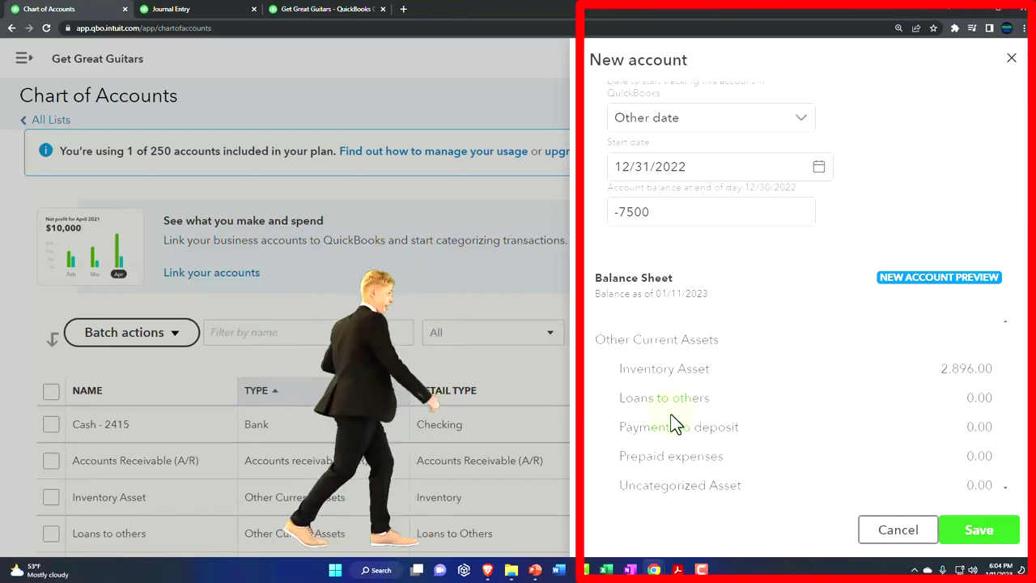
scroll(674, 424, down, 5)
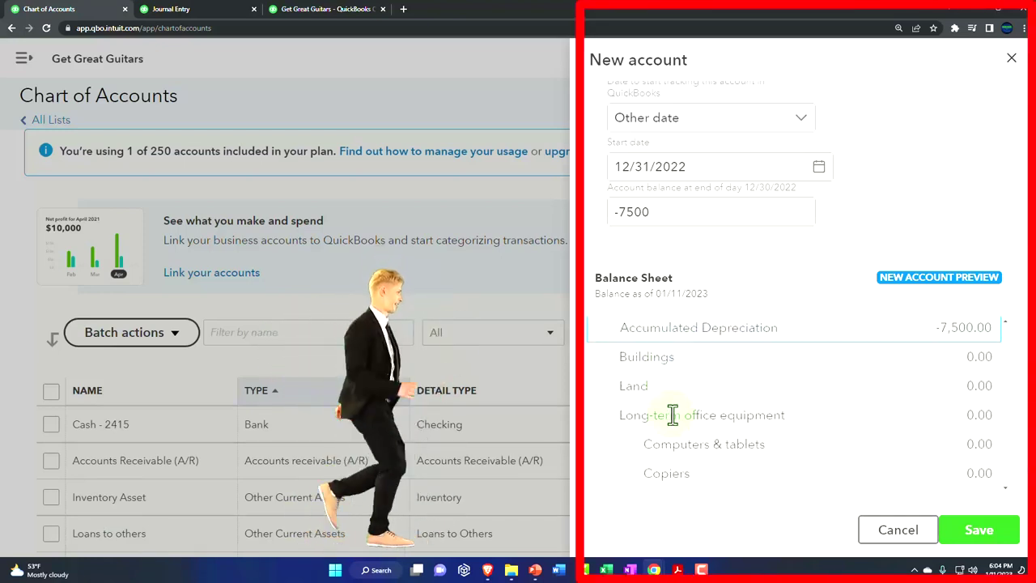
scroll(672, 416, down, 4)
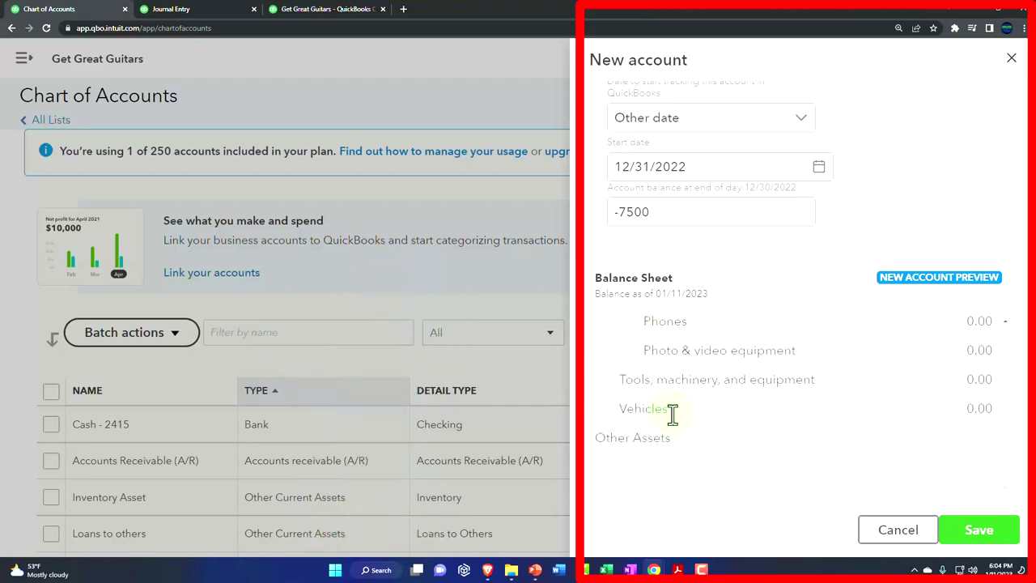
scroll(672, 419, up, 5)
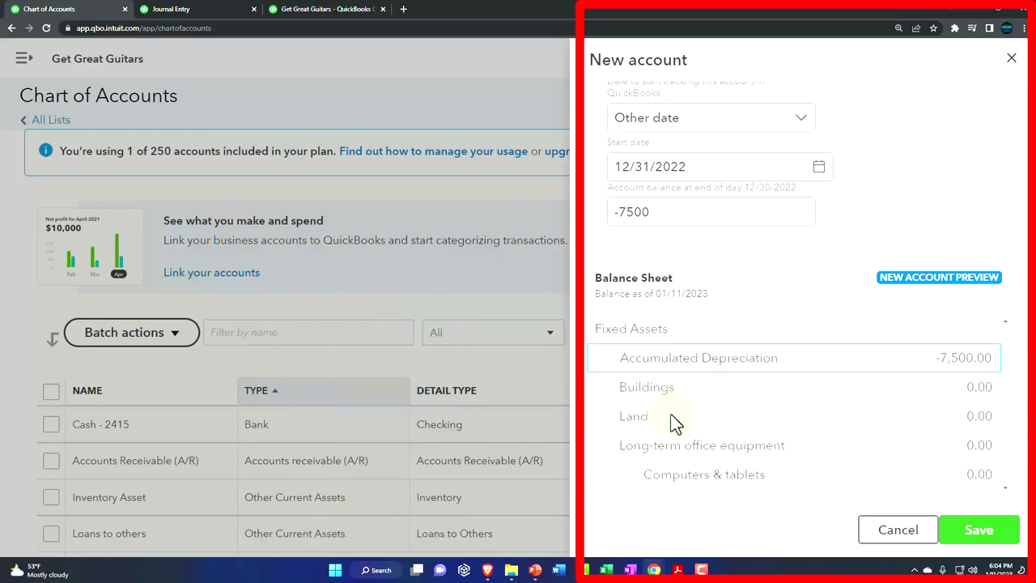
click(980, 531)
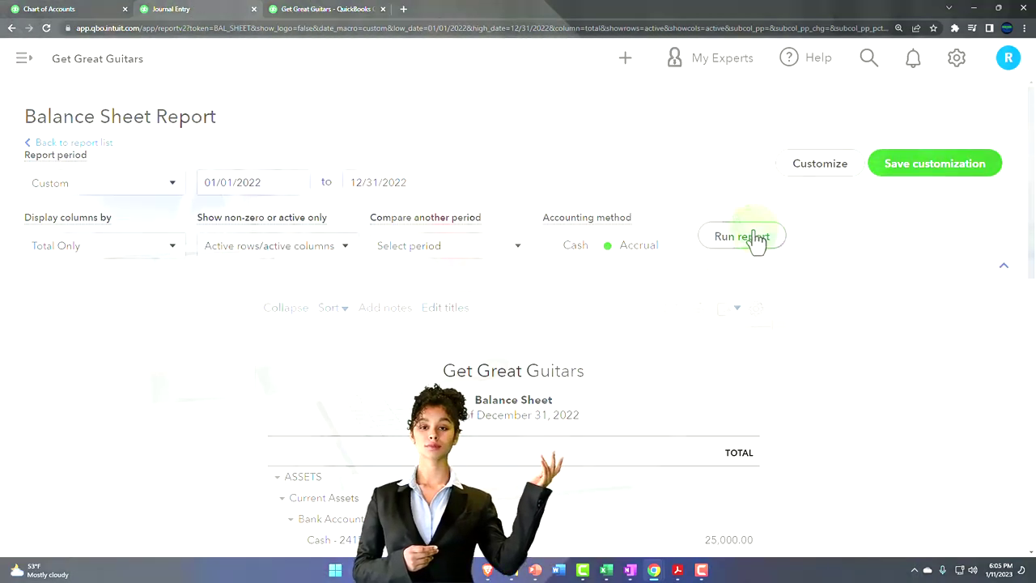
Run the balance sheet again and drill down from the Accumulated Depreciation amount to its opening balance journal entry.
scroll(702, 295, down, 4)
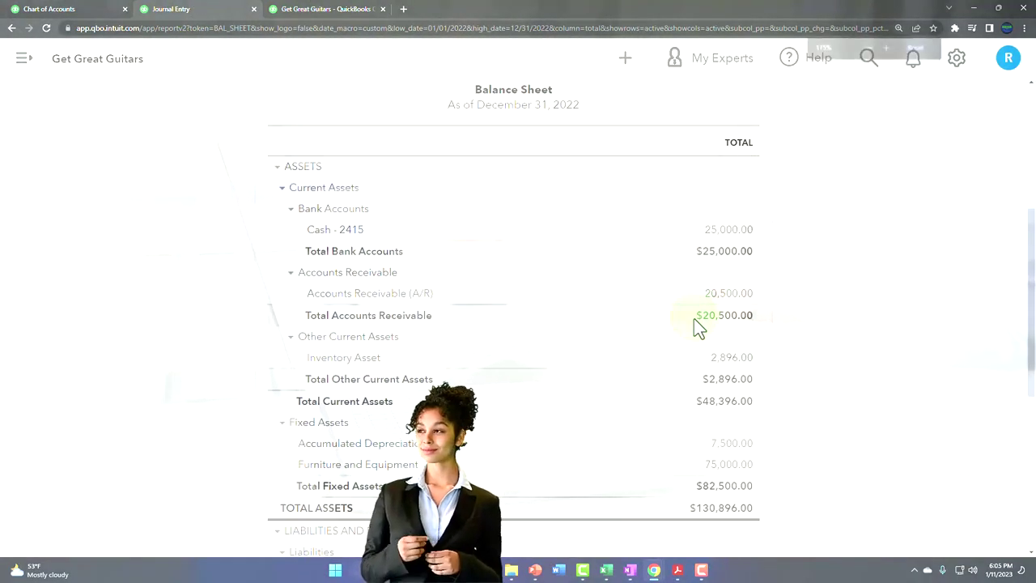
key(ctrl+plus)
scroll(569, 369, down, 2)
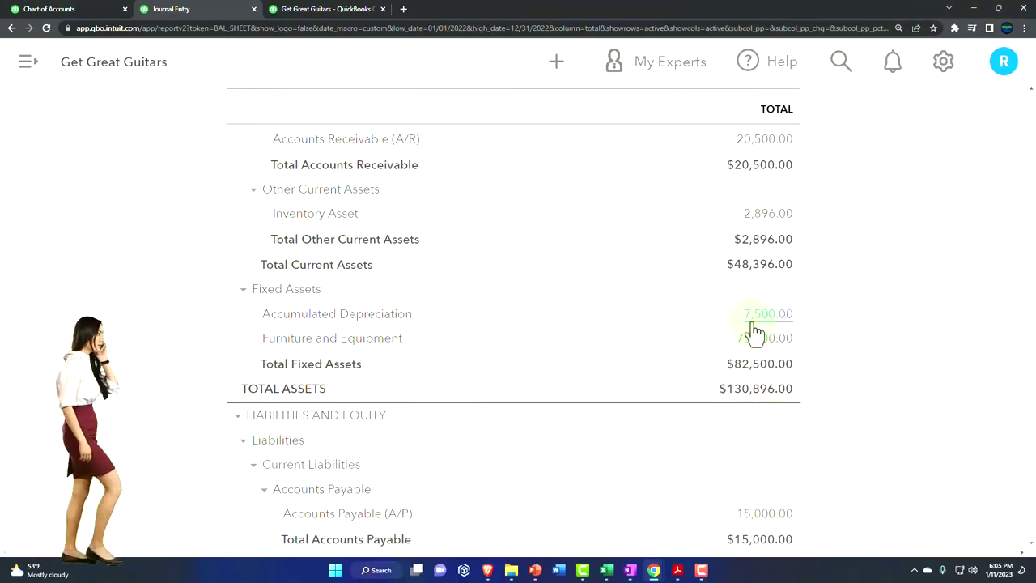
click(752, 320)
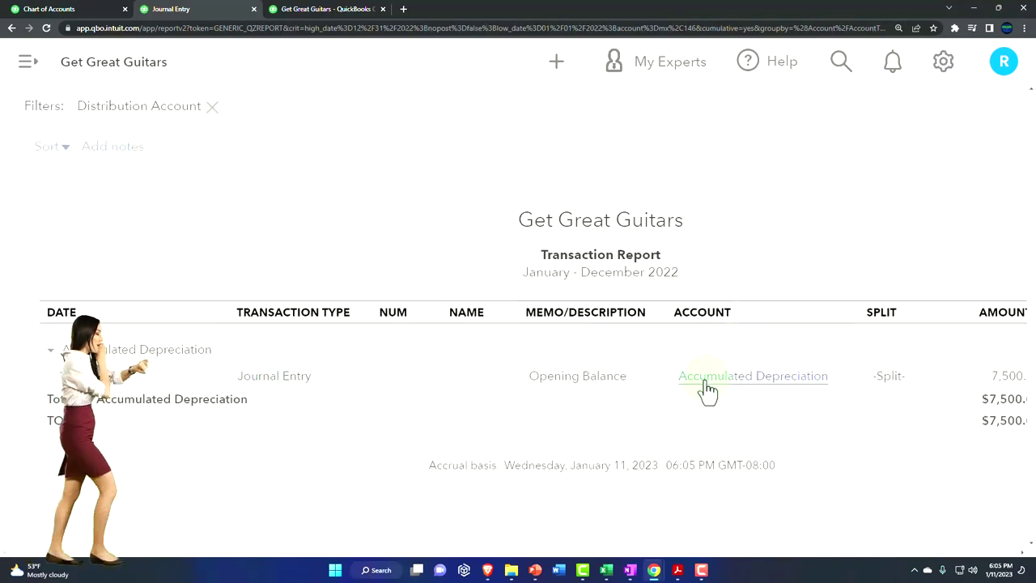
key(ctrl+minus)
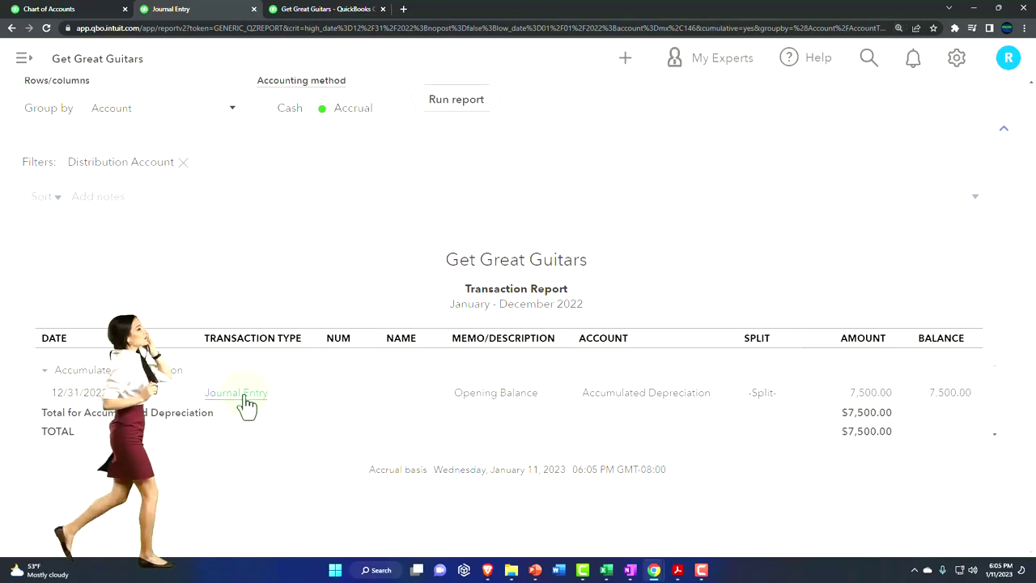
click(245, 402)
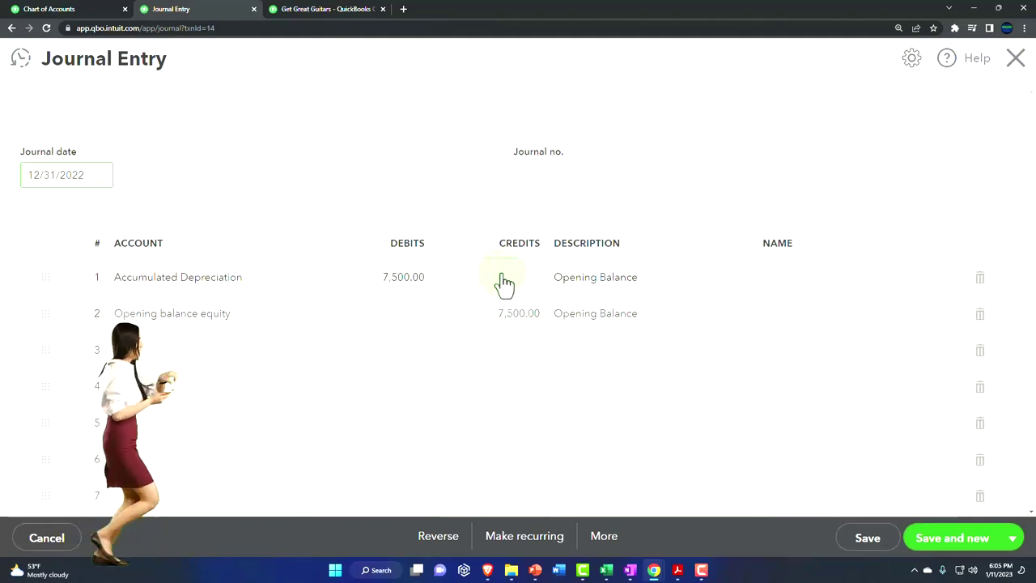
Reverse the journal entry to credit Accumulated Depreciation 7,500 and debit Opening balance equity 7,500, then save and close it.
click(503, 279)
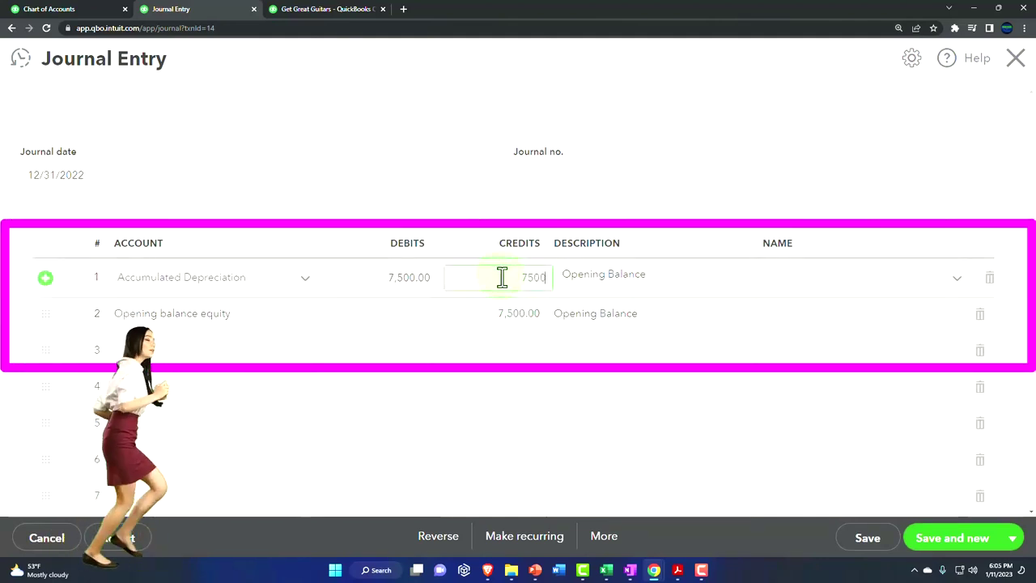
key(Down)
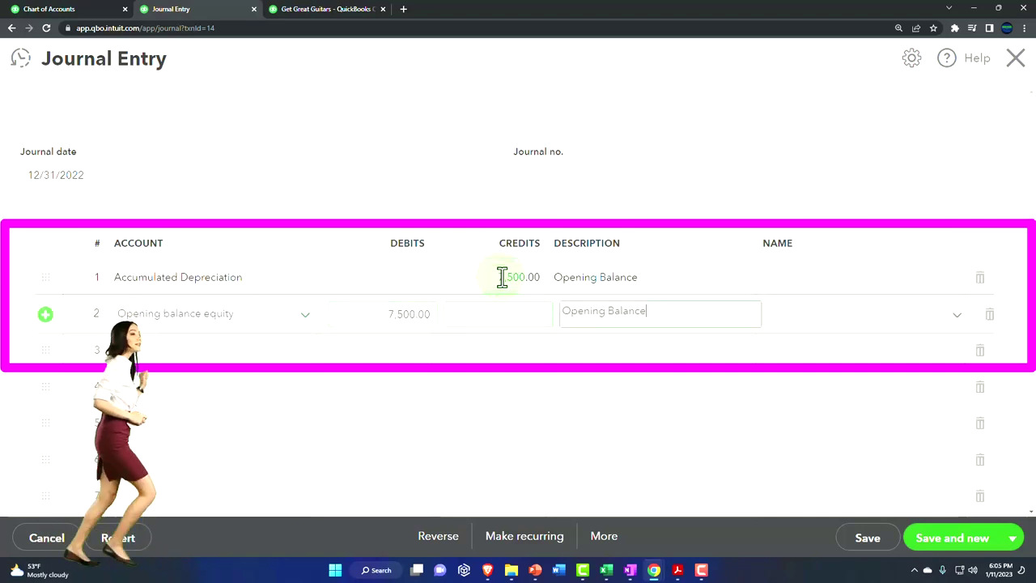
click(872, 541)
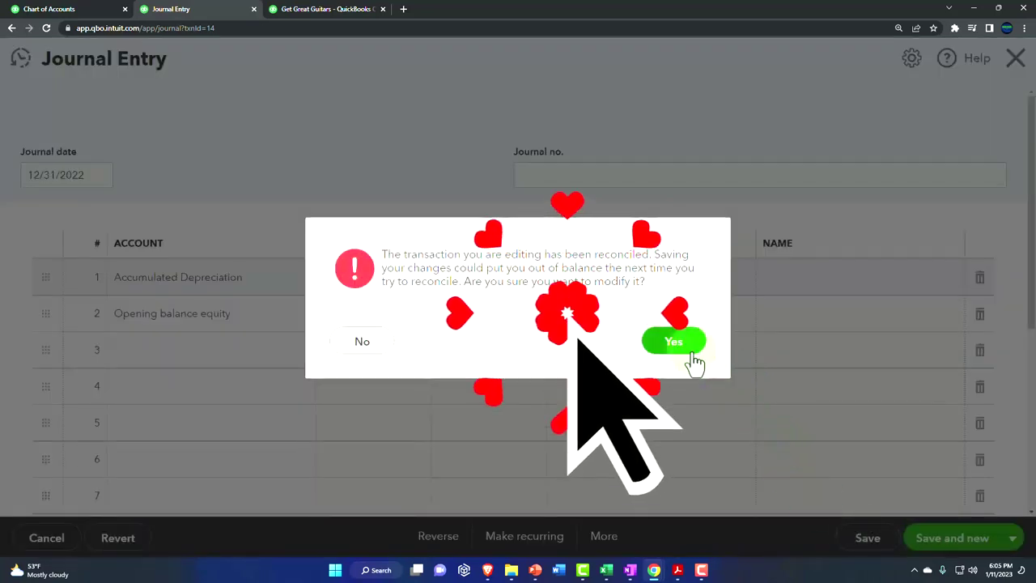
click(676, 342)
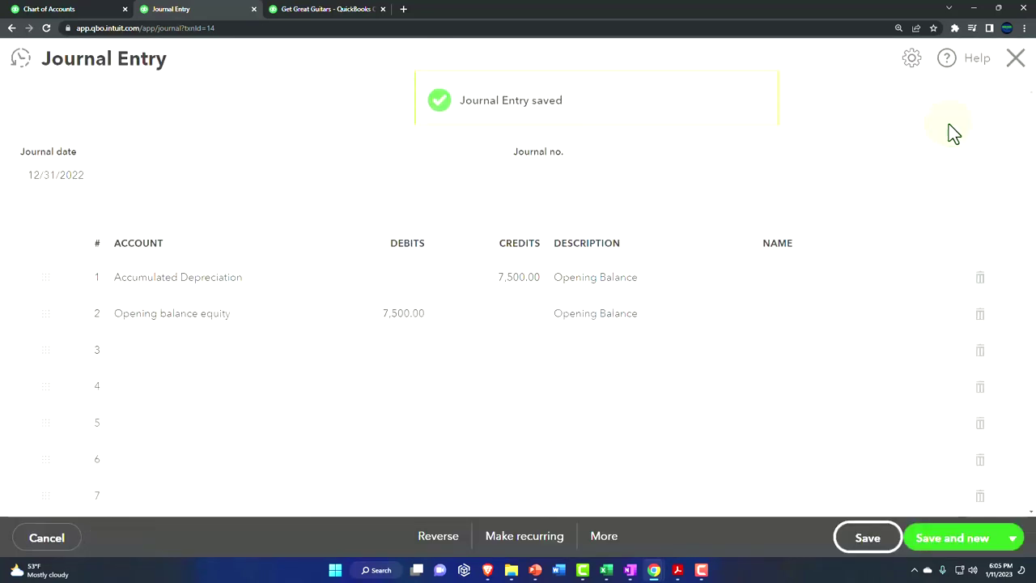
click(1015, 60)
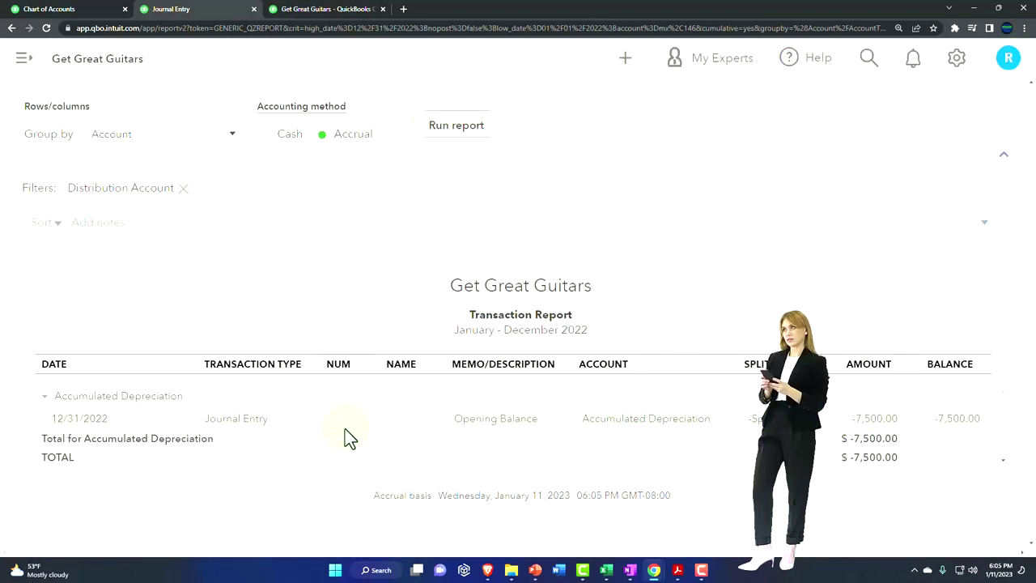
Return to the balance sheet summary and check the Accumulated Depreciation and Furniture and Equipment amounts under Fixed Assets.
scroll(344, 429, up, 2)
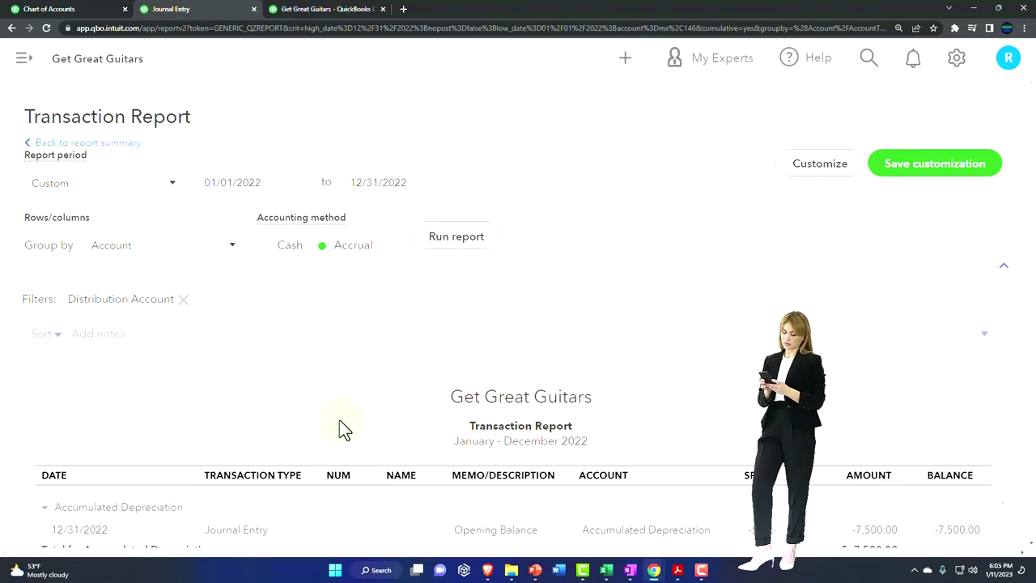
click(119, 145)
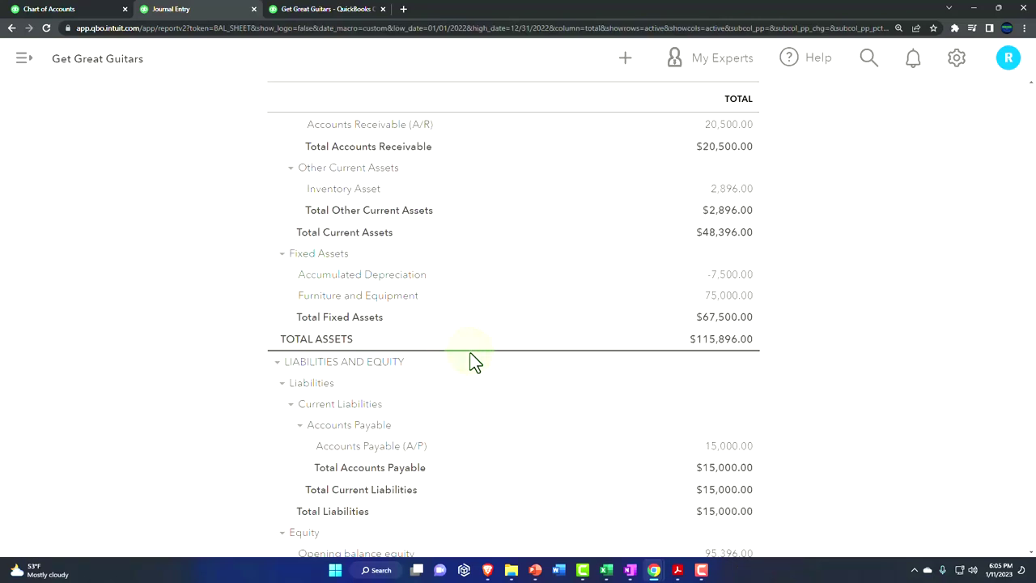
scroll(474, 362, up, 1)
click(734, 354)
click(743, 372)
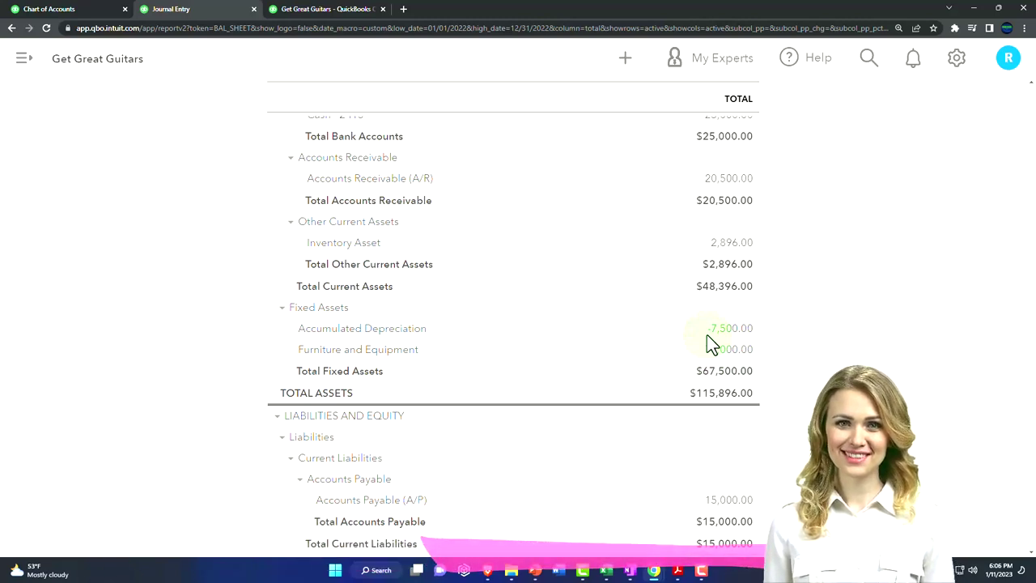
Sort the balance sheet by total in descending order and check the order of the two fixed asset accounts.
key(ctrl+plus)
key(ctrl+plus)
key(ctrl+plus)
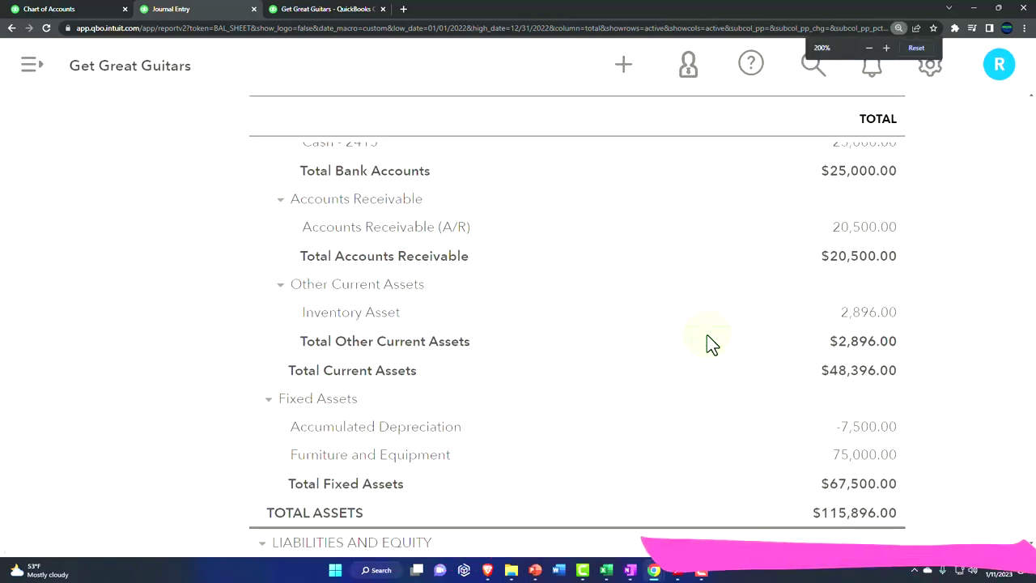
scroll(707, 340, down, 1)
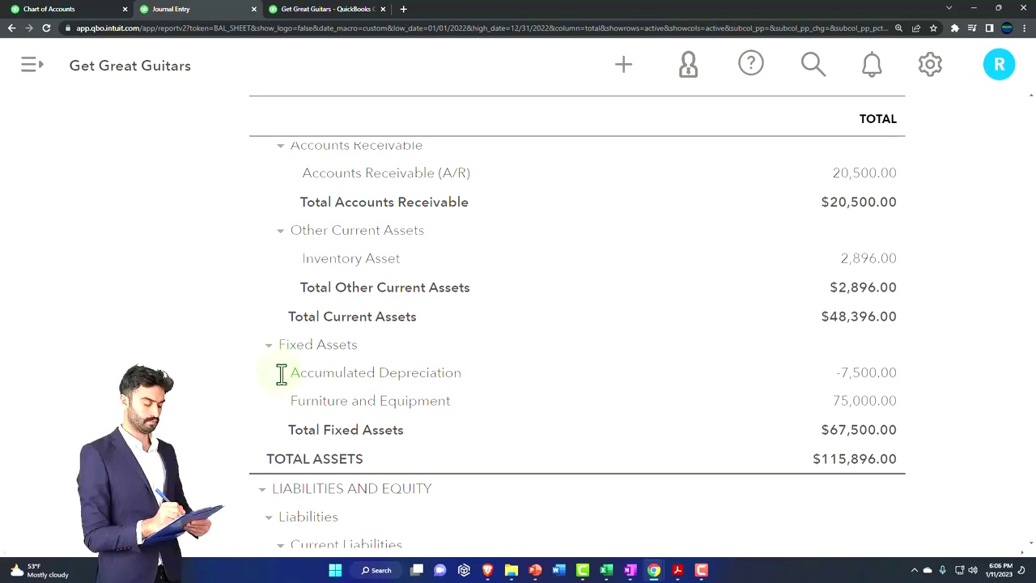
scroll(281, 373, up, 5)
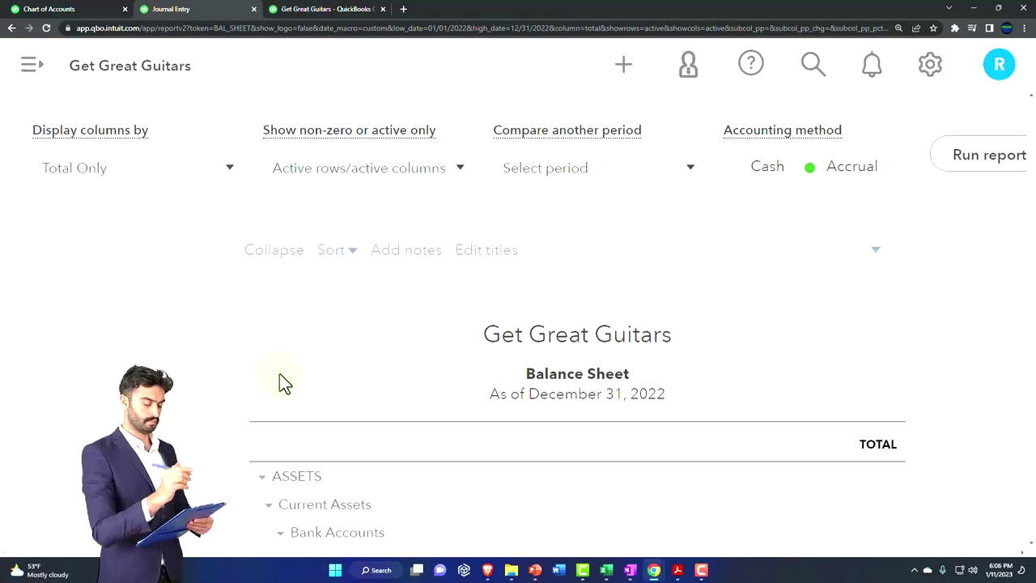
click(351, 264)
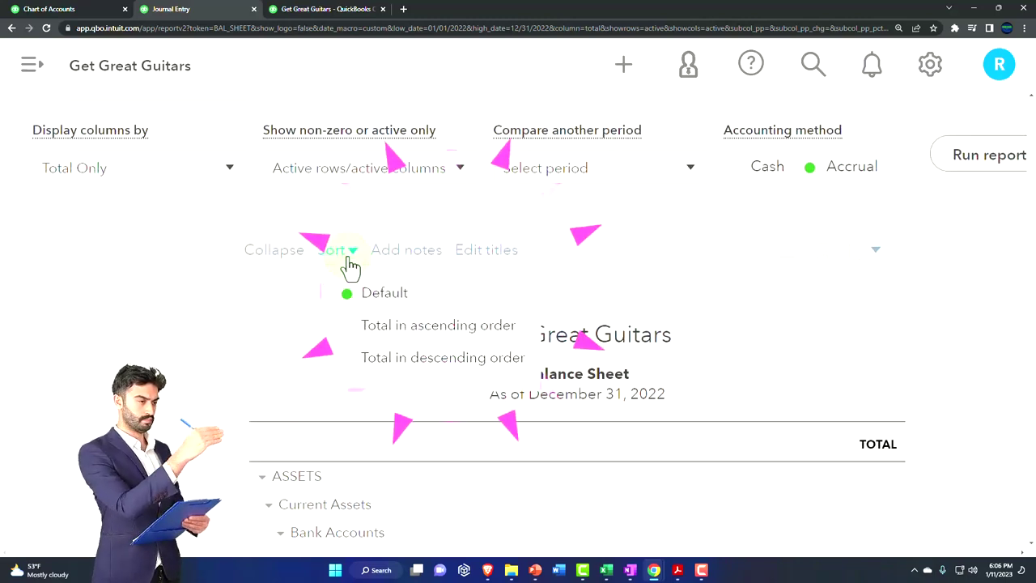
click(345, 358)
scroll(347, 366, down, 4)
scroll(245, 383, down, 1)
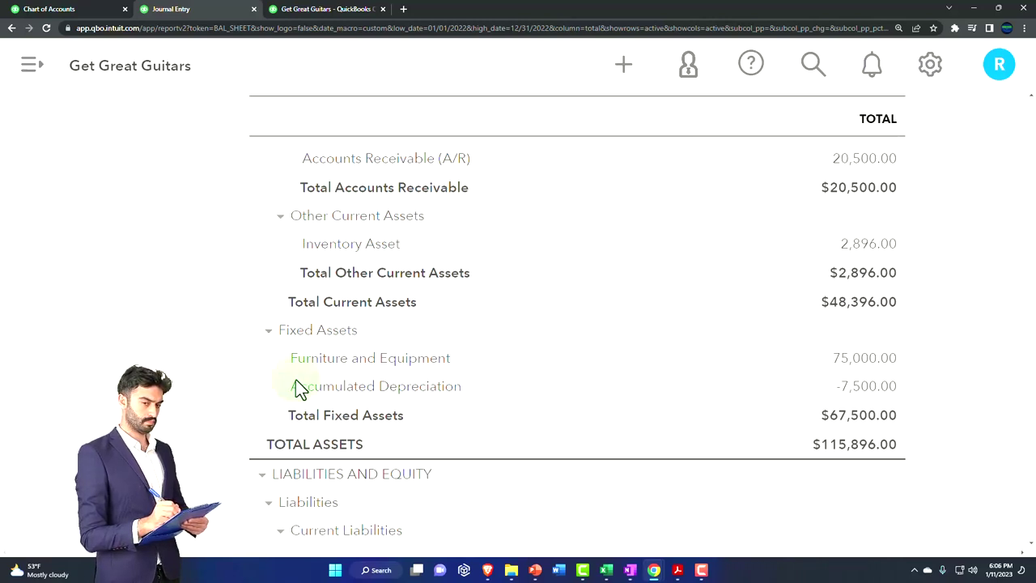
Review the transactions behind the Opening balance equity amount, and return to the balance sheet summary.
click(835, 360)
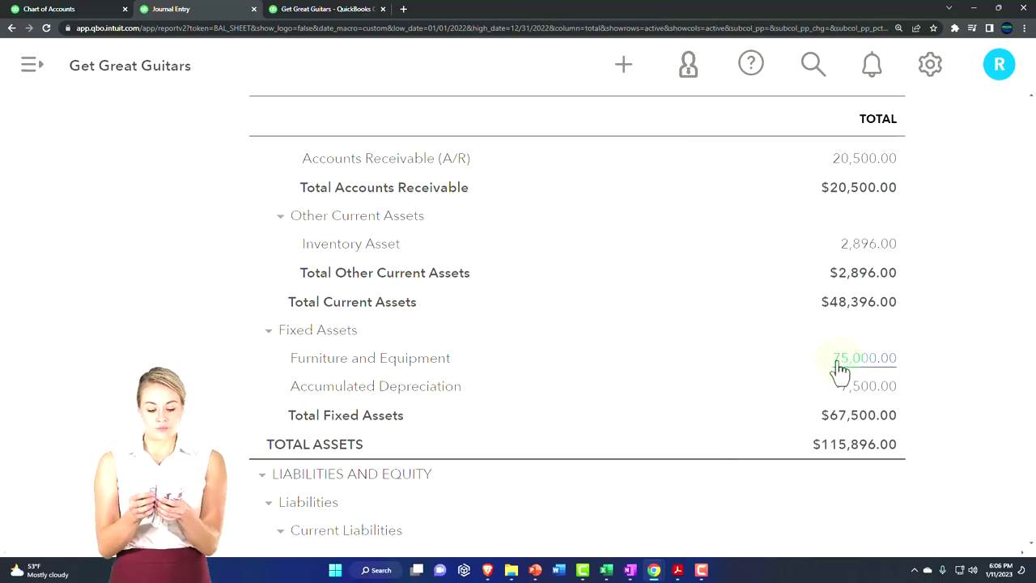
scroll(398, 379, up, 3)
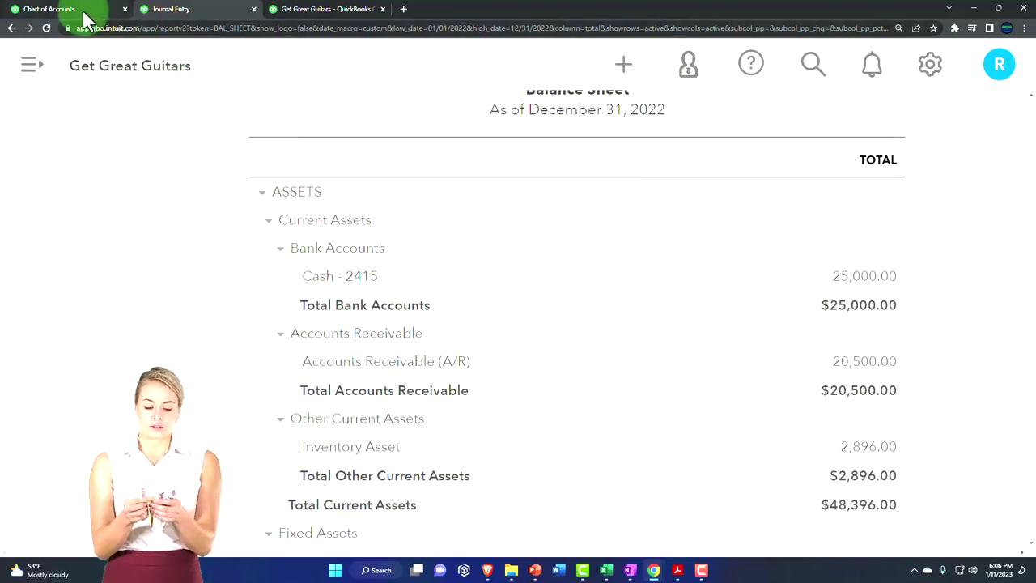
click(81, 10)
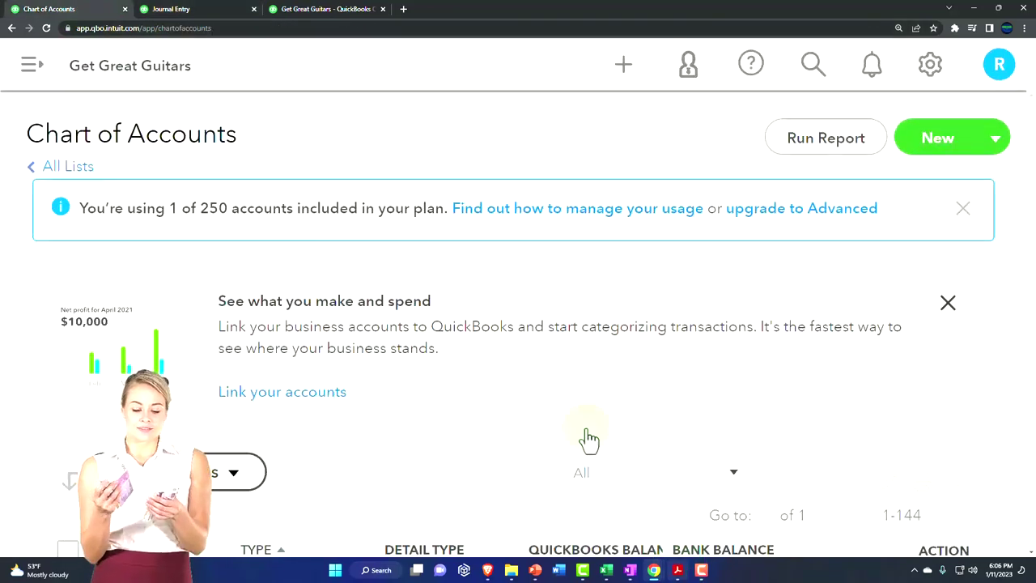
click(319, 9)
scroll(351, 445, down, 7)
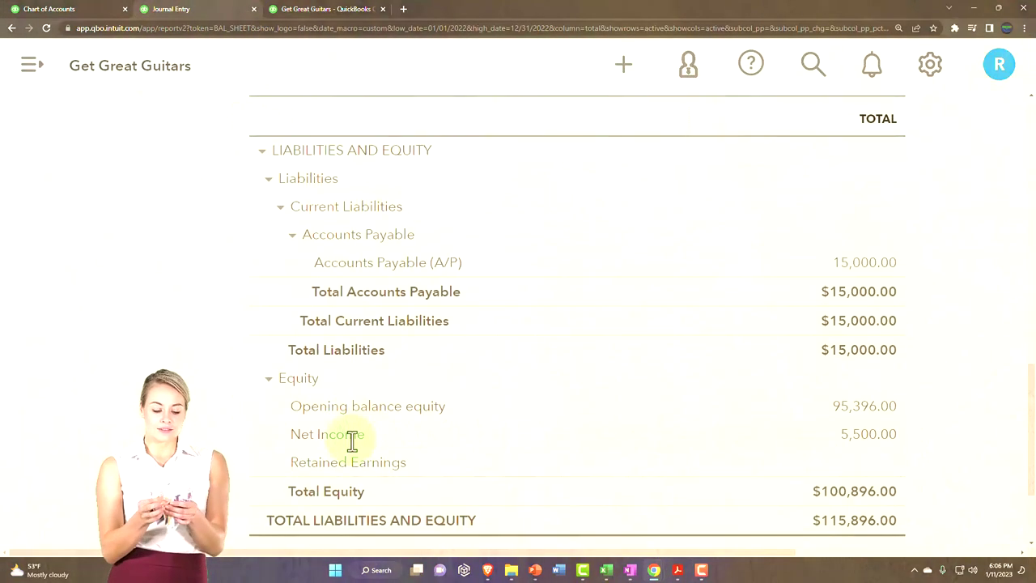
scroll(352, 441, down, 2)
click(854, 302)
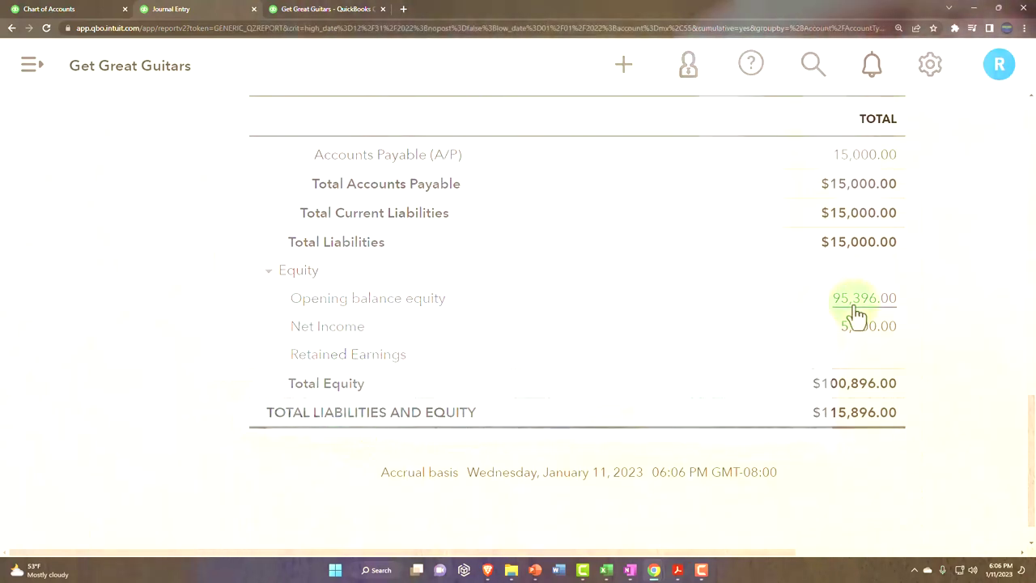
key(ctrl+minus)
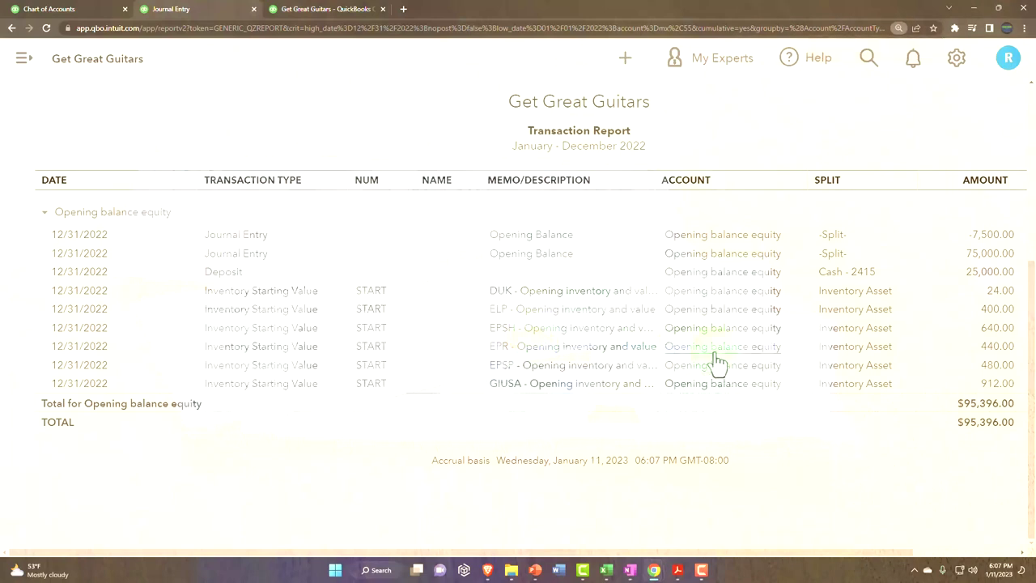
scroll(143, 169, up, 3)
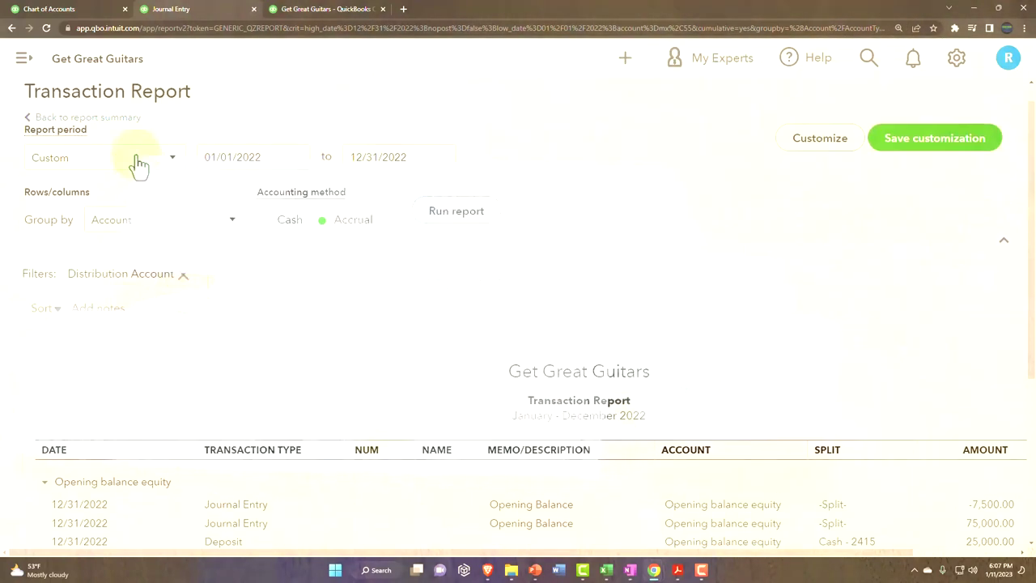
click(123, 122)
scroll(620, 492, down, 10)
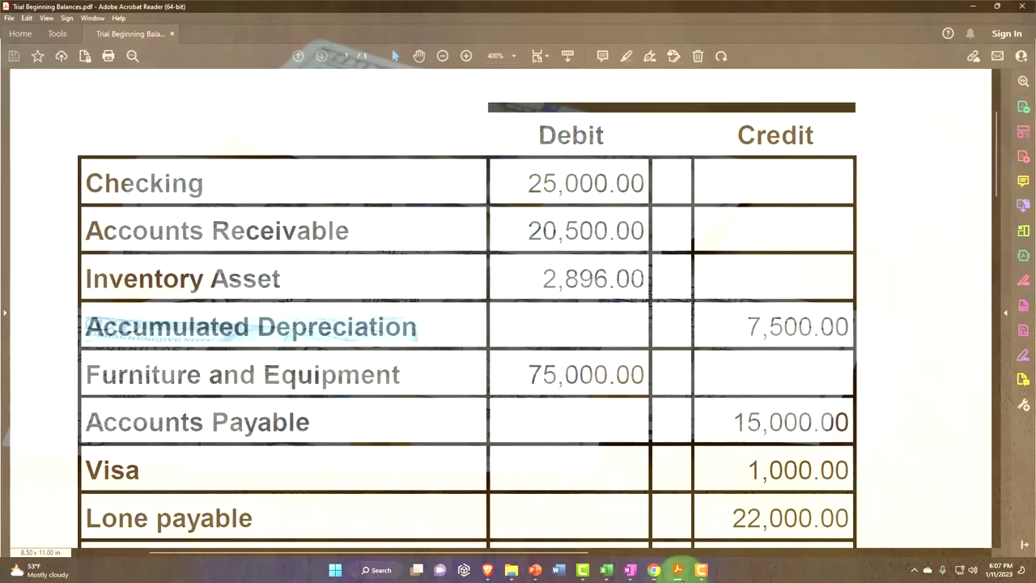
Look up the Visa and Lone payable balances in the Trial Beginning Balances PDF, and return to the browser.
scroll(426, 390, down, 1)
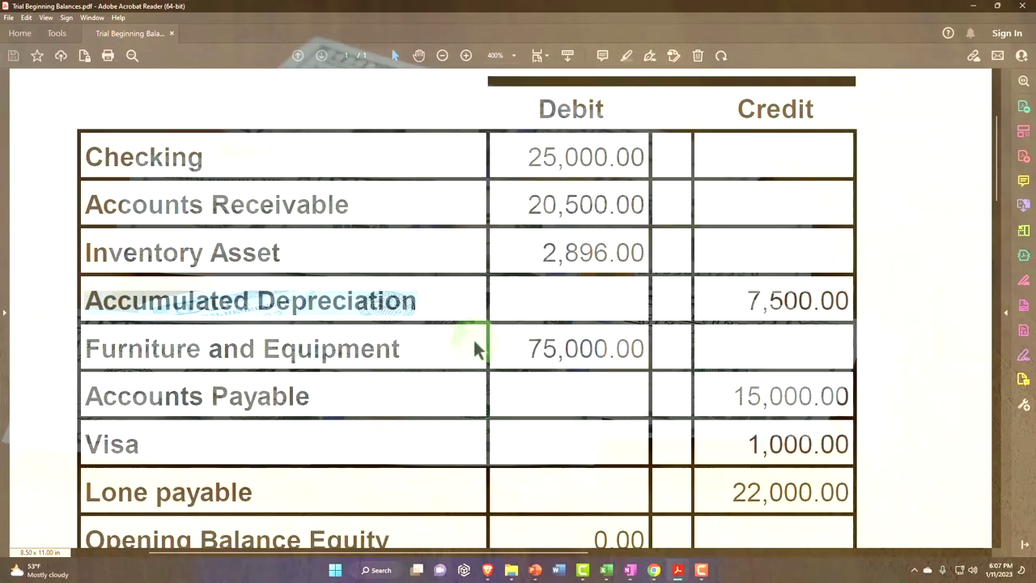
scroll(473, 340, down, 1)
scroll(495, 372, down, 2)
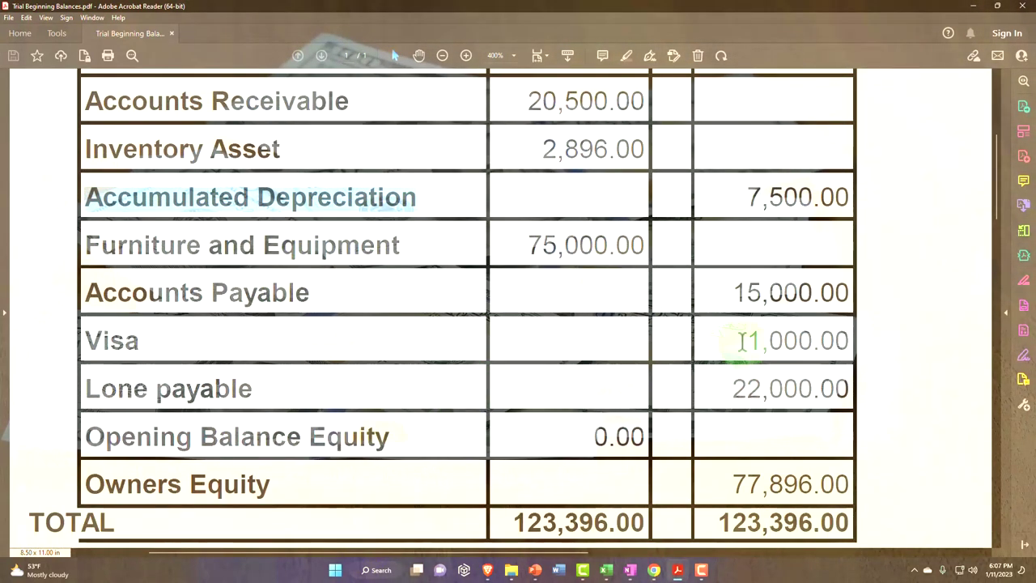
scroll(741, 340, up, 1)
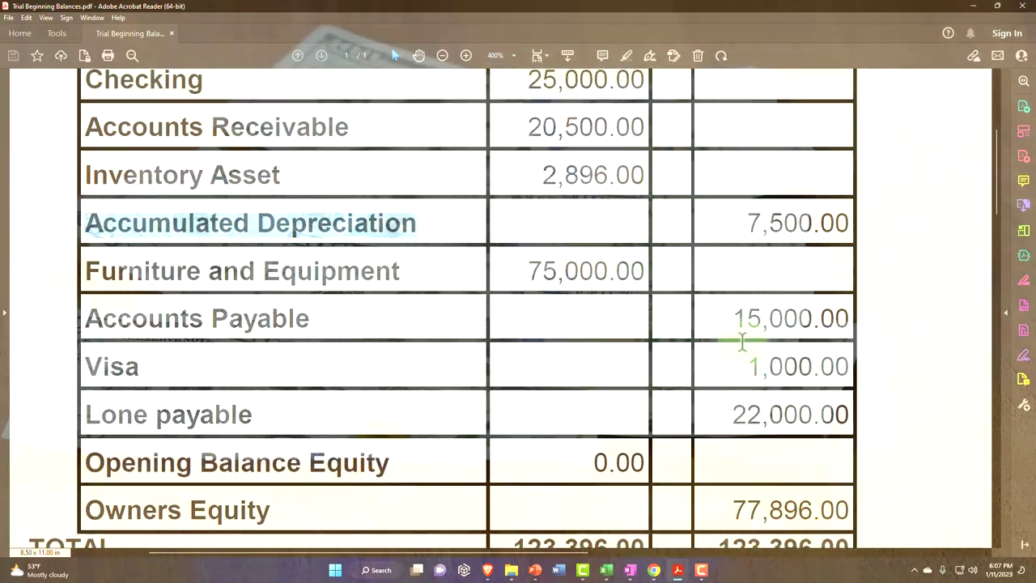
scroll(741, 340, up, 2)
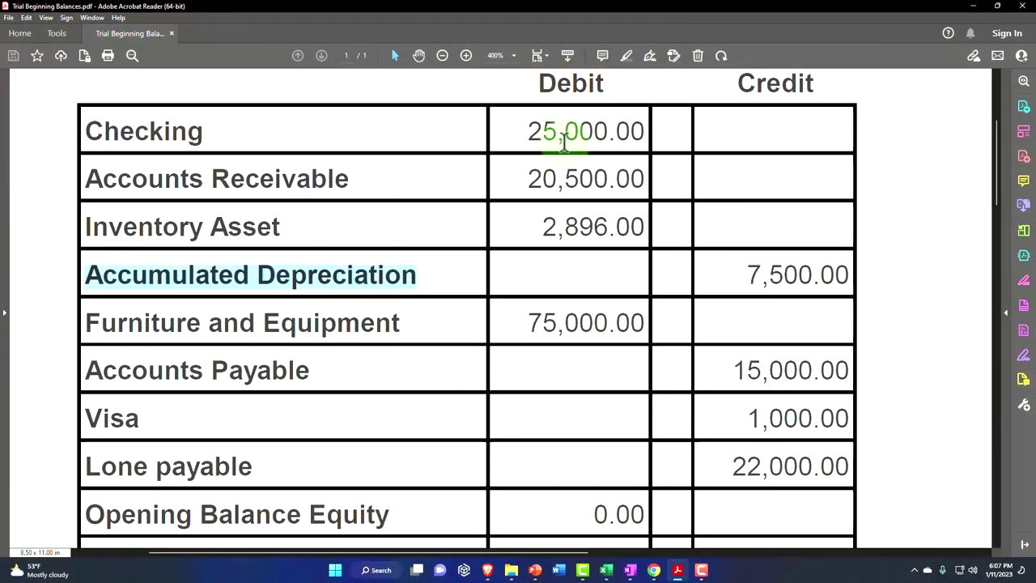
scroll(565, 348, down, 1)
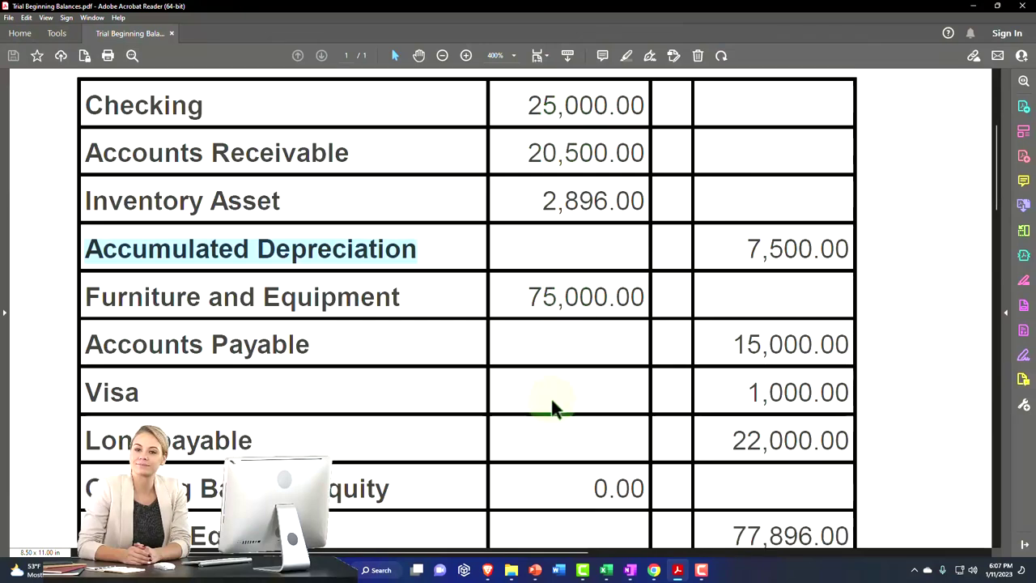
click(678, 571)
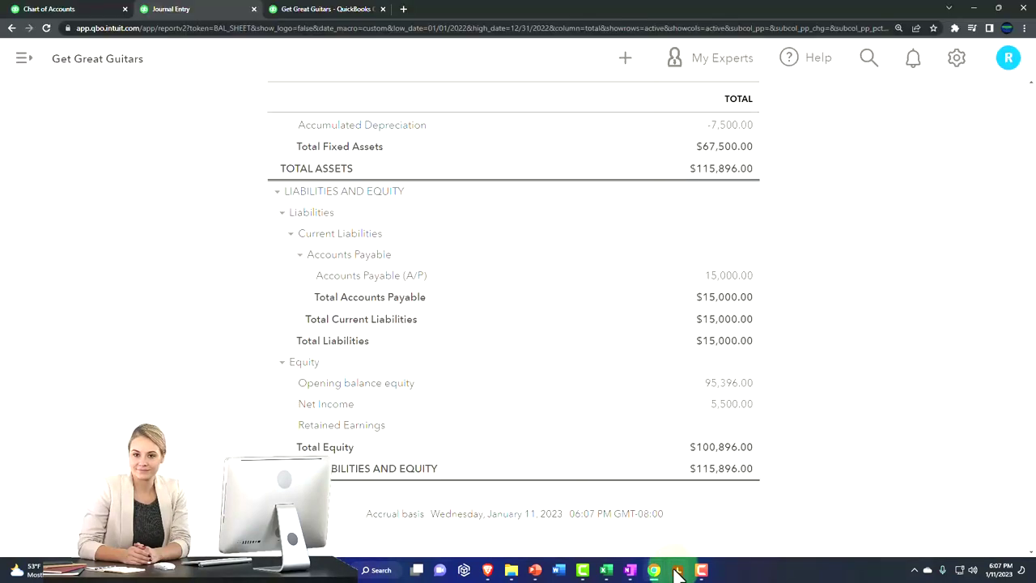
Review the liability and equity accounts in the chart of accounts for any that match the remaining trial balance lines.
click(85, 10)
scroll(308, 431, down, 5)
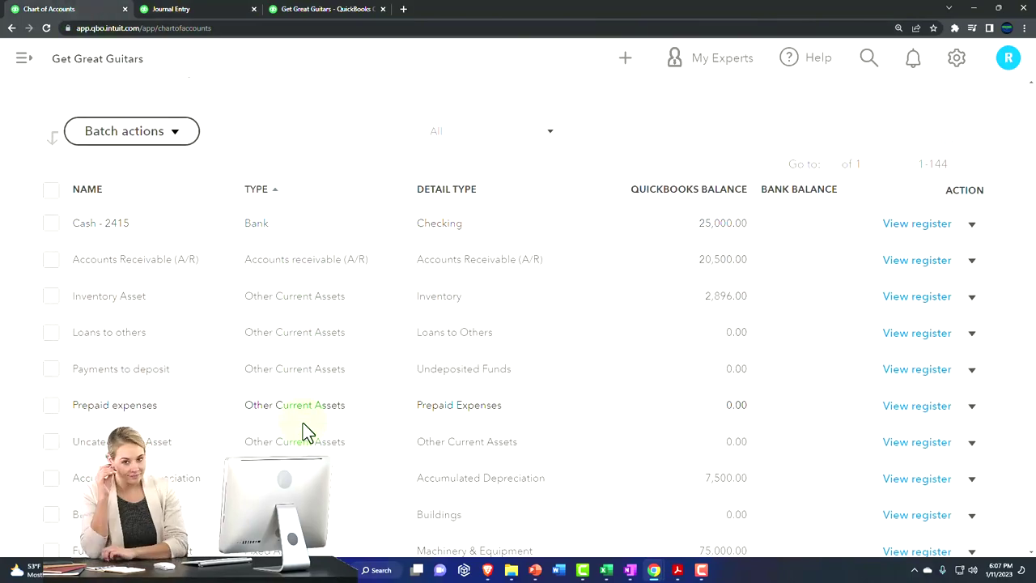
scroll(303, 423, down, 4)
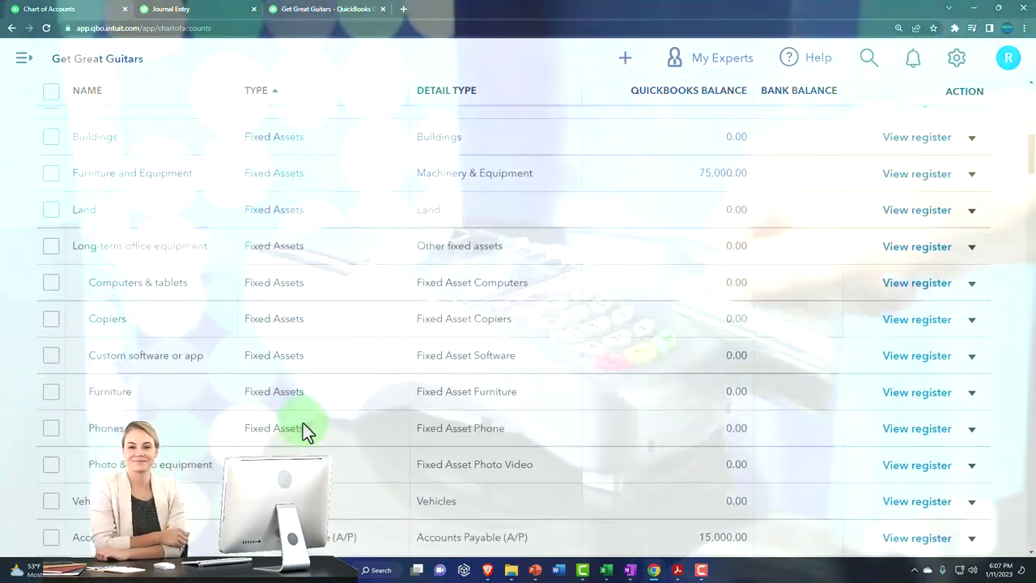
scroll(303, 422, down, 1)
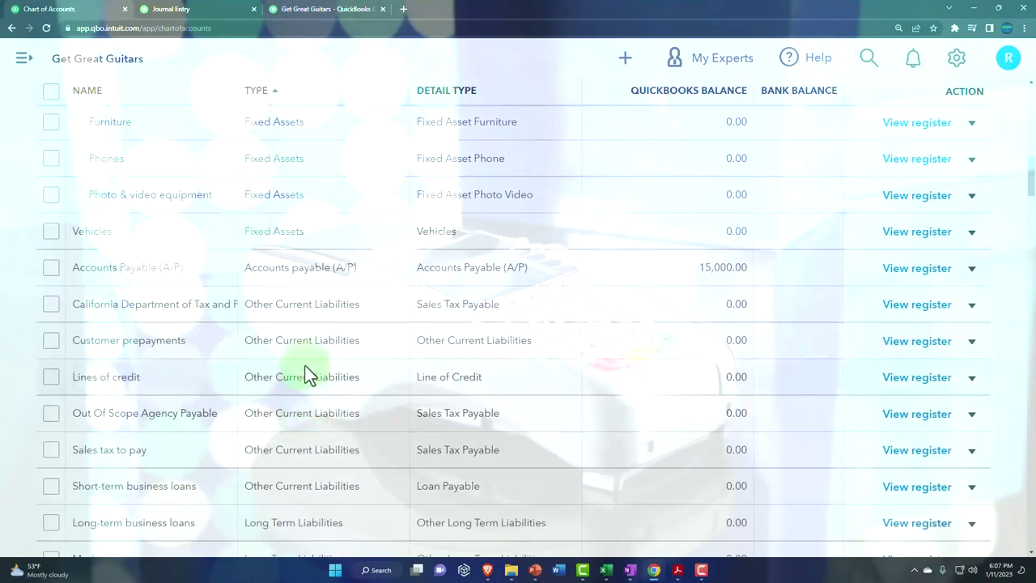
scroll(307, 326, down, 1)
scroll(306, 319, down, 2)
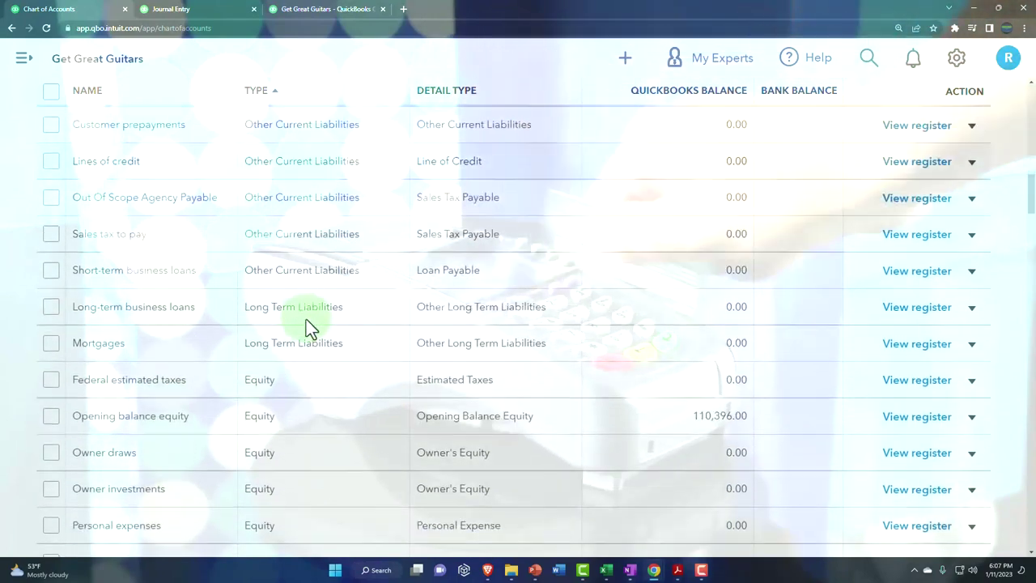
scroll(324, 434, down, 3)
scroll(324, 434, up, 7)
scroll(335, 440, up, 8)
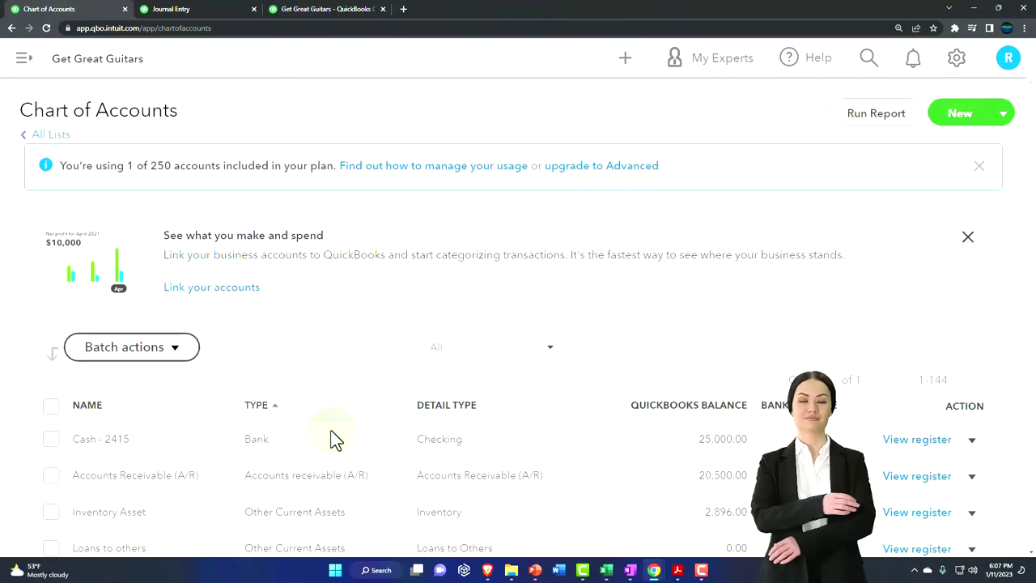
Start a new account and look through the liability categories it can be saved under.
click(947, 131)
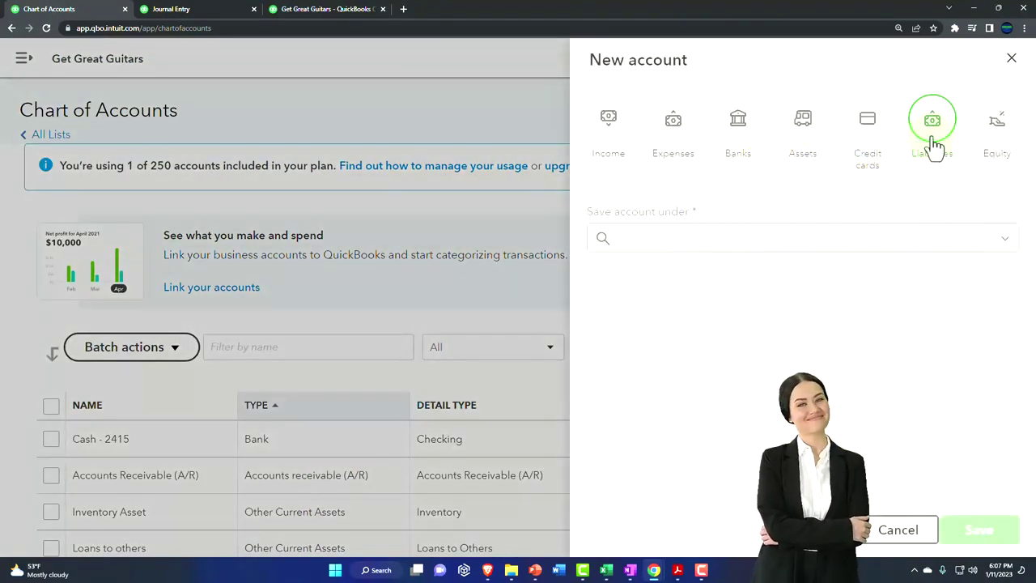
click(933, 142)
click(1000, 242)
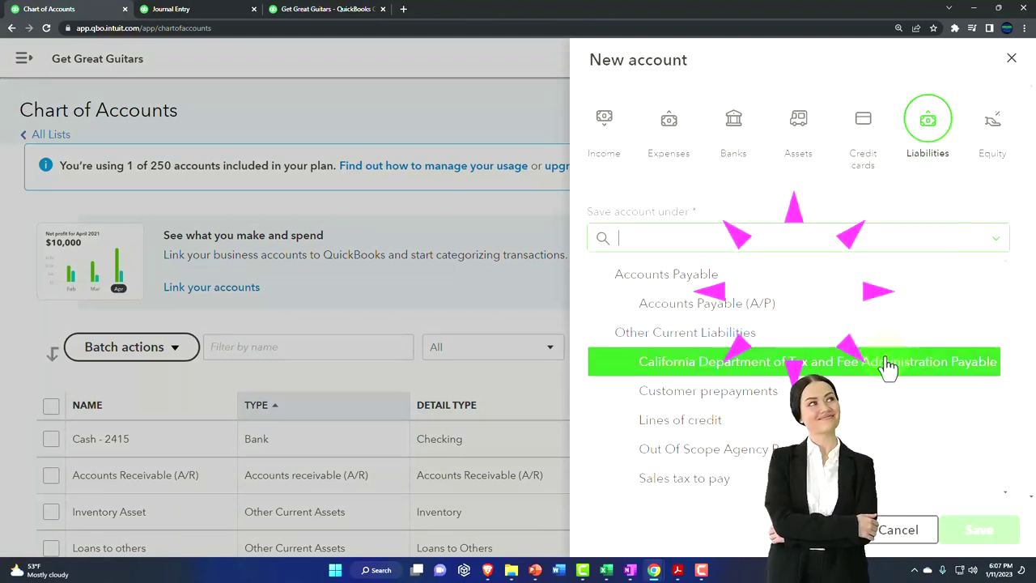
scroll(888, 366, down, 3)
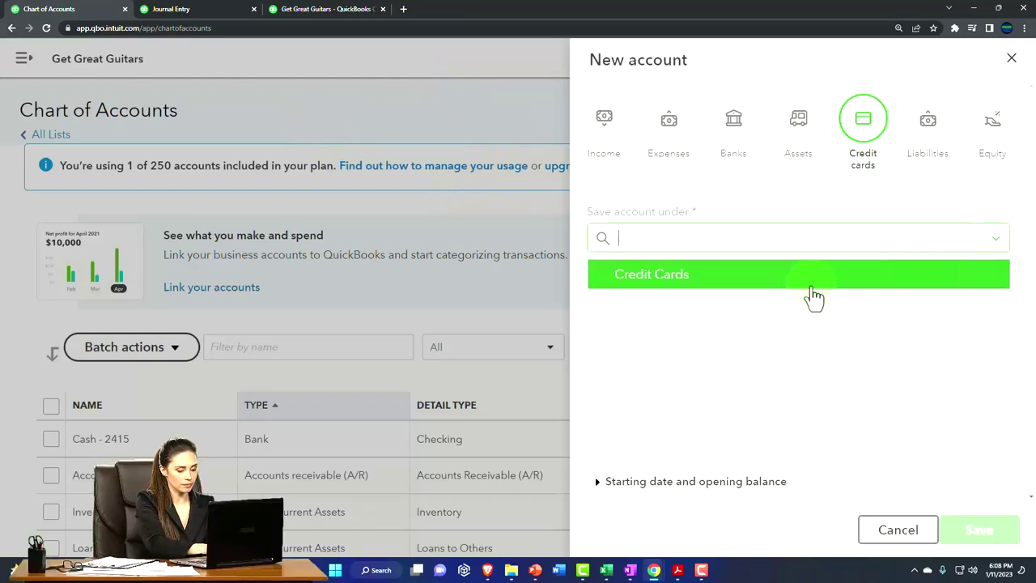
Save the new account under Credit Cards with tax form section Credit Card, name it Visa, and check its trial balance amount.
click(670, 290)
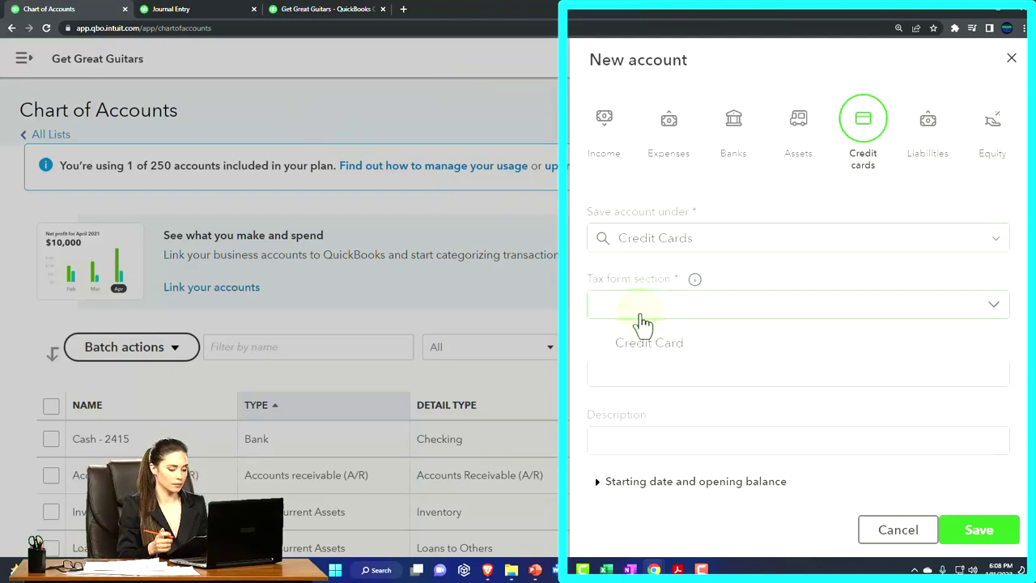
click(654, 347)
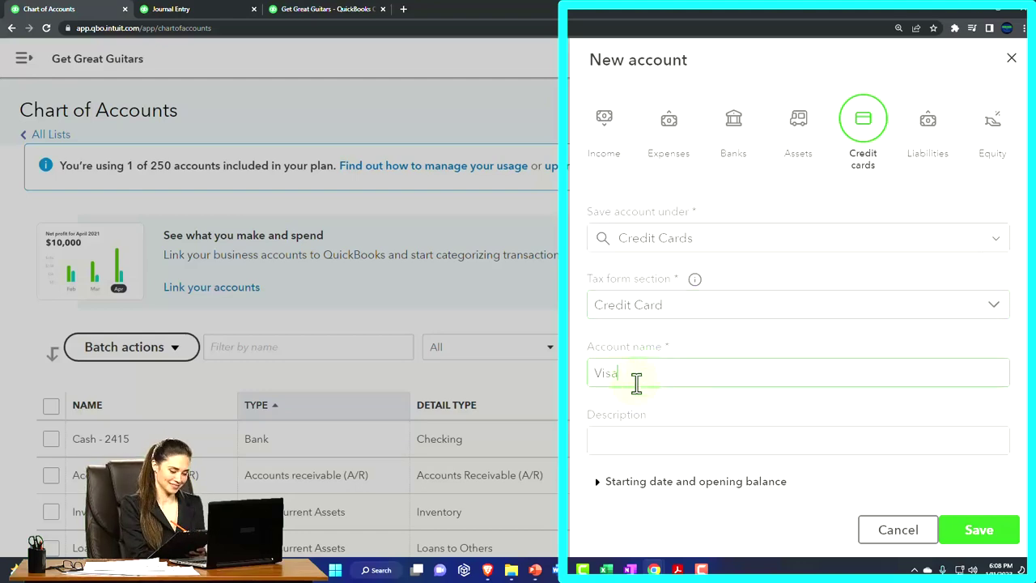
click(678, 570)
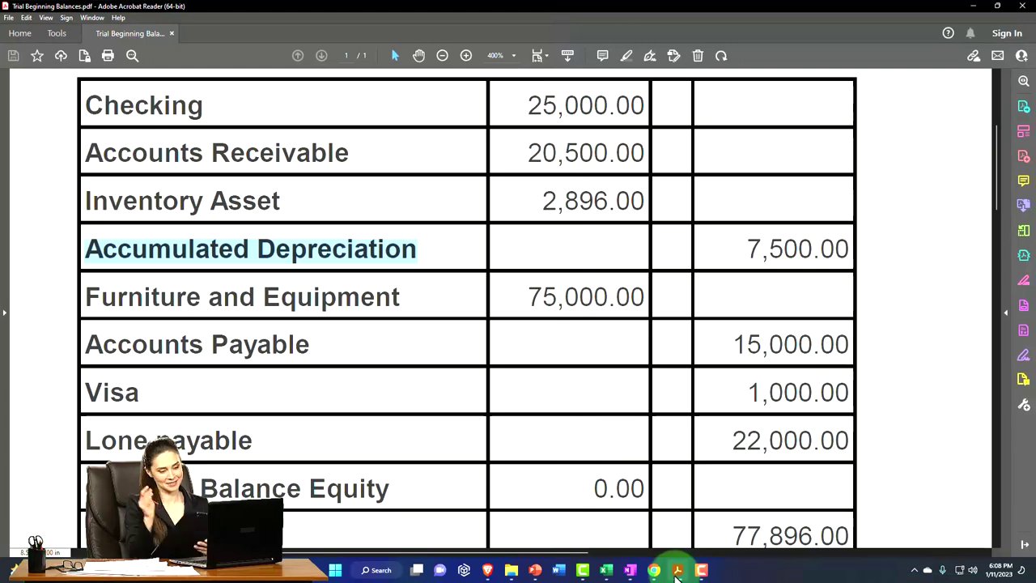
click(679, 570)
Set the Visa account's starting date to Other date with a start date of 12/31/2022.
scroll(716, 412, down, 1)
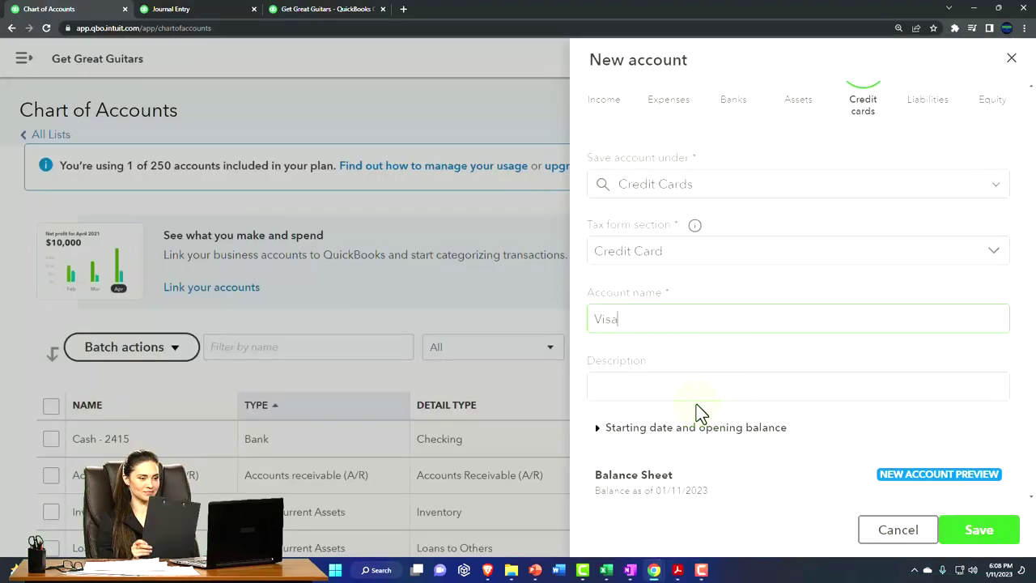
scroll(648, 388, down, 1)
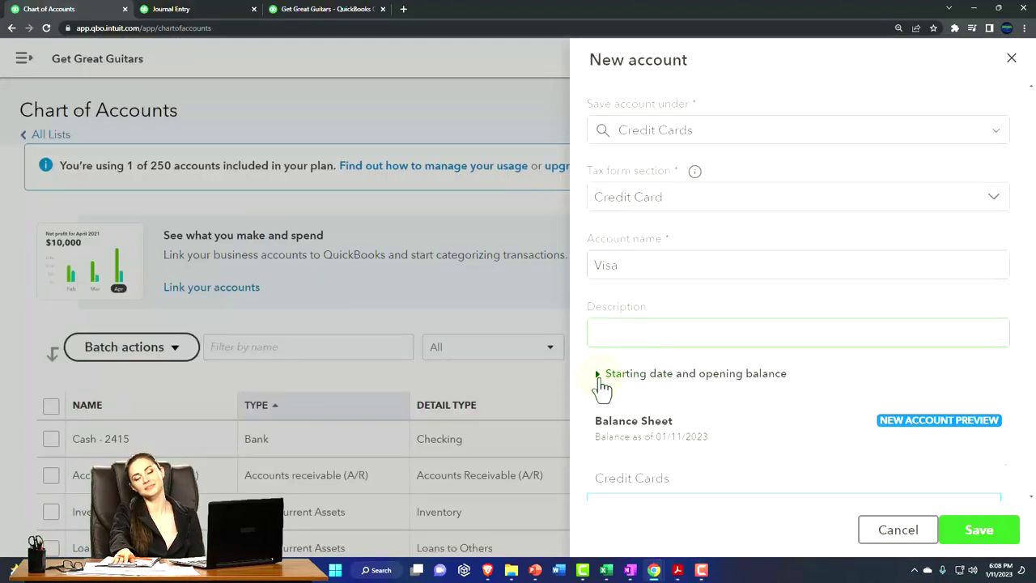
click(600, 380)
click(798, 450)
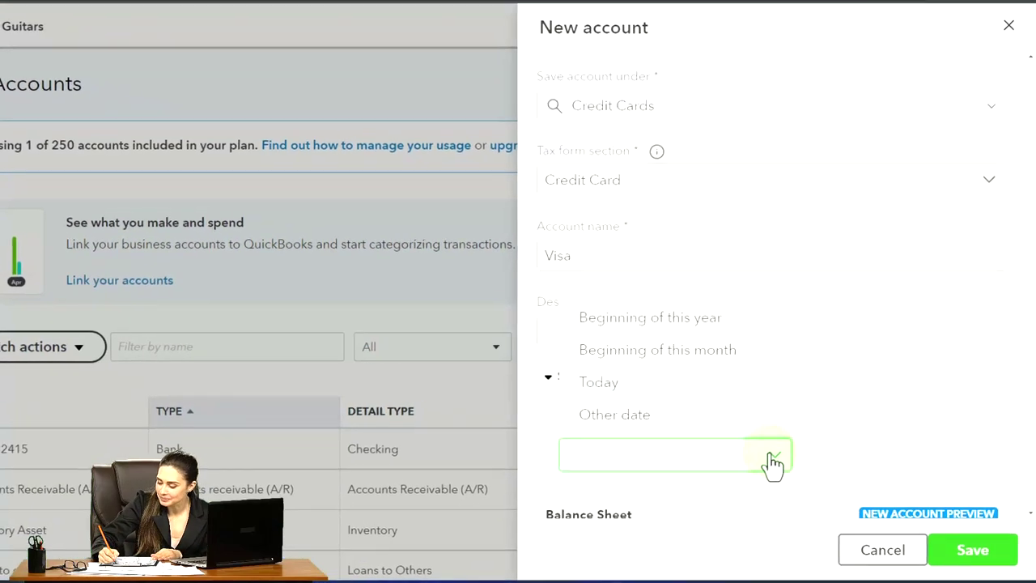
click(615, 415)
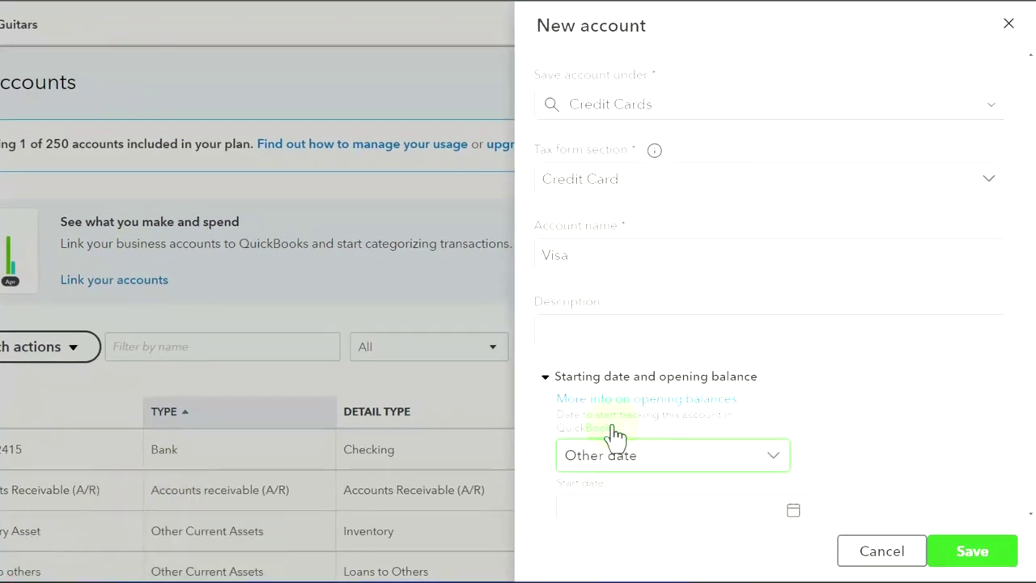
scroll(694, 411, down, 3)
click(793, 330)
click(582, 373)
click(752, 530)
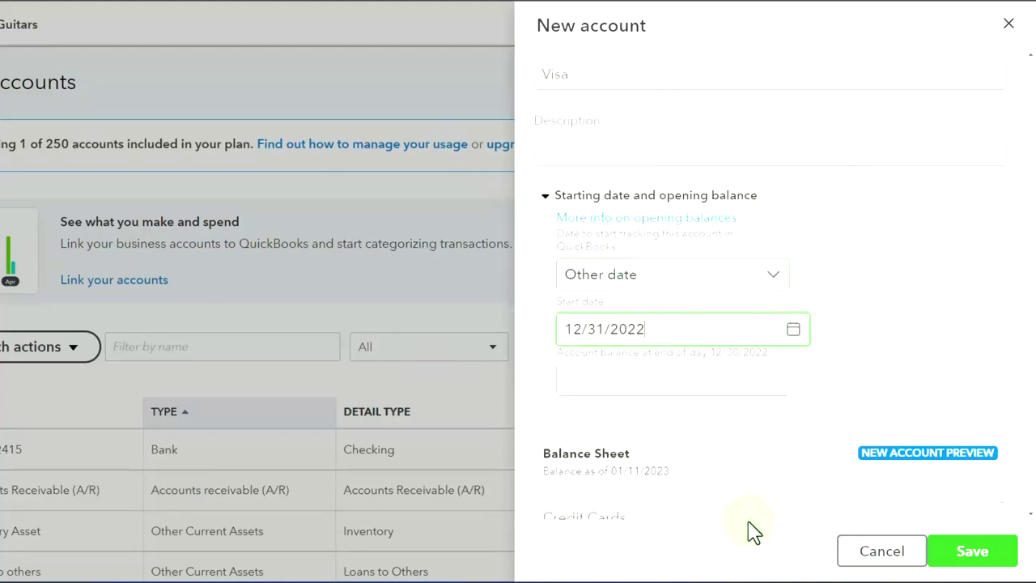
Check the Visa amount in the trial balance PDF, enter 1000 as the new account's opening balance, and save the account.
click(608, 382)
click(677, 569)
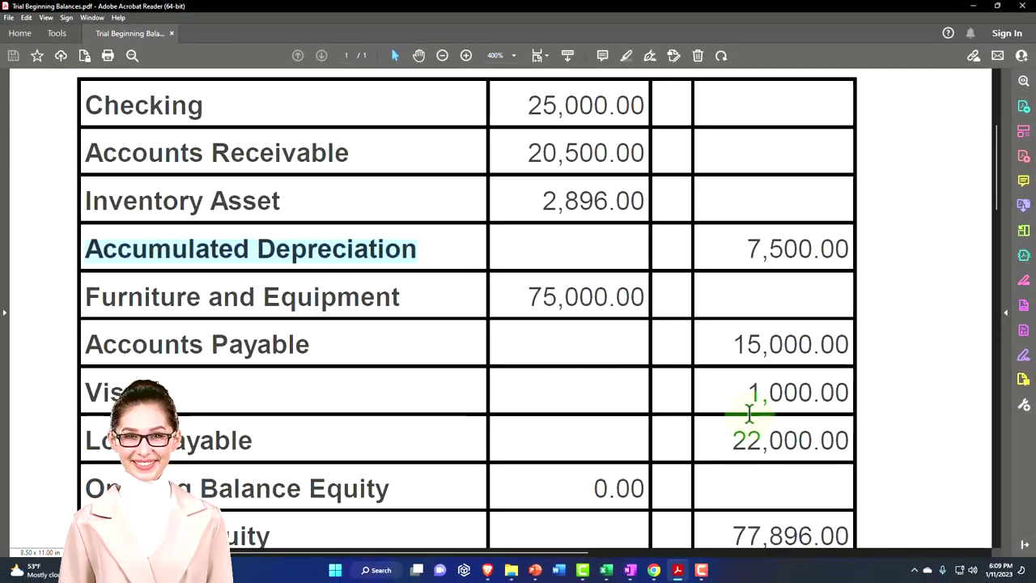
click(678, 571)
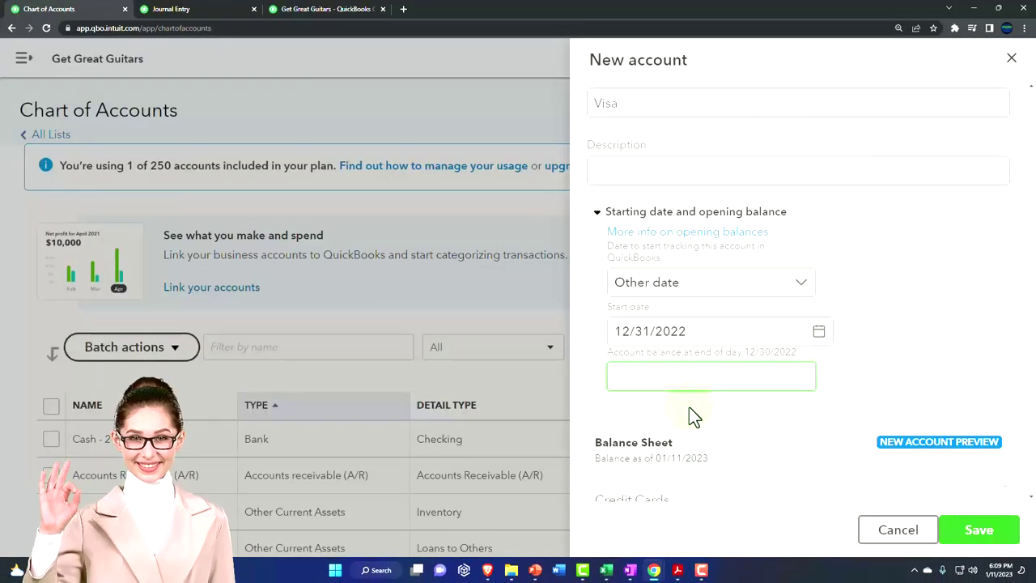
text(1000)
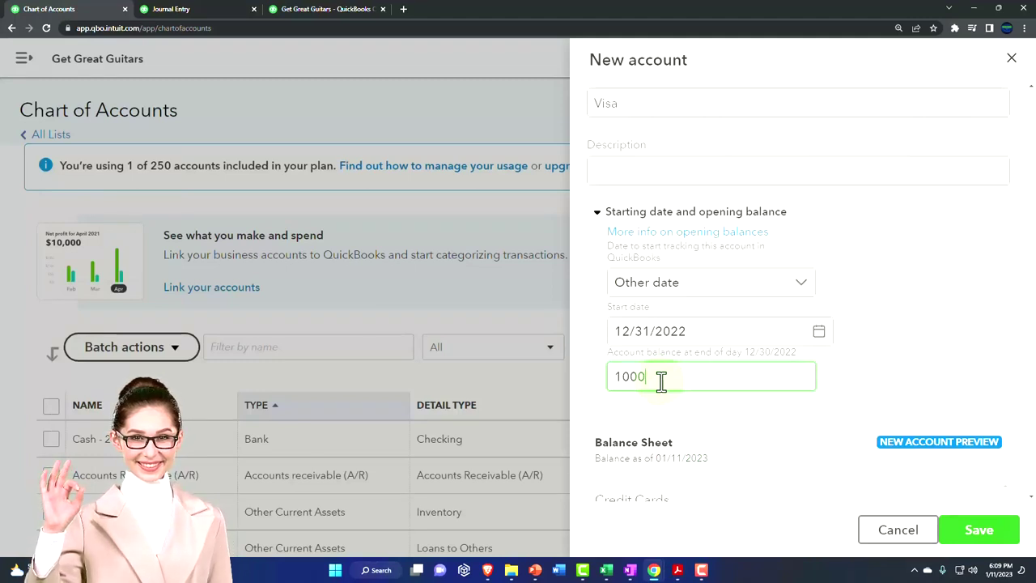
key(Tab)
scroll(720, 409, down, 2)
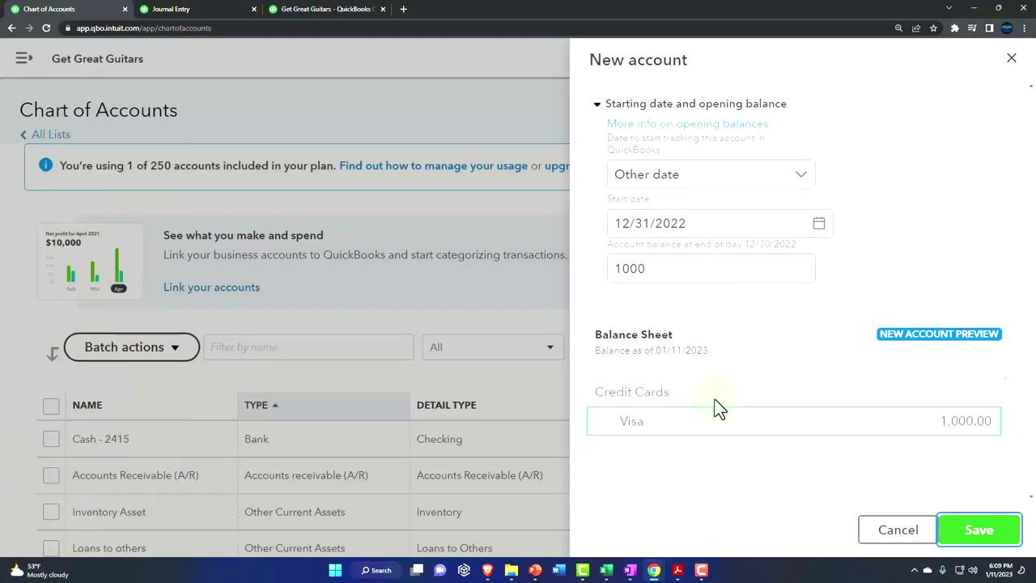
click(974, 532)
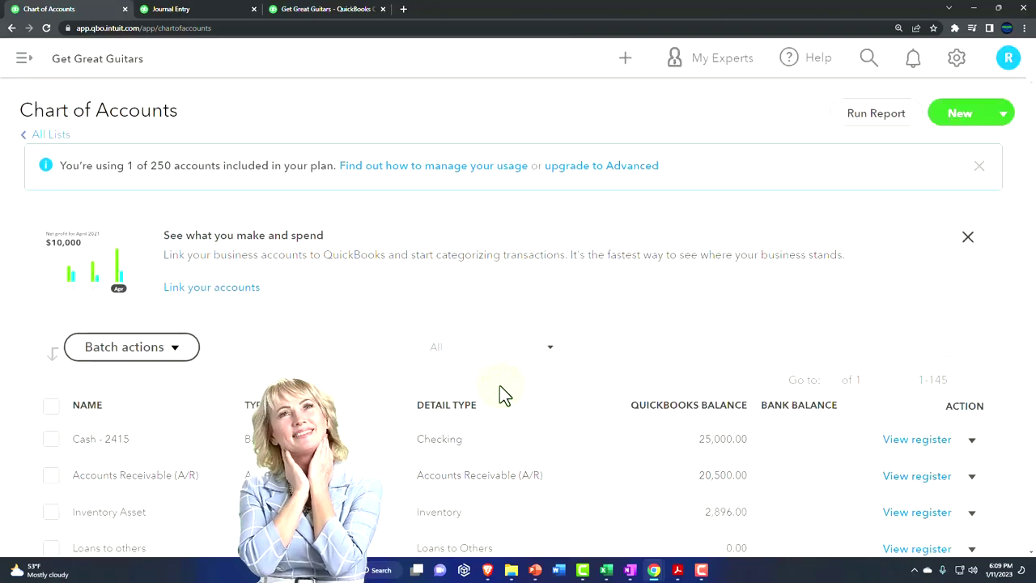
Check the new Visa account in the chart of accounts and under Credit Cards on the refreshed 12/31/2022 balance sheet.
scroll(499, 395, down, 3)
scroll(500, 395, down, 7)
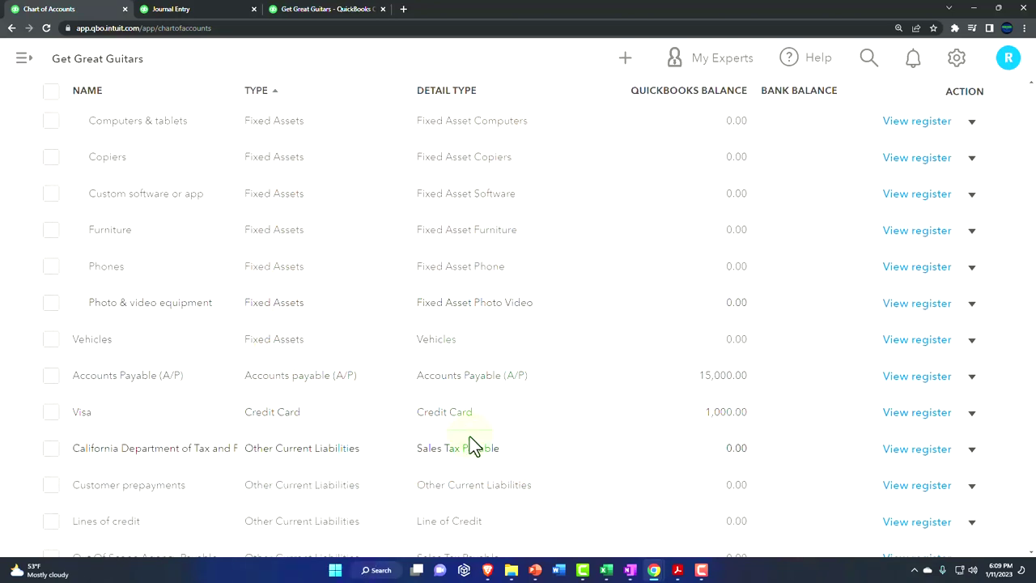
click(203, 9)
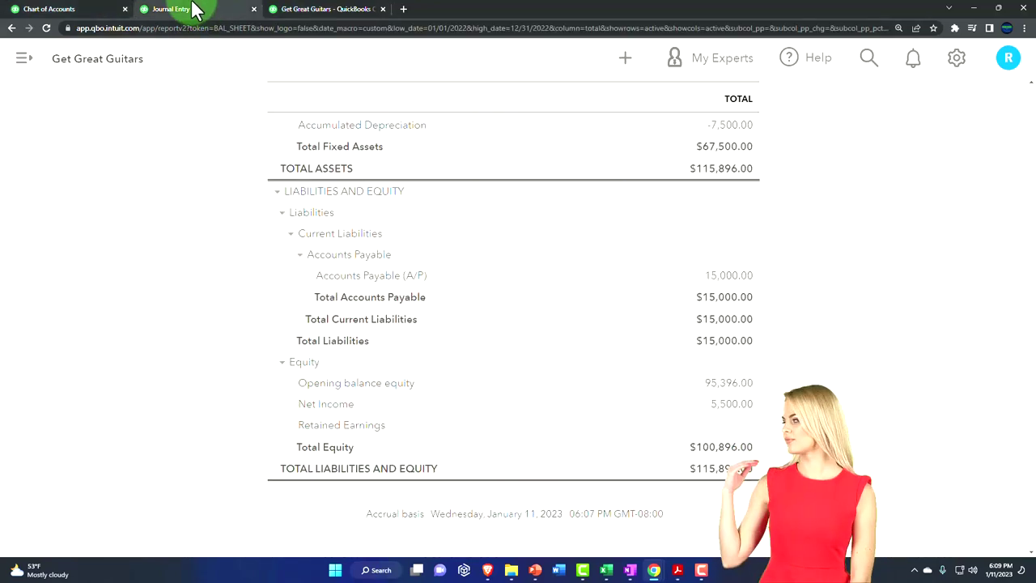
scroll(312, 166, up, 7)
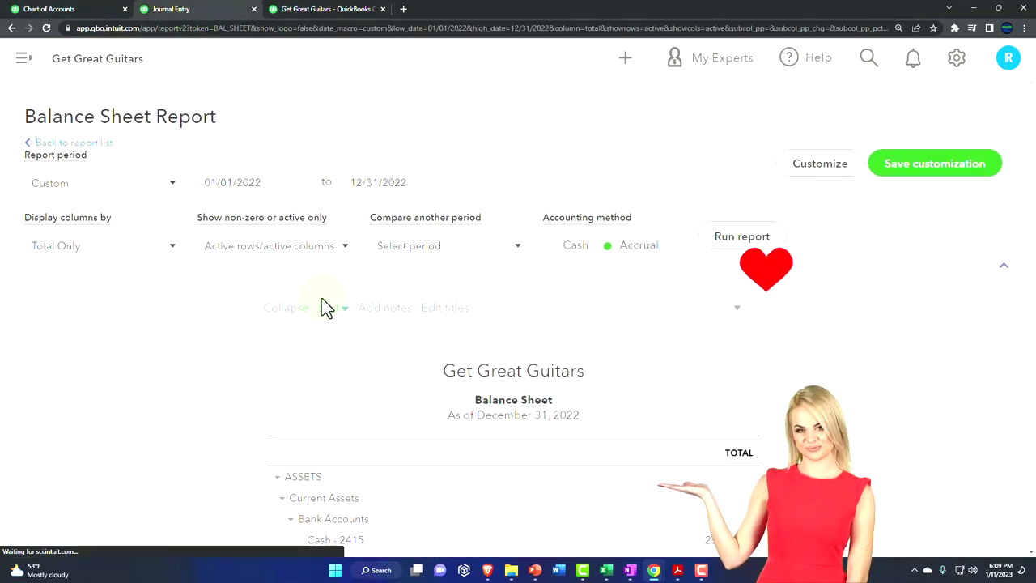
scroll(271, 373, down, 3)
key(ctrl+plus)
scroll(212, 362, down, 3)
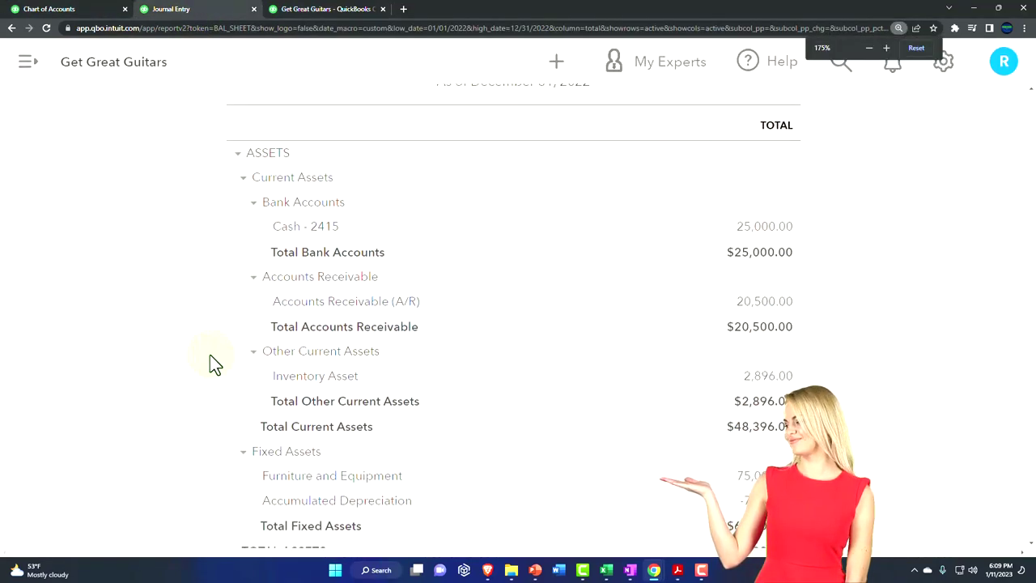
scroll(212, 362, down, 3)
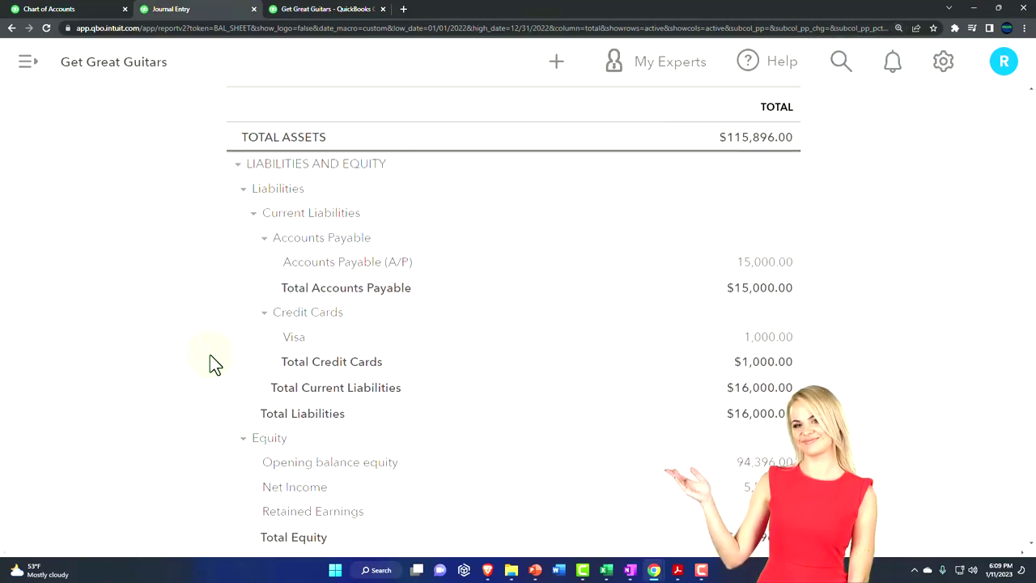
Drill down from the Visa balance to its opening balance expense, examine the offsetting category, and return to the balance sheet.
click(764, 340)
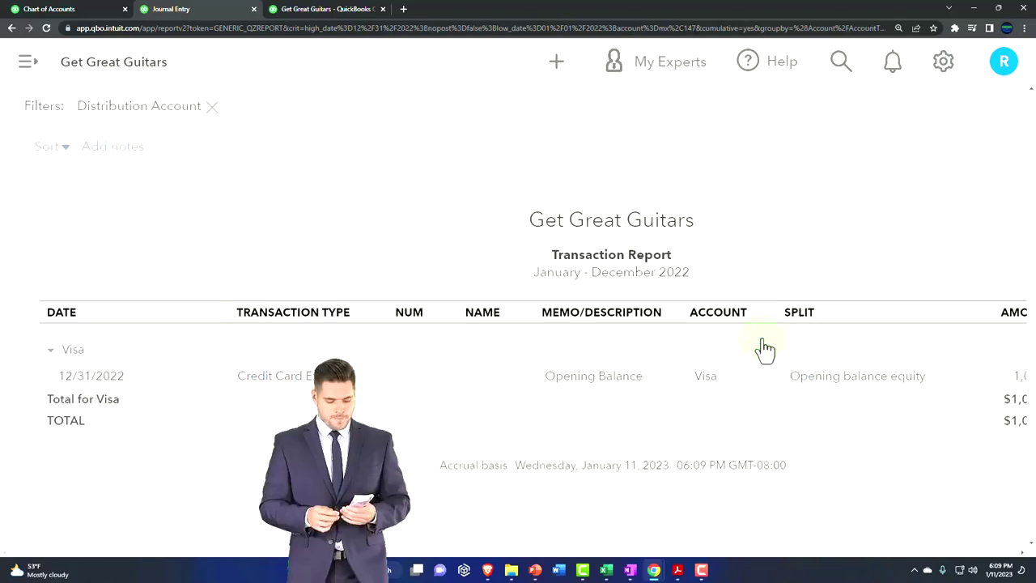
key(ctrl+minus)
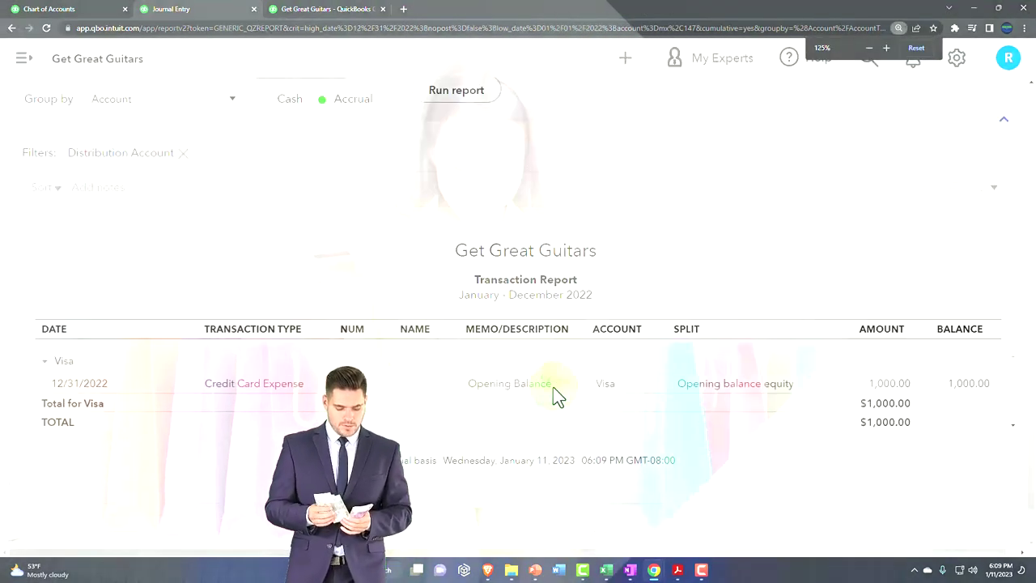
key(ctrl+plus)
scroll(527, 435, down, 1)
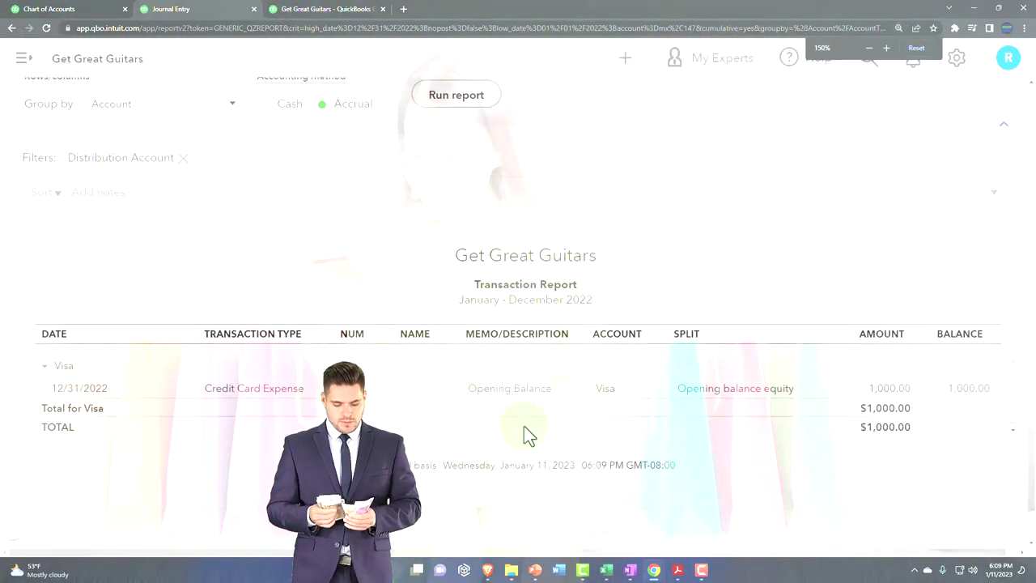
click(881, 397)
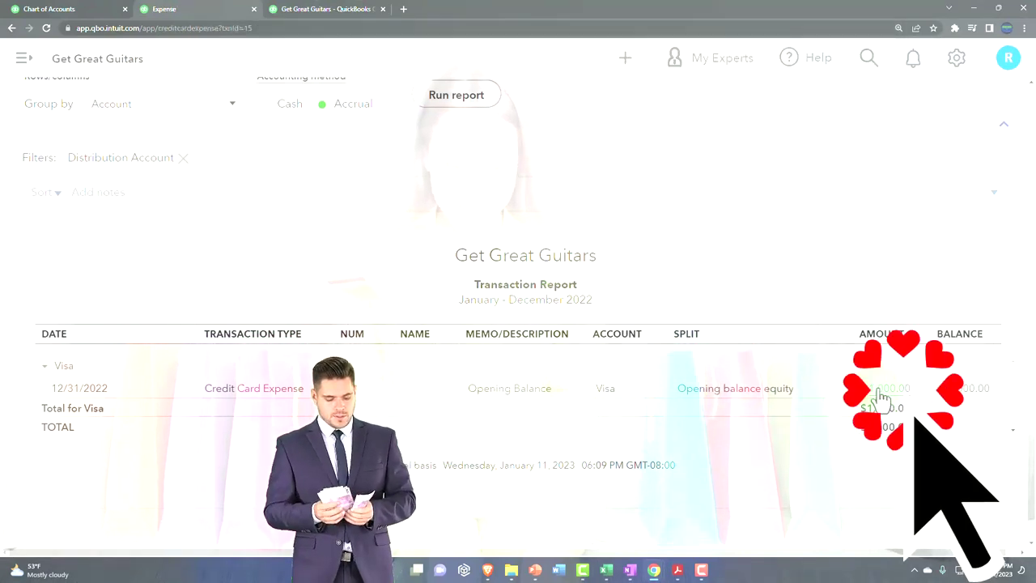
scroll(699, 393, down, 1)
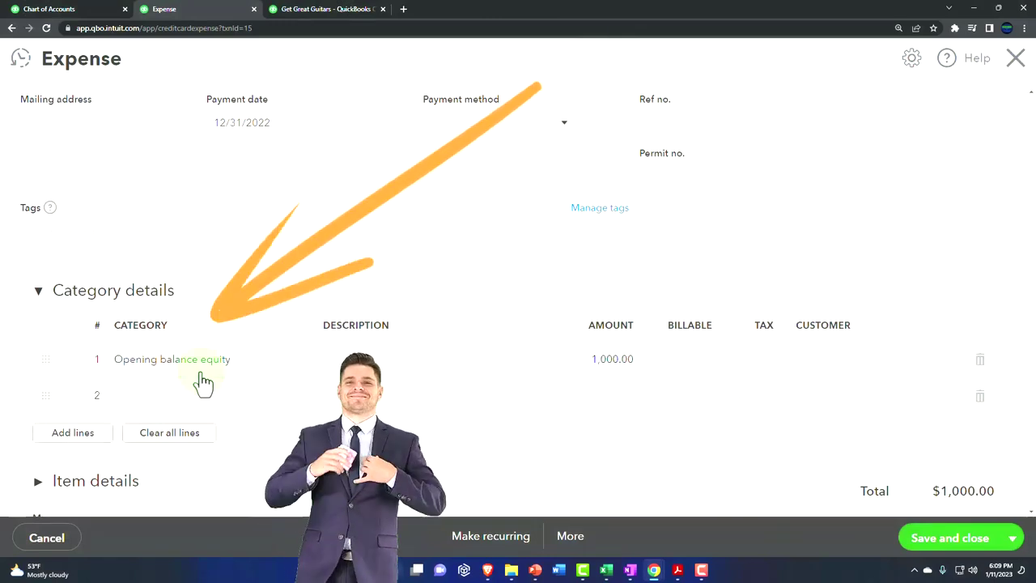
click(1016, 58)
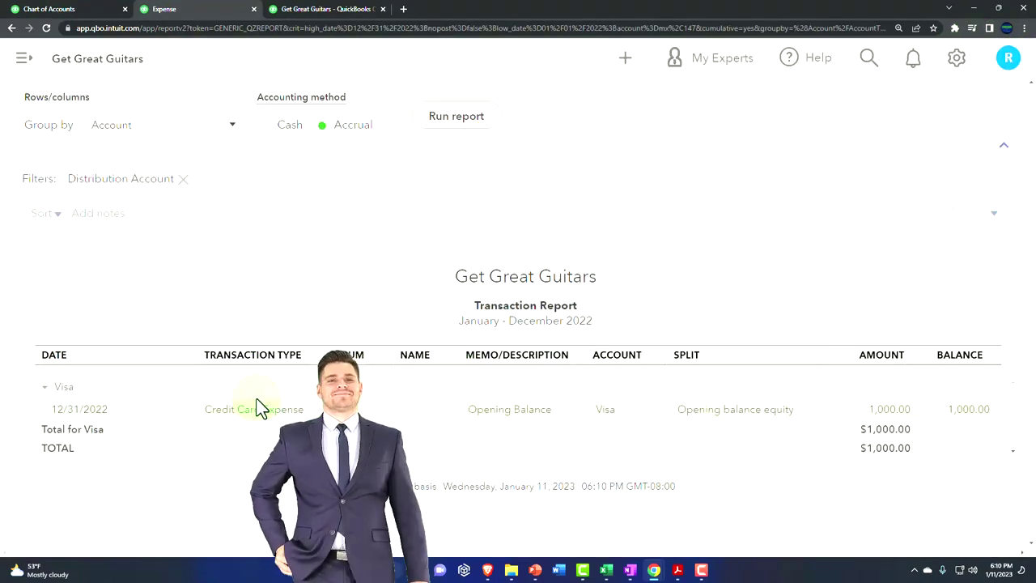
scroll(259, 409, up, 2)
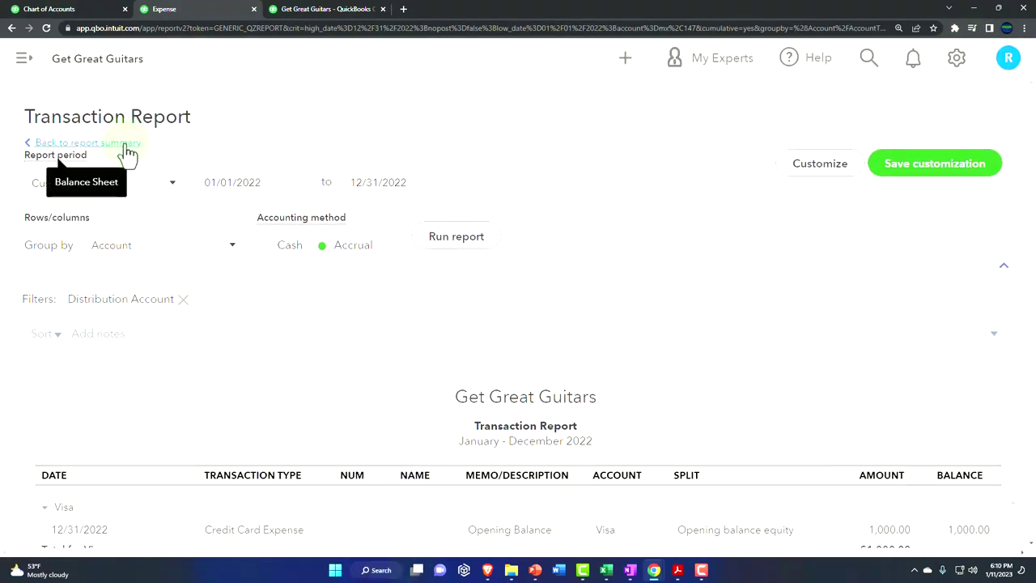
click(126, 144)
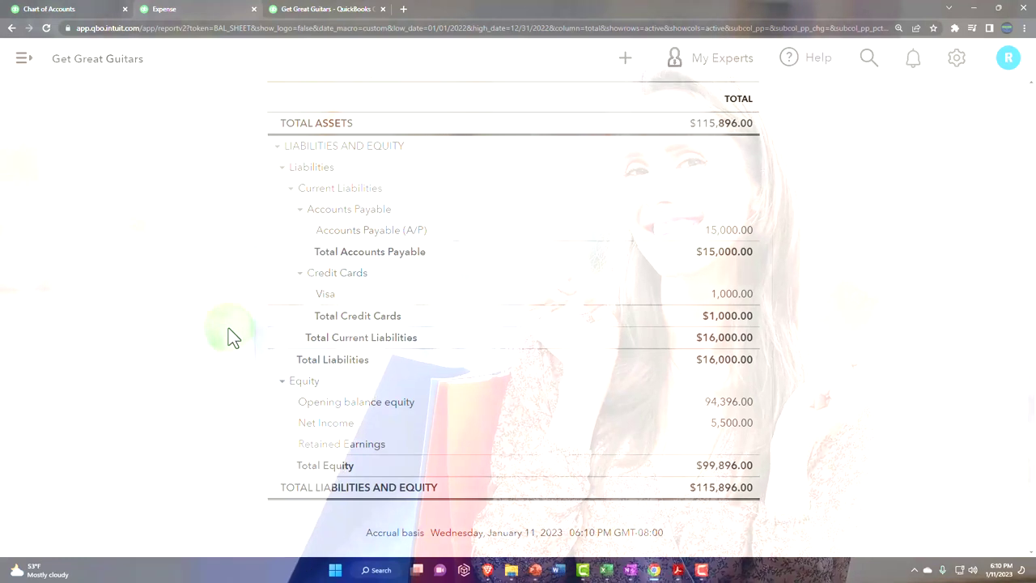
Review the balance sheet and examine the transactions behind Opening balance equity, returning to the report summary.
scroll(229, 336, up, 5)
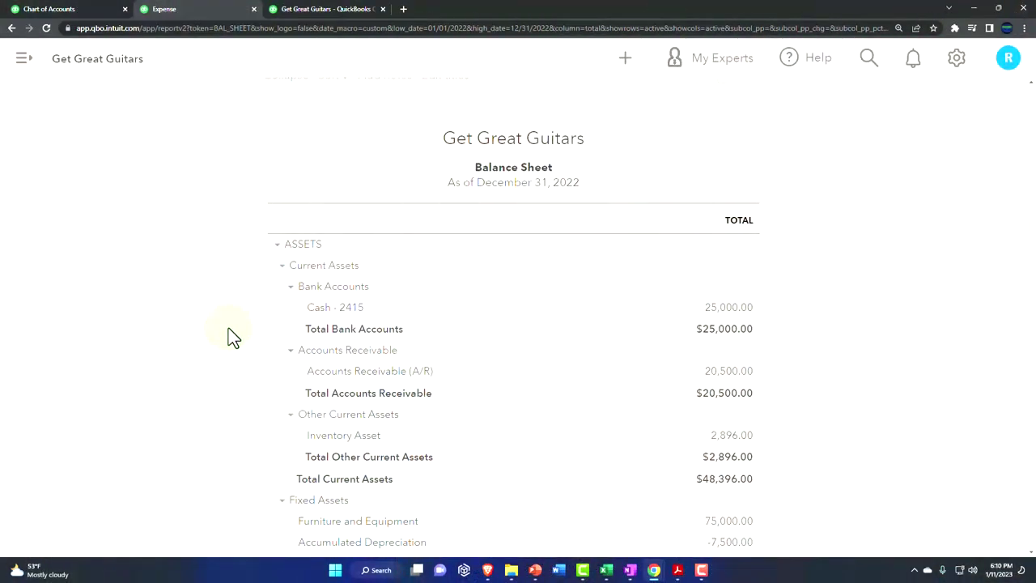
scroll(230, 336, down, 3)
scroll(230, 336, down, 3)
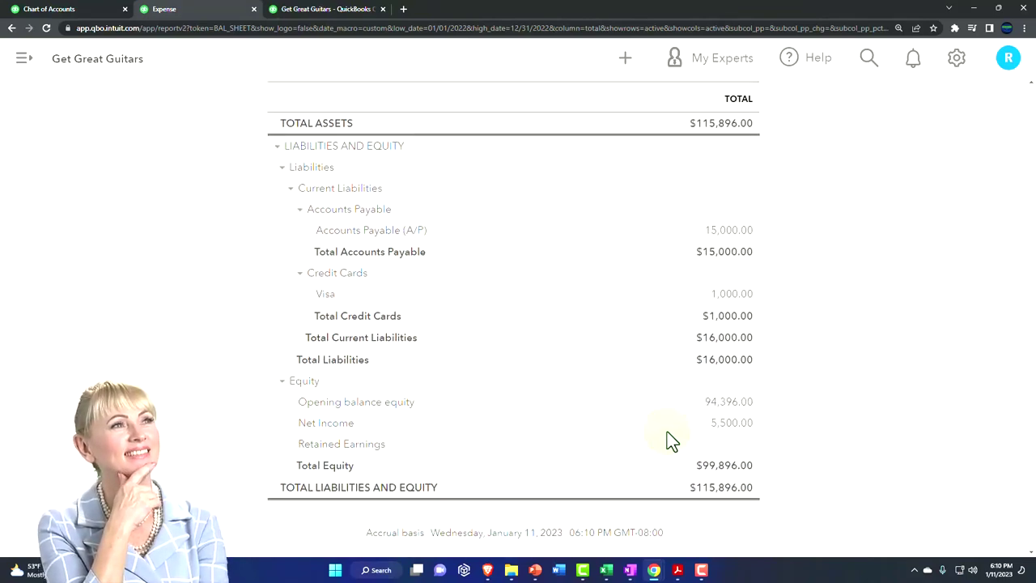
click(730, 403)
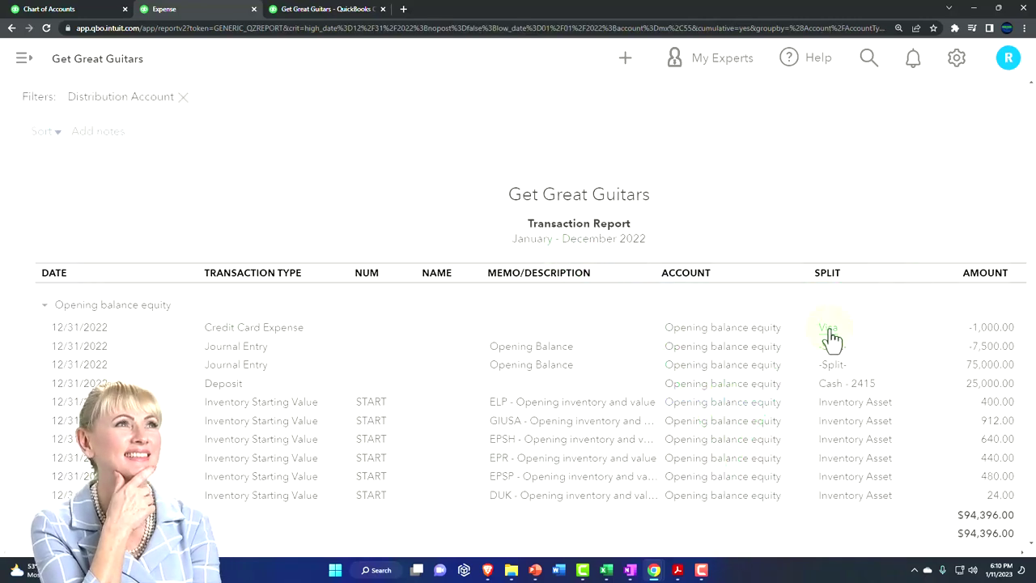
scroll(203, 359, up, 3)
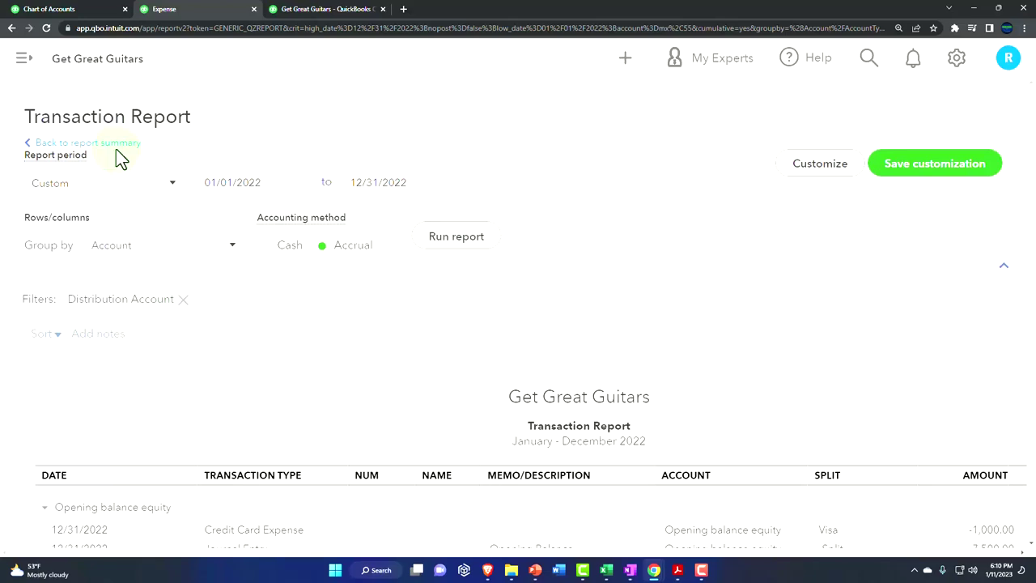
click(117, 149)
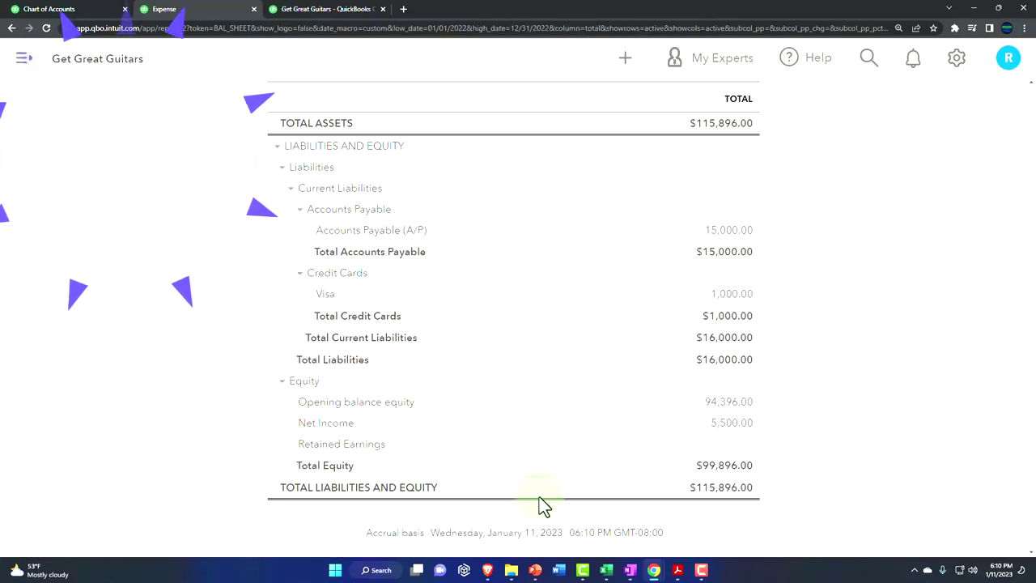
Look up the loan payable line in the trial balance PDF and return to QuickBooks.
click(680, 571)
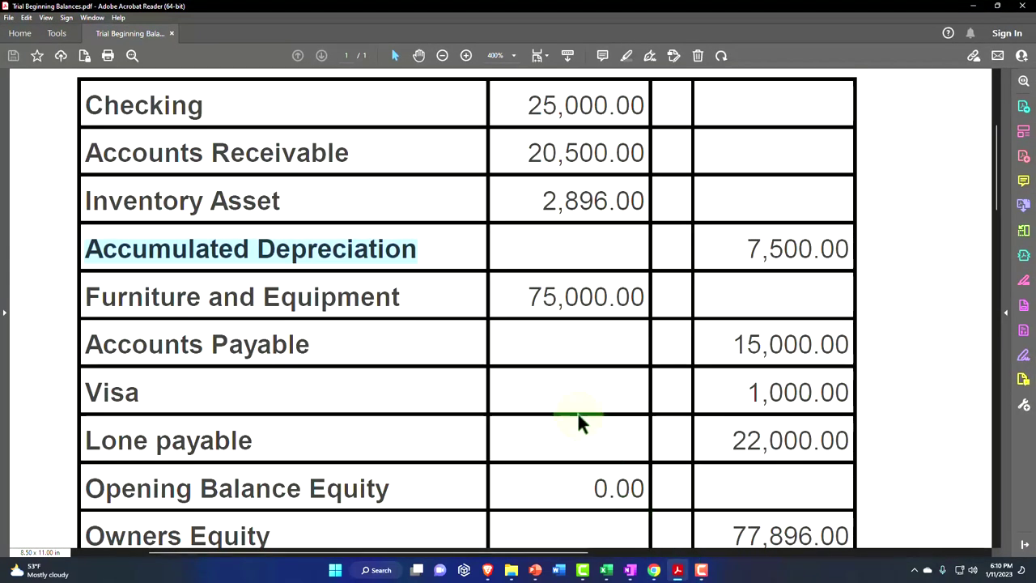
scroll(577, 413, down, 1)
scroll(475, 428, down, 1)
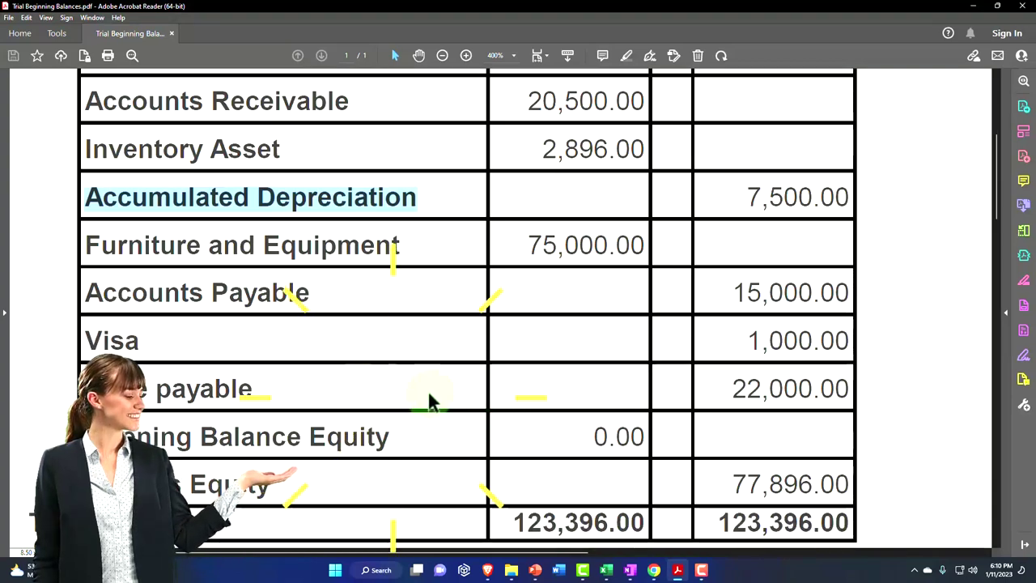
click(680, 572)
Find the Short-term business loans account in the chart of accounts and rename it Loan Payable.
click(78, 17)
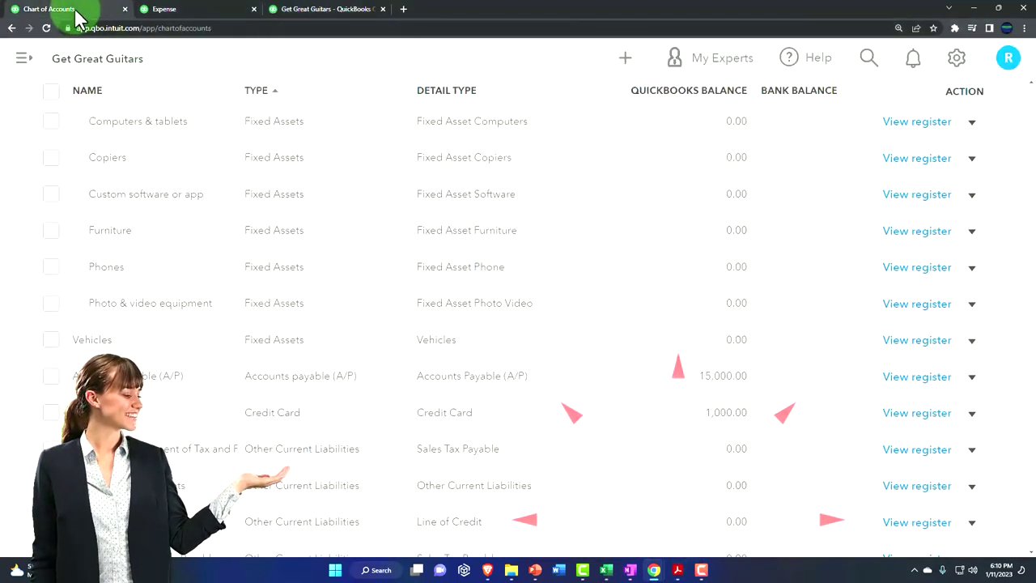
scroll(174, 282, down, 4)
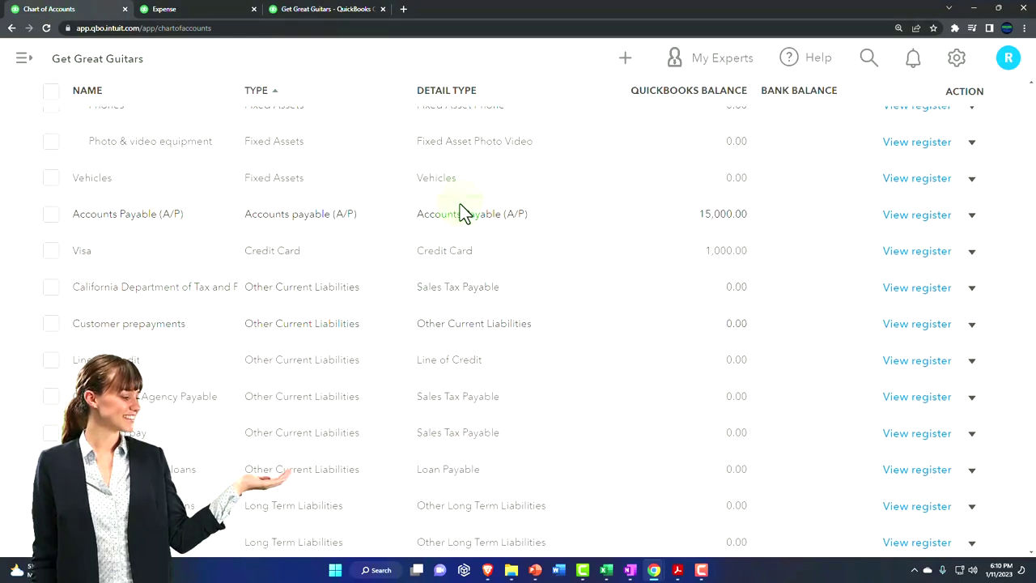
scroll(307, 305, down, 4)
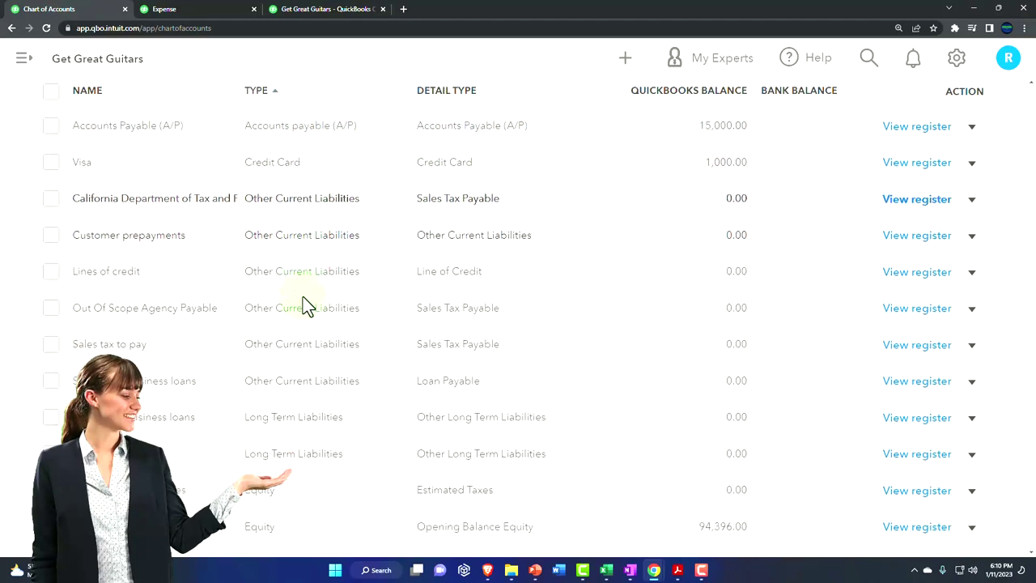
scroll(308, 328, up, 3)
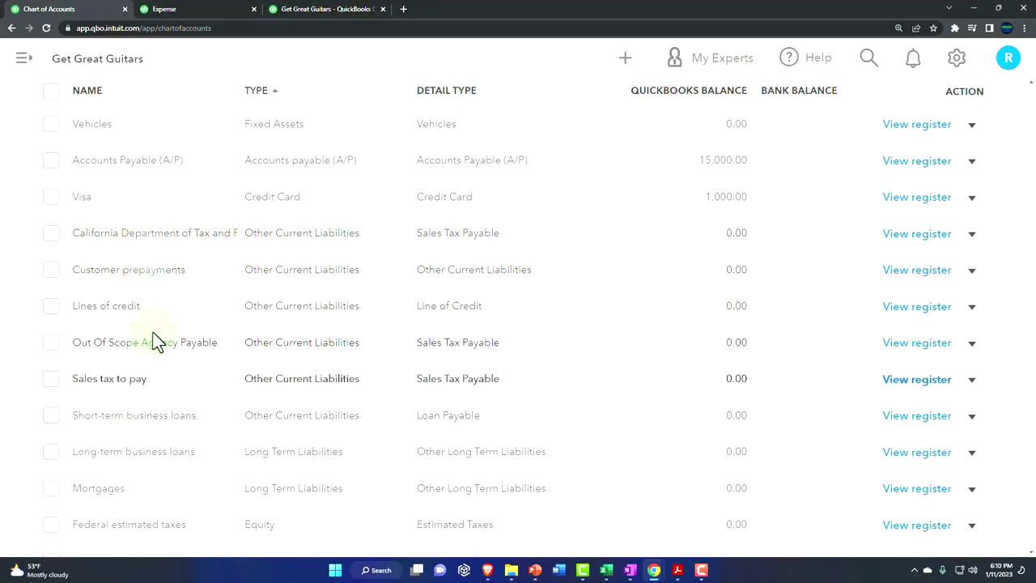
scroll(163, 454, down, 1)
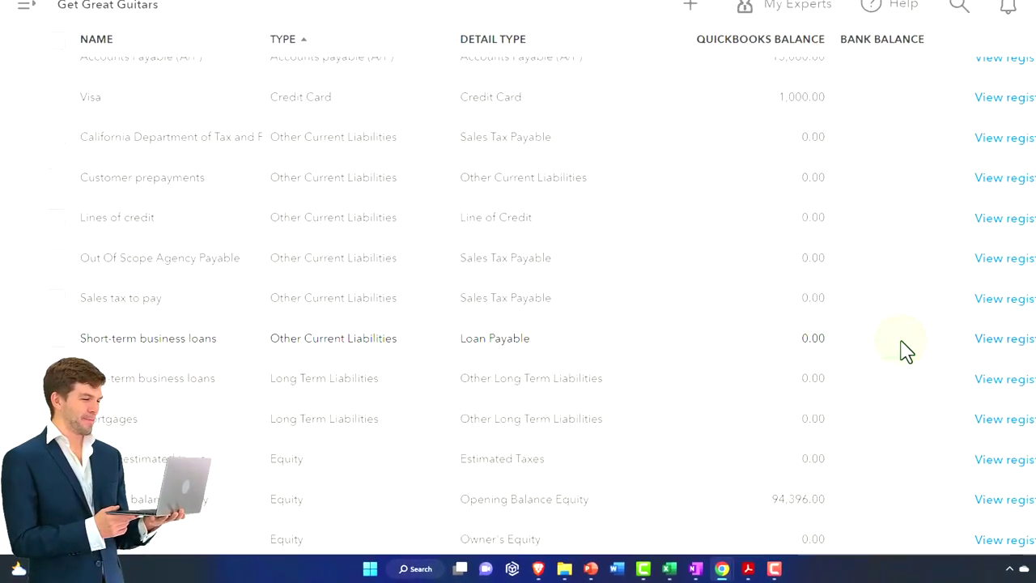
click(973, 364)
click(856, 392)
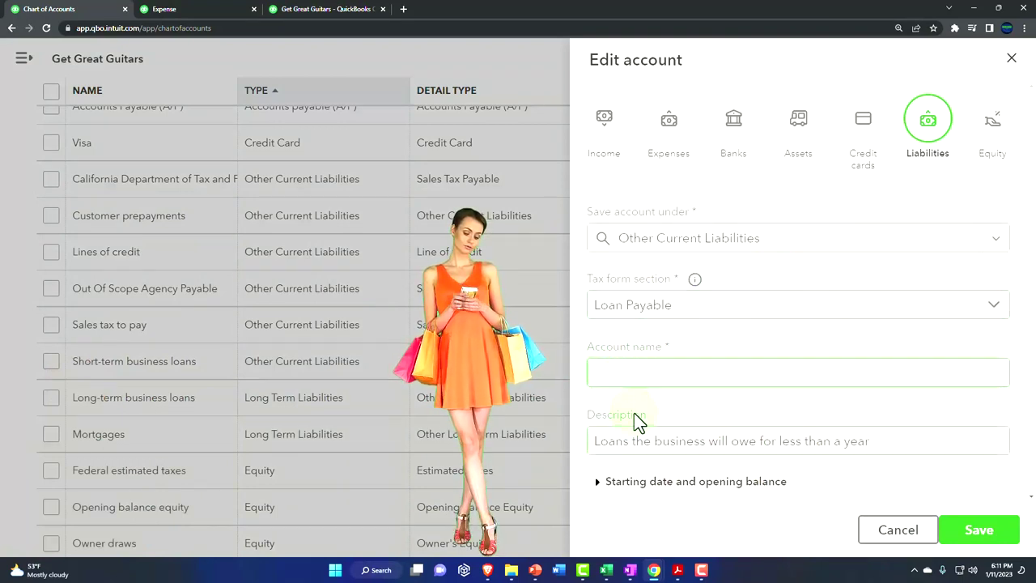
text(oan Payable)
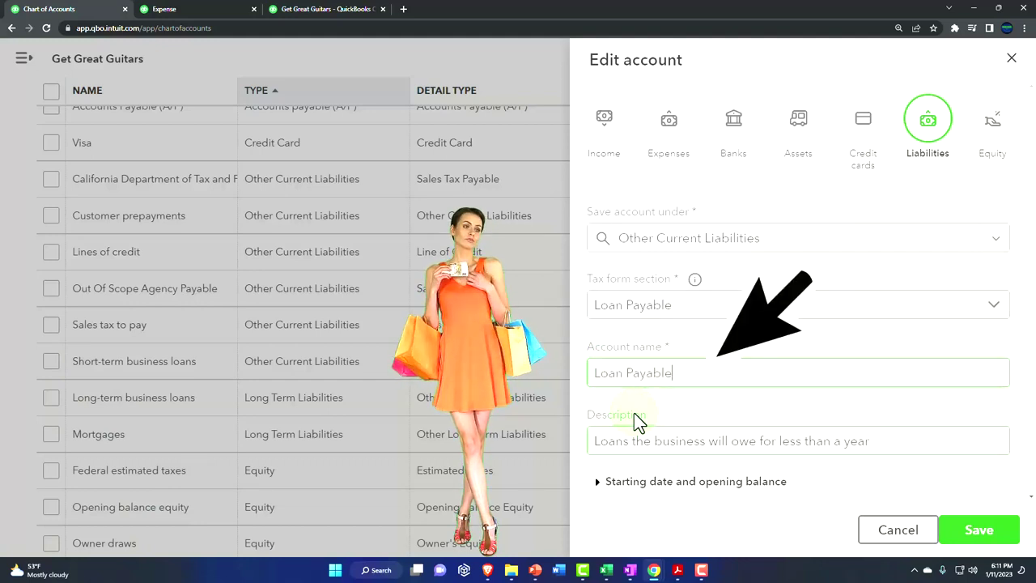
Review the Loan Payable account's classification and set its opening balance start date to the other date 12/31/2022.
scroll(713, 356, down, 3)
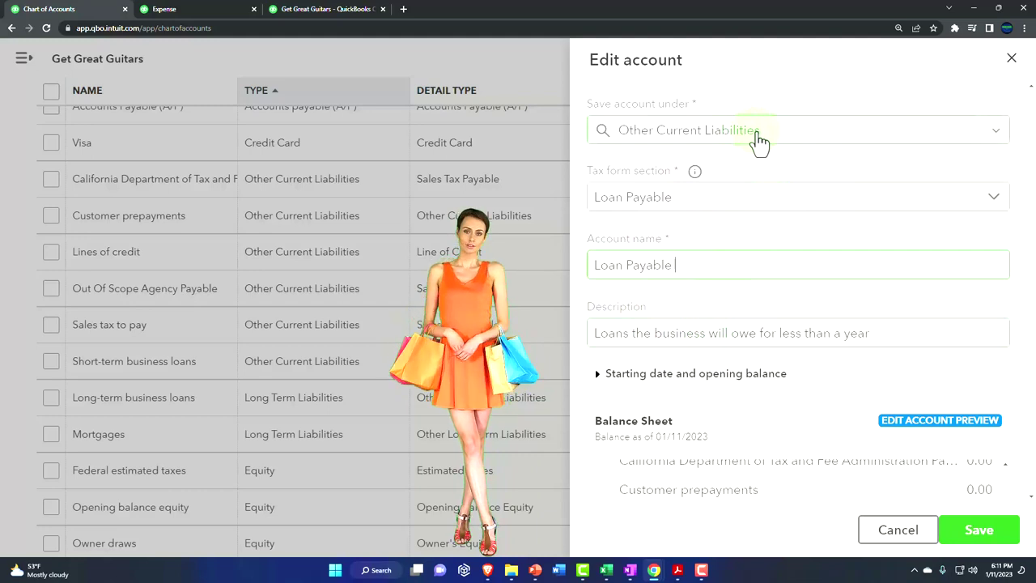
click(995, 203)
click(995, 202)
scroll(833, 370, down, 2)
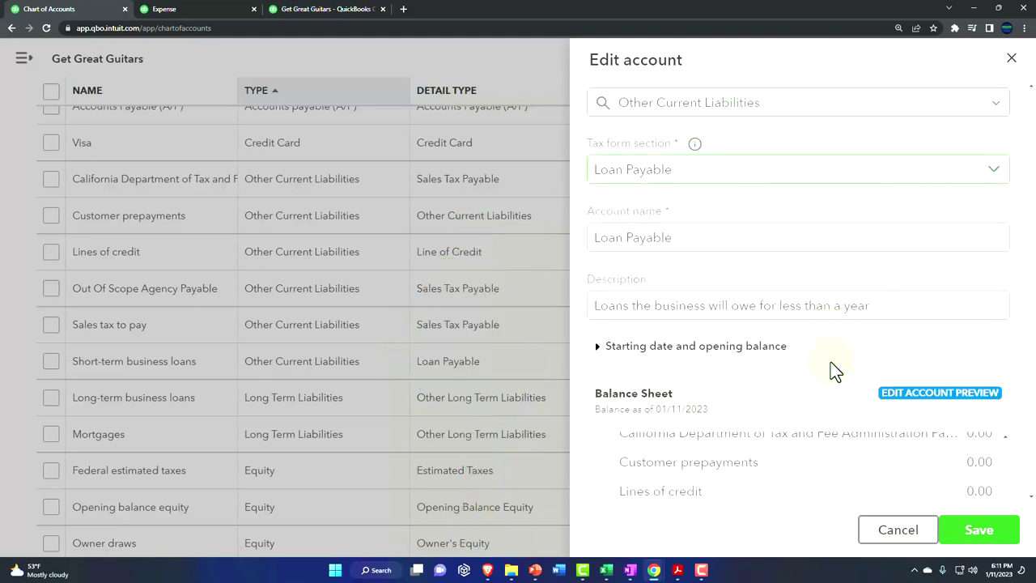
click(598, 320)
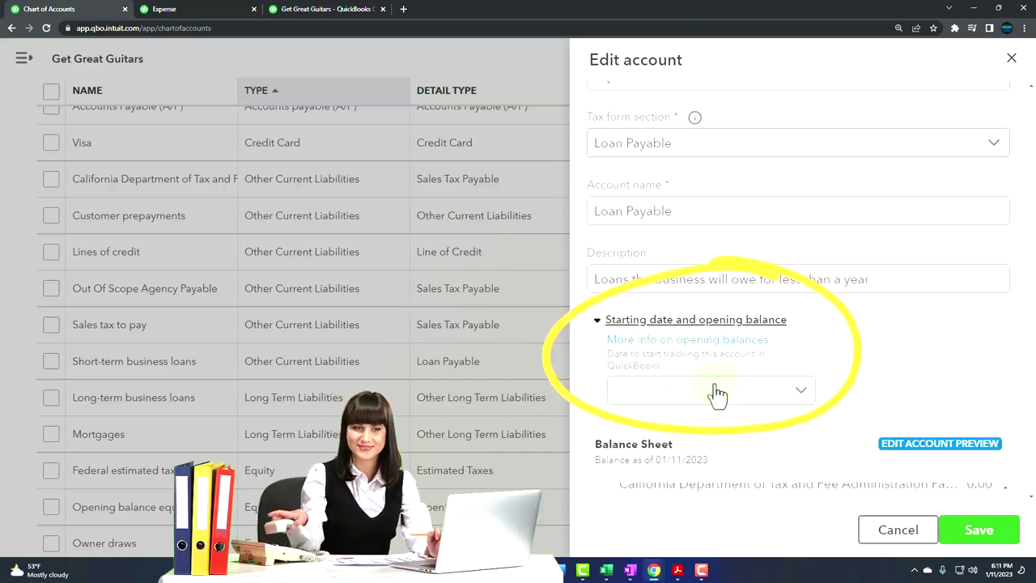
click(801, 391)
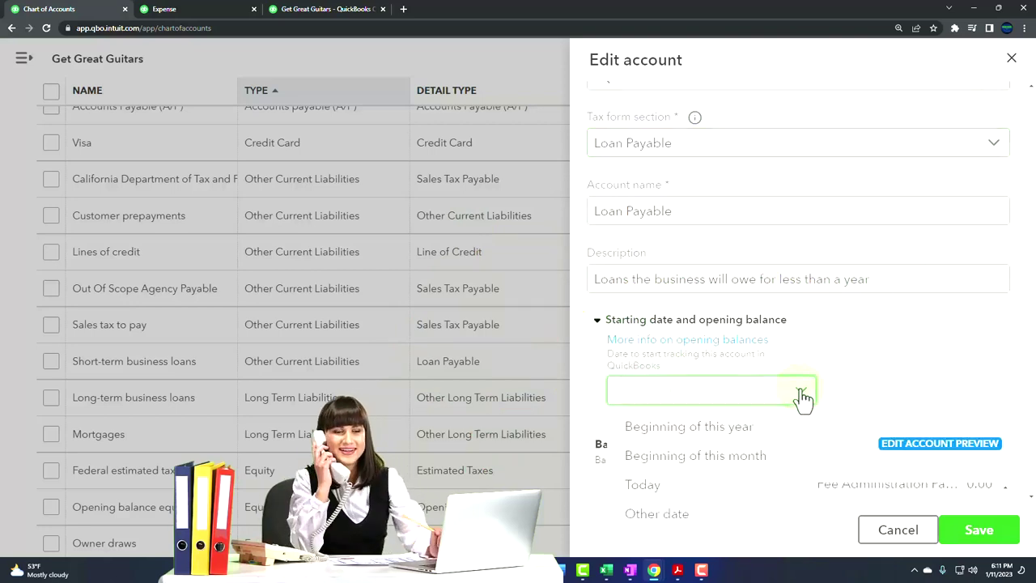
click(694, 517)
click(817, 443)
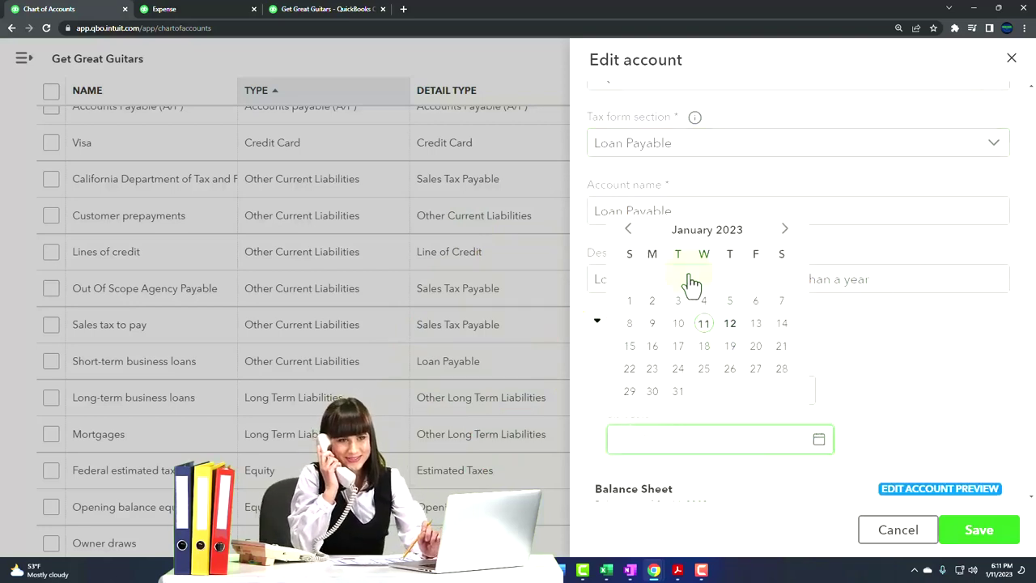
click(781, 368)
Look up the loan payable amount in the trial balance PDF, enter 22000 as the account's opening balance, and save the account.
scroll(762, 416, down, 1)
click(650, 429)
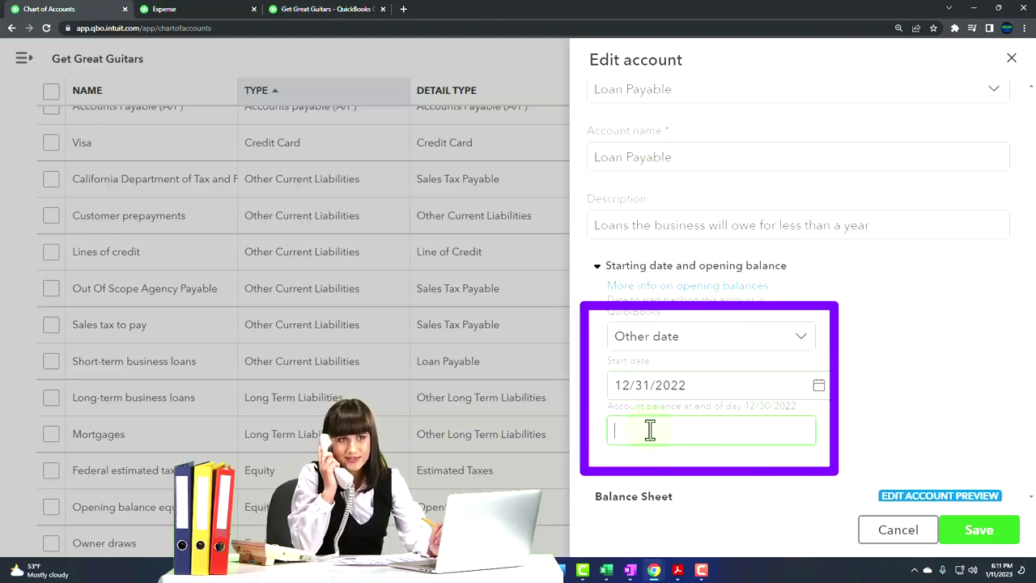
click(676, 570)
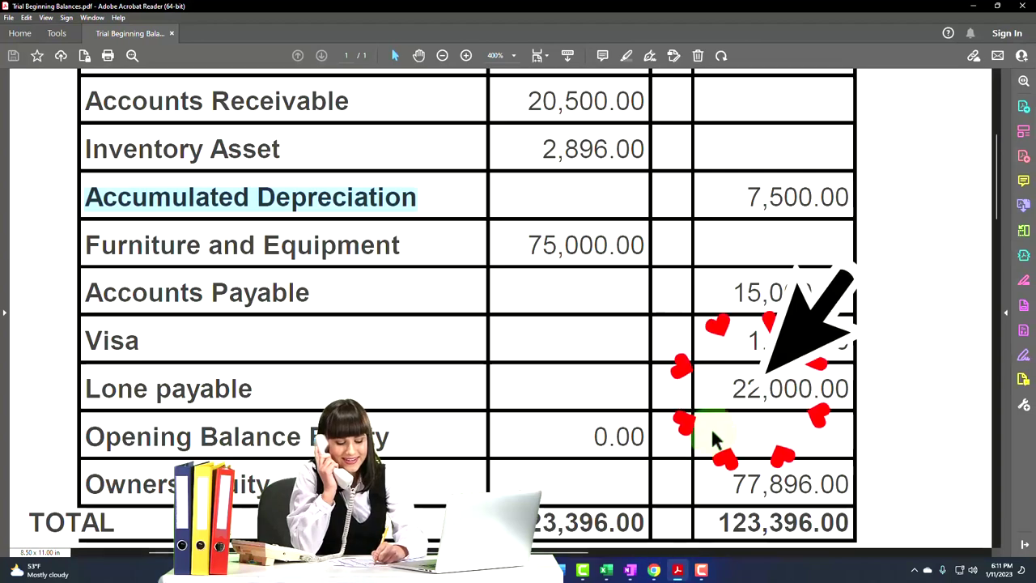
key(alt+Tab)
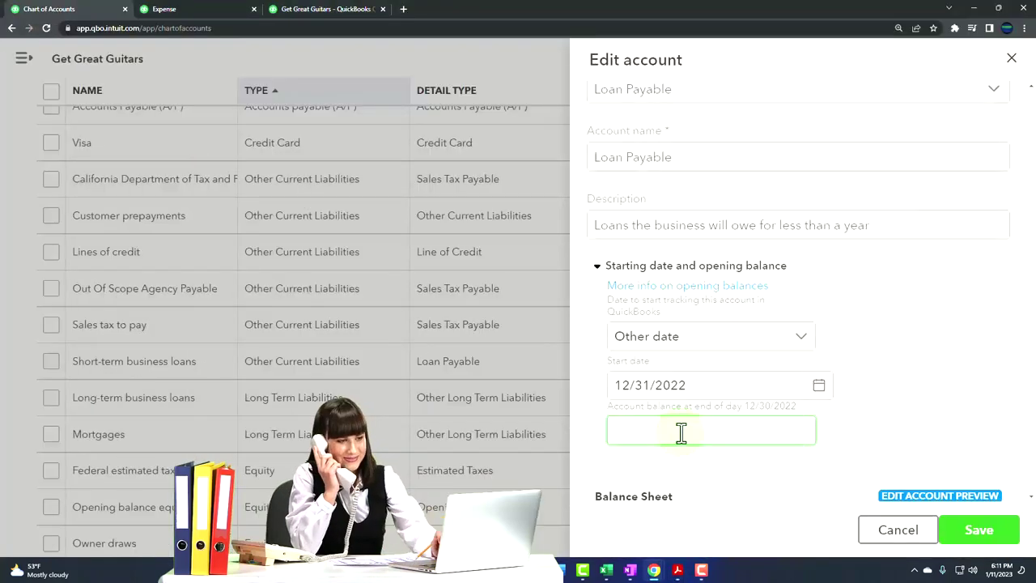
text(22000)
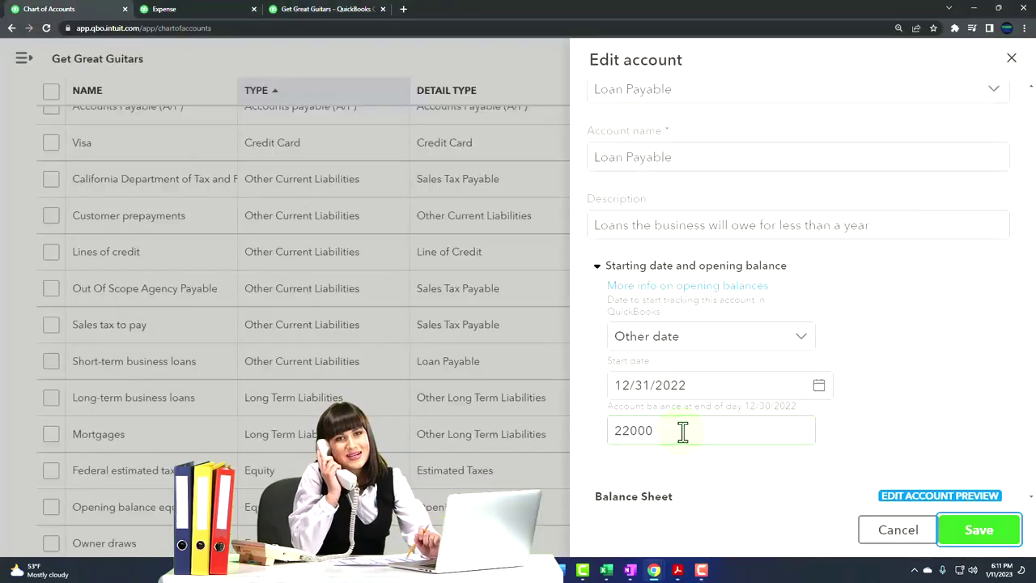
scroll(768, 454, down, 1)
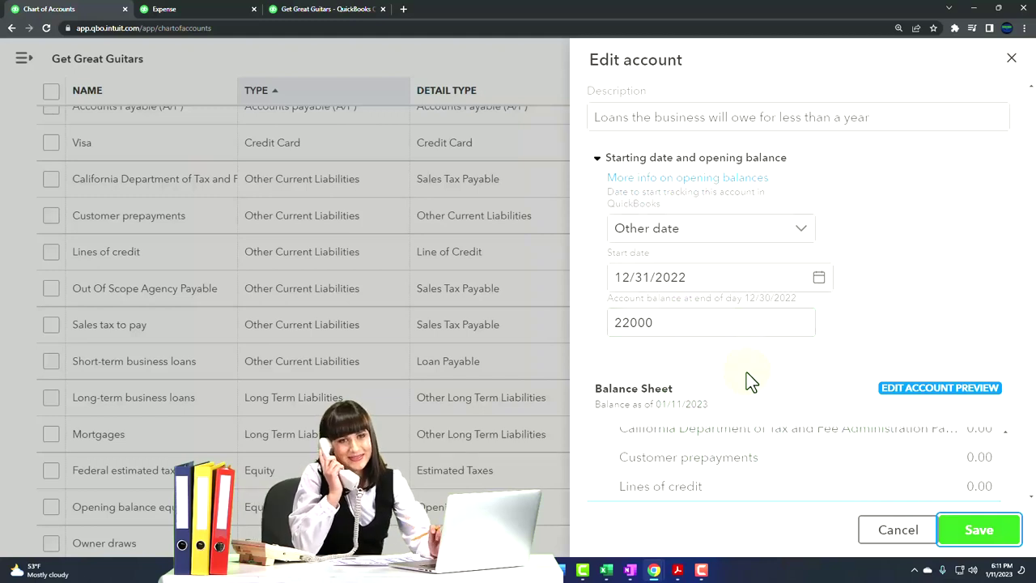
scroll(913, 250, down, 1)
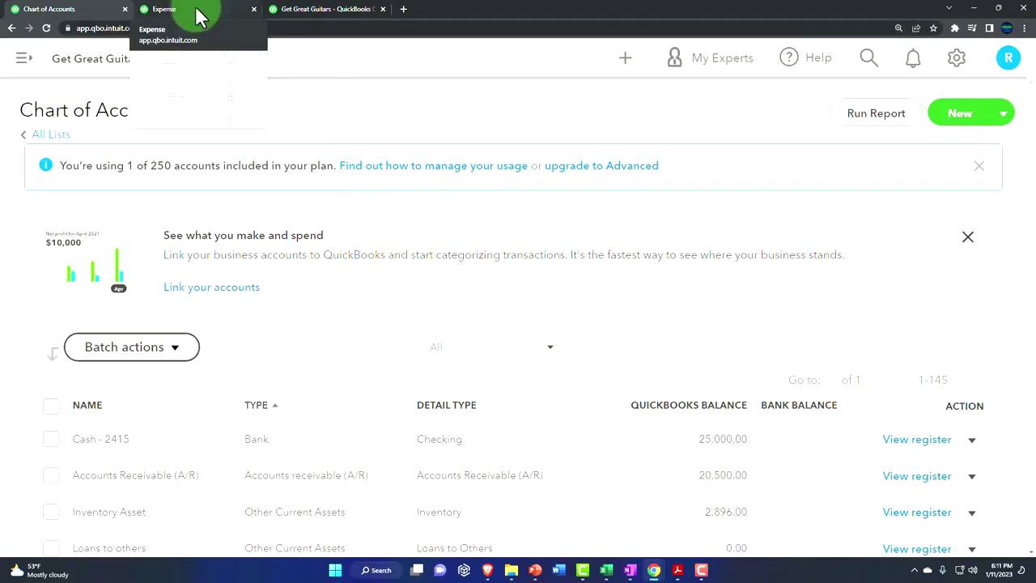
Rerun the 2022 balance sheet report and examine the Loan Payable line under Other Current Liabilities.
click(324, 9)
scroll(650, 354, up, 10)
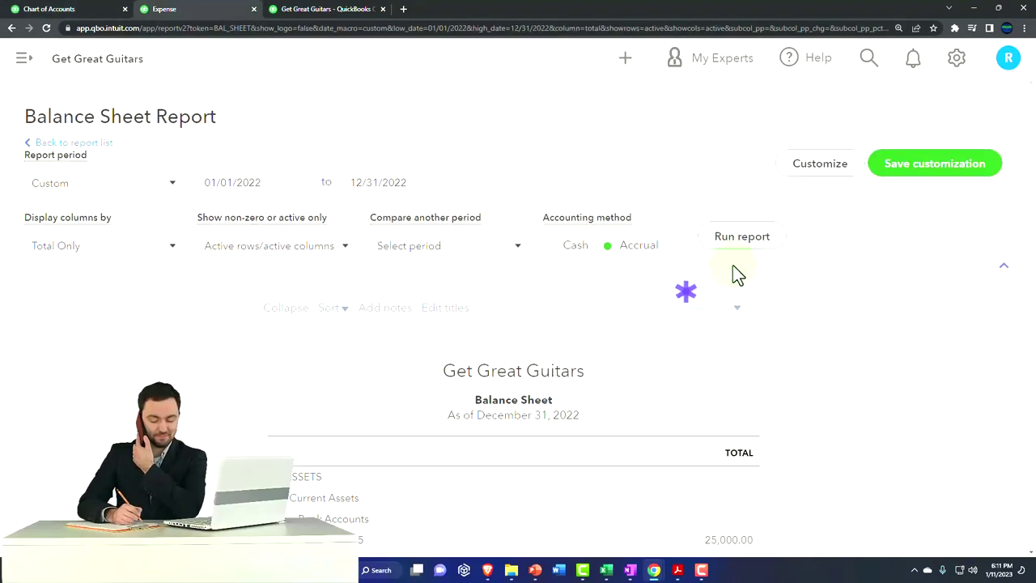
scroll(262, 398, down, 3)
key(ctrl+plus)
key(ctrl+plus)
key(ctrl+plus)
key(ctrl+plus)
key(ctrl+plus)
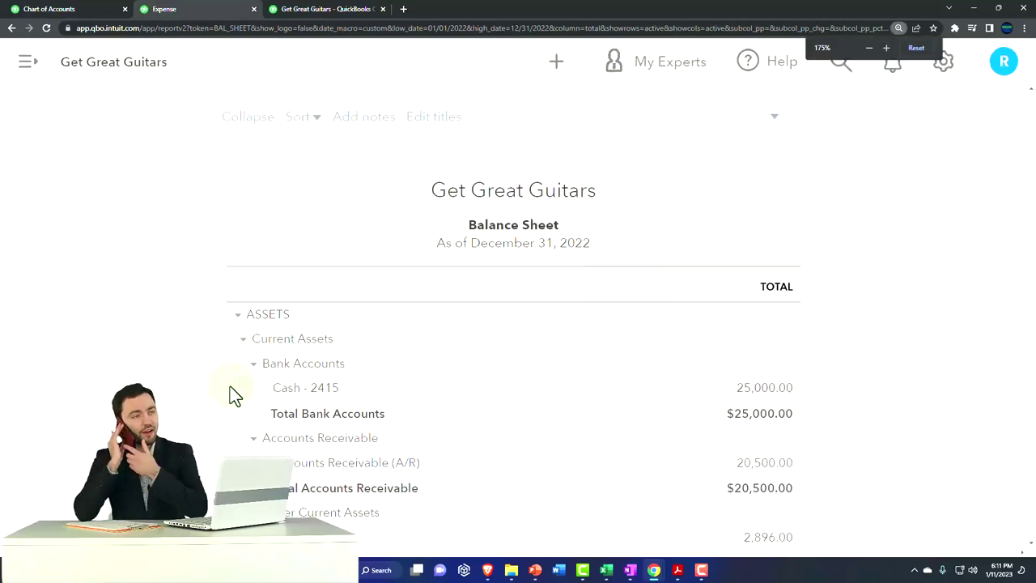
scroll(233, 395, down, 5)
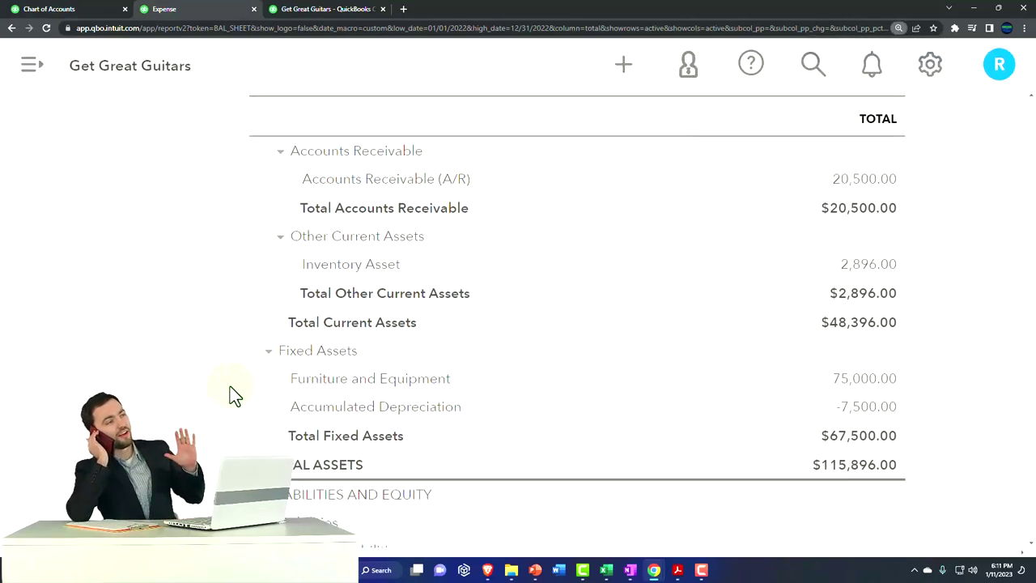
scroll(233, 395, down, 3)
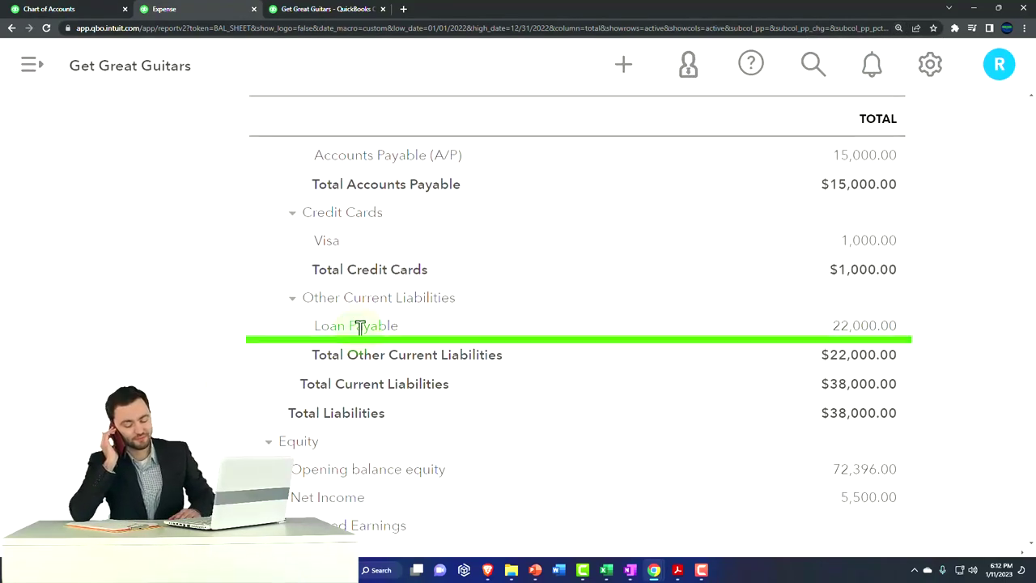
Drill down from the Loan Payable balance to its opening balance journal entry, examine both accounts, and return to the balance sheet.
click(860, 333)
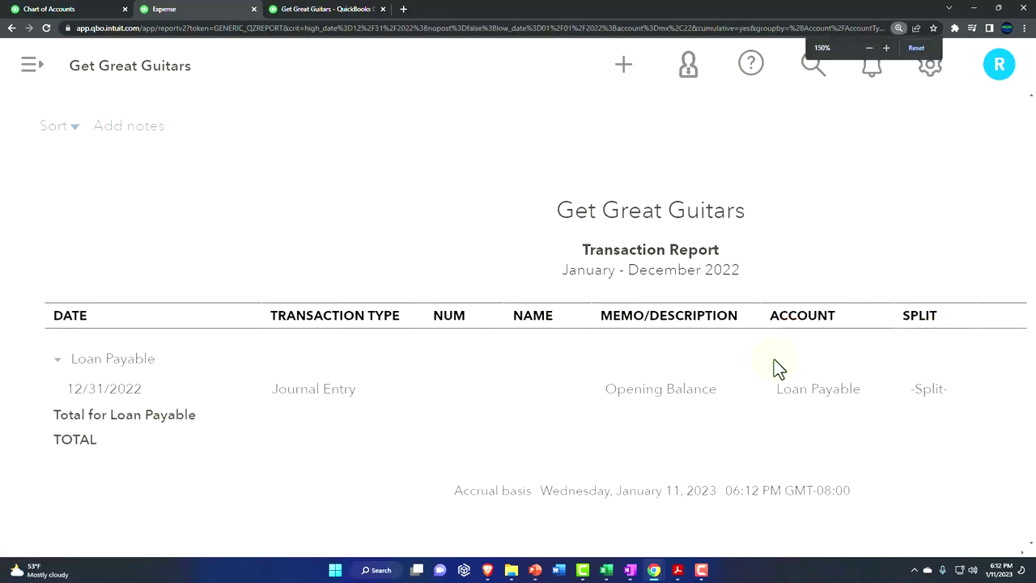
key(ctrl+minus)
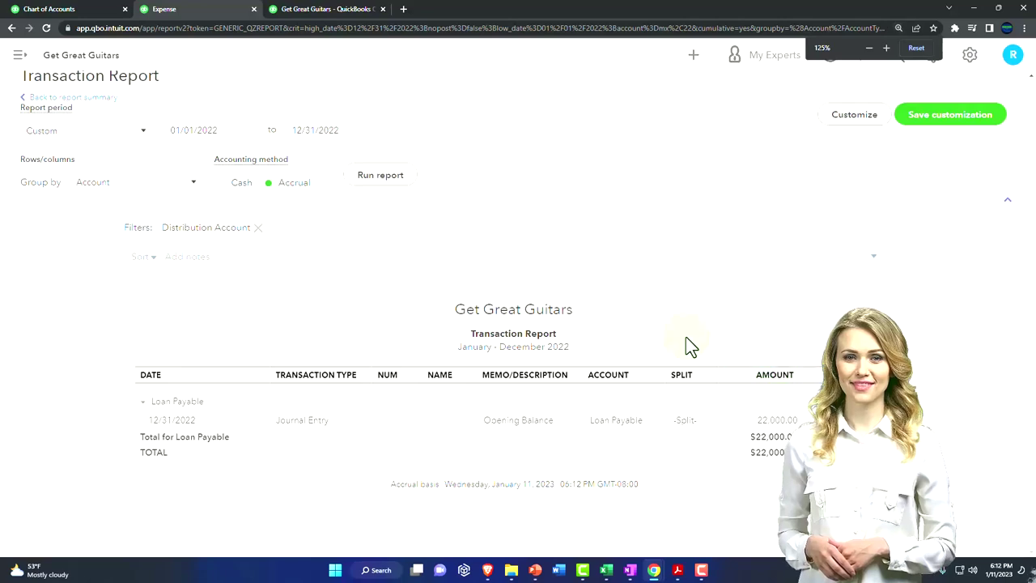
click(694, 55)
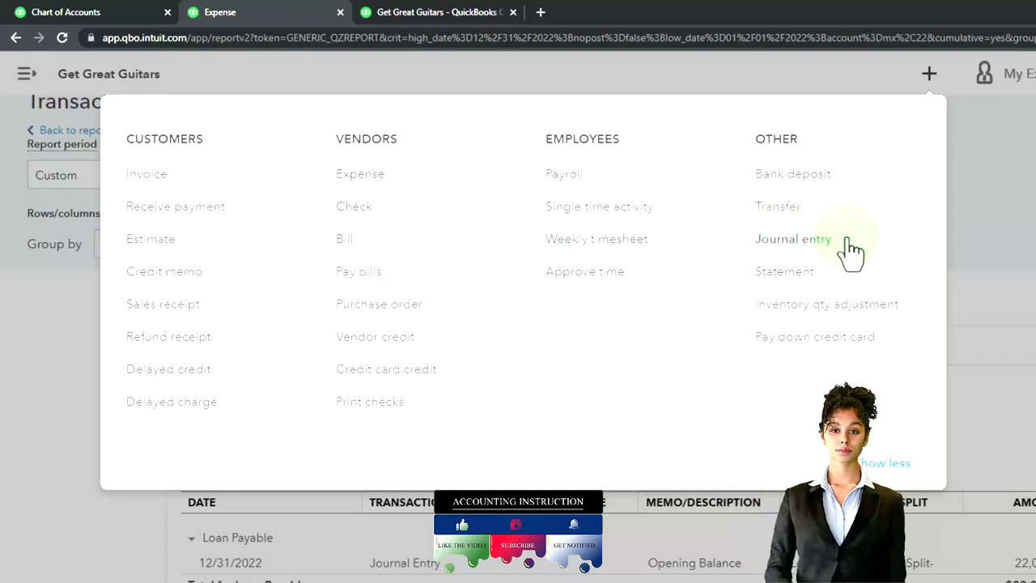
click(994, 289)
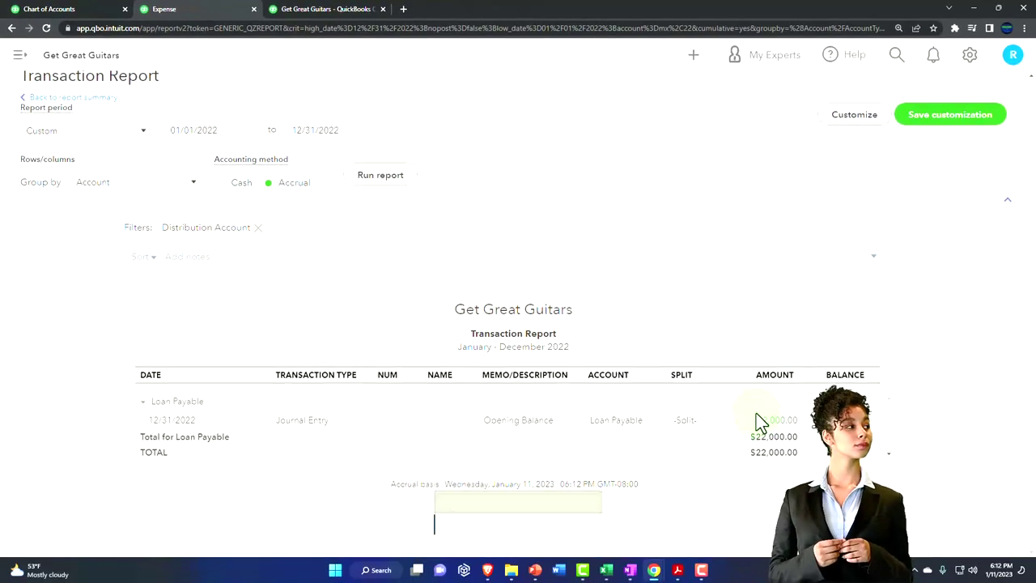
click(767, 422)
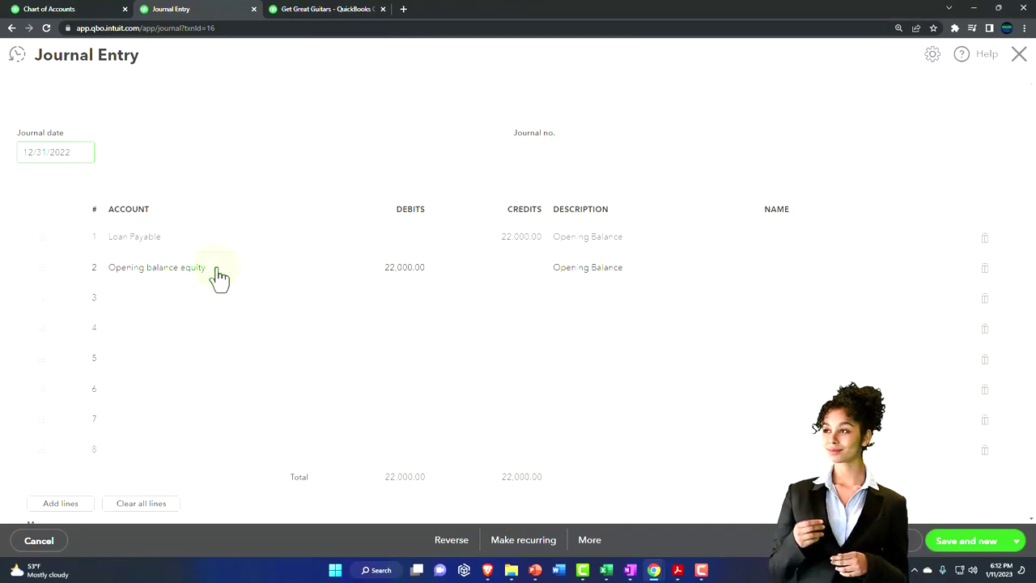
click(1019, 57)
click(112, 130)
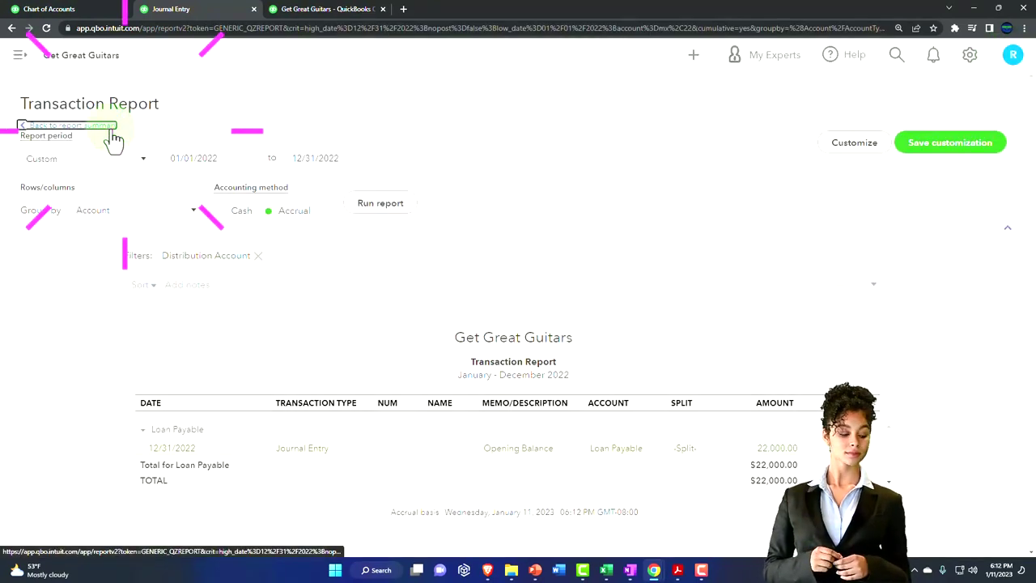
Examine the transactions behind Opening balance equity and return to the report summary.
scroll(159, 312, down, 10)
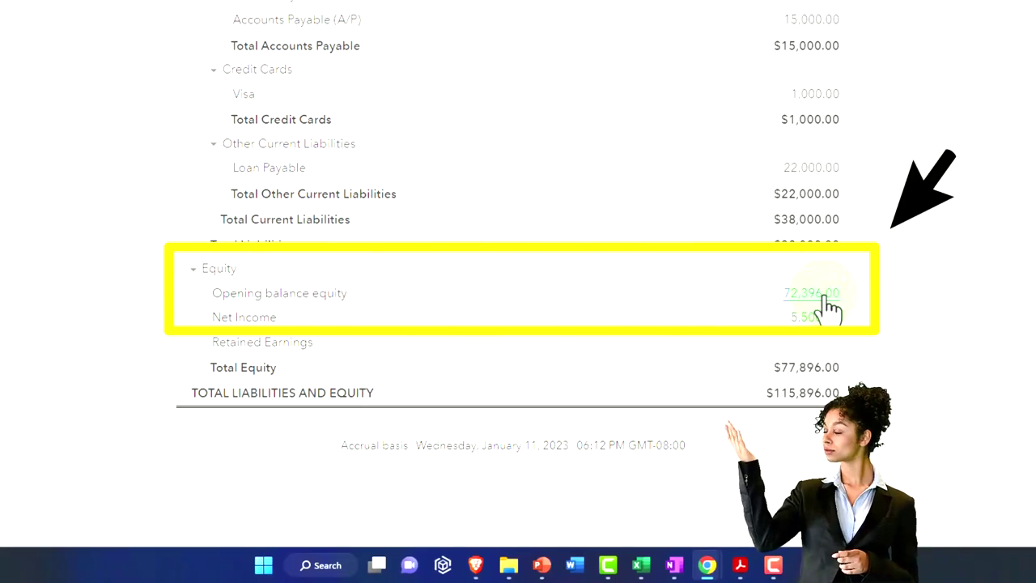
click(826, 300)
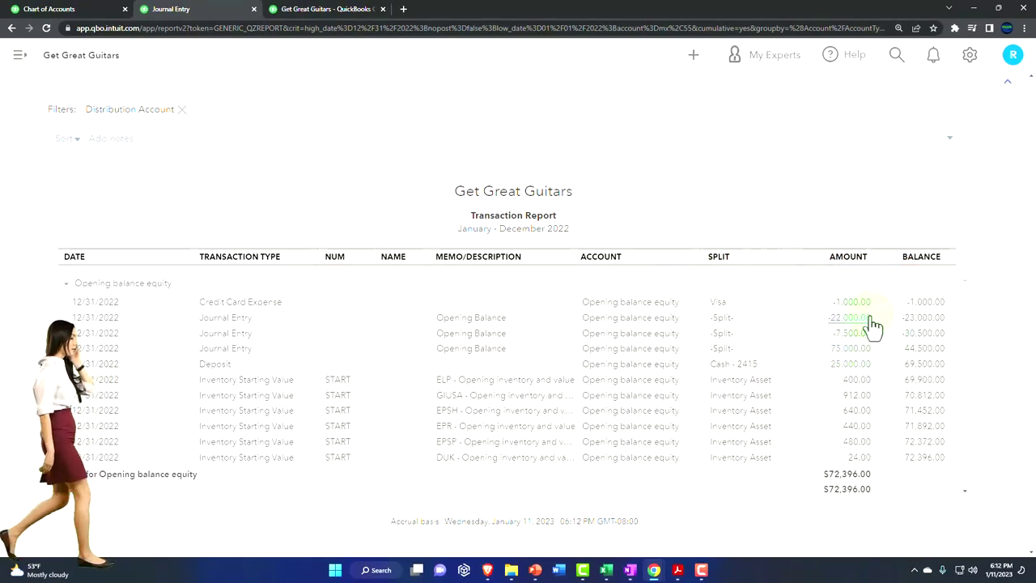
scroll(386, 384, up, 2)
click(122, 124)
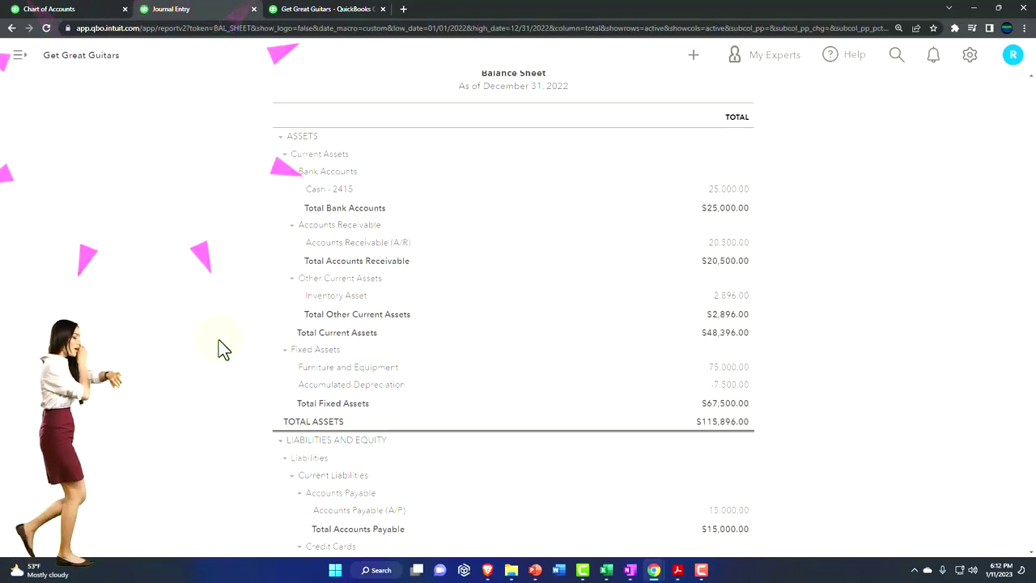
Review the balance sheet, collapse Equity to compare its total with Owners Equity in the trial balance PDF, and expand Equity again.
key(ctrl+plus)
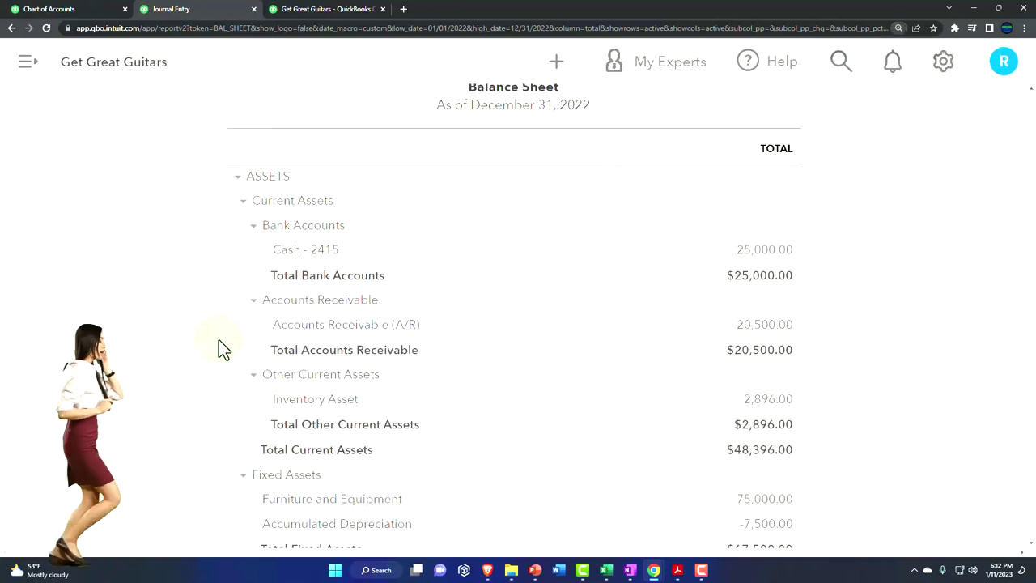
scroll(224, 349, down, 1)
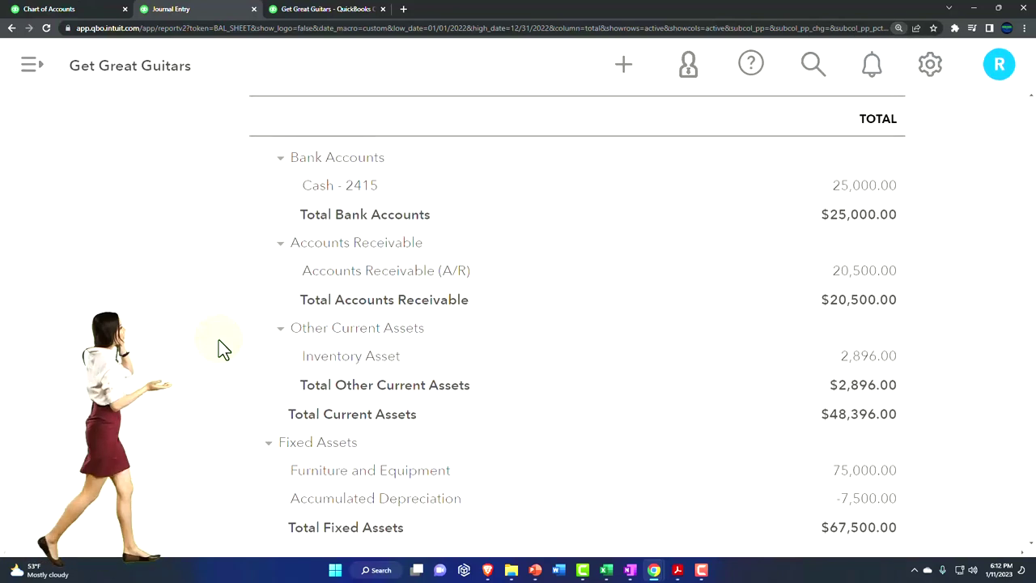
scroll(224, 349, down, 3)
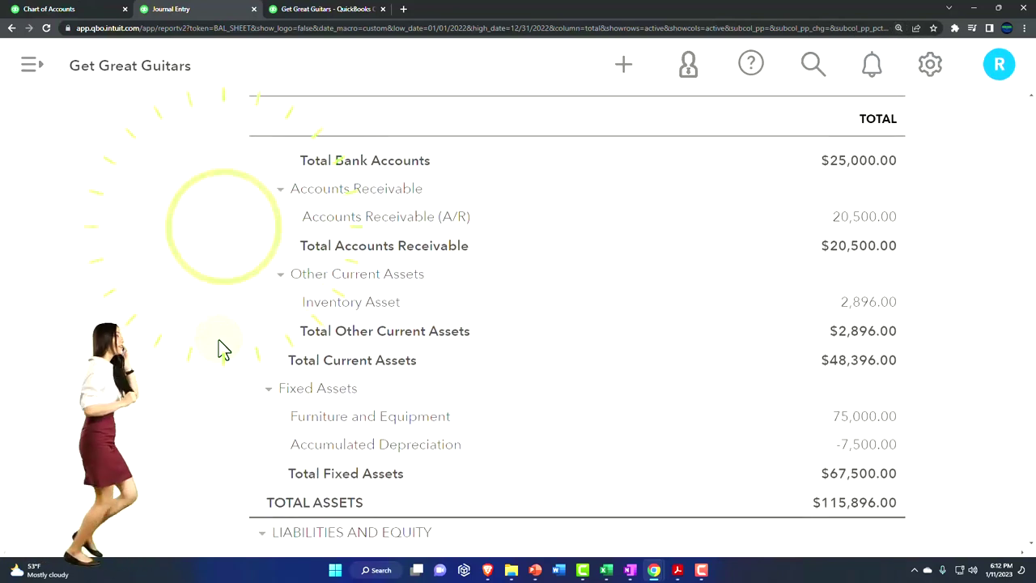
scroll(225, 349, down, 3)
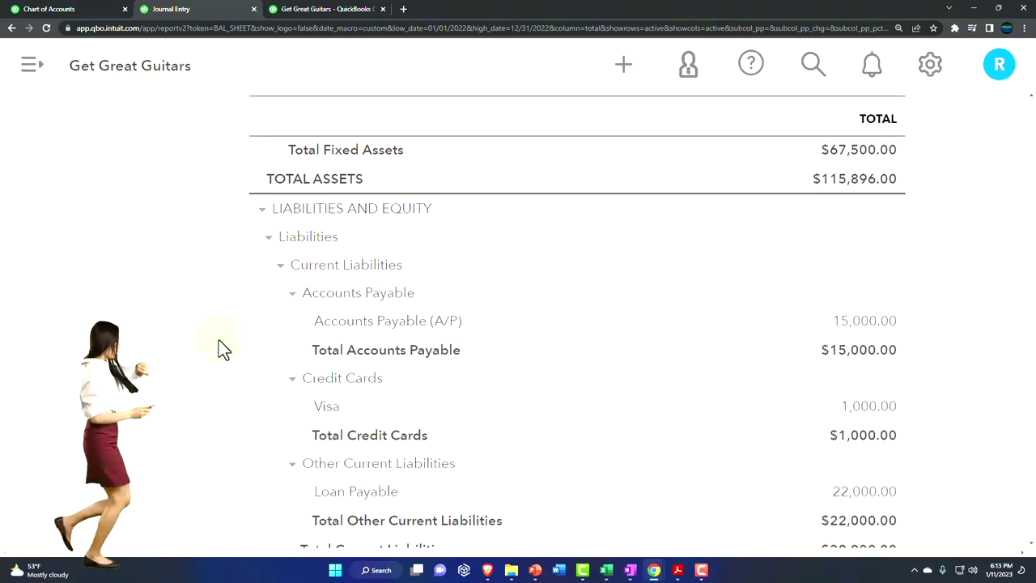
scroll(224, 349, down, 1)
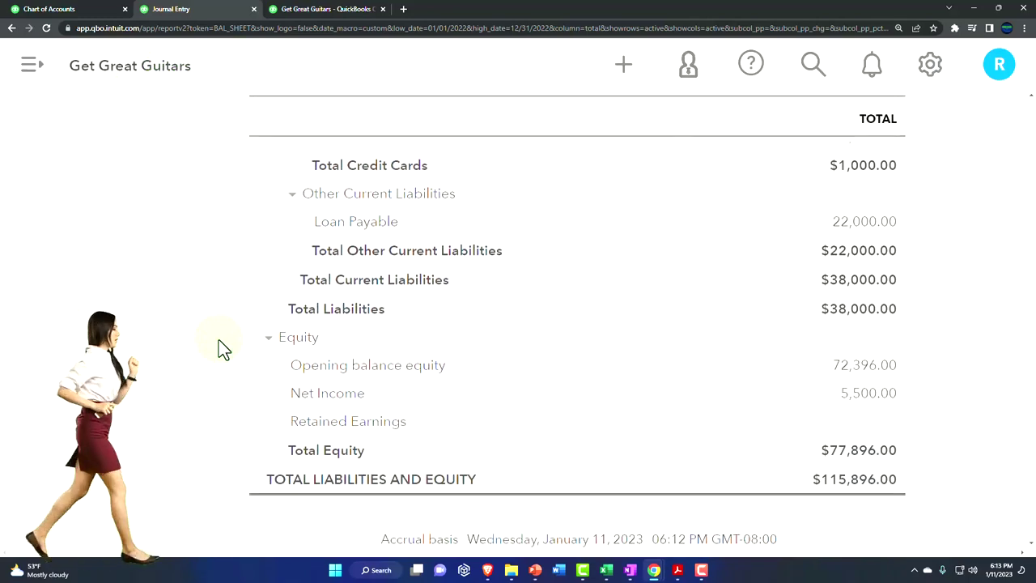
click(269, 339)
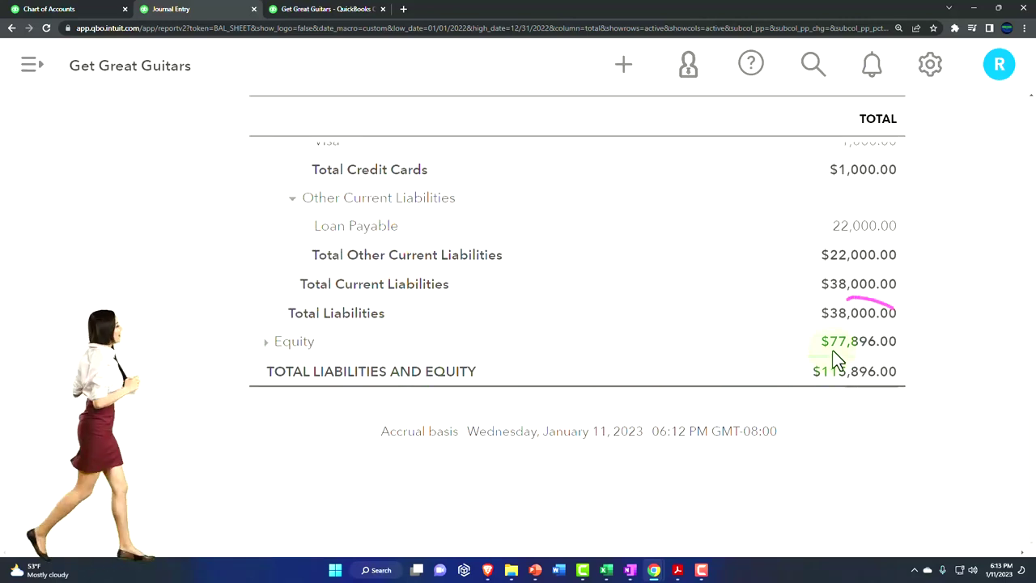
click(677, 570)
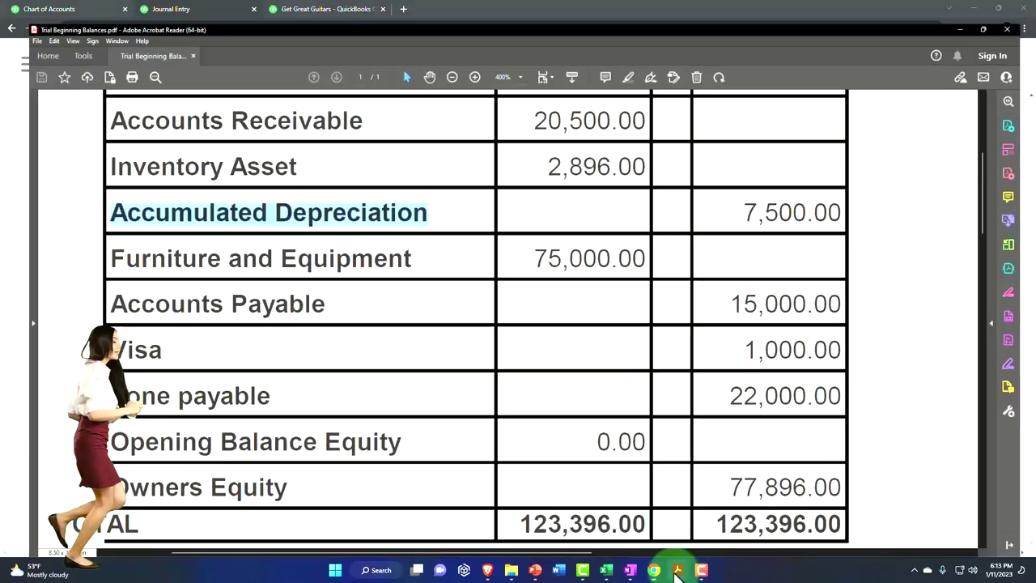
click(654, 570)
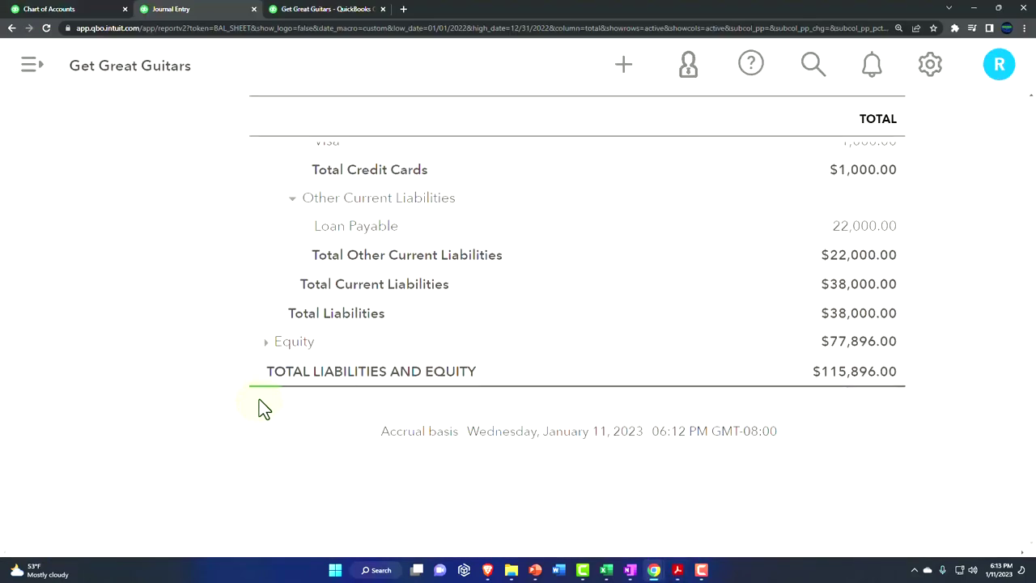
click(269, 346)
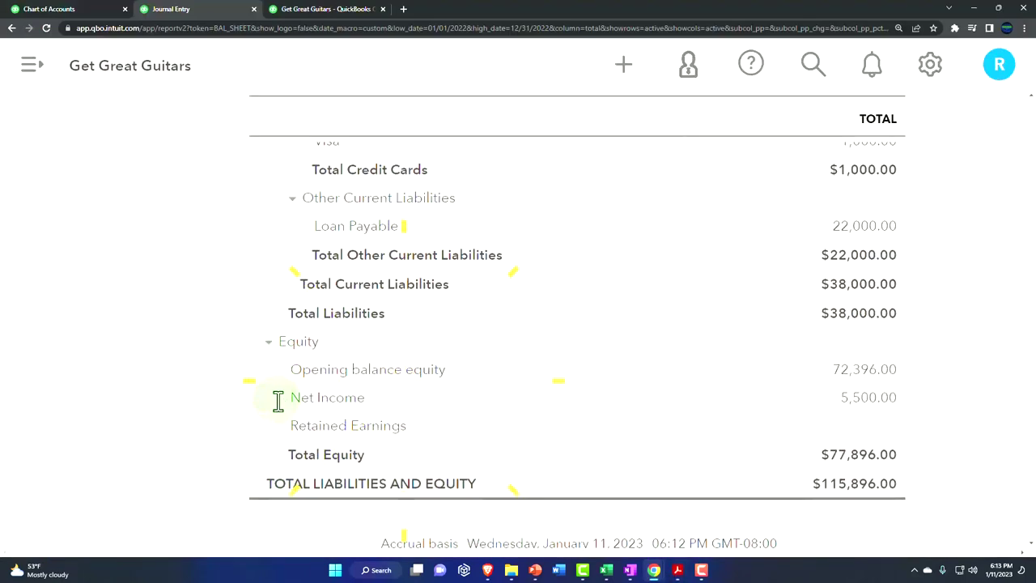
Switch to the Profit and Loss report, examine the 2022 net income, and return to the report period settings.
click(322, 10)
scroll(293, 339, down, 5)
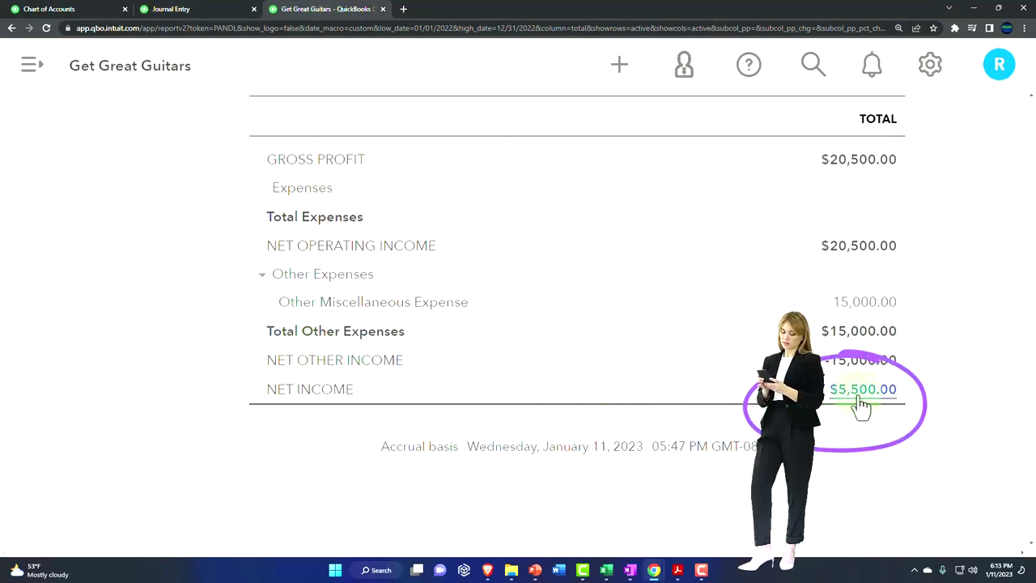
scroll(861, 404, up, 5)
scroll(597, 291, up, 2)
scroll(597, 283, up, 1)
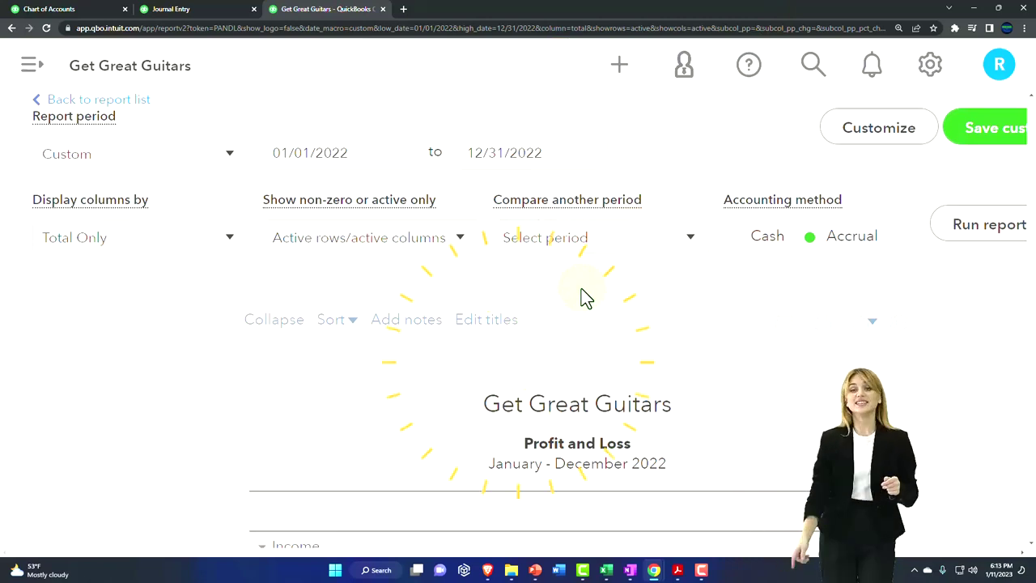
Duplicate the Profit and Loss browser tab and open the Trial Balance report in the copy.
right_click(344, 14)
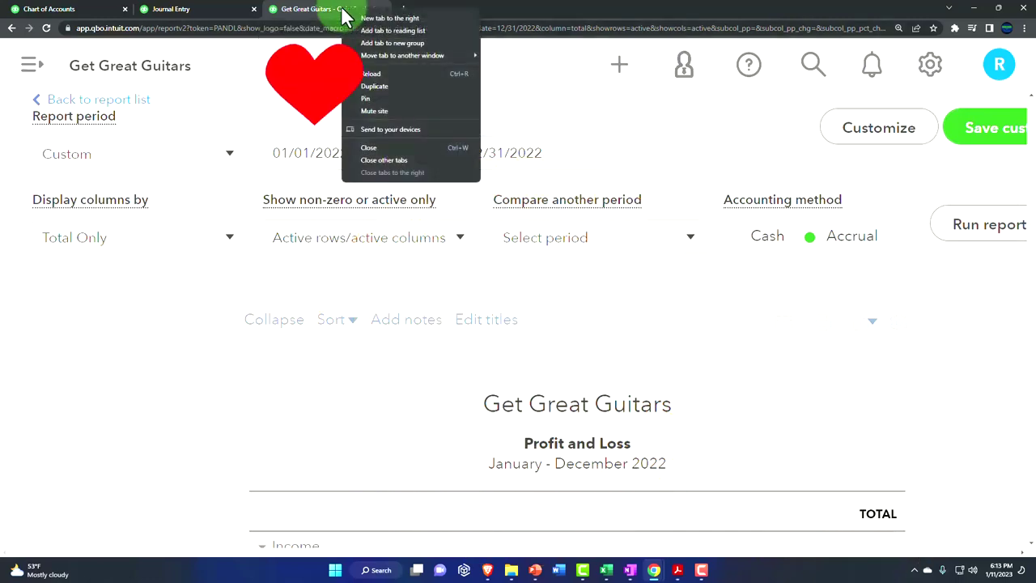
click(371, 86)
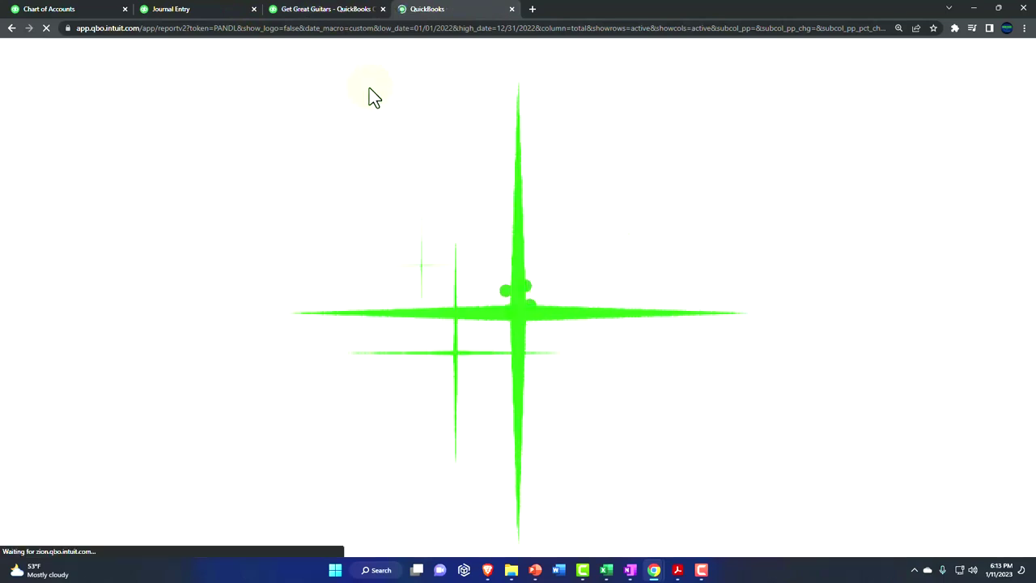
scroll(141, 308, down, 5)
scroll(142, 318, down, 1)
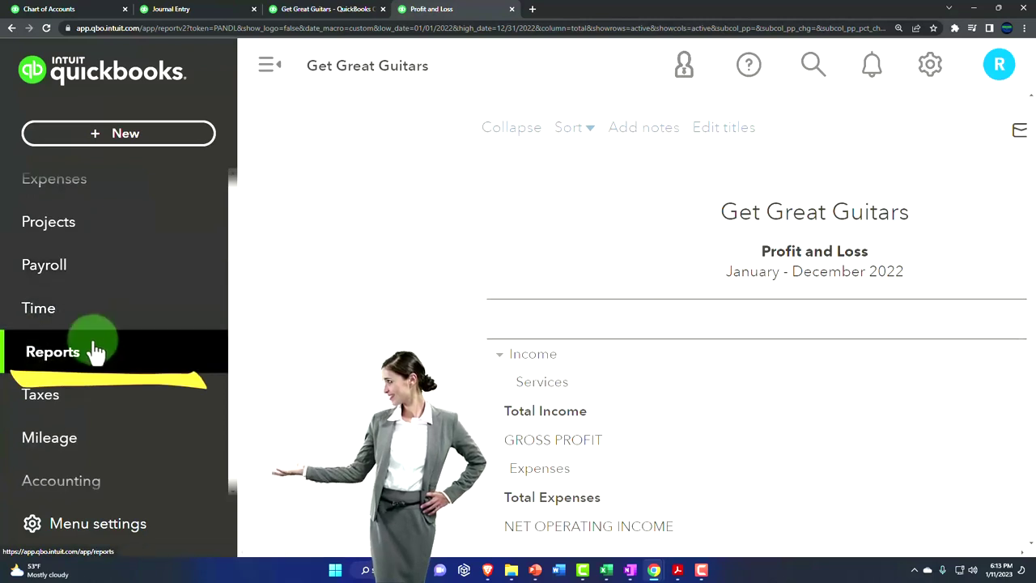
click(89, 350)
click(269, 68)
click(700, 380)
text(tria)
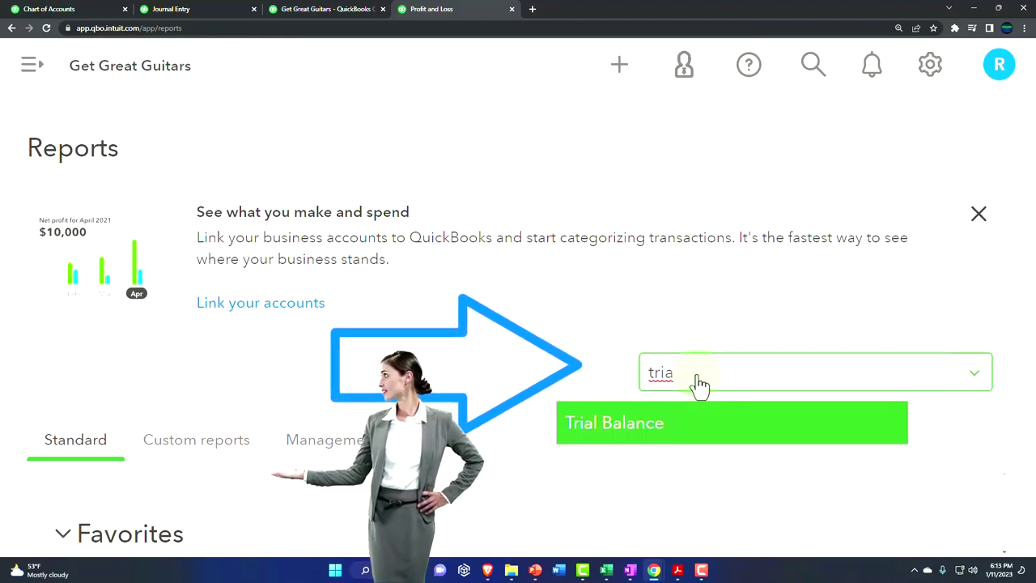
key(Return)
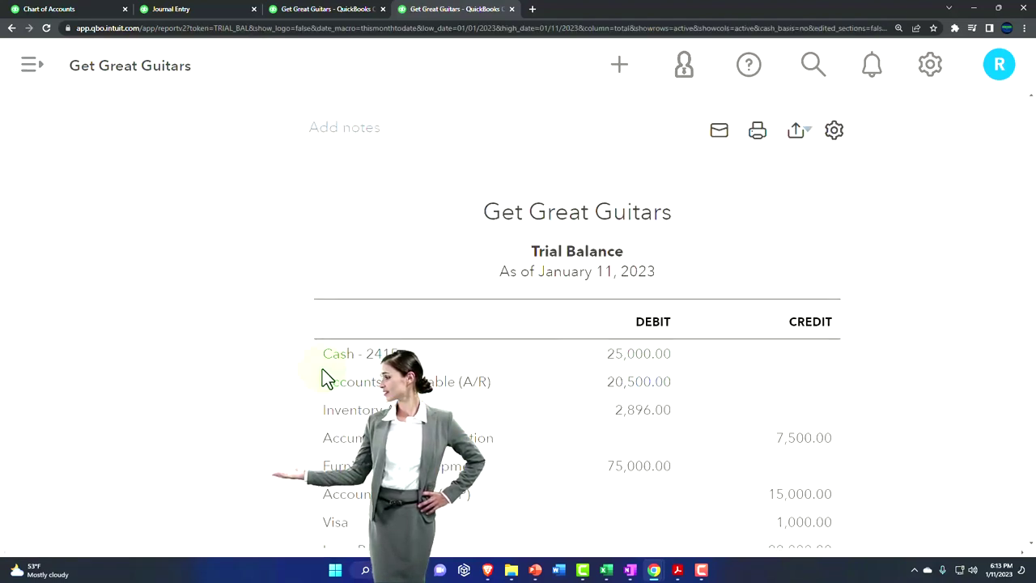
Run the Trial Balance report for the period 01/01/2023 to 12/31/2023.
scroll(328, 380, up, 3)
click(345, 229)
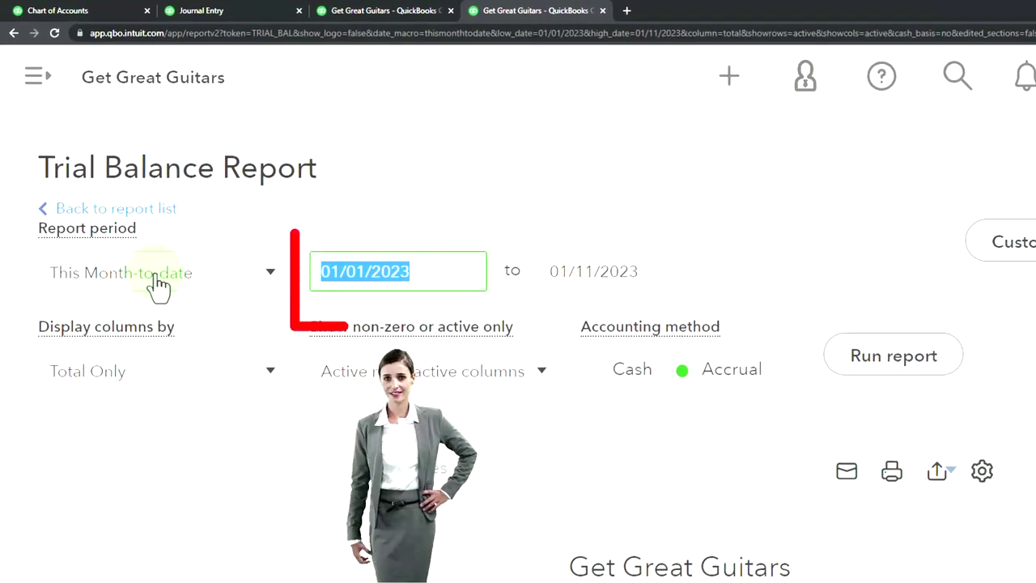
text(010123)
key(Tab)
text(12/)
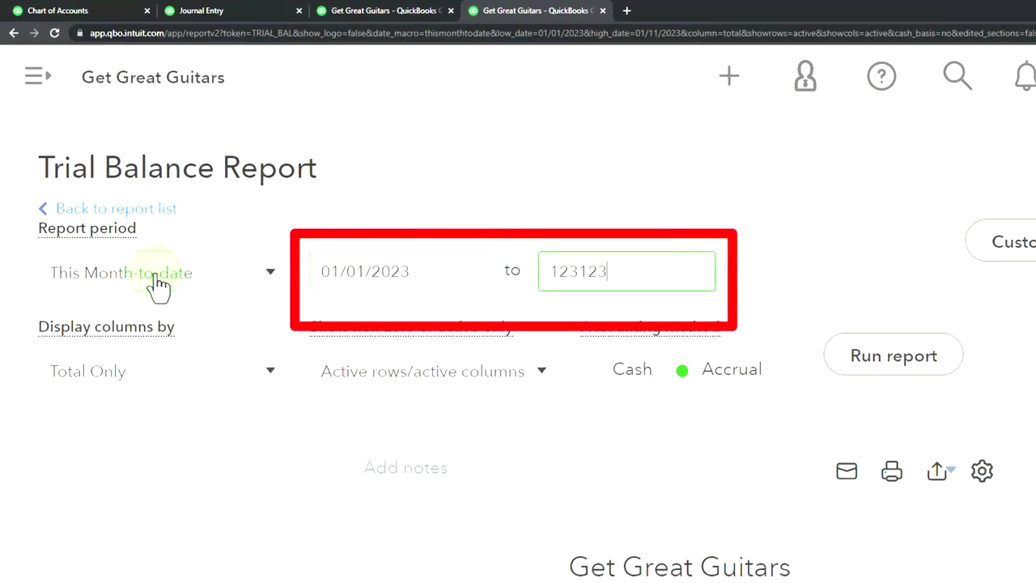
text(31/2023)
key(Tab)
click(894, 358)
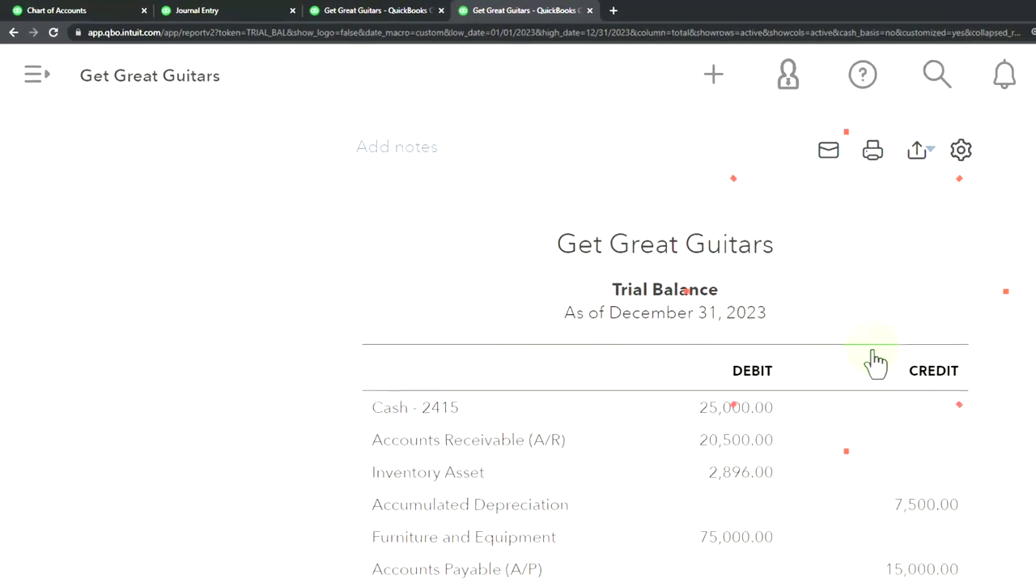
scroll(759, 314, down, 2)
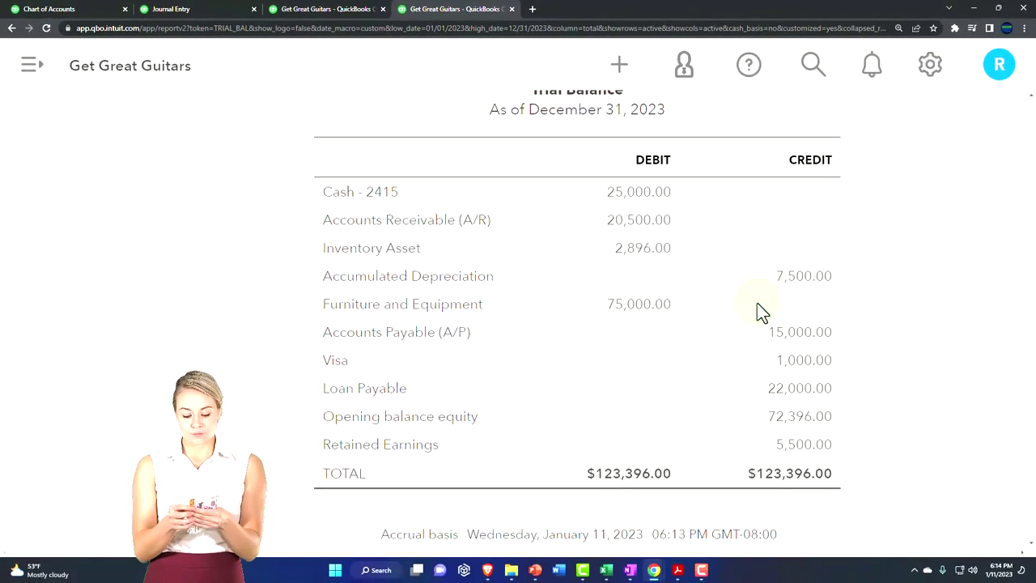
Place the report beside the Trial Beginning Balances PDF and compare the account balances, with the PDF at 200% zoom.
drag(682, 11, 11, 143)
click(630, 129)
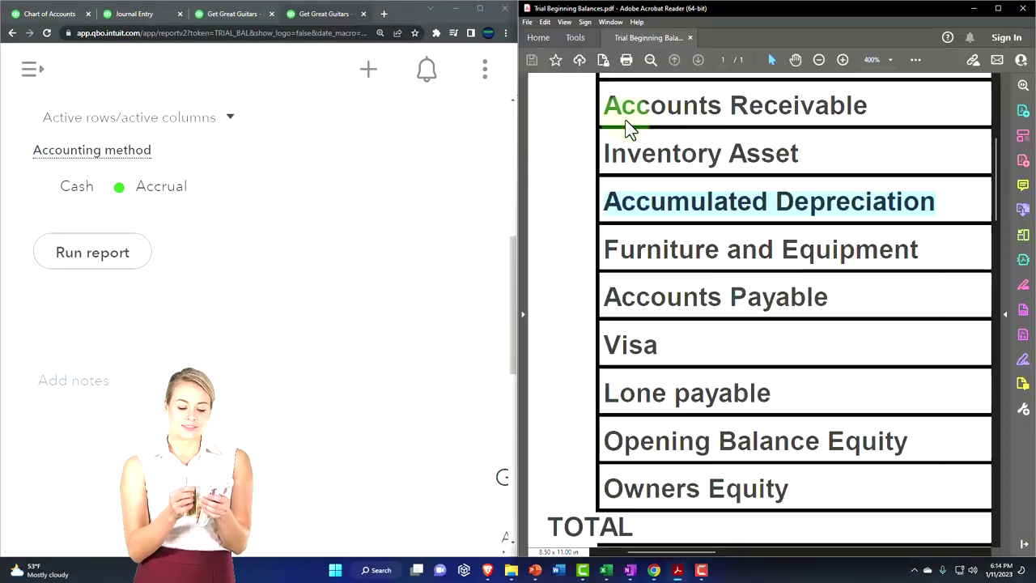
click(734, 396)
scroll(732, 394, down, 2)
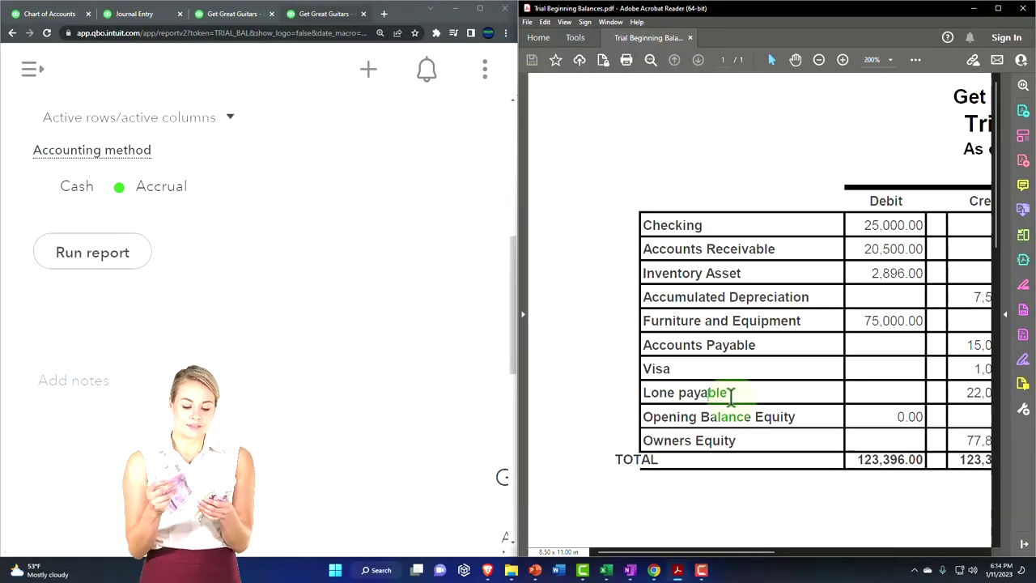
drag(753, 551, 787, 559)
click(276, 293)
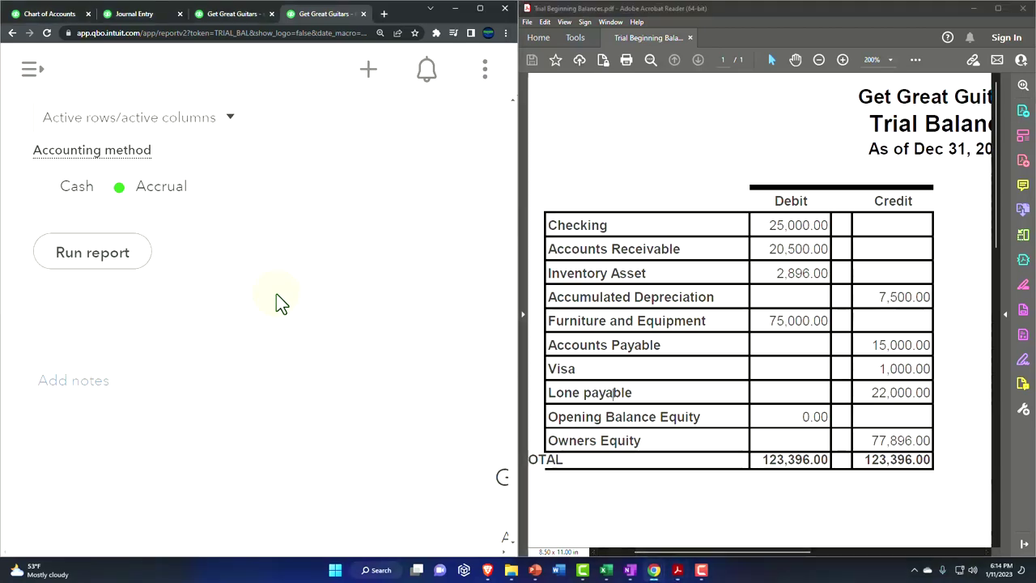
scroll(276, 293, down, 4)
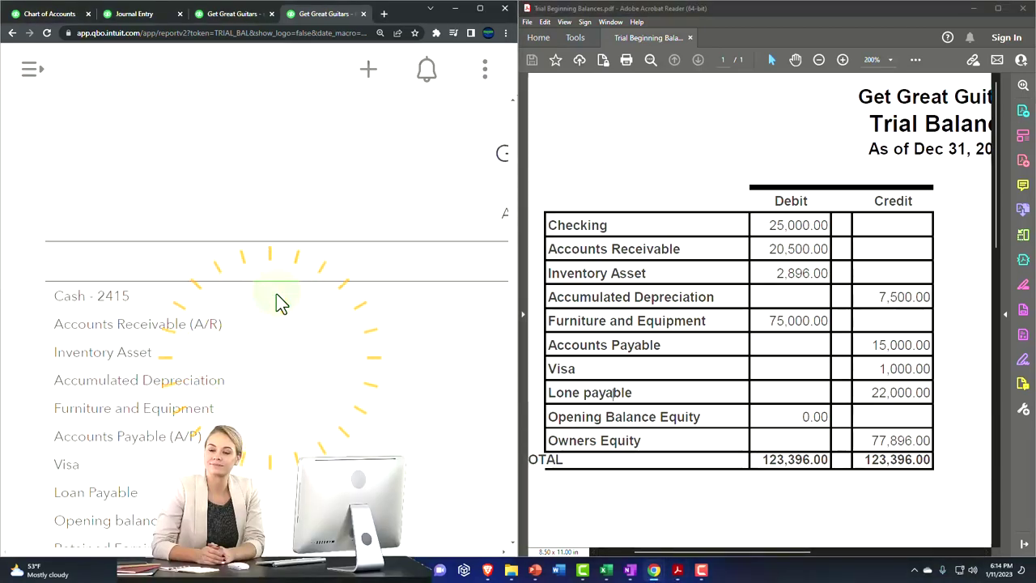
key(ctrl+minus)
scroll(290, 292, right, 3)
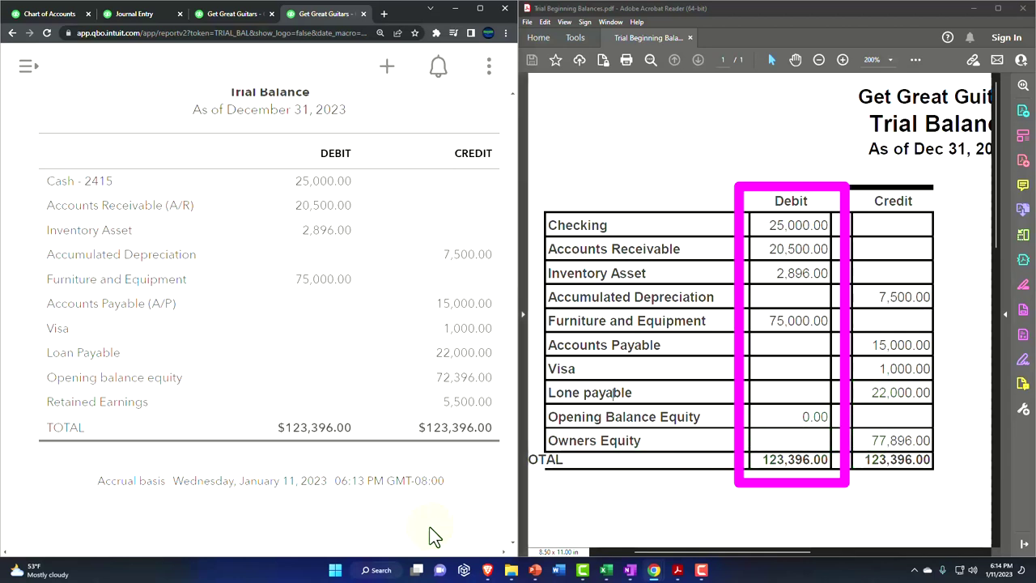
Open Calculator and add opening balance equity of 72,396 and retained earnings of 5,500 to compare with Owners Equity in the PDF.
click(369, 569)
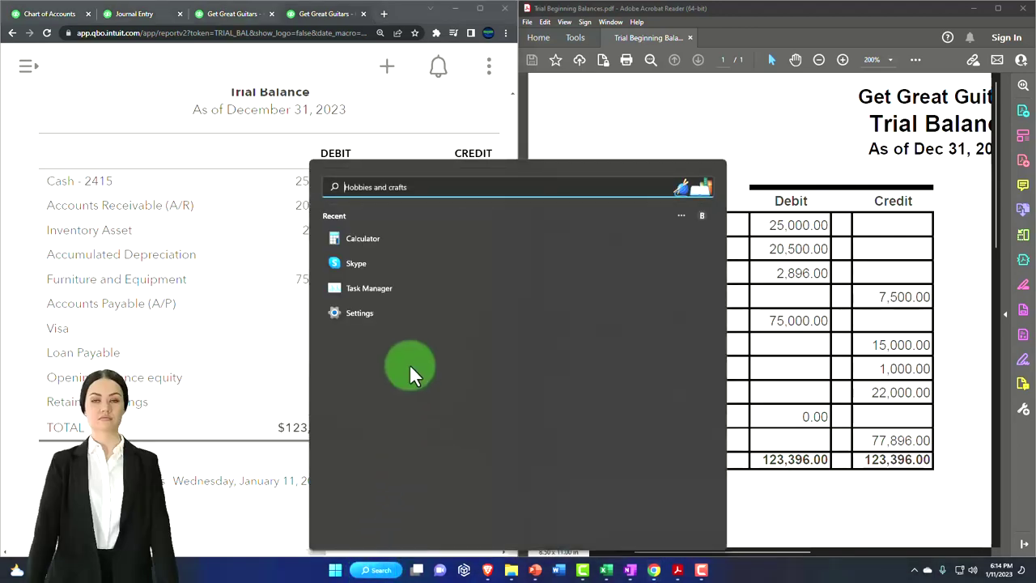
click(356, 239)
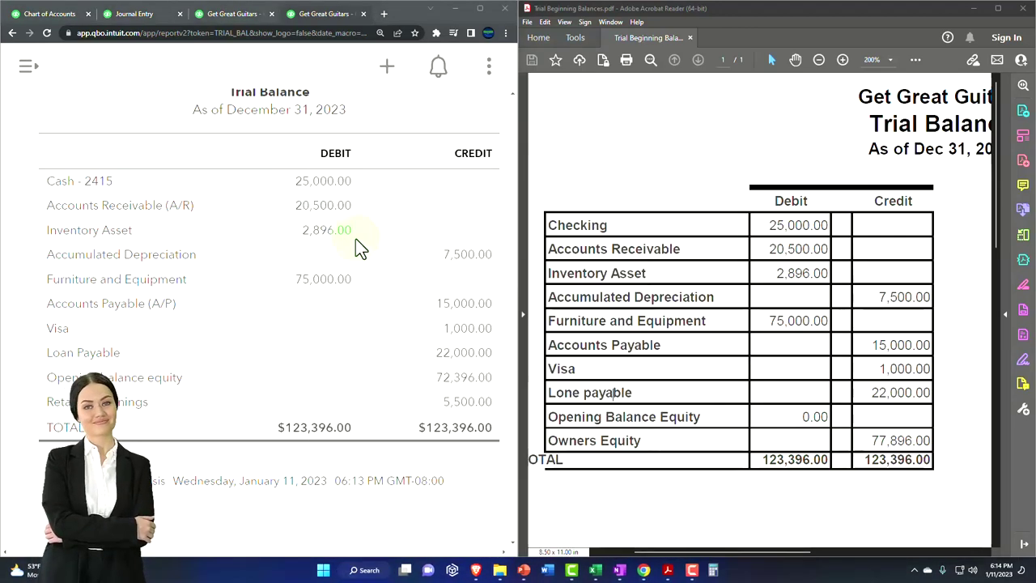
click(805, 129)
mouse_move(888, 27)
mouse_down()
mouse_move(792, 72)
mouse_move(652, 173)
mouse_up()
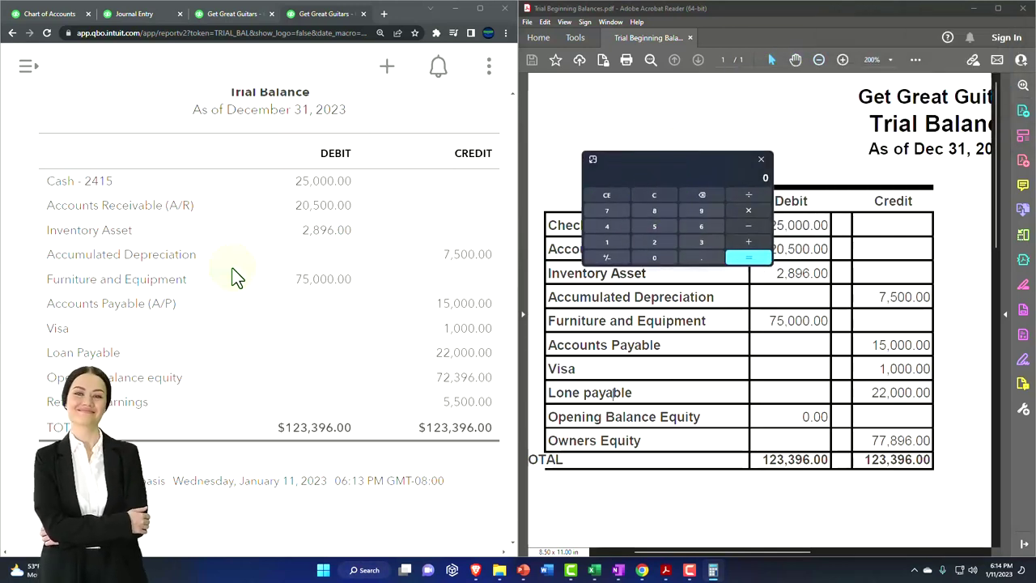
text(72,396)
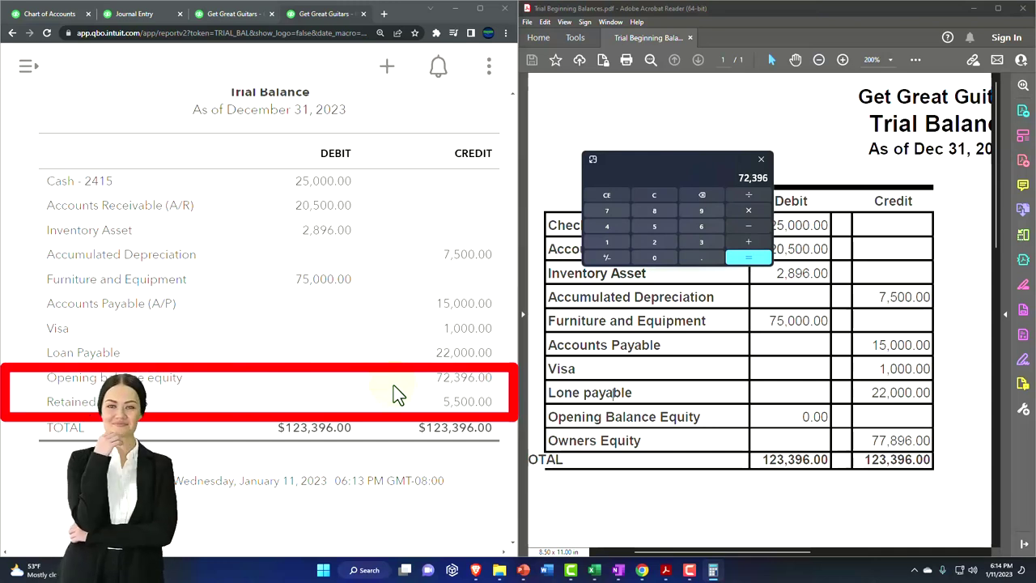
text(+5500=)
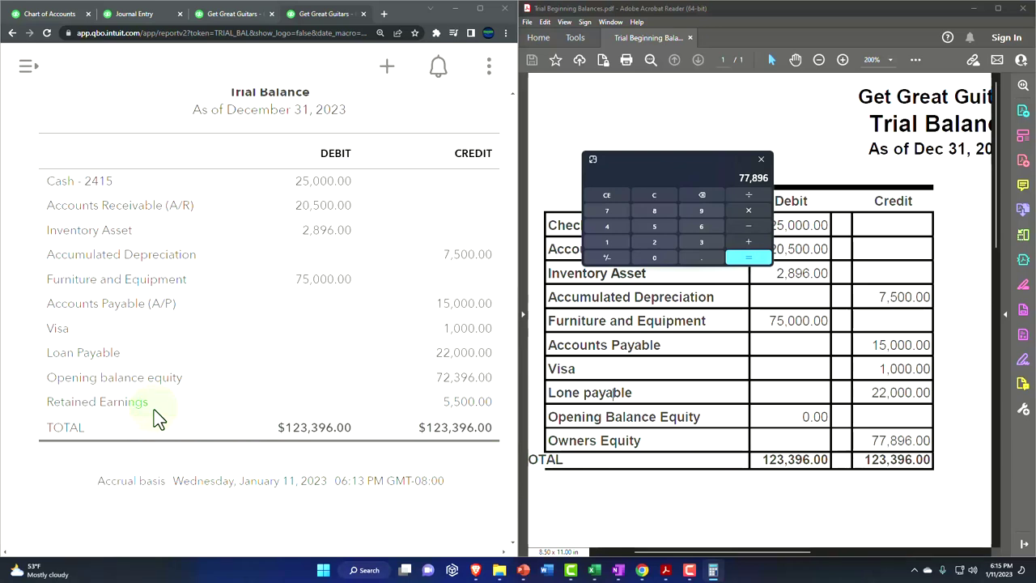
Rerun the Trial Balance report for 01/01/2022 to 12/31/2022 and review its income and expense accounts.
scroll(183, 417, up, 5)
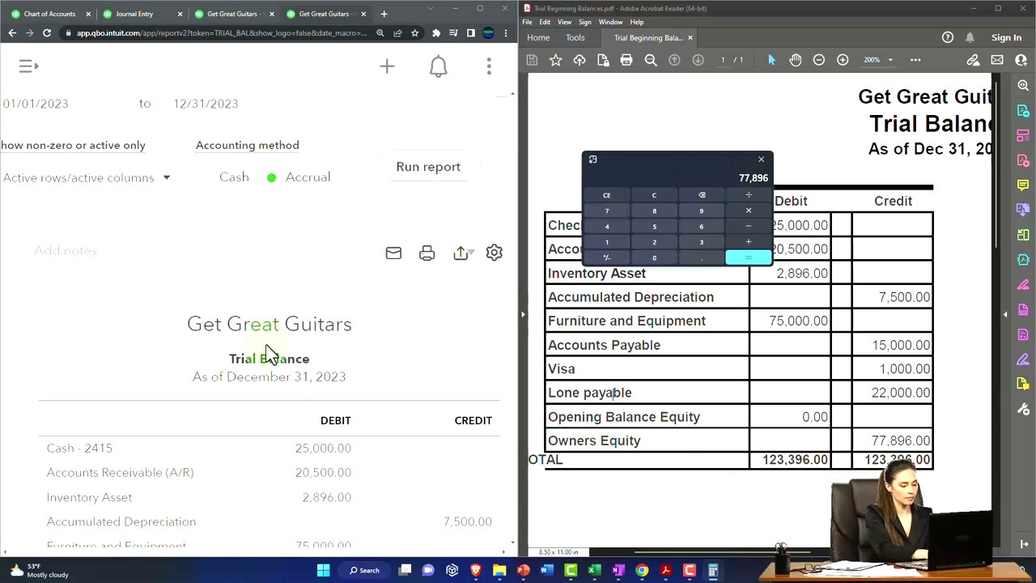
click(93, 210)
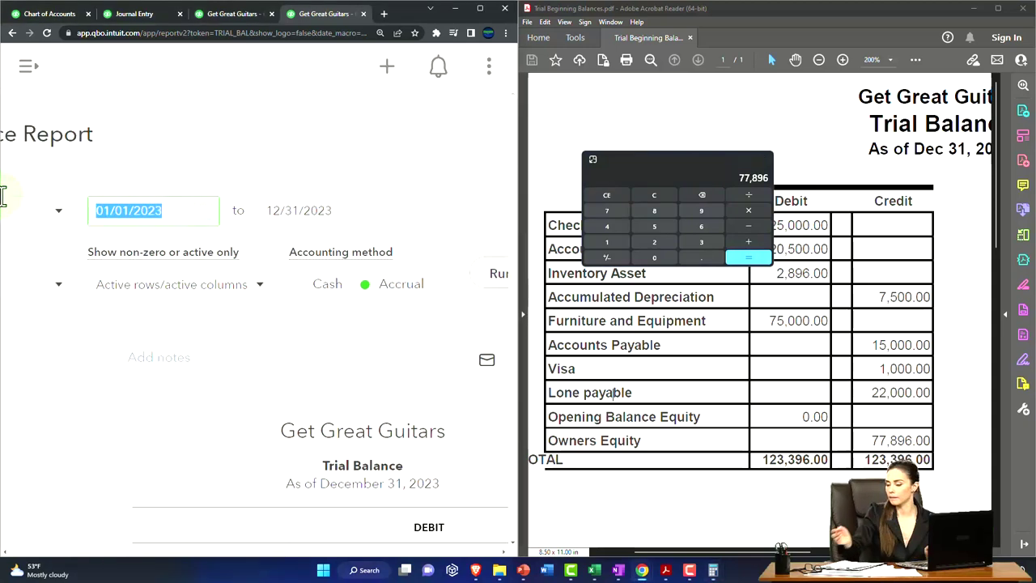
text(01)
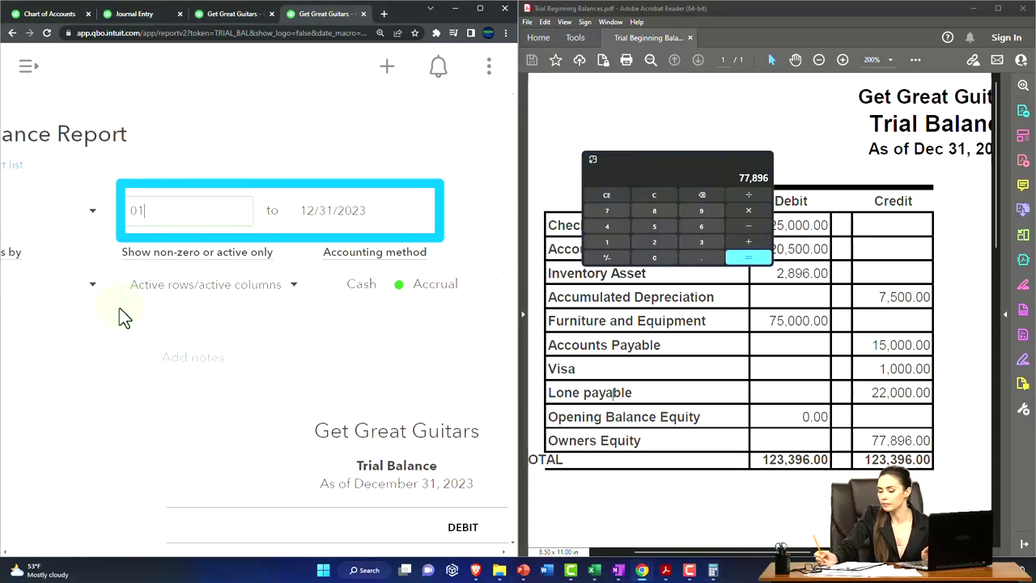
text(/01/202)
key(Tab)
text(12)
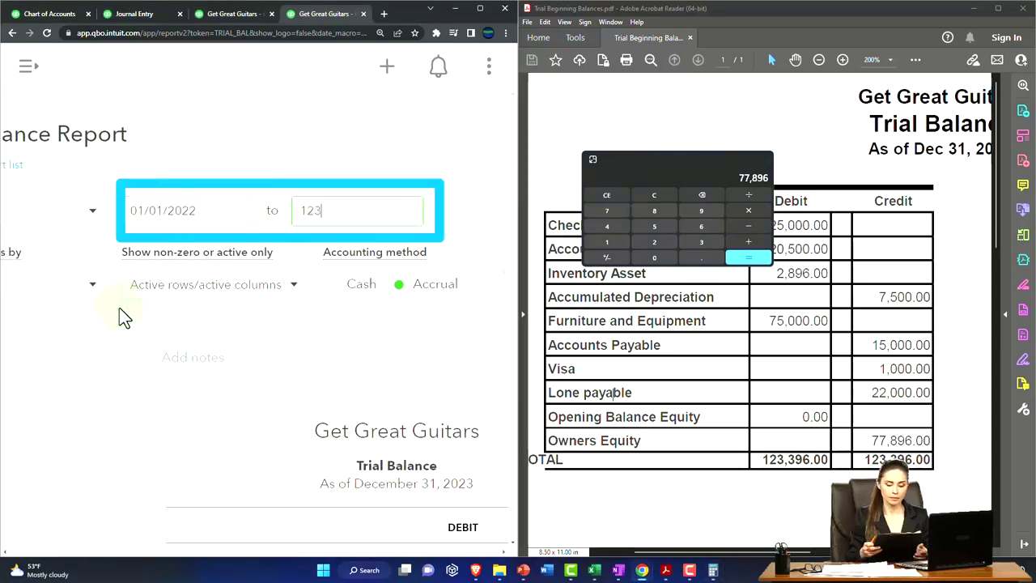
text(312023)
key(Tab)
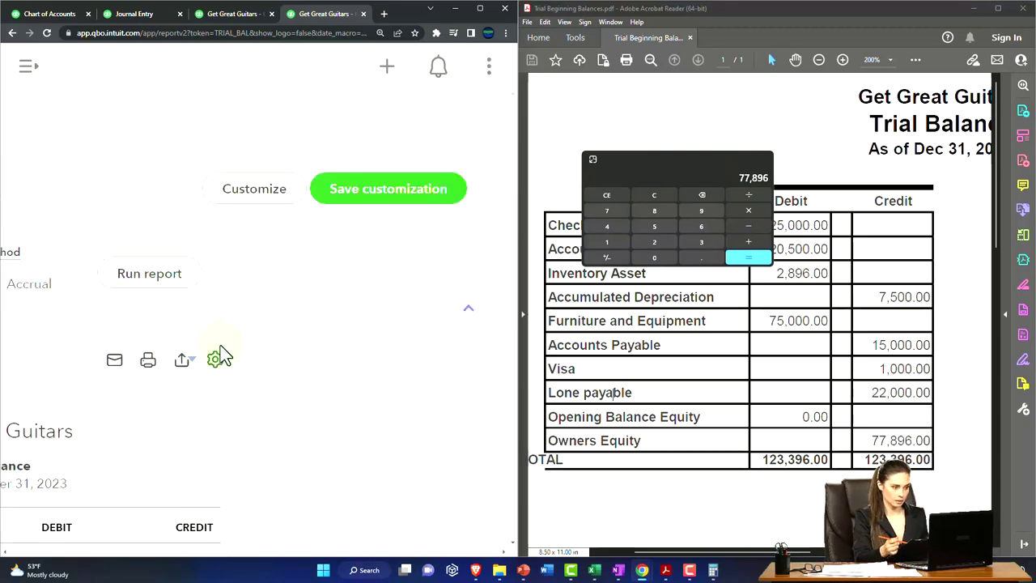
click(220, 557)
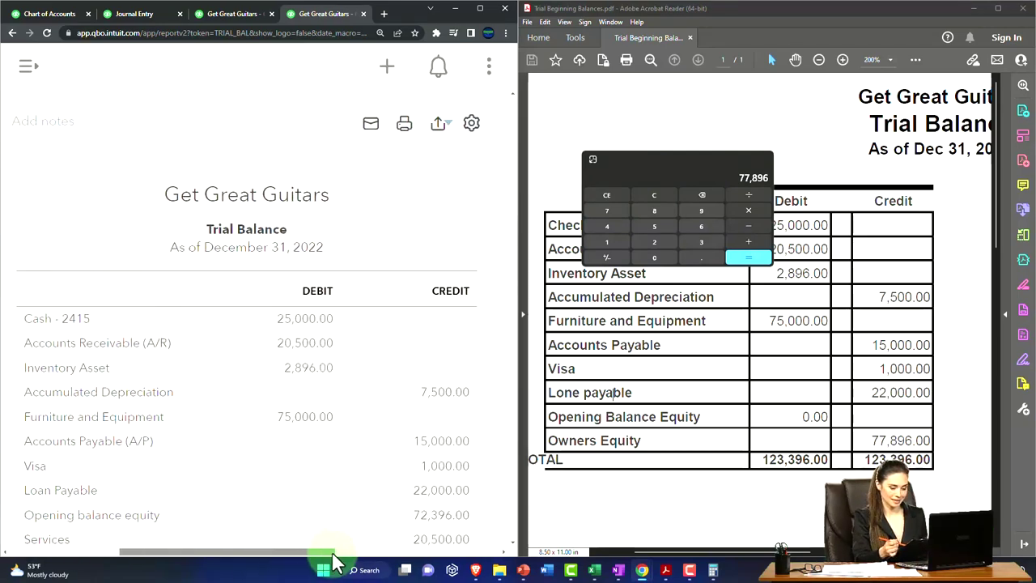
scroll(314, 475, down, 3)
scroll(313, 475, up, 1)
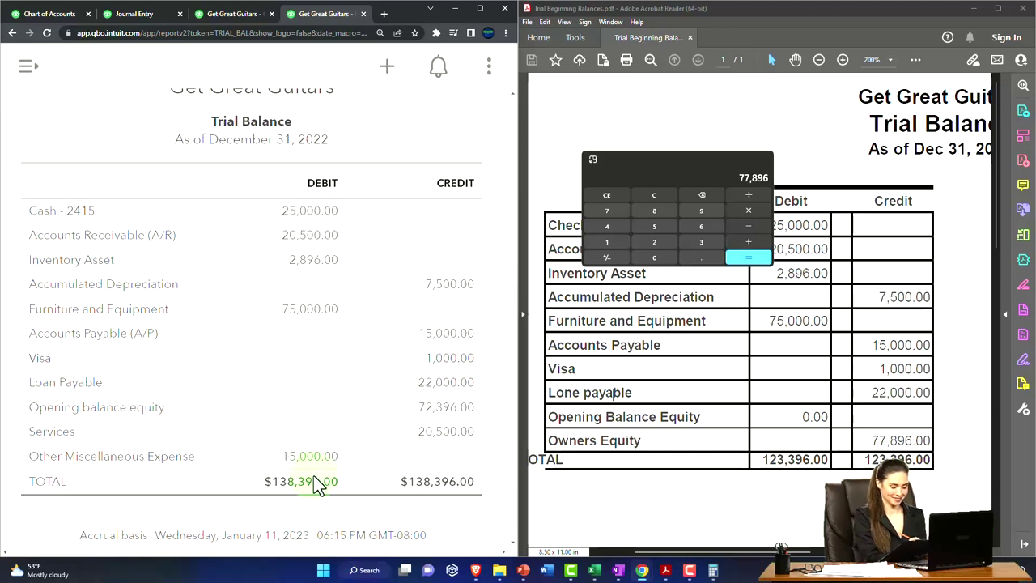
Calculate 72,396 plus 20,500 of services income minus 15,000 of expenses, and place the calculator over the PDF for comparison.
click(670, 182)
mouse_move(675, 164)
mouse_down()
mouse_move(366, 238)
mouse_move(368, 496)
mouse_move(377, 174)
mouse_move(334, 258)
mouse_move(336, 293)
mouse_up()
click(317, 322)
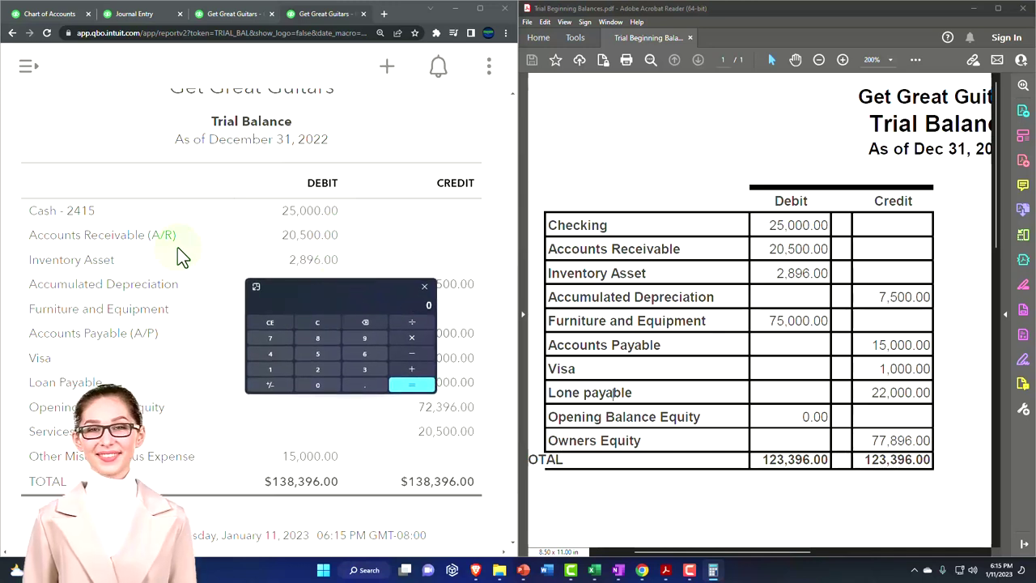
text(72396)
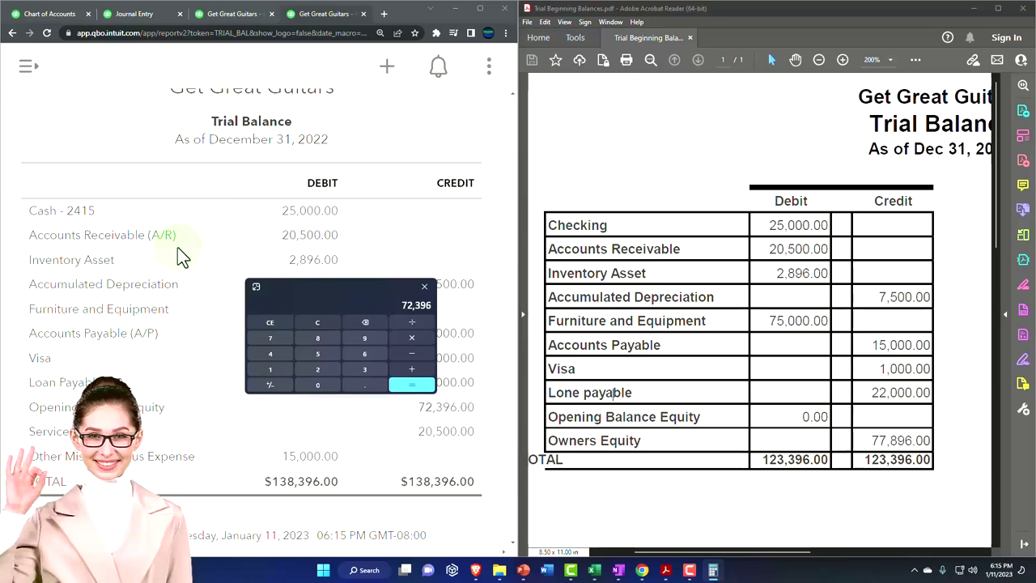
text(-20500)
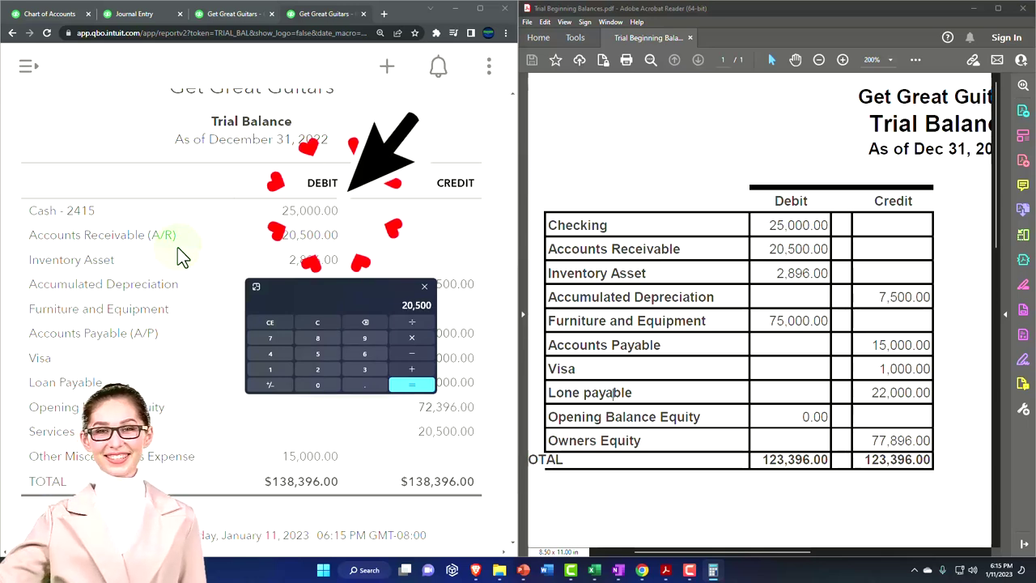
text(-1)
text(50)
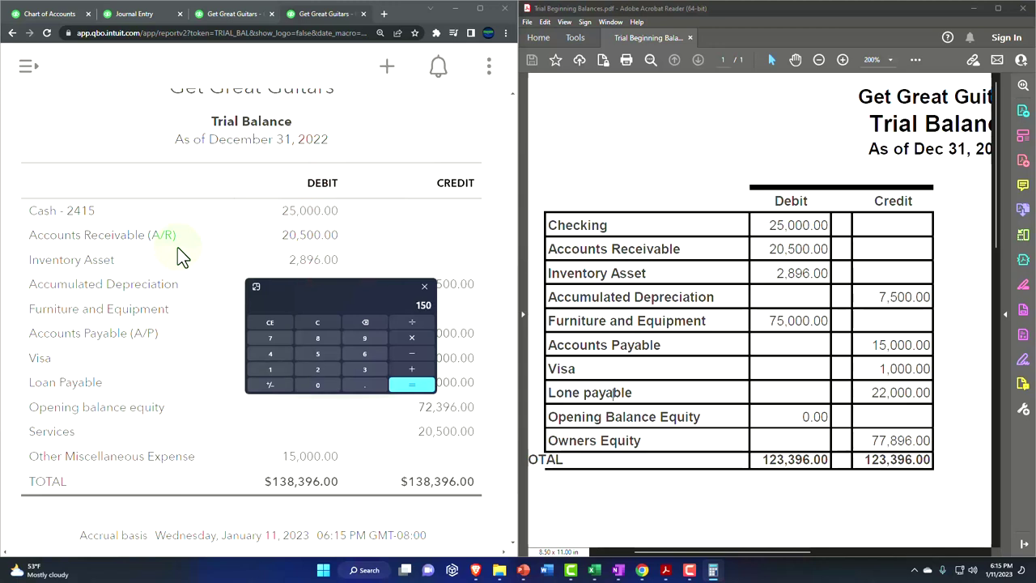
text(000)
key(Return)
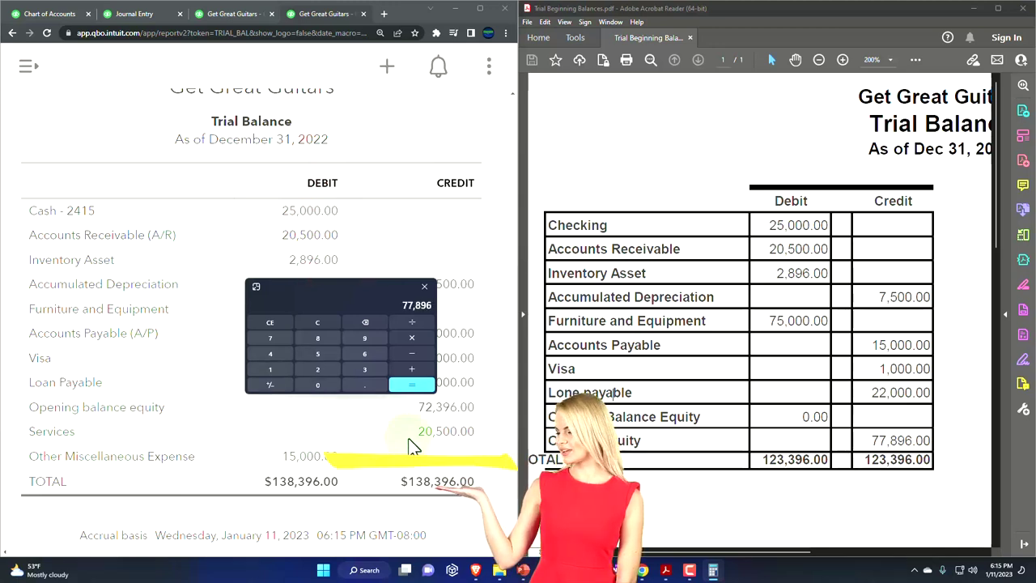
drag(341, 289, 787, 375)
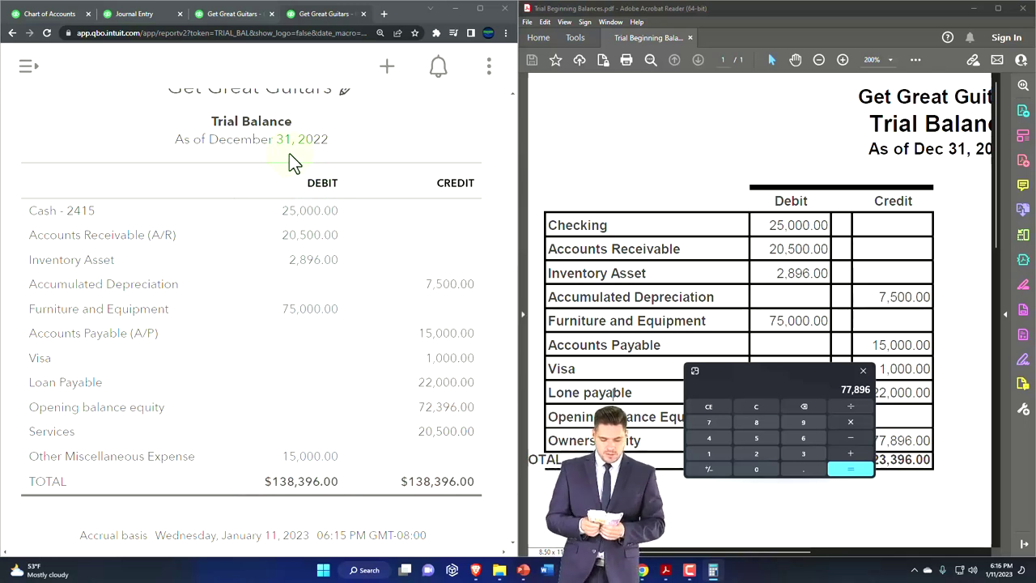
Rerun the Trial Balance report for 01/01/2023 to 12/31/2023, review the equity accounts, and close Calculator.
scroll(275, 291, up, 5)
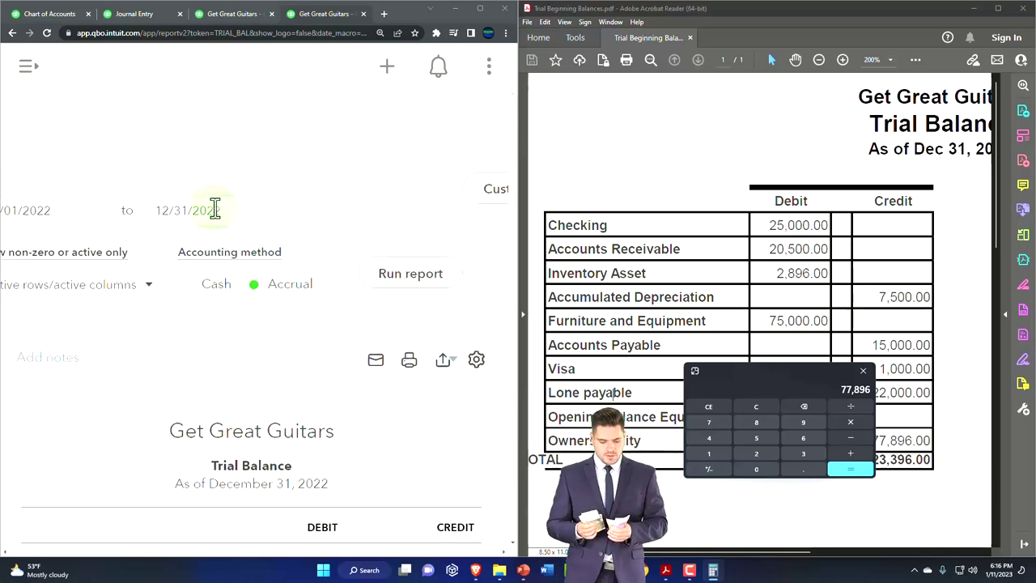
click(62, 202)
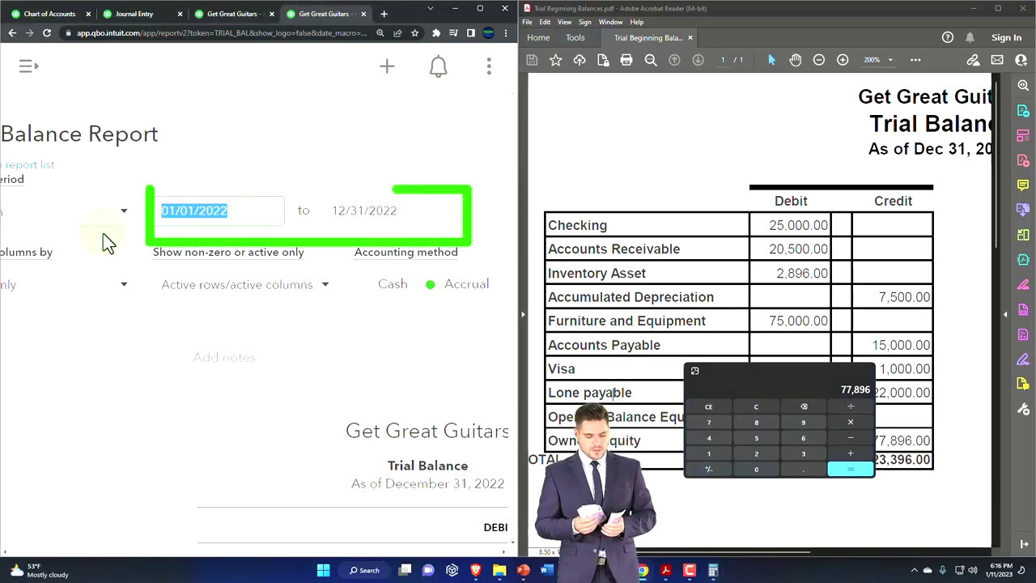
text(01/01/2023)
key(Tab)
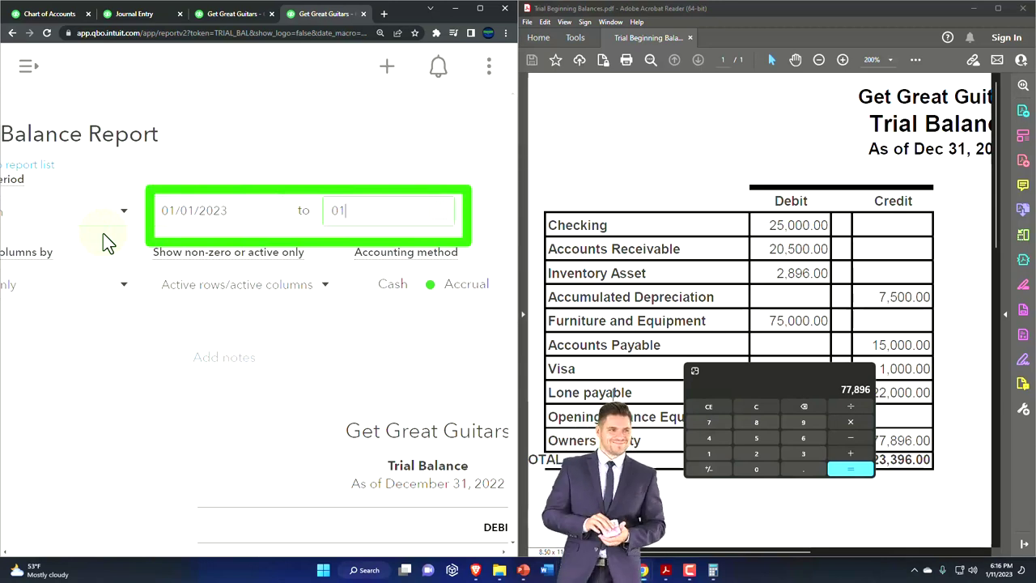
text(12312)
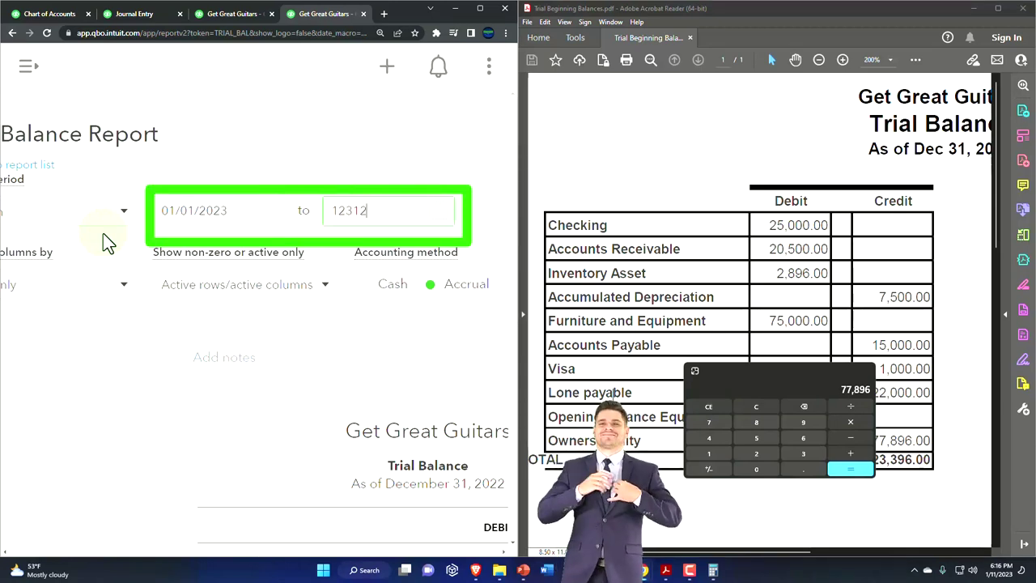
text(023)
key(Tab)
click(152, 273)
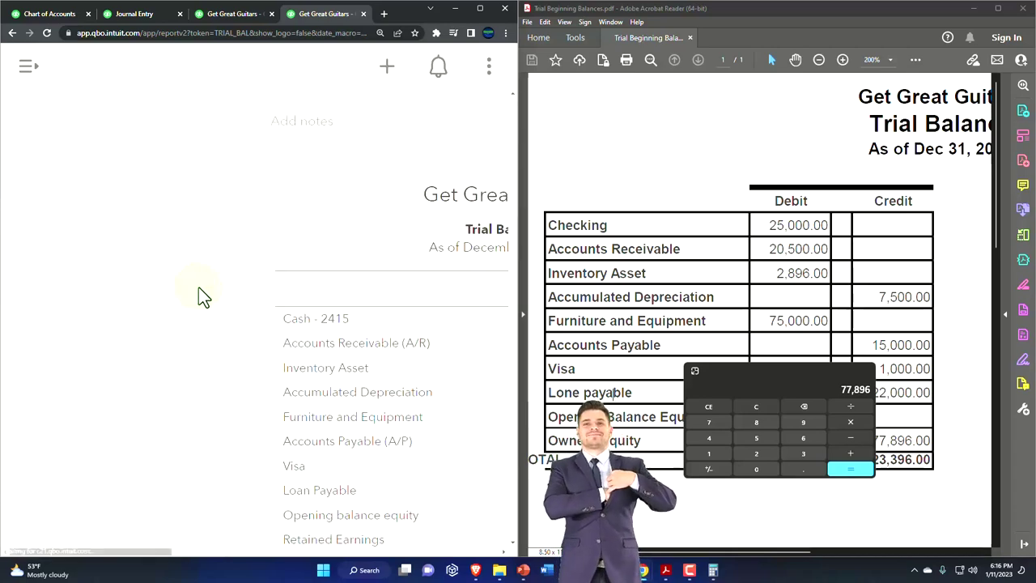
drag(227, 559, 317, 559)
scroll(317, 377, down, 2)
scroll(287, 417, up, 1)
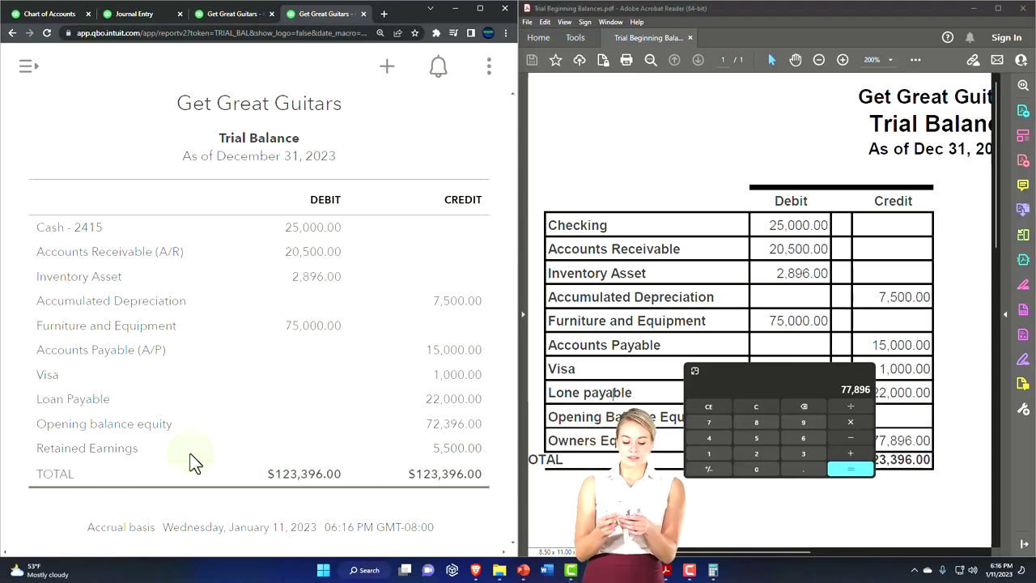
click(863, 372)
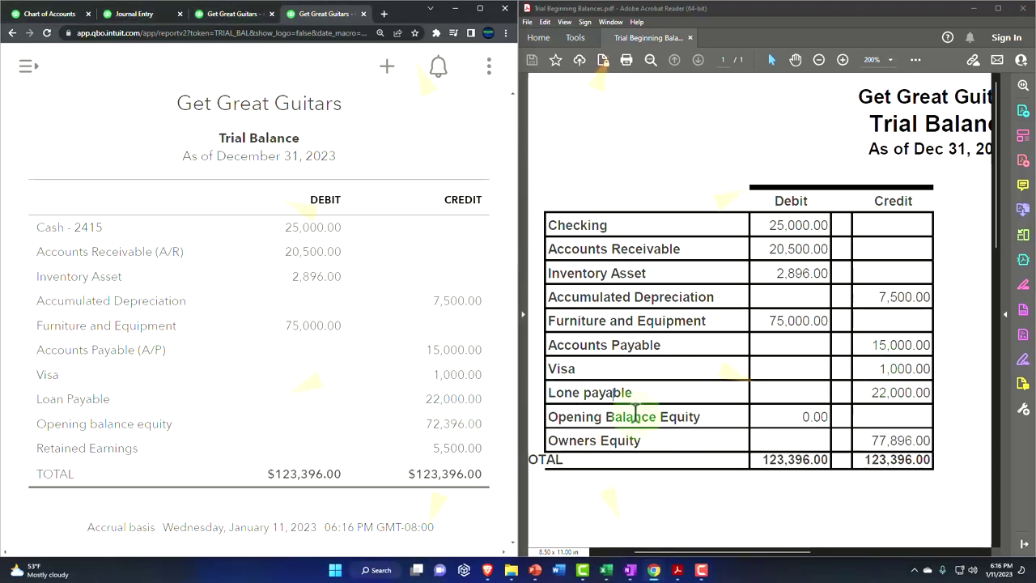